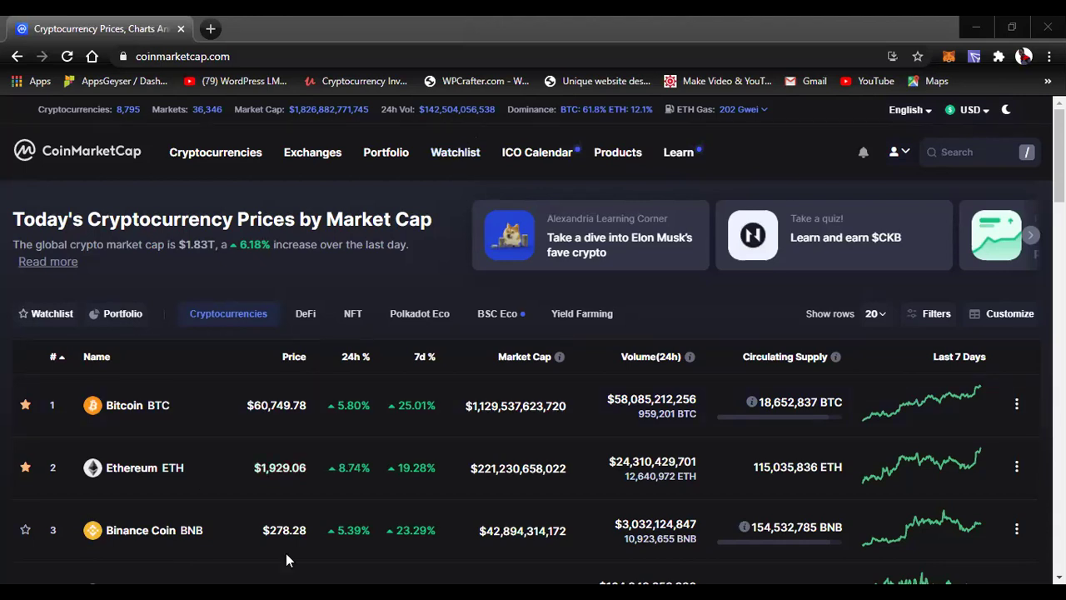
scroll(292, 388, down, 5)
scroll(289, 392, up, 5)
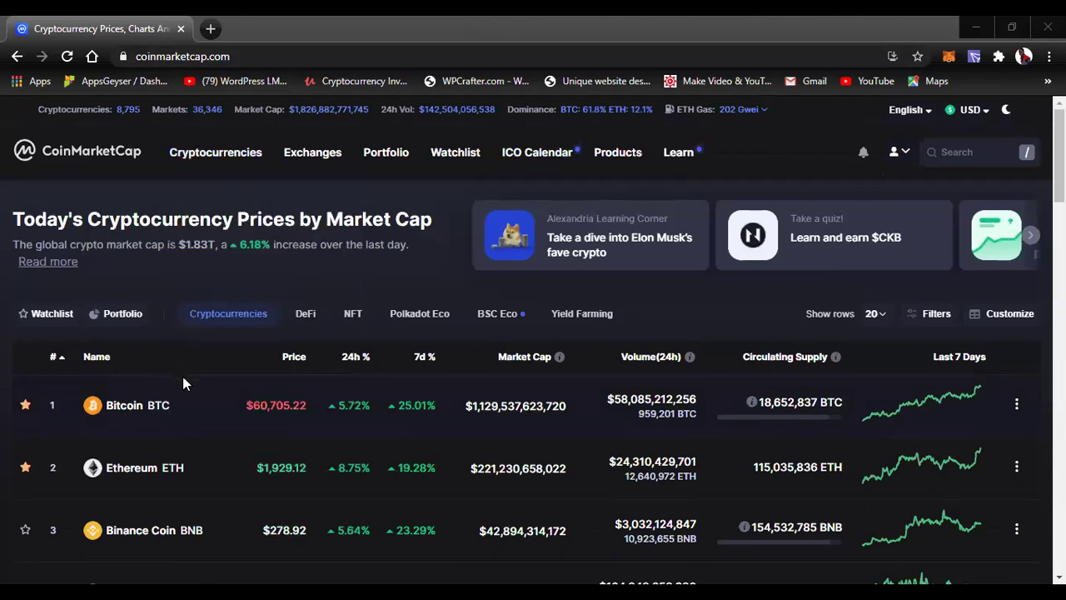
scroll(150, 392, down, 9)
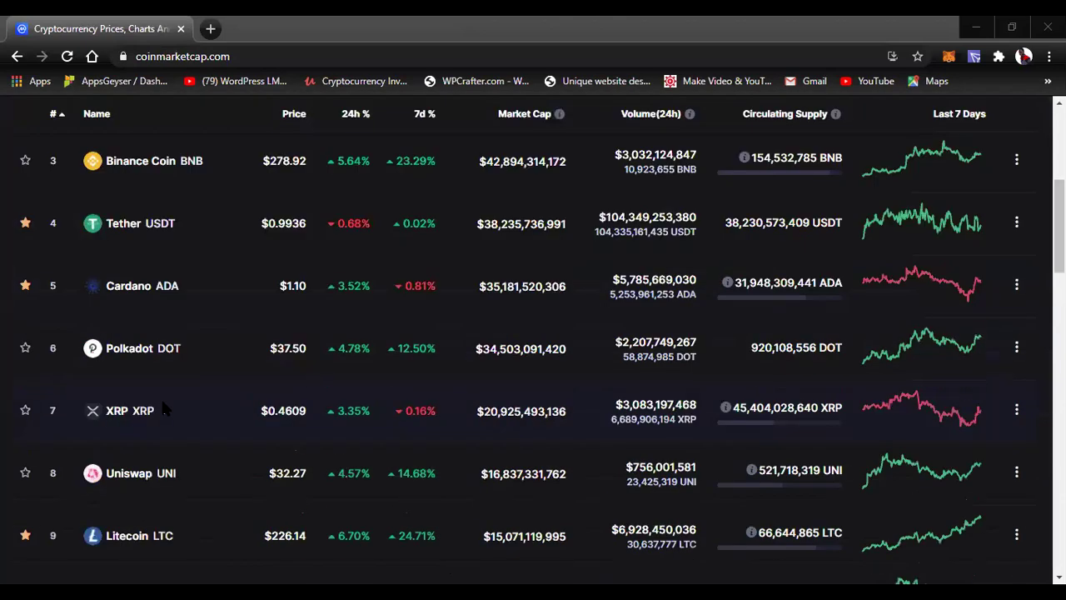
scroll(178, 396, up, 8)
scroll(184, 405, up, 1)
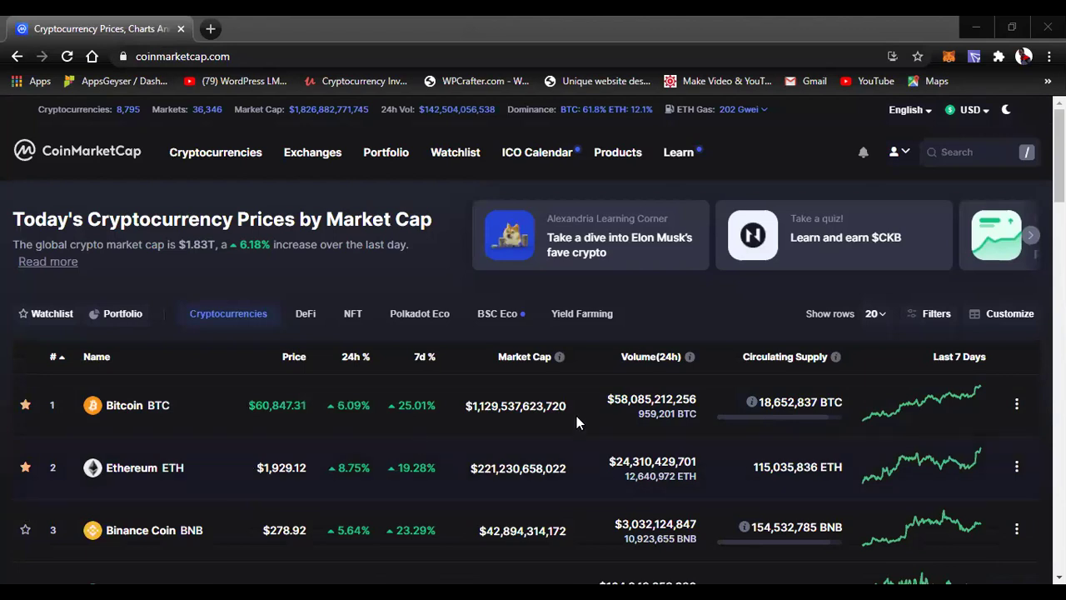
scroll(208, 383, down, 5)
scroll(197, 406, up, 5)
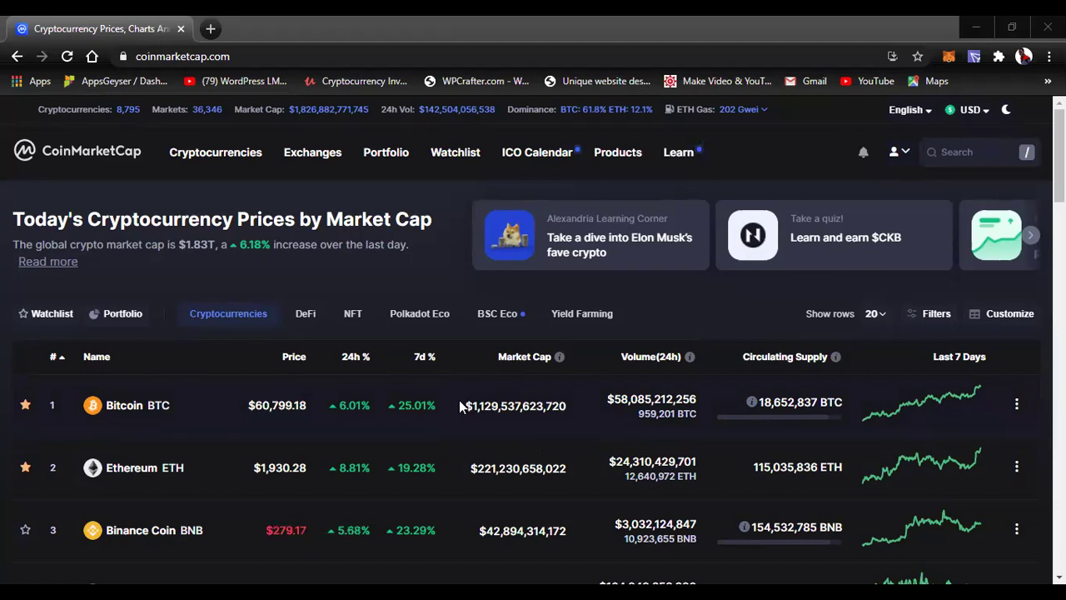
drag(521, 420, 546, 414)
click(581, 414)
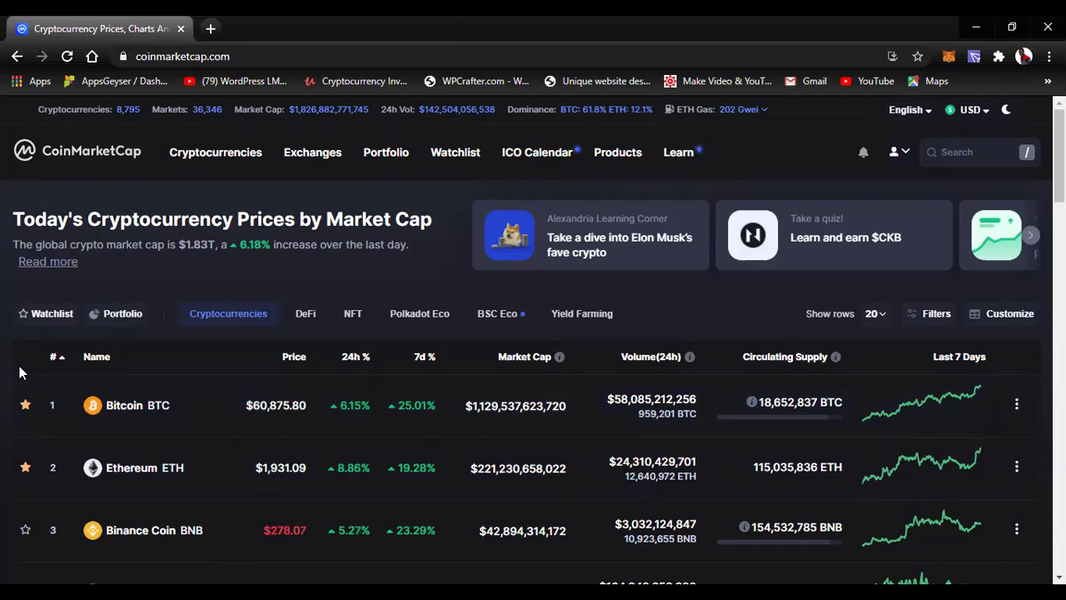
scroll(165, 468, down, 2)
scroll(166, 470, up, 2)
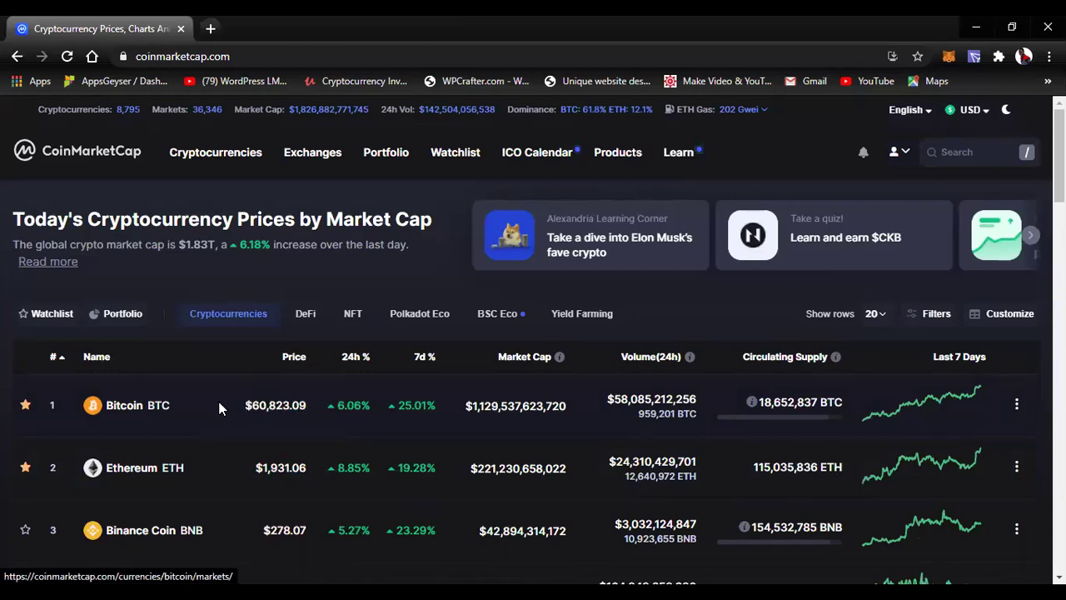
Open Bitcoin's detail page ($60,815.42), view its Community links, then return to the home page.
click(150, 408)
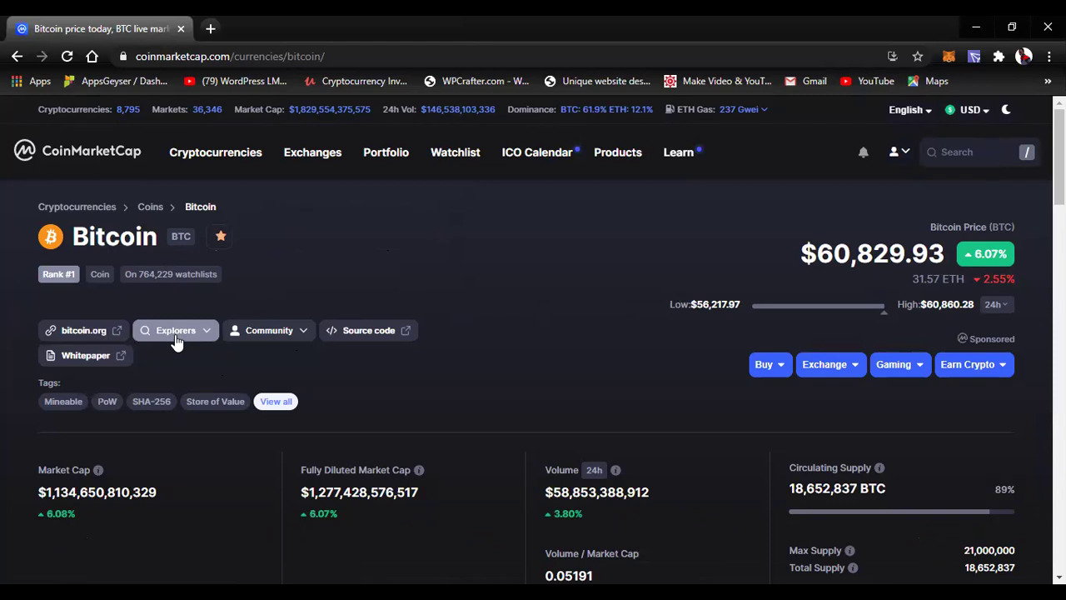
click(304, 332)
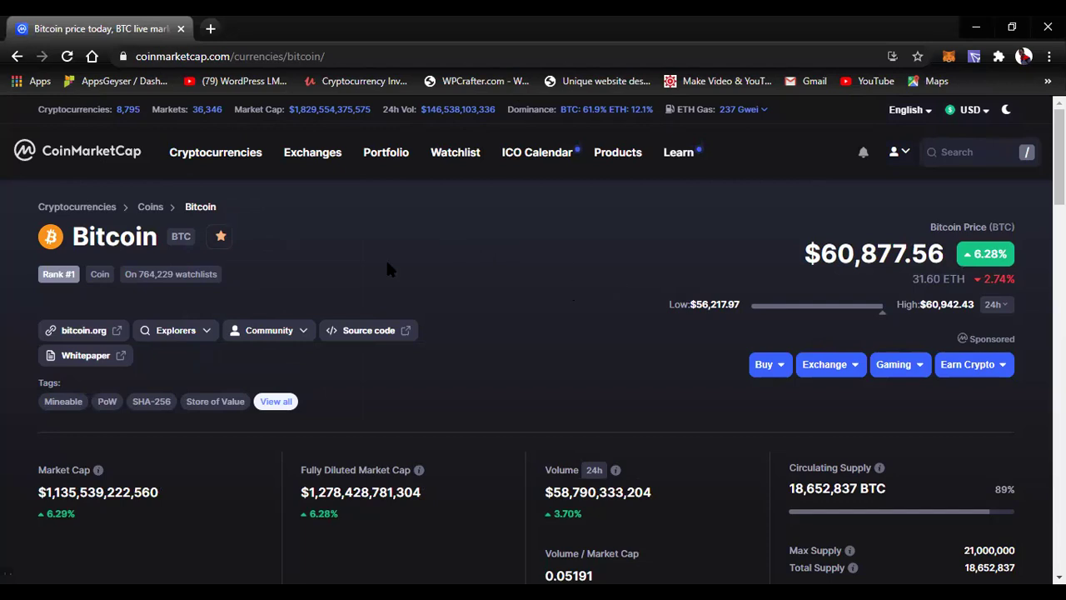
click(91, 154)
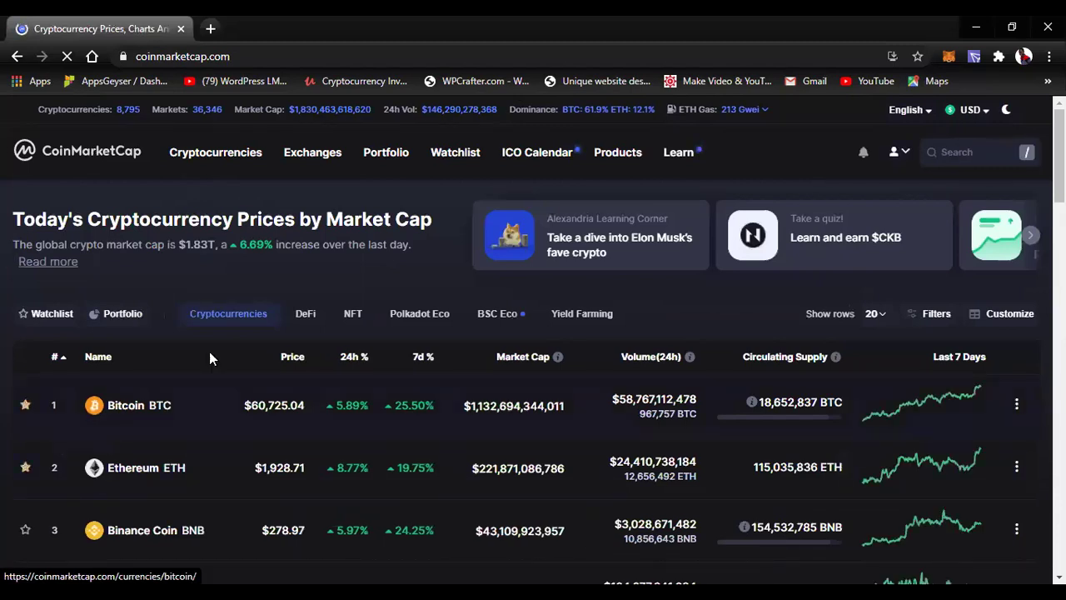
click(982, 153)
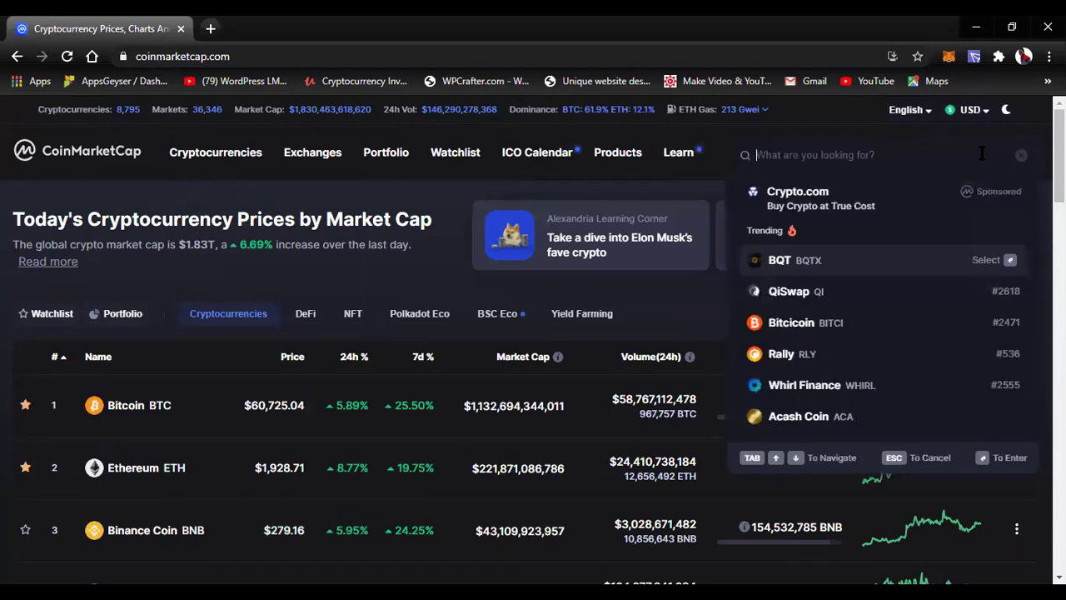
text(btc)
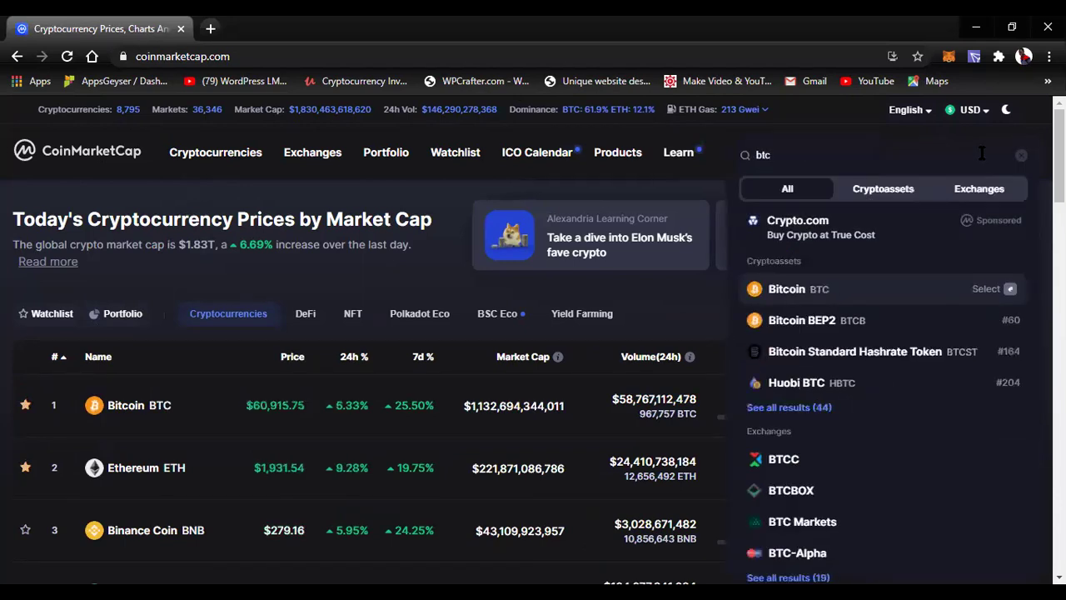
click(798, 289)
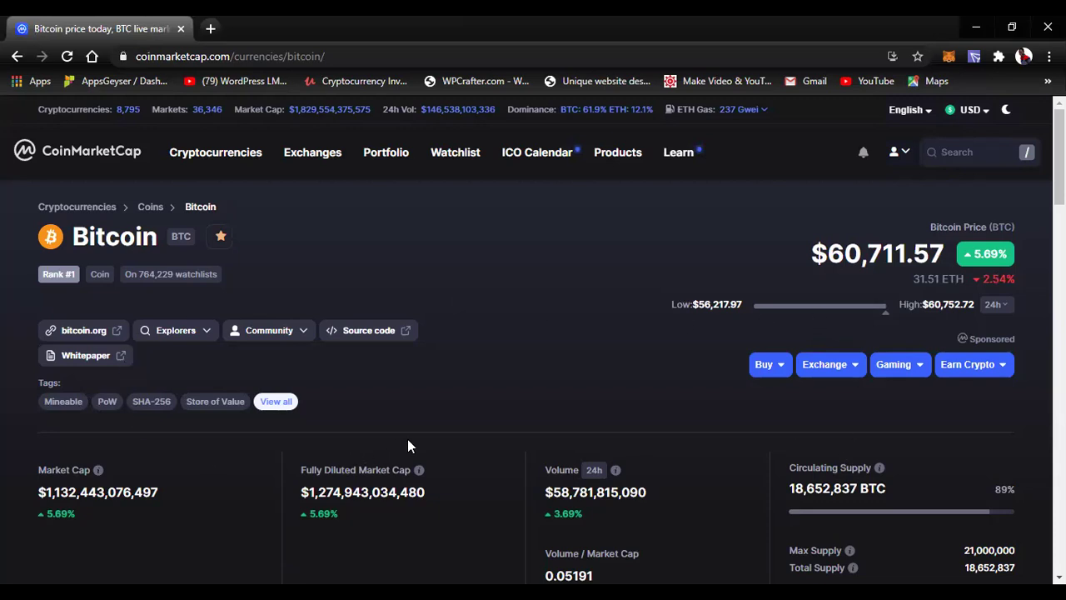
Open Bitcoin's official site bitcoin.org in a new tab and return to the Bitcoin page.
scroll(250, 350, down, 1)
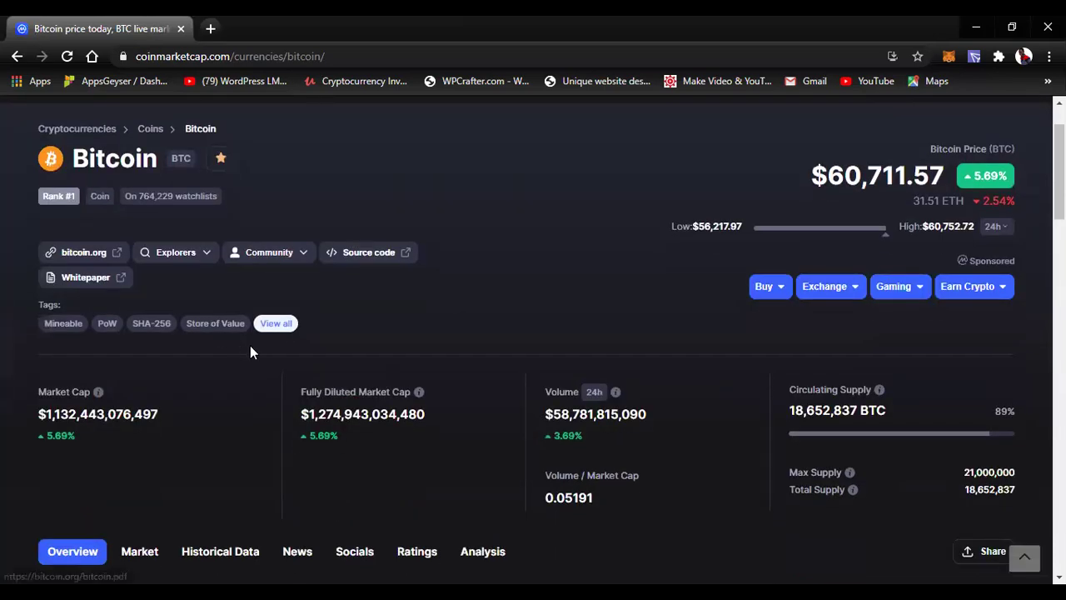
scroll(116, 300, up, 1)
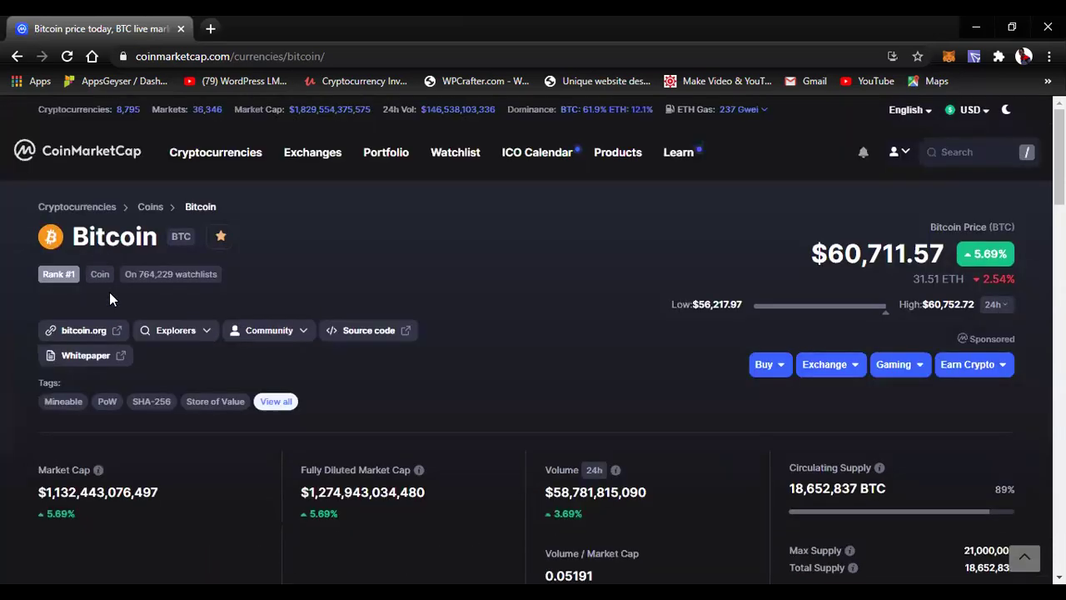
click(69, 333)
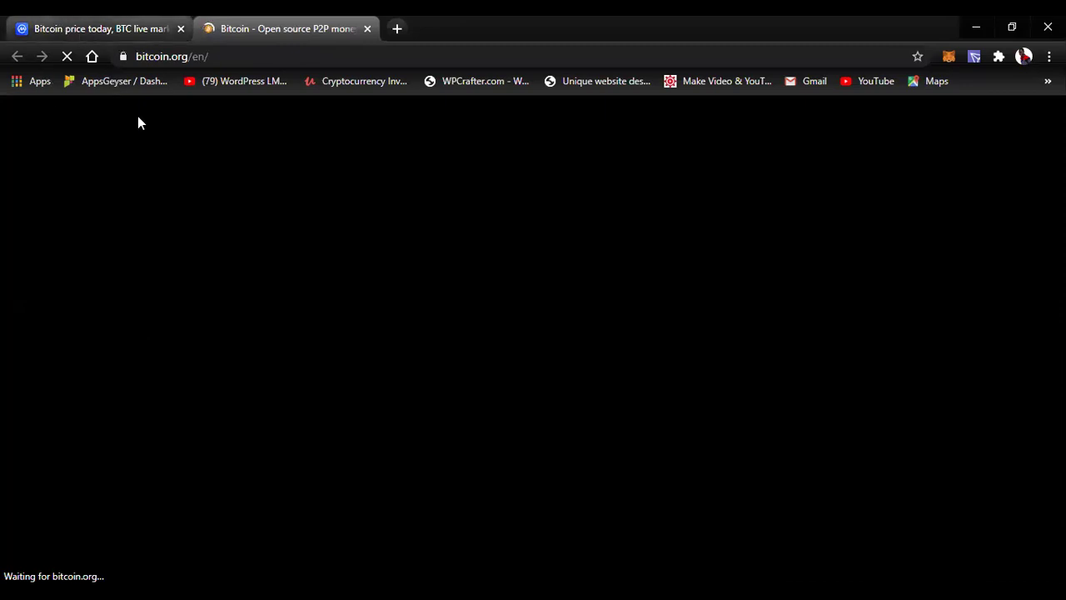
click(85, 27)
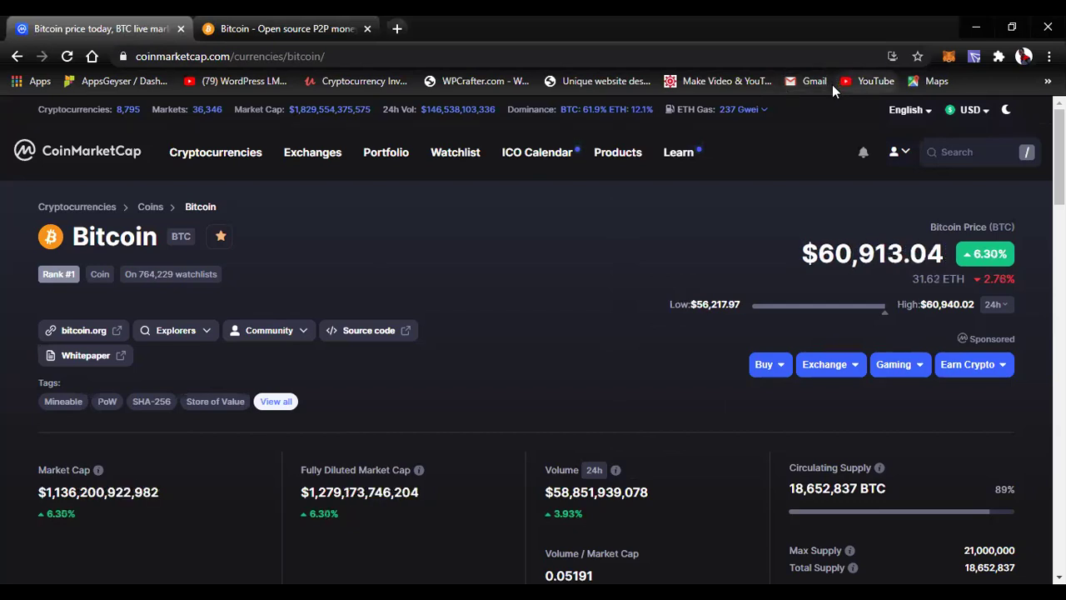
Switch to the bitcoin.org tab and scroll its home page down to the footer and back up.
click(333, 28)
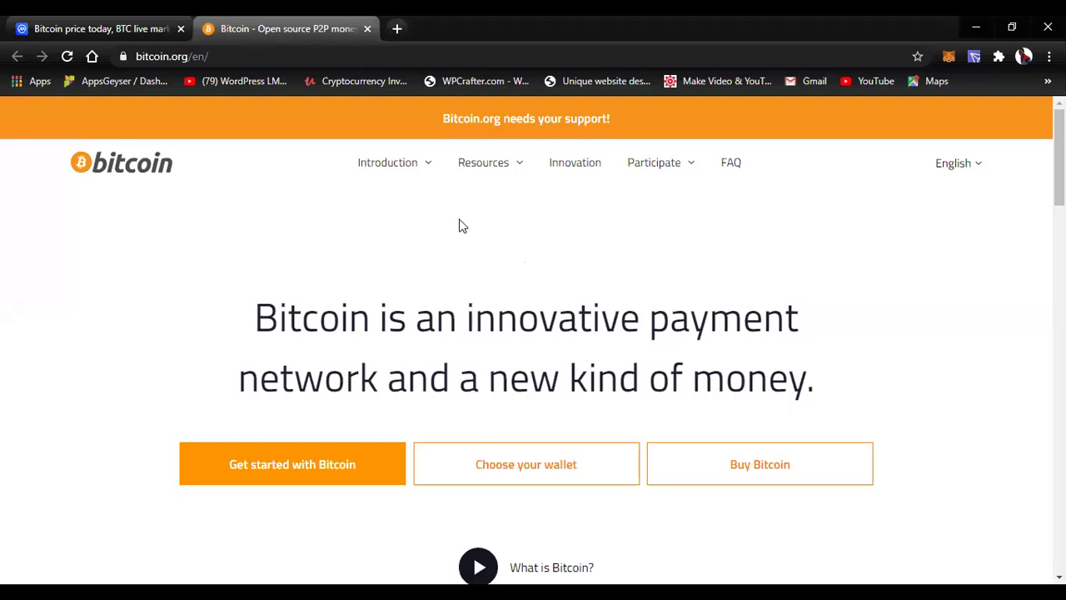
scroll(491, 235, down, 5)
scroll(500, 237, down, 15)
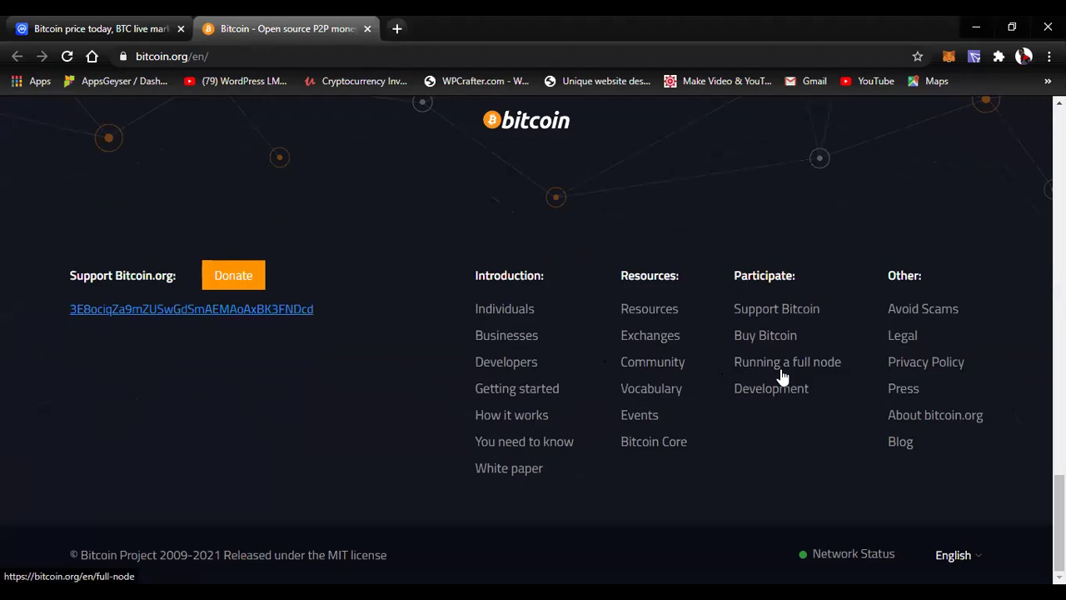
scroll(780, 377, up, 15)
scroll(782, 377, up, 10)
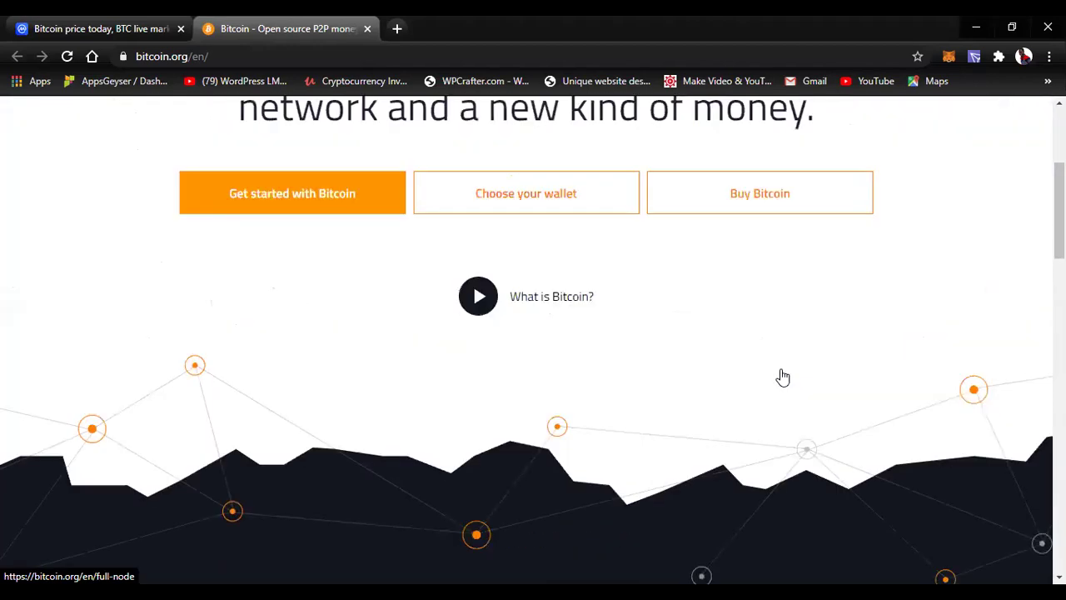
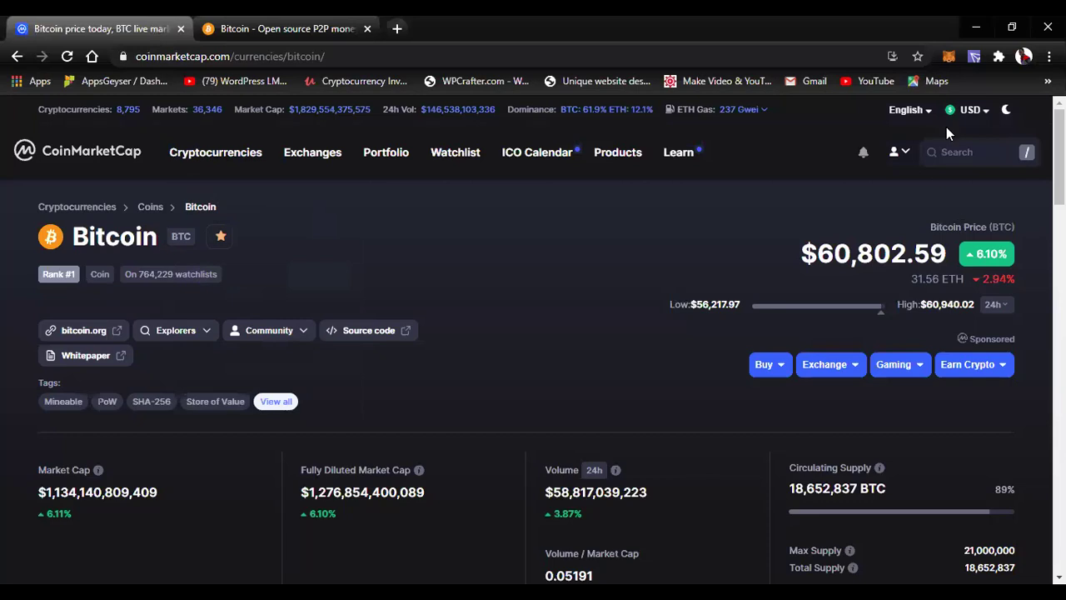
Search CoinMarketCap for 'eth' and open the Ethereum coin page.
click(955, 152)
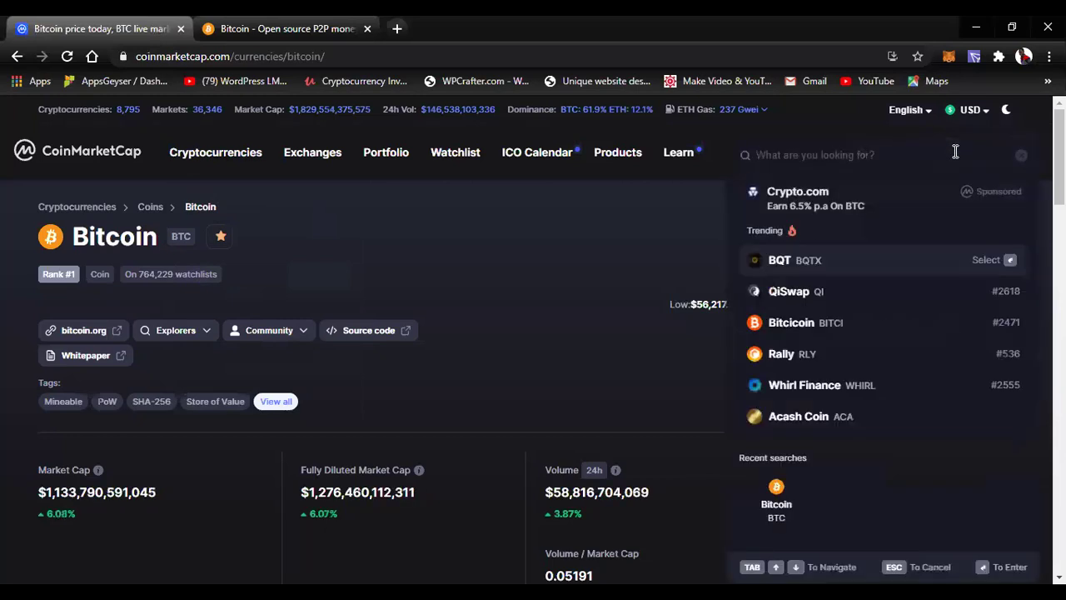
text(eth)
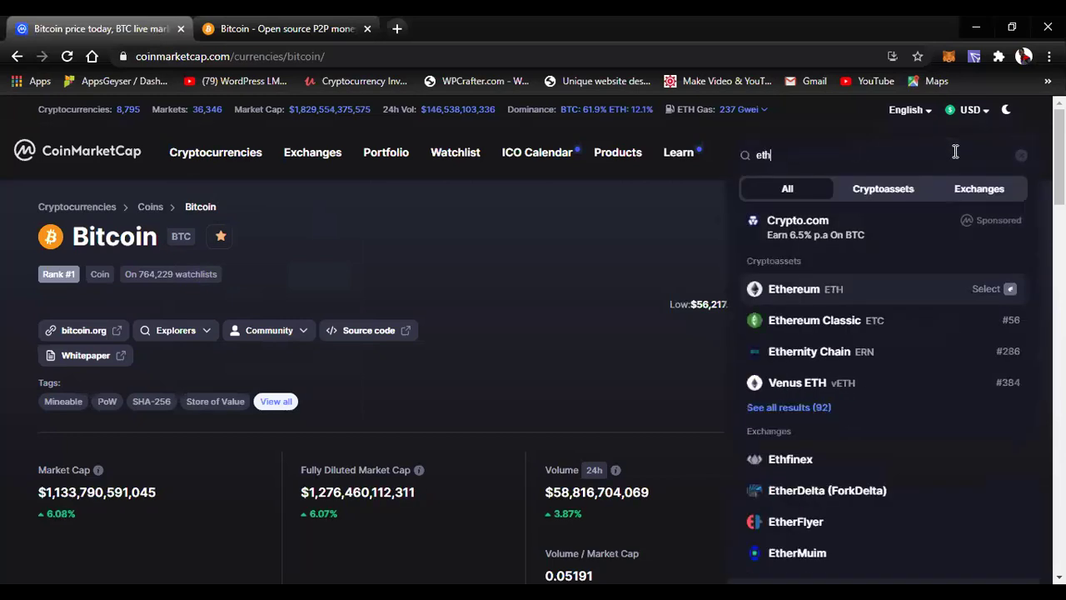
click(838, 294)
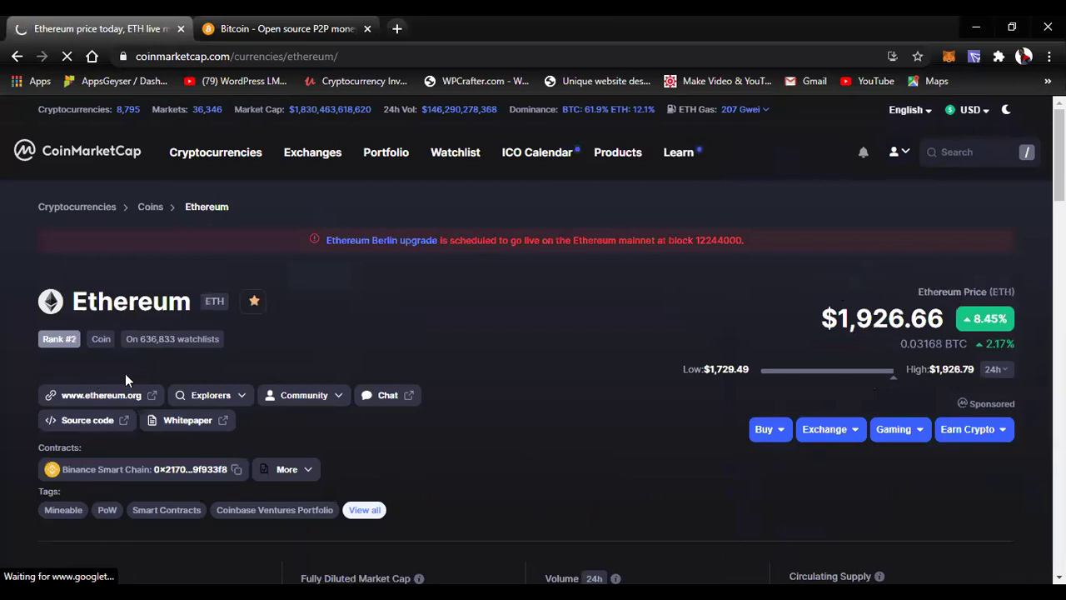
click(113, 395)
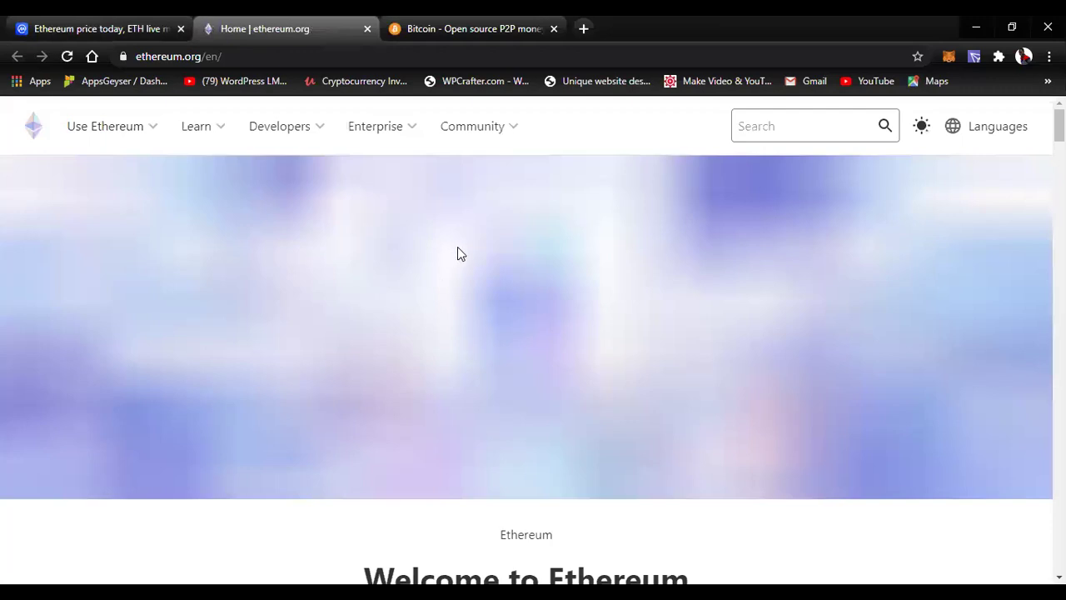
scroll(457, 255, down, 3)
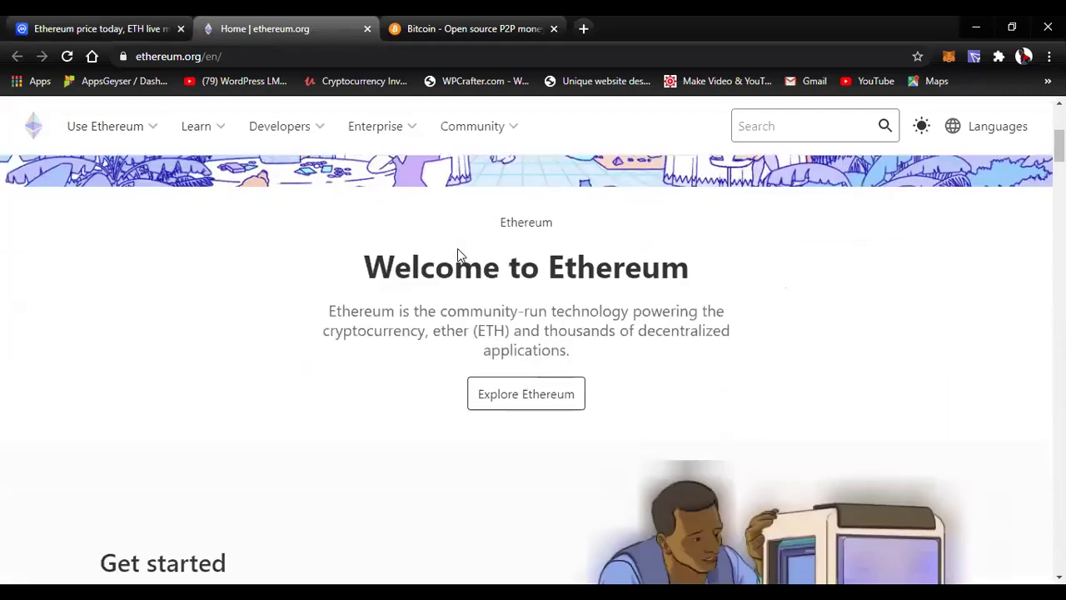
scroll(459, 250, up, 4)
scroll(459, 274, down, 4)
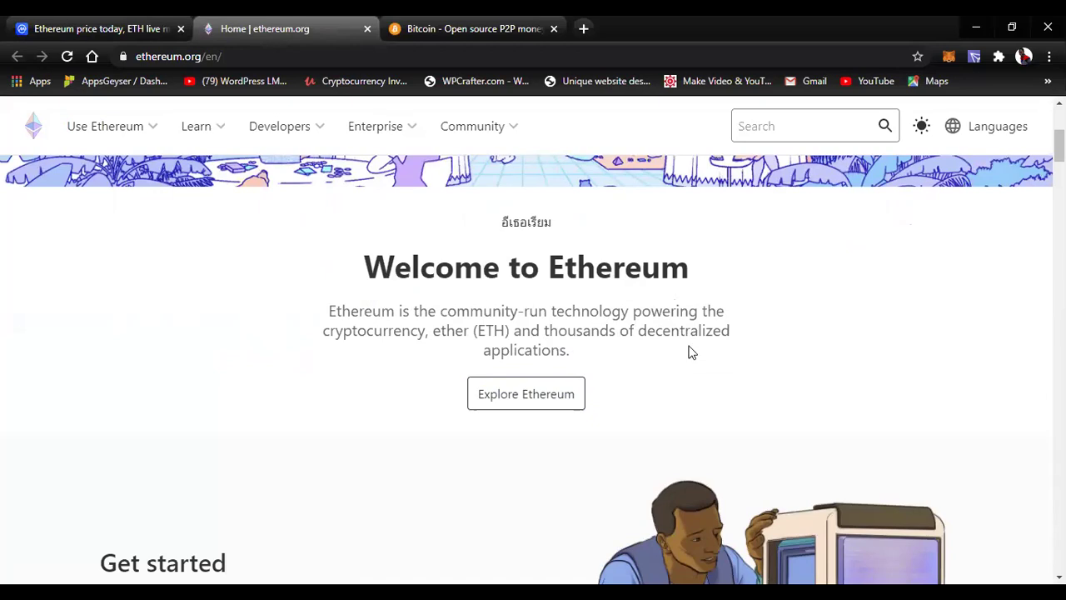
scroll(674, 366, down, 8)
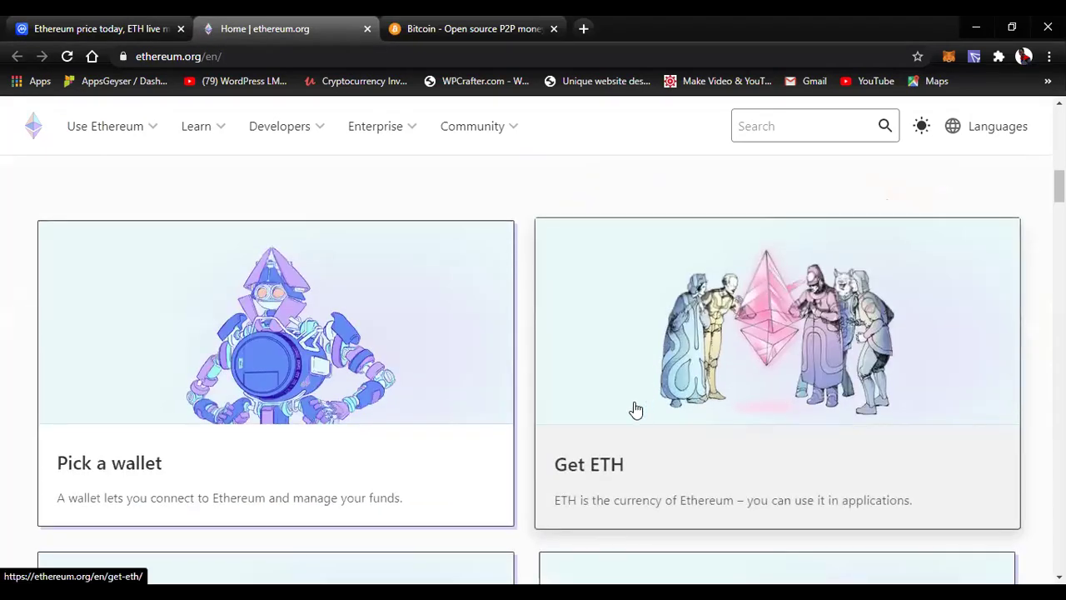
scroll(635, 407, up, 5)
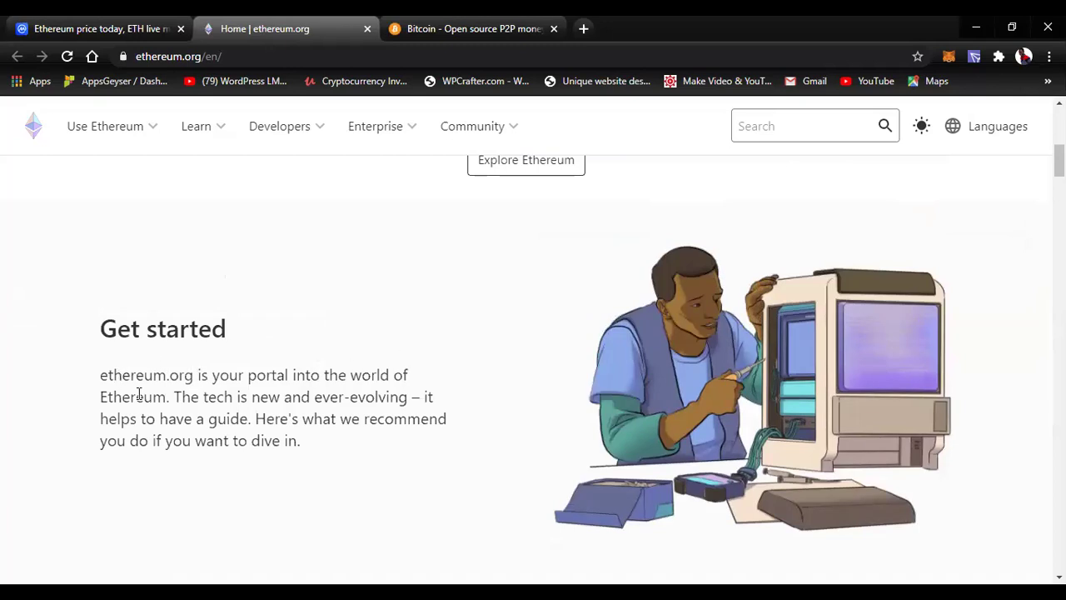
scroll(394, 414, down, 10)
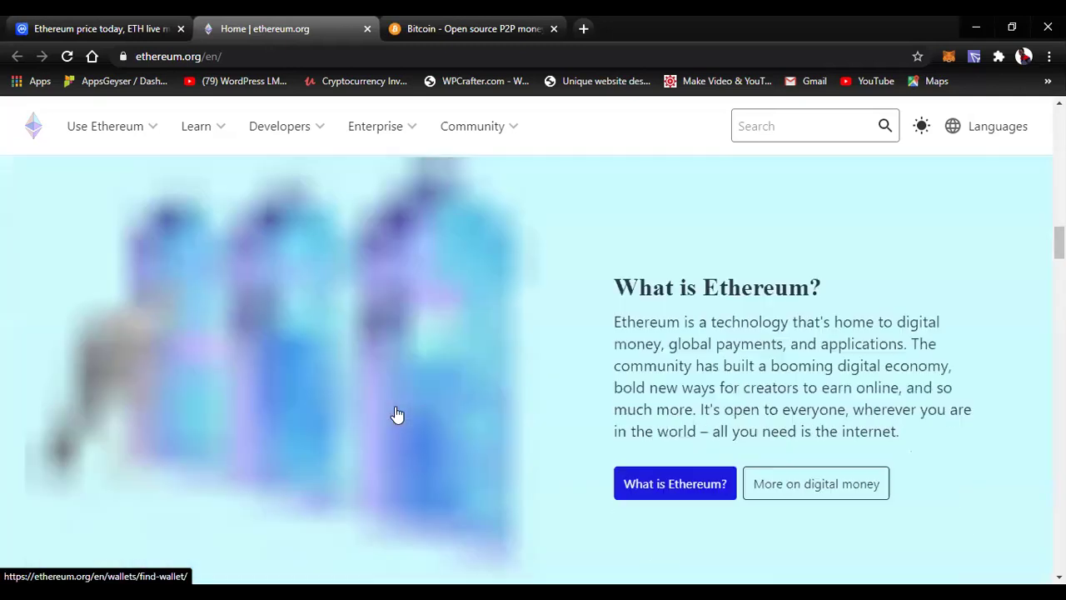
scroll(397, 413, down, 10)
scroll(395, 402, up, 6)
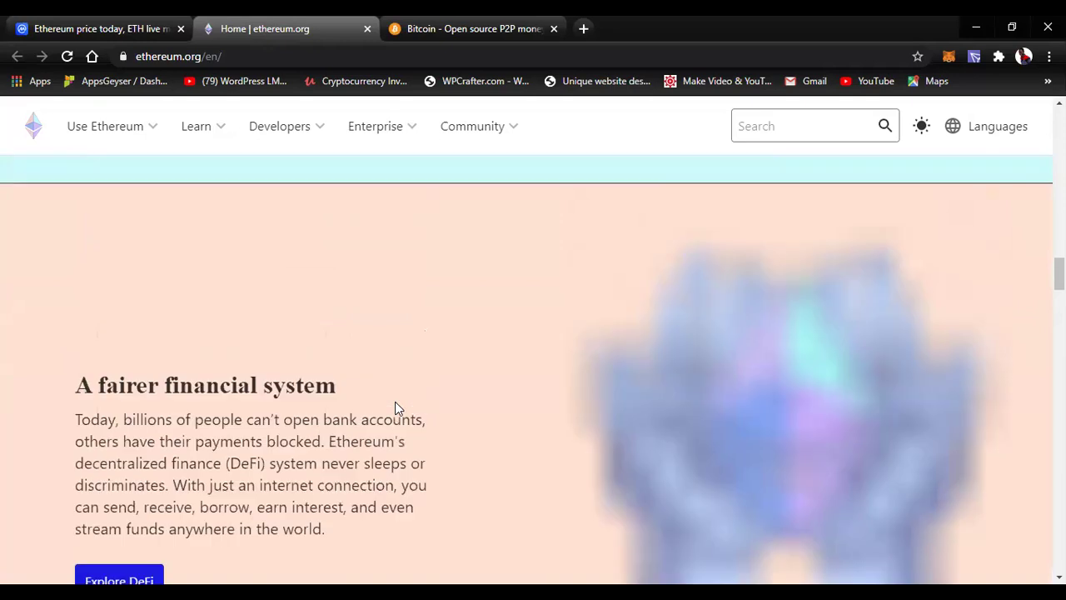
scroll(395, 402, down, 15)
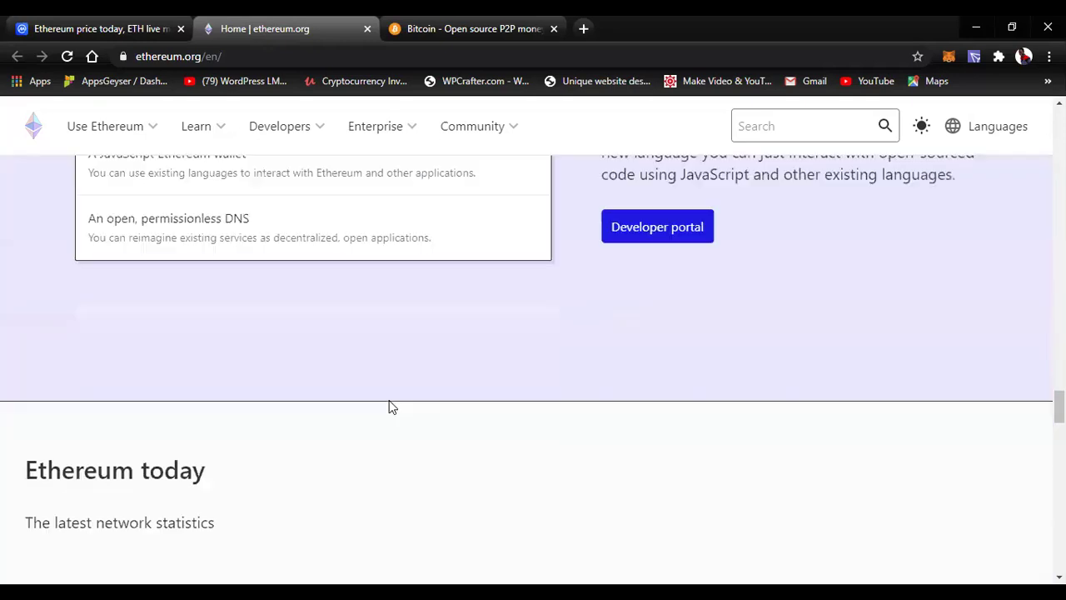
scroll(389, 401, down, 20)
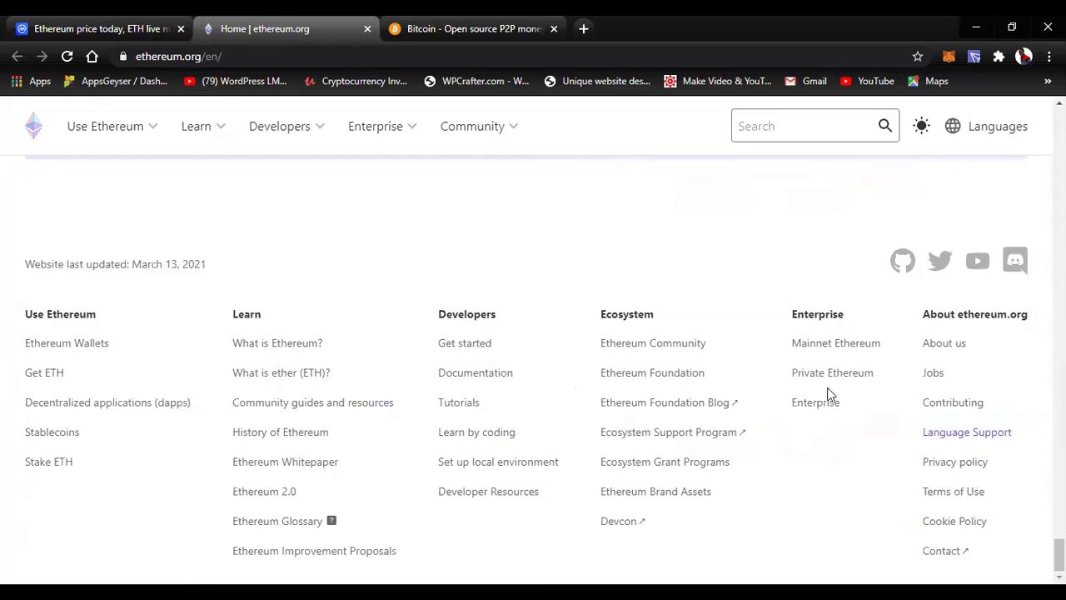
Open the About ethereum.org page from the footer and scroll through its upper sections.
click(941, 348)
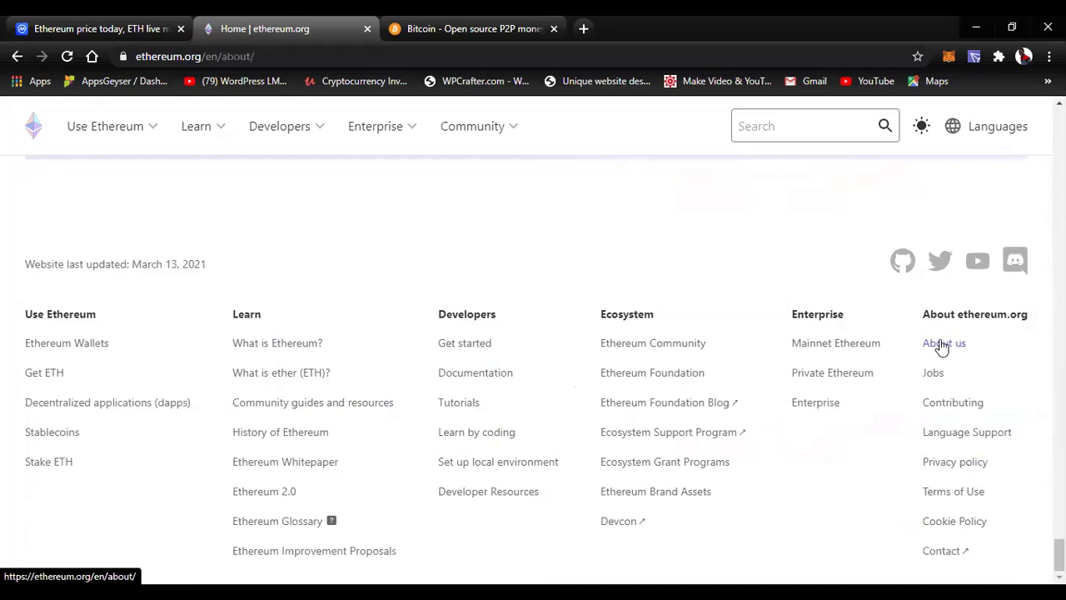
scroll(535, 371, down, 4)
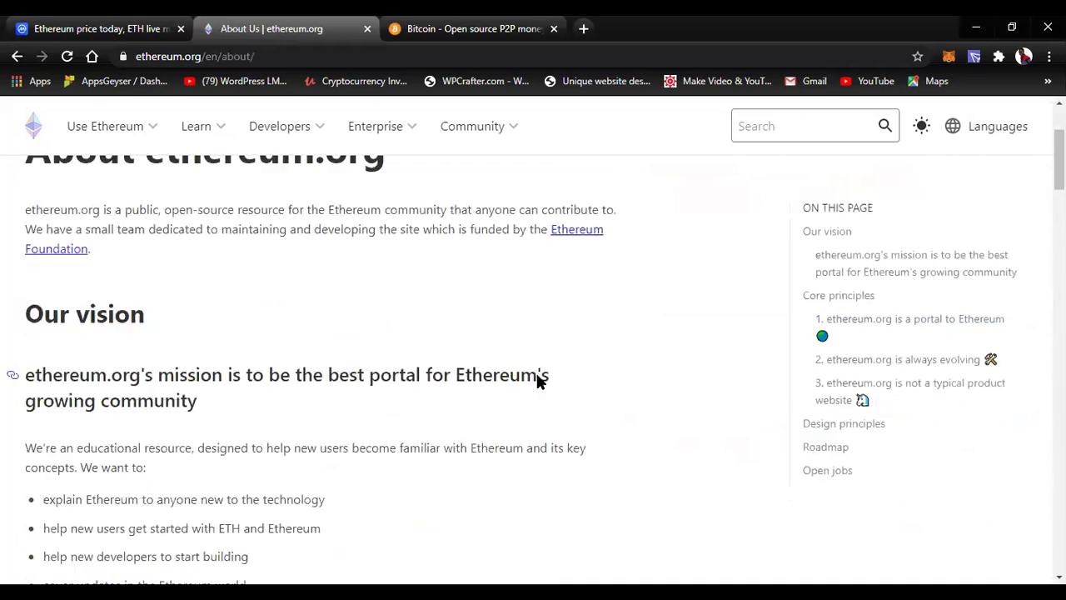
scroll(533, 372, up, 4)
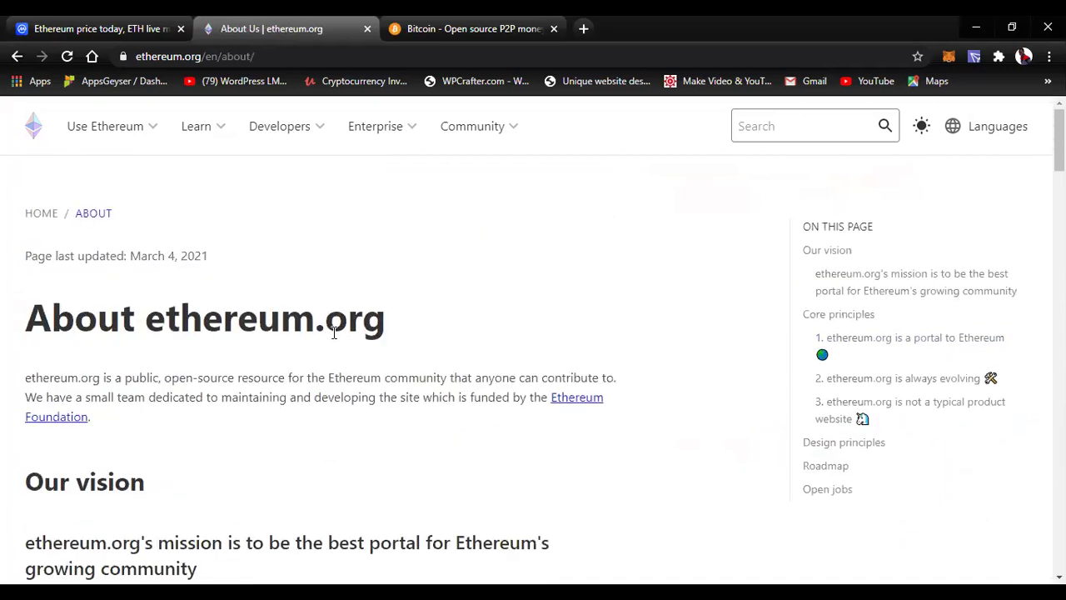
scroll(149, 371, down, 5)
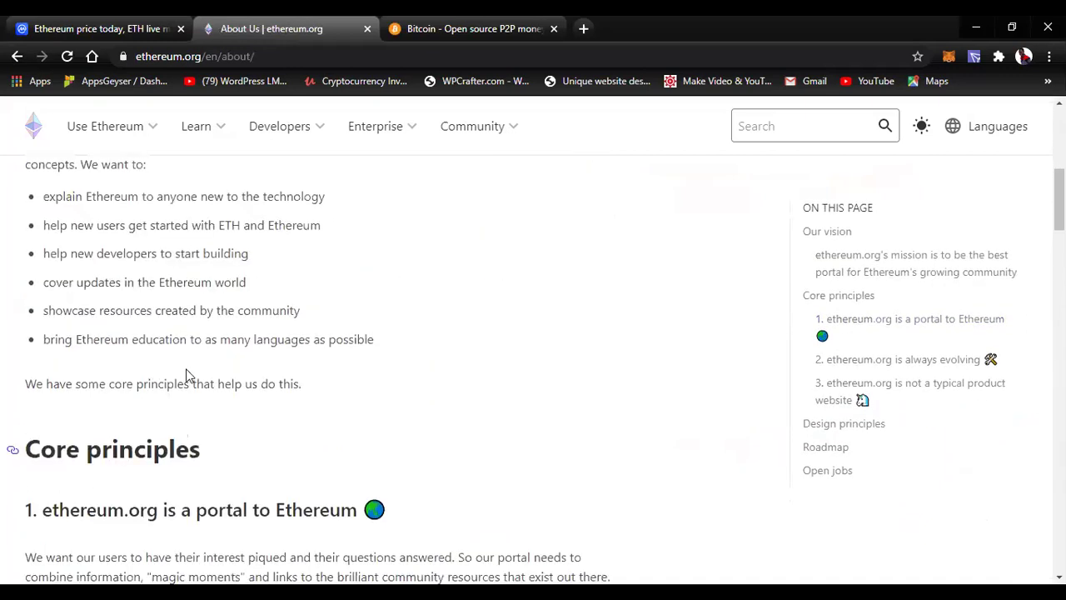
scroll(185, 375, down, 2)
scroll(209, 330, down, 12)
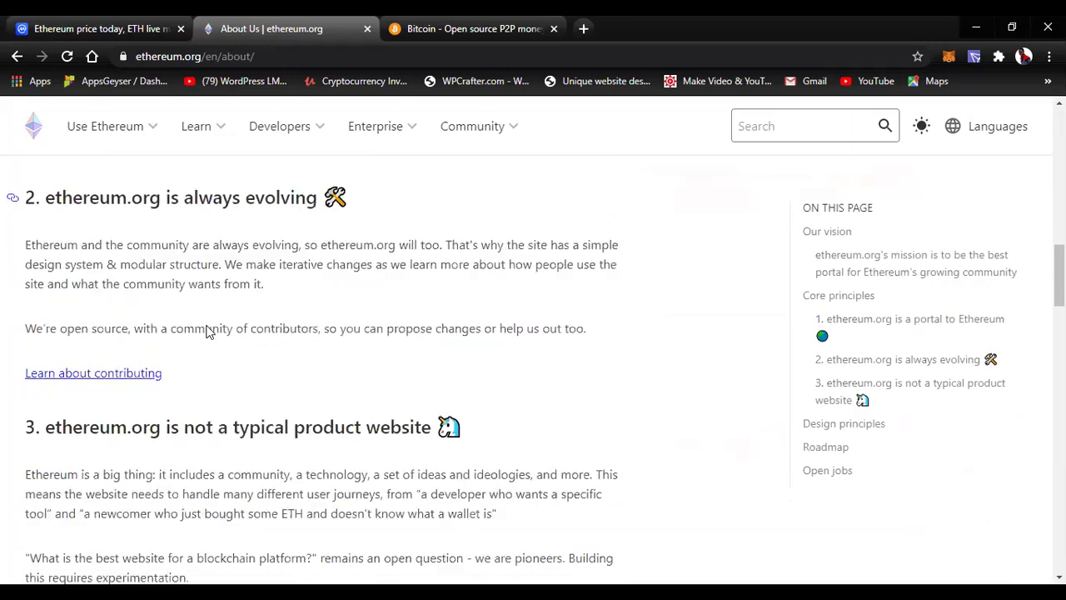
scroll(76, 308, down, 1)
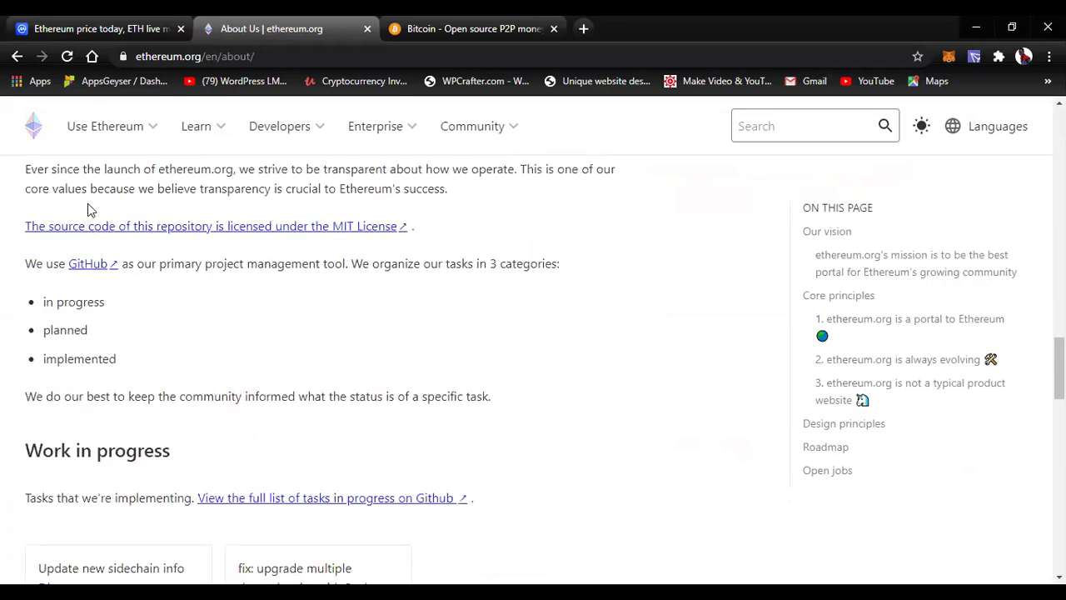
scroll(87, 217, up, 2)
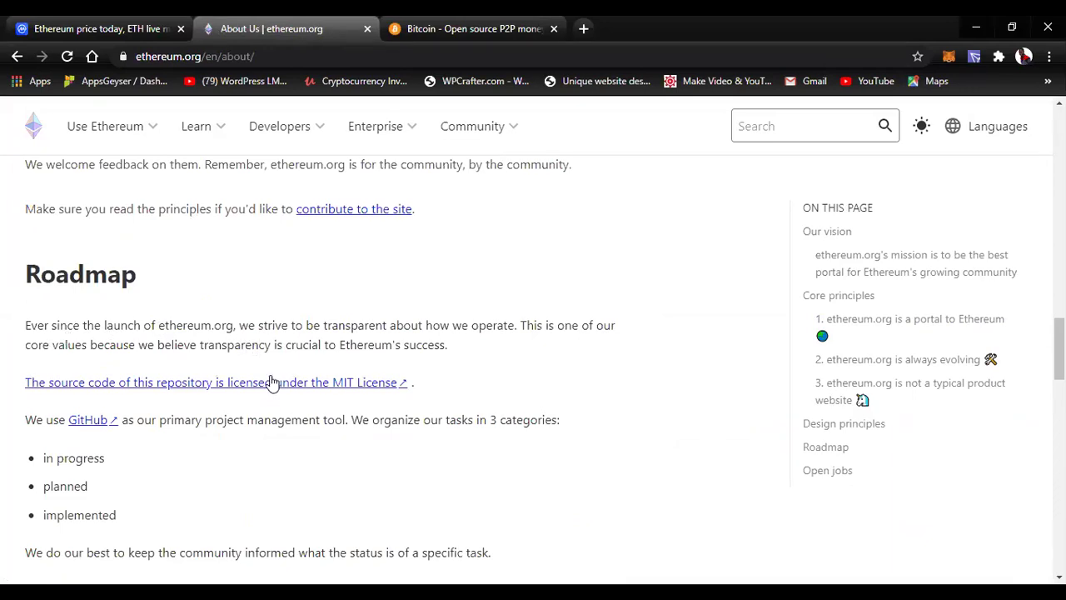
Read the rest of the About page, then close its tab with Ctrl+W.
scroll(281, 325, down, 1)
scroll(283, 331, down, 3)
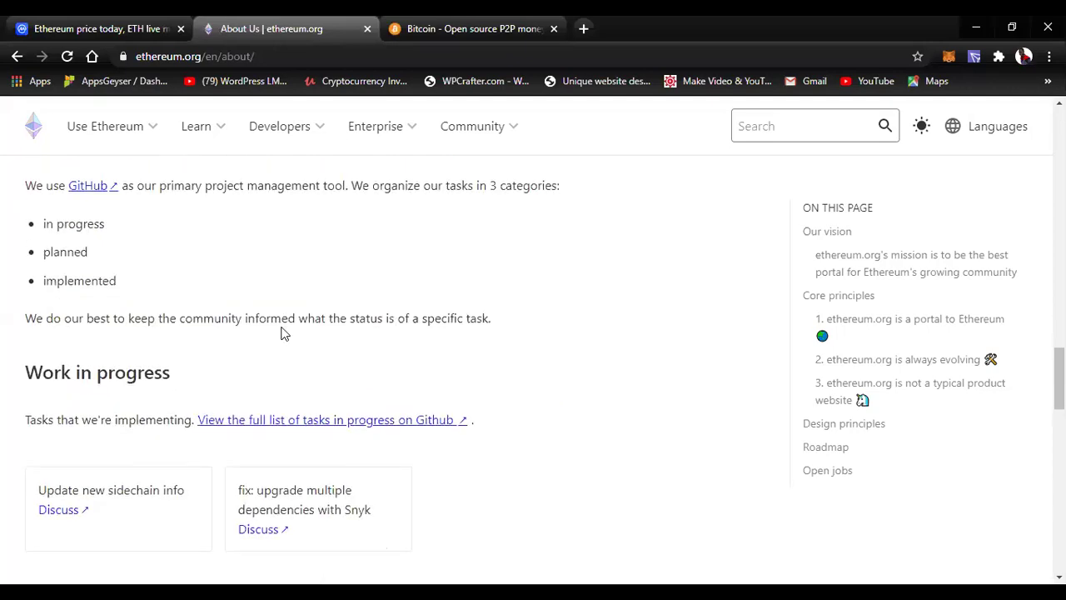
scroll(268, 358, down, 5)
scroll(267, 370, down, 2)
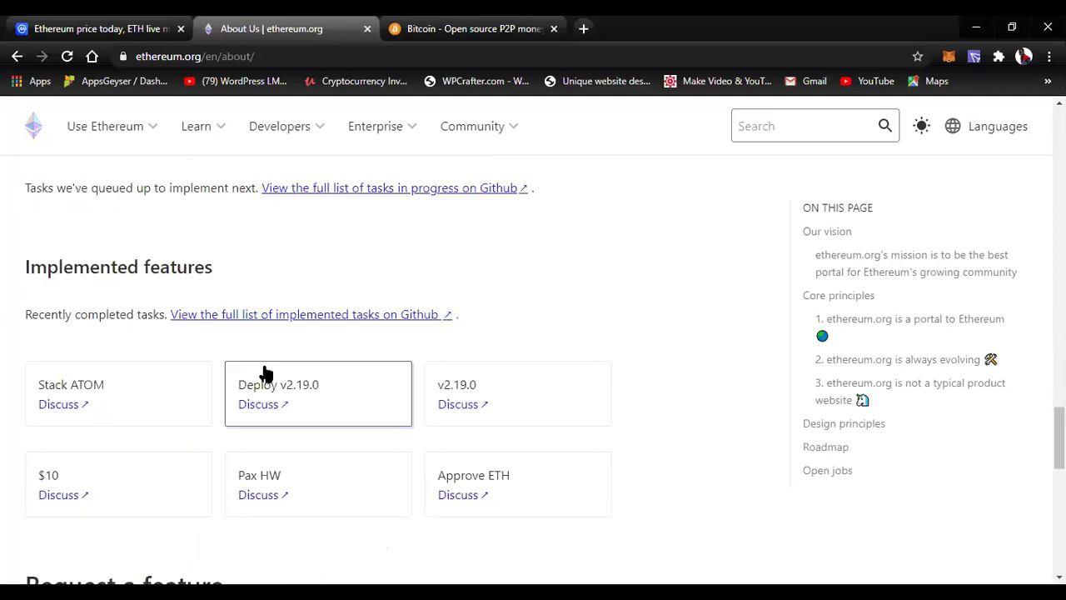
scroll(268, 361, down, 5)
scroll(269, 357, down, 6)
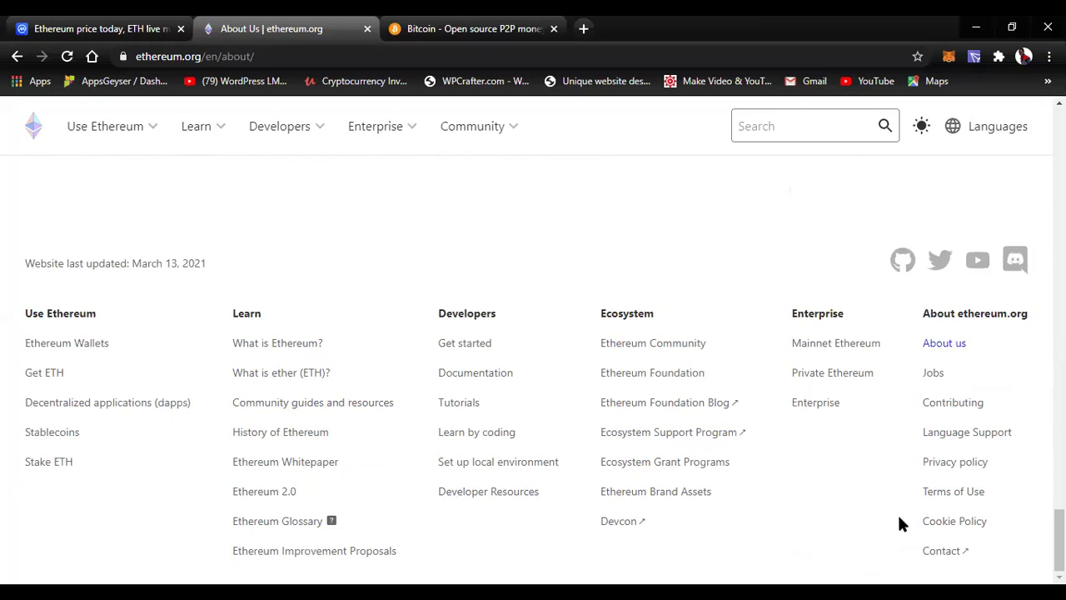
scroll(491, 485, up, 15)
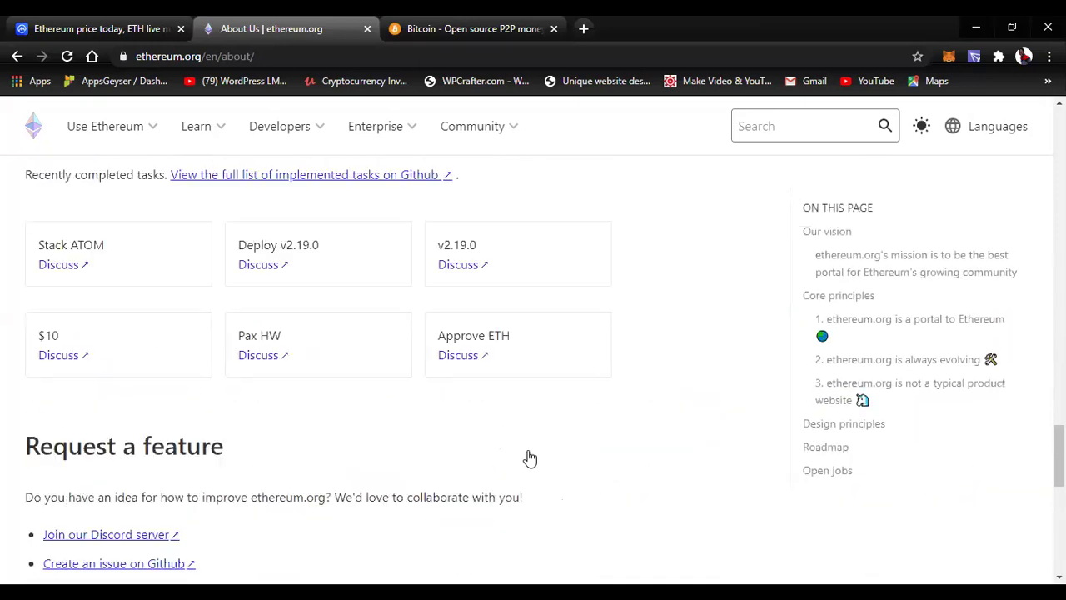
scroll(152, 198, up, 2)
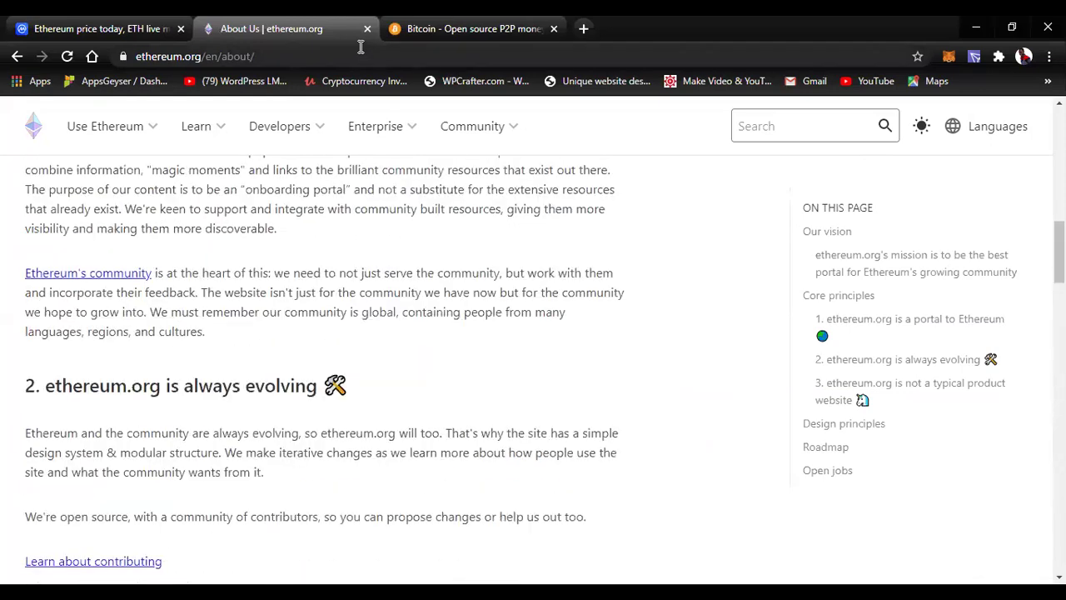
key(ctrl+w)
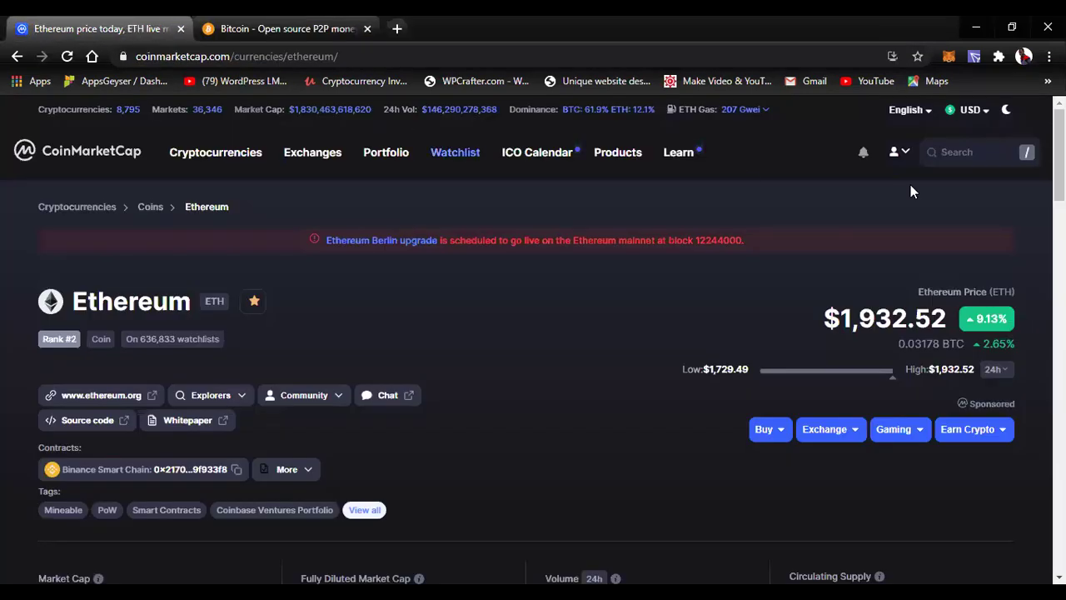
Search 'dot', open the Polkadot coin page, and launch polkadot.network in a new tab.
click(955, 155)
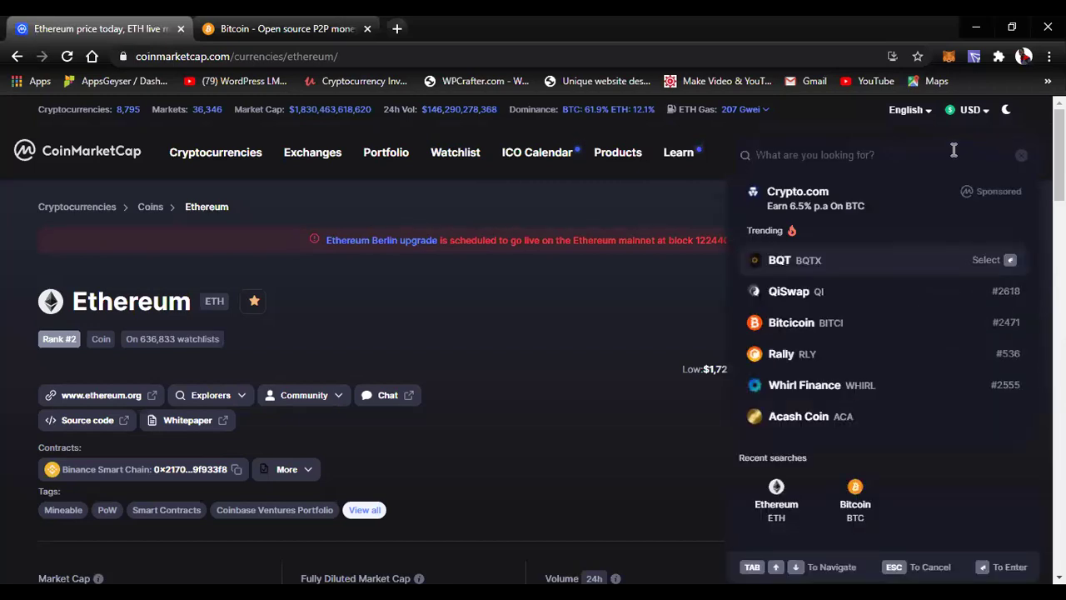
text(dot)
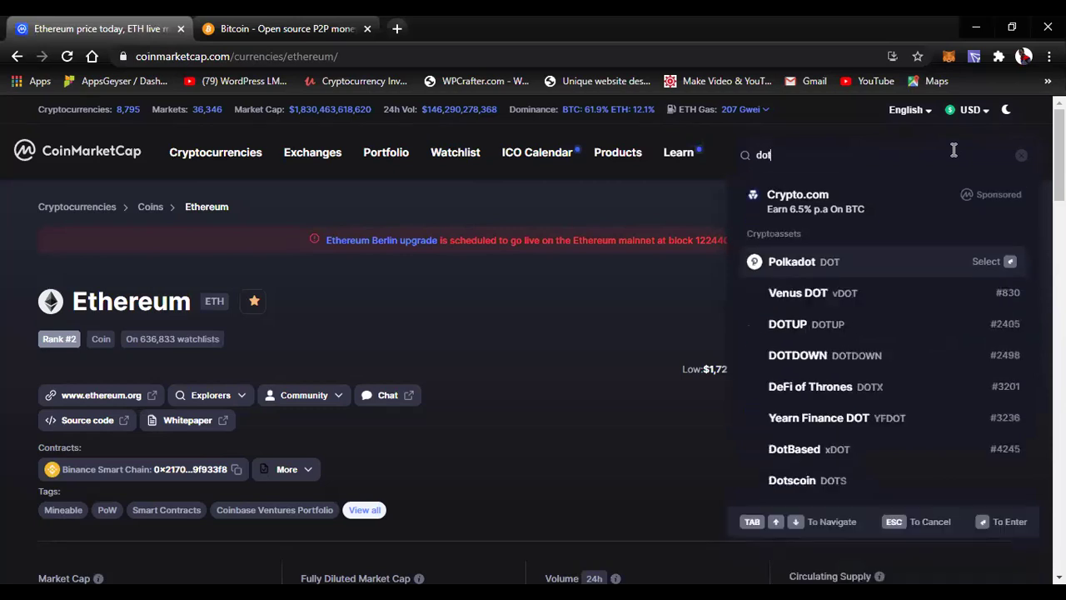
click(853, 266)
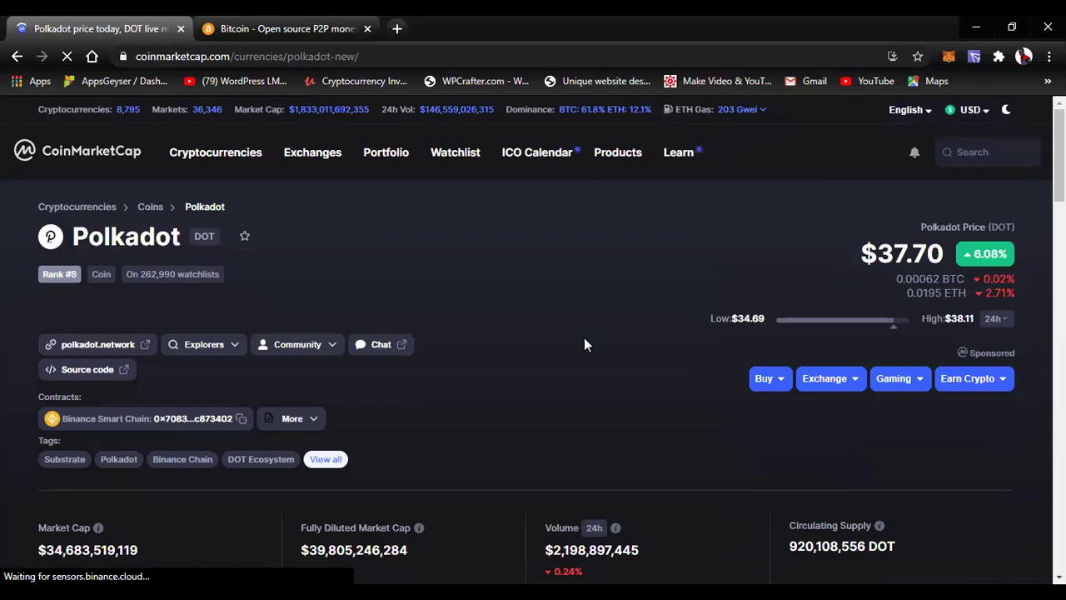
click(97, 344)
Switch to the polkadot.network tab and scroll down to its footer.
click(393, 42)
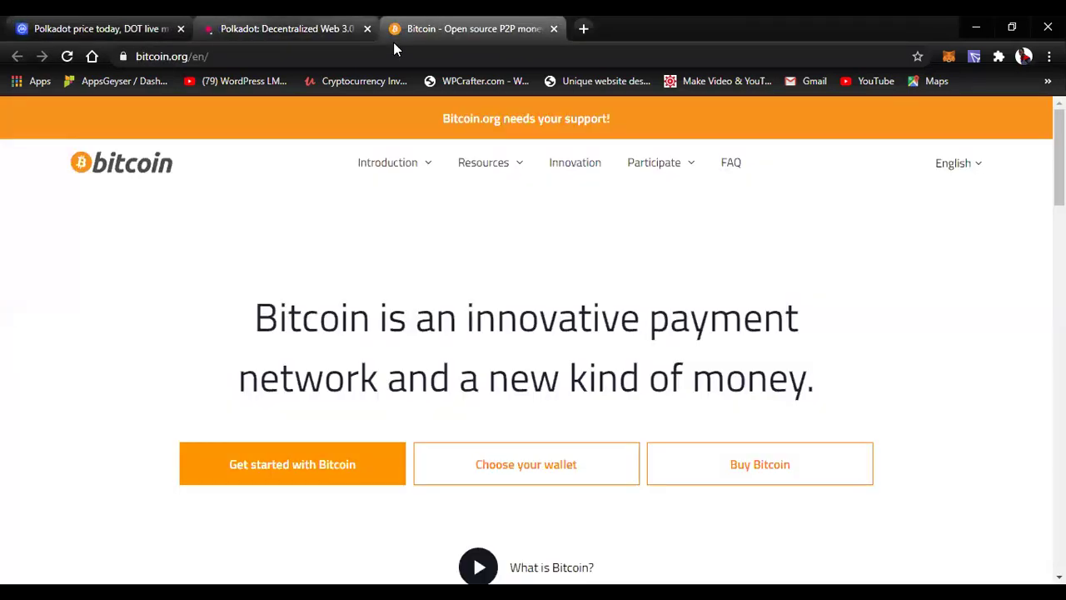
key(ctrl+shift+Tab)
scroll(552, 385, down, 2)
scroll(552, 386, up, 2)
scroll(552, 386, down, 20)
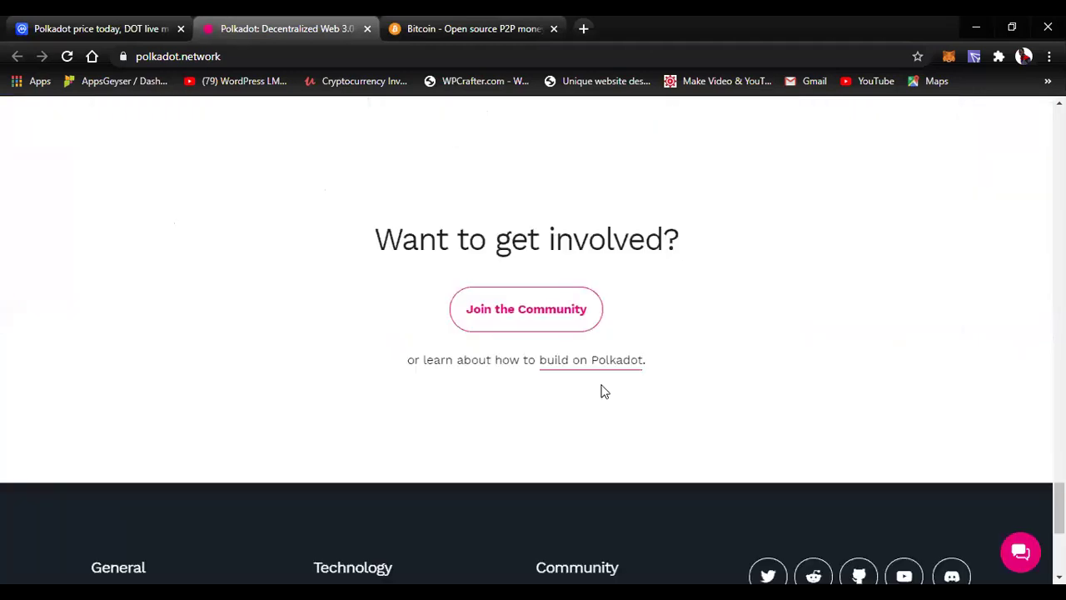
scroll(601, 388, down, 4)
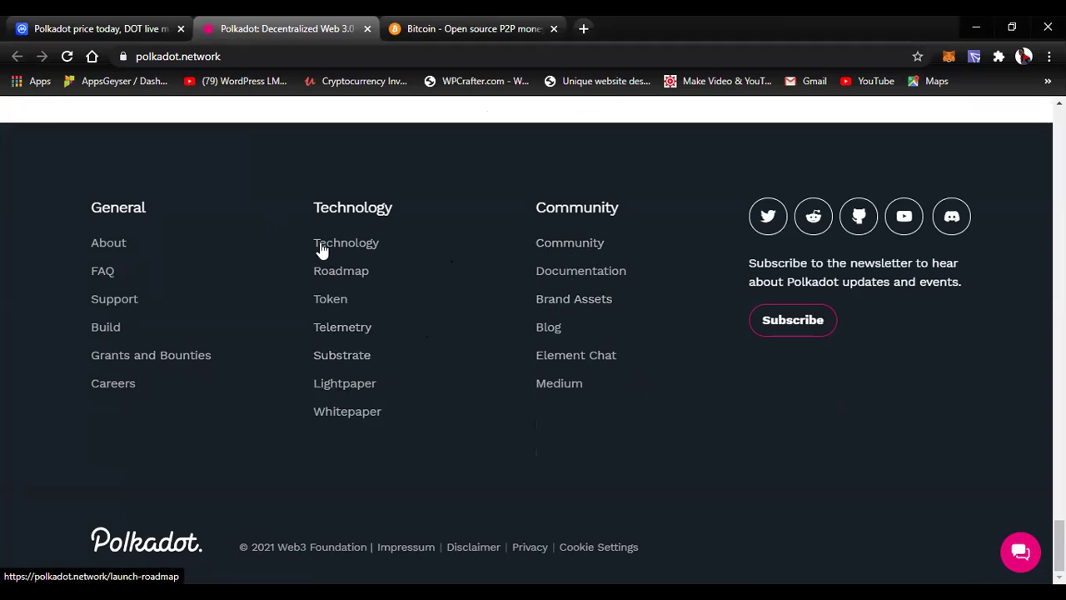
Open the Polkadot About page and read through its mission and founders sections.
click(109, 248)
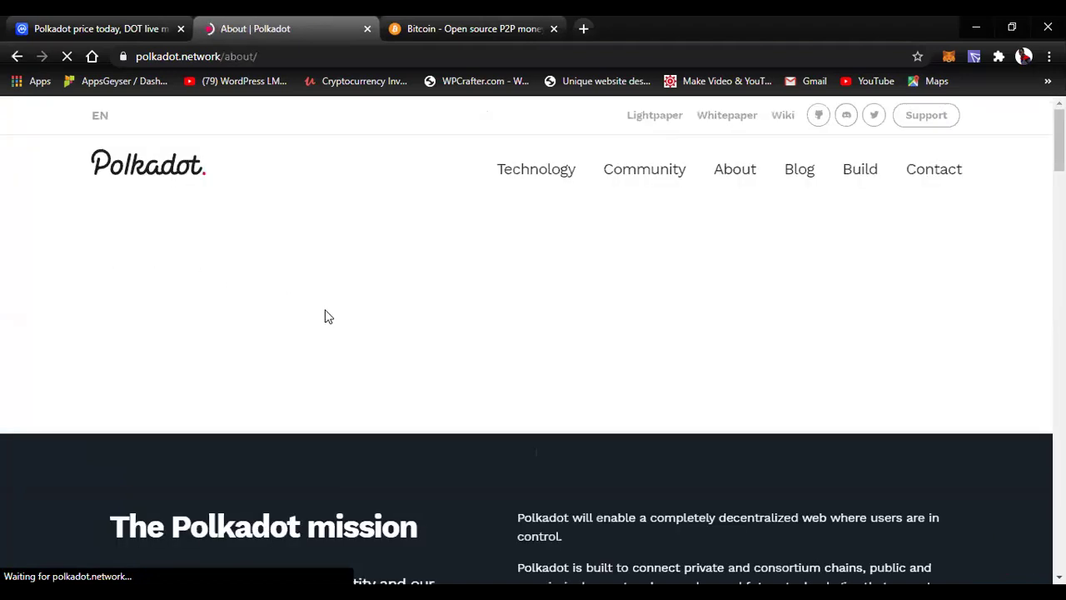
scroll(648, 305, down, 10)
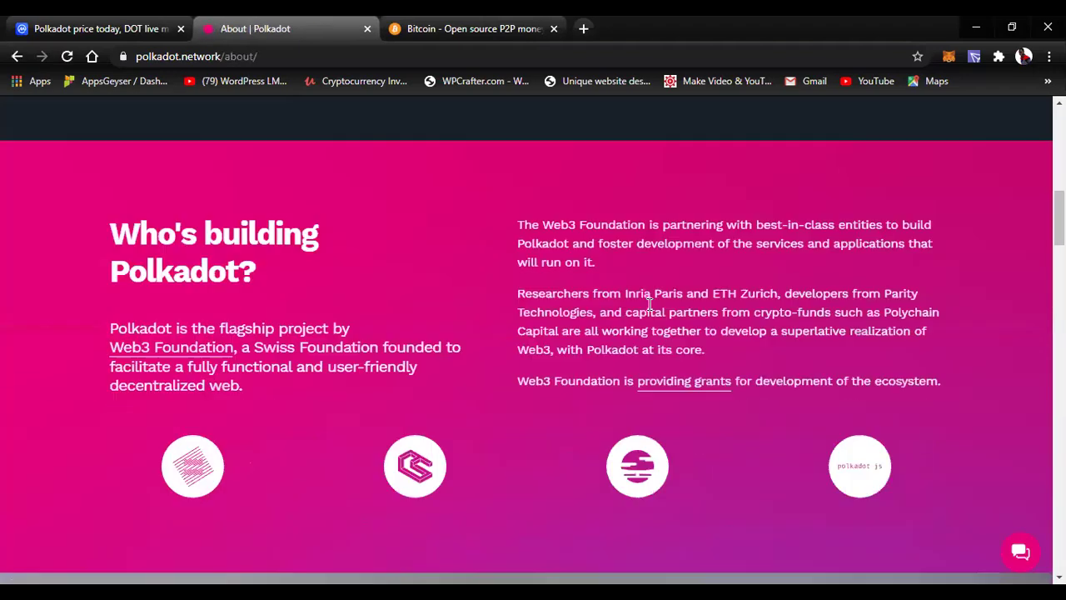
scroll(649, 305, down, 5)
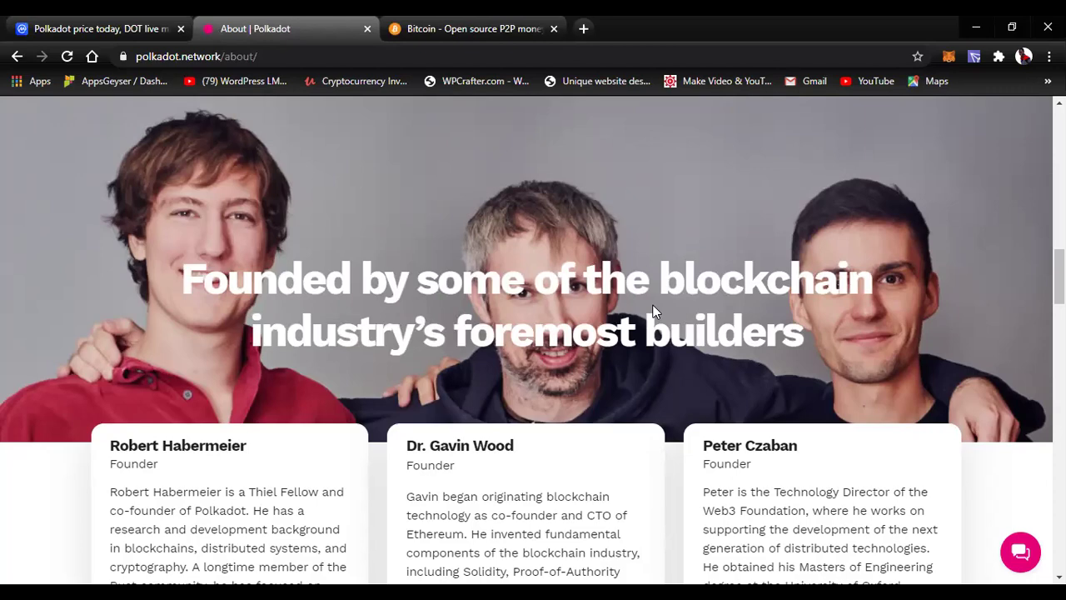
scroll(653, 310, up, 15)
scroll(630, 333, down, 5)
scroll(596, 358, down, 20)
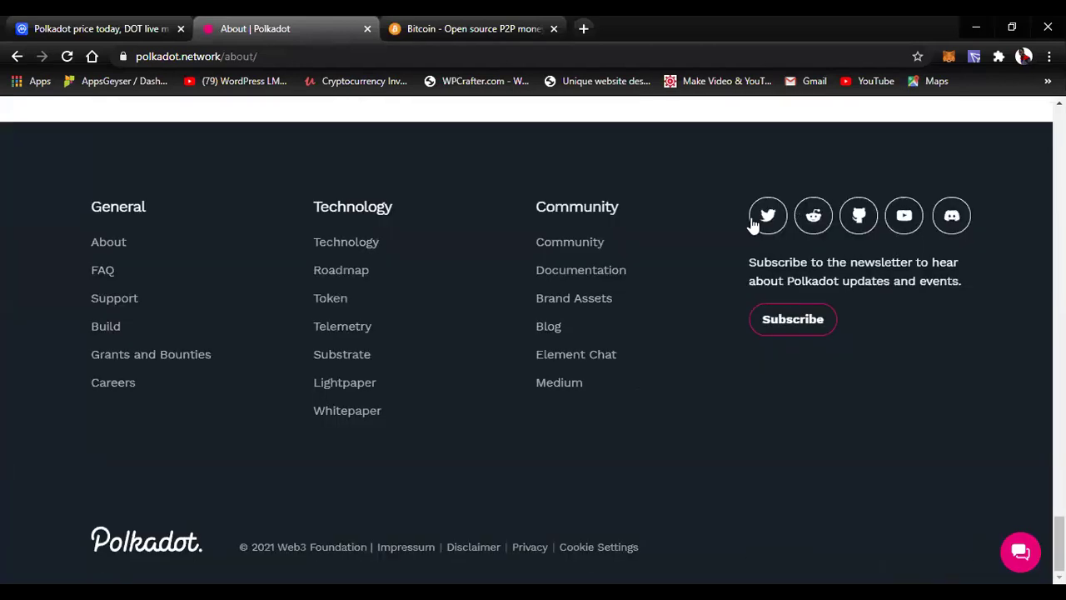
Open Polkadot's Twitter profile from the footer icon and scroll through its timeline.
click(757, 226)
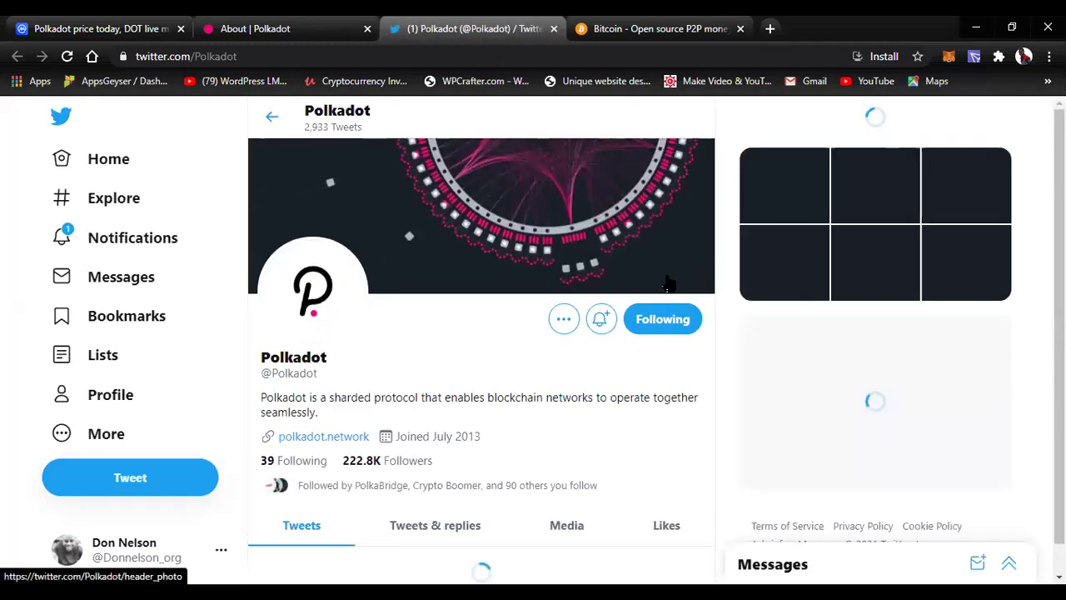
scroll(639, 321, down, 6)
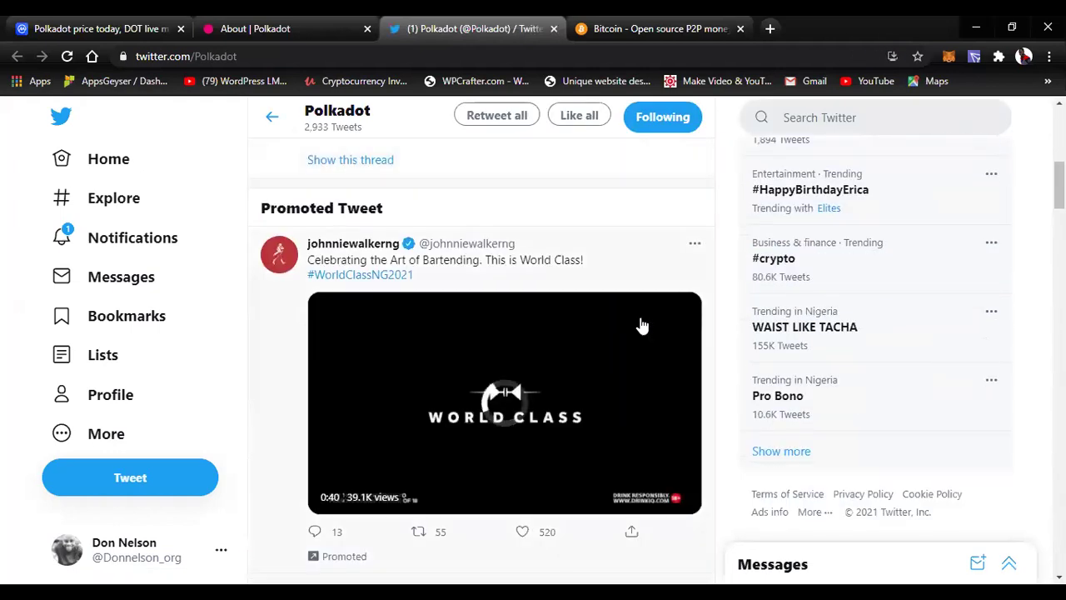
scroll(637, 333, down, 4)
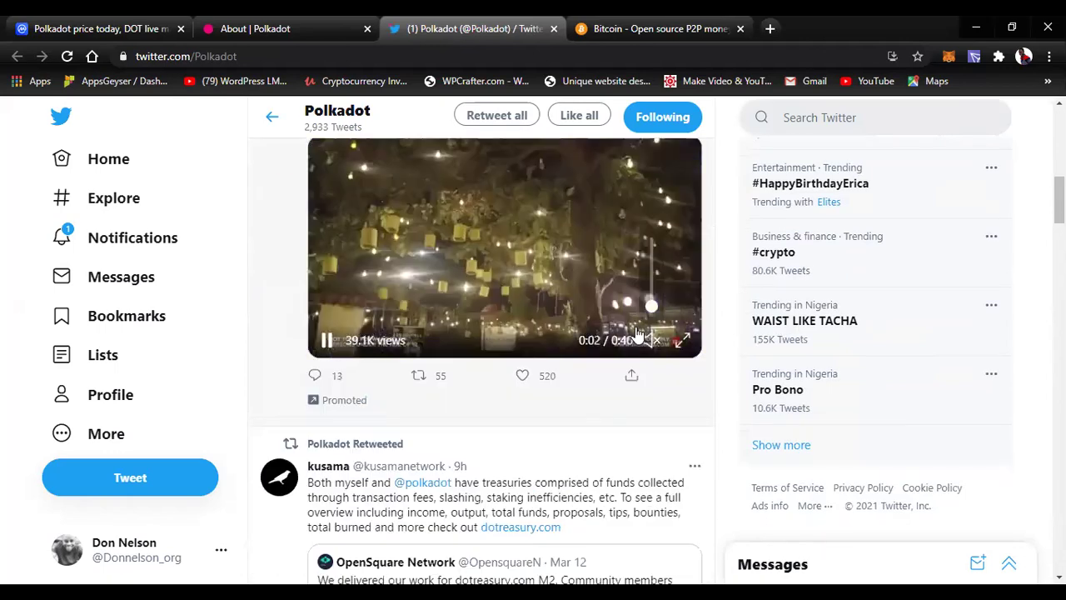
scroll(658, 337, up, 10)
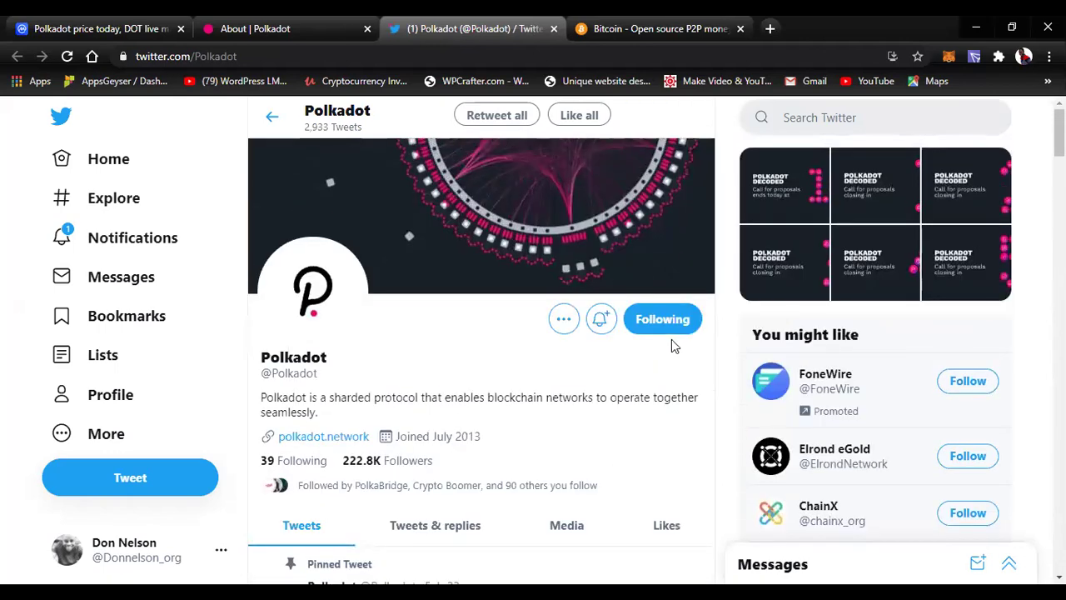
scroll(666, 348, down, 3)
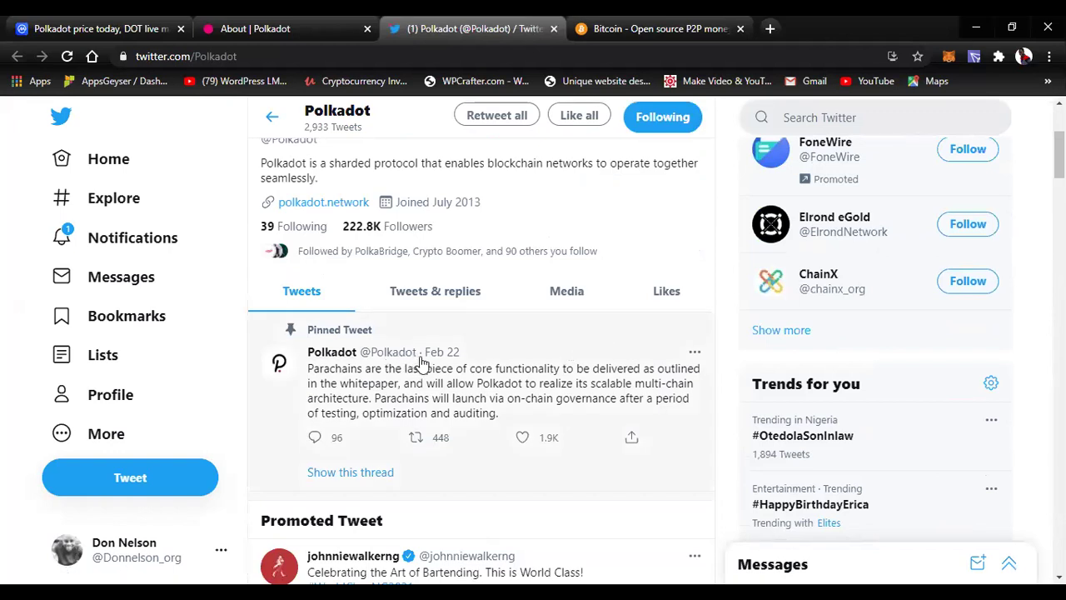
scroll(411, 368, down, 10)
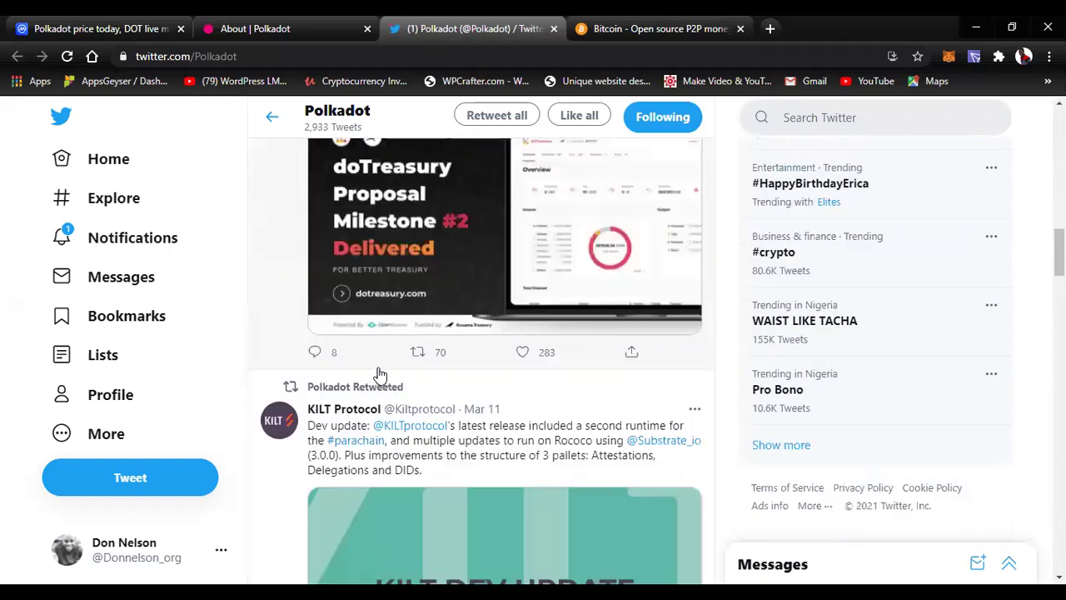
scroll(381, 390, down, 5)
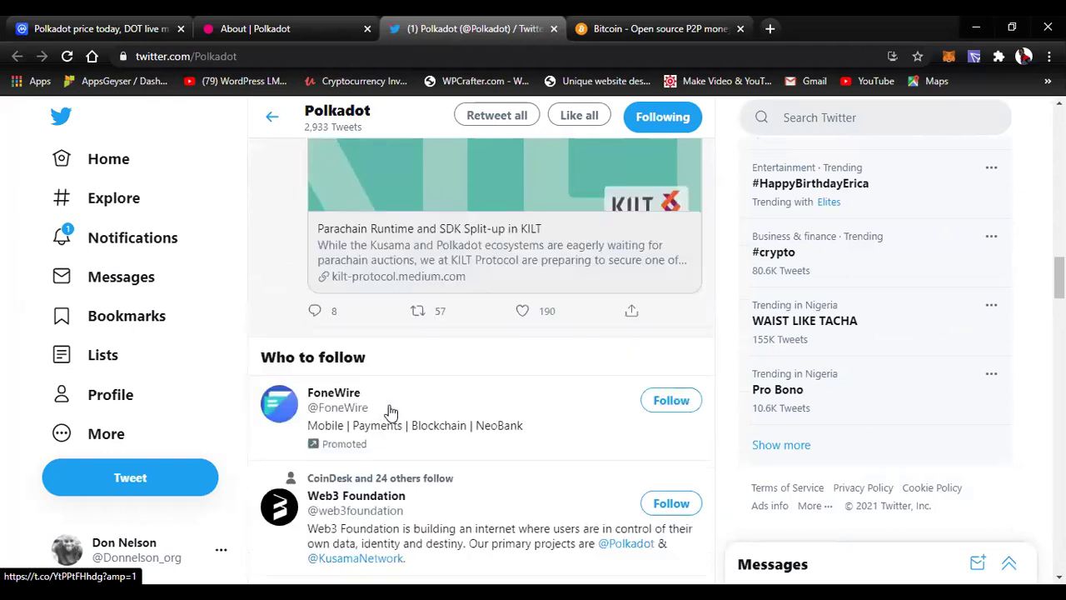
scroll(393, 387, down, 5)
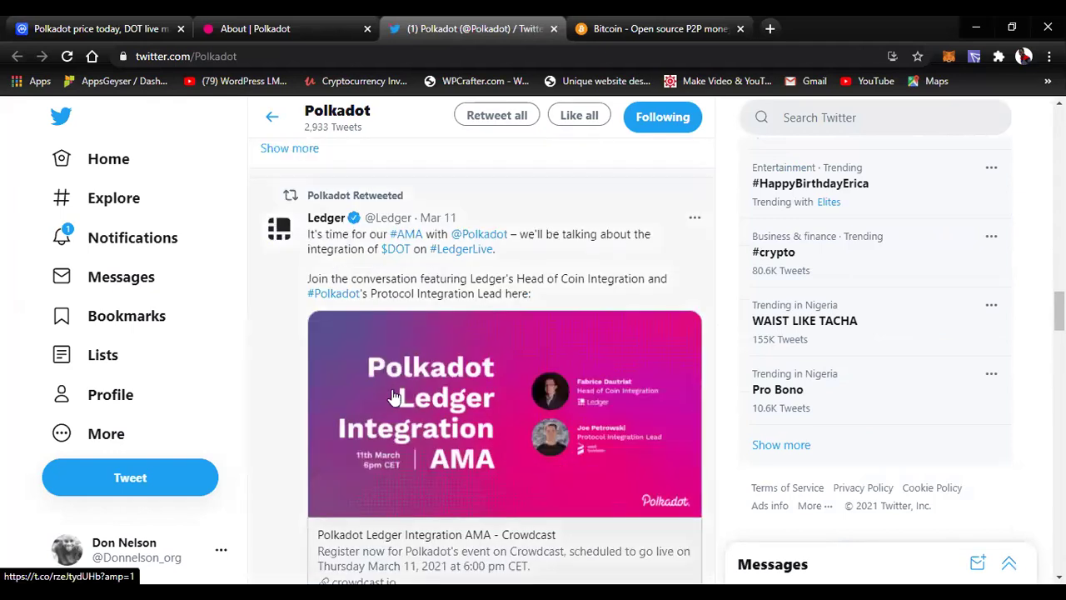
scroll(396, 412, down, 5)
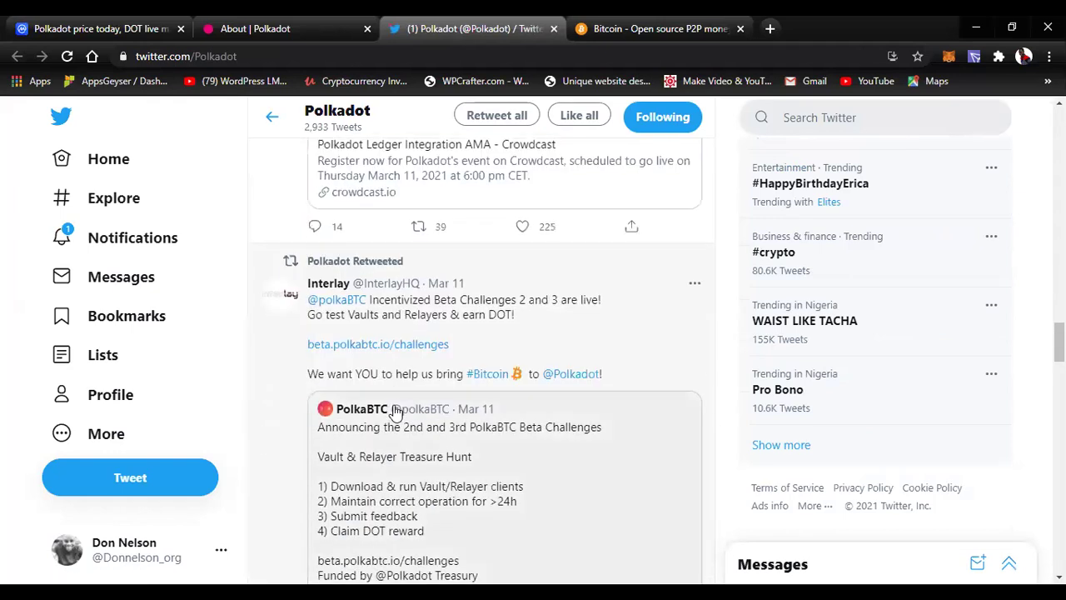
scroll(395, 408, up, 4)
scroll(396, 405, up, 15)
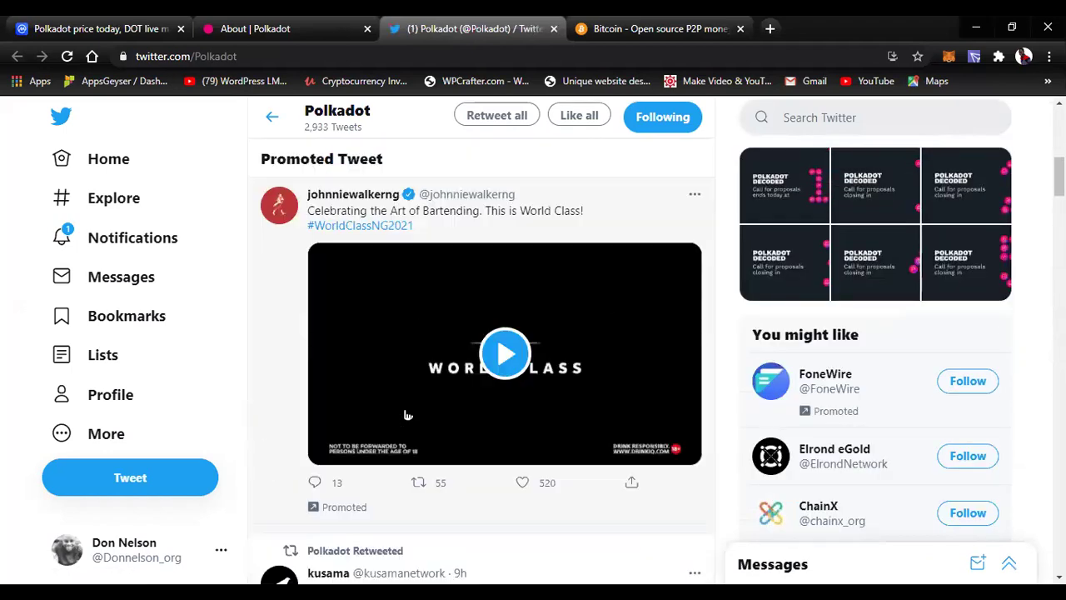
scroll(405, 409, up, 1)
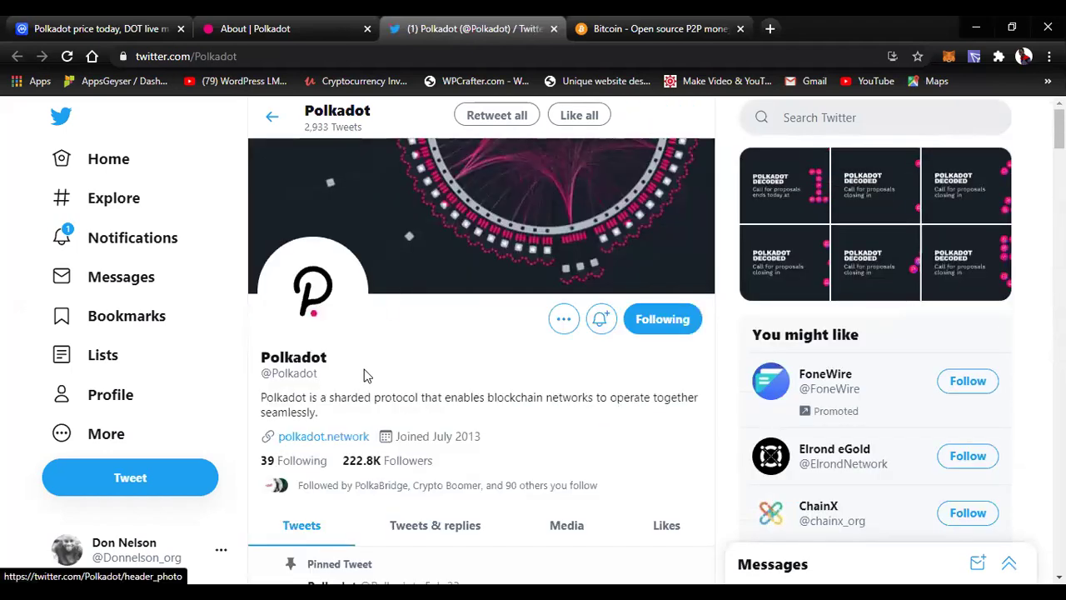
scroll(364, 374, down, 3)
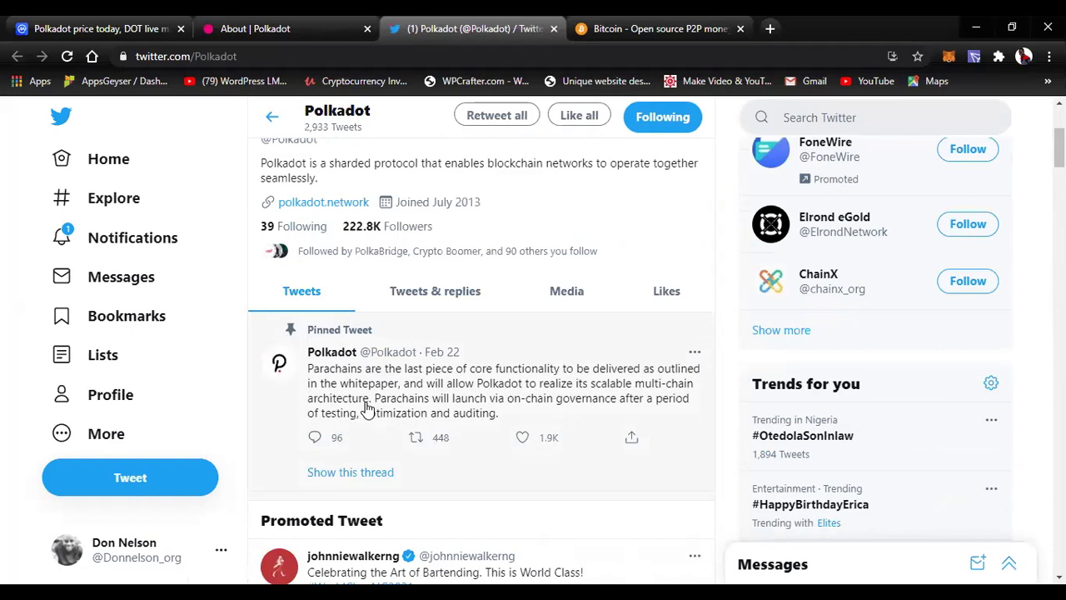
scroll(369, 394, down, 2)
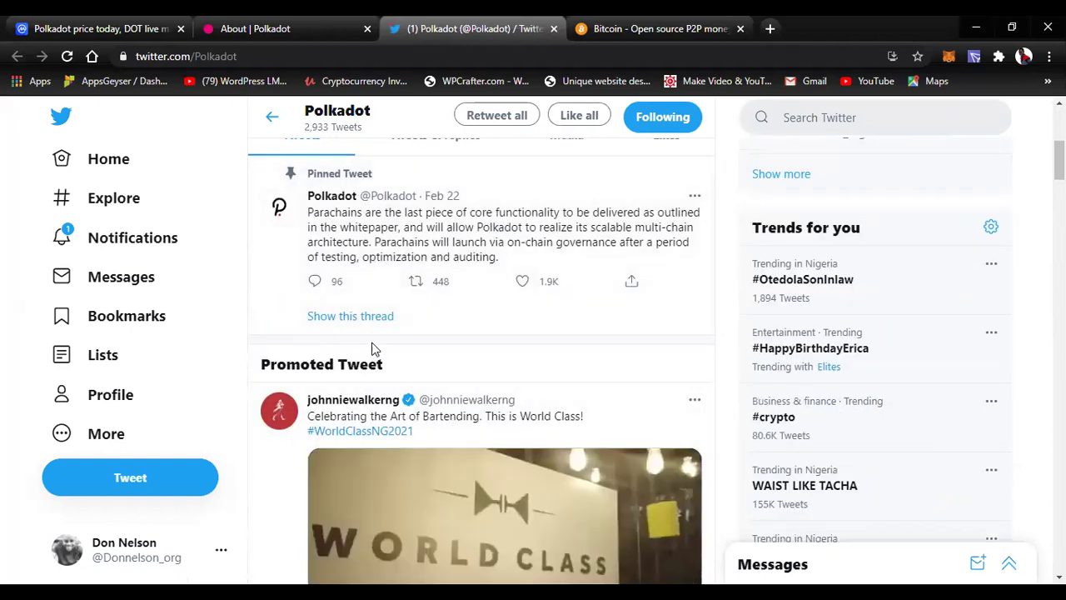
scroll(374, 348, down, 2)
scroll(374, 348, down, 1)
scroll(372, 353, down, 1)
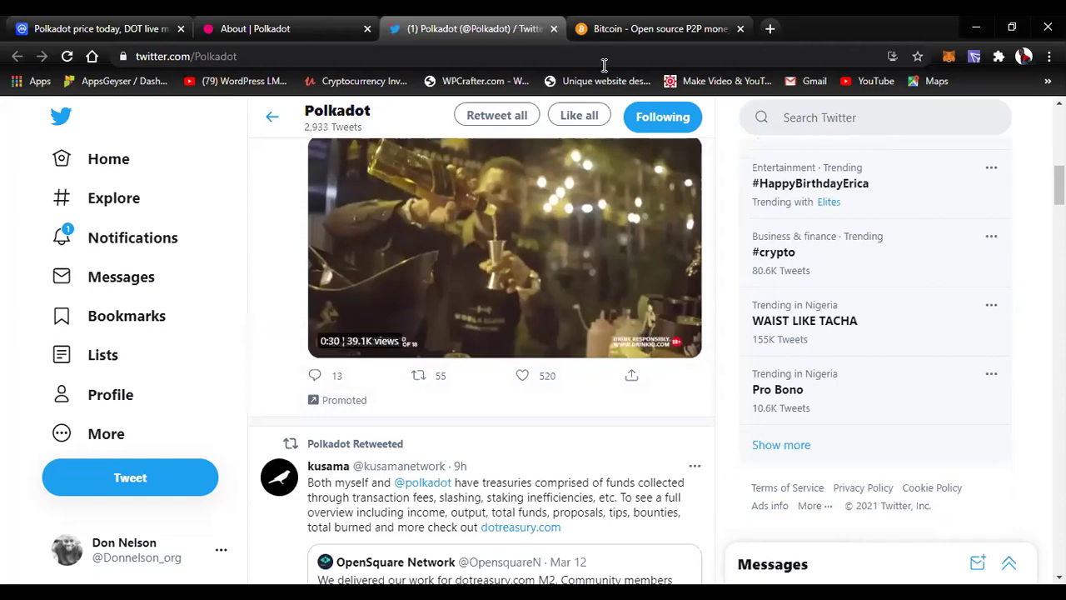
Replace the Bitcoin.org tab's address with youtube.com to load the YouTube home page.
click(601, 35)
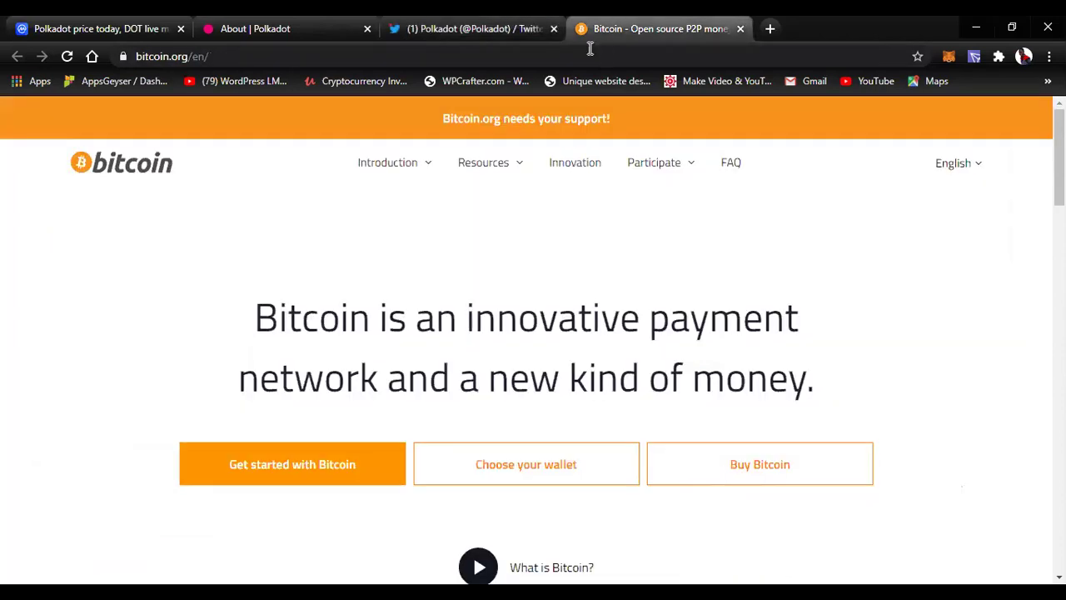
click(532, 56)
text(yo)
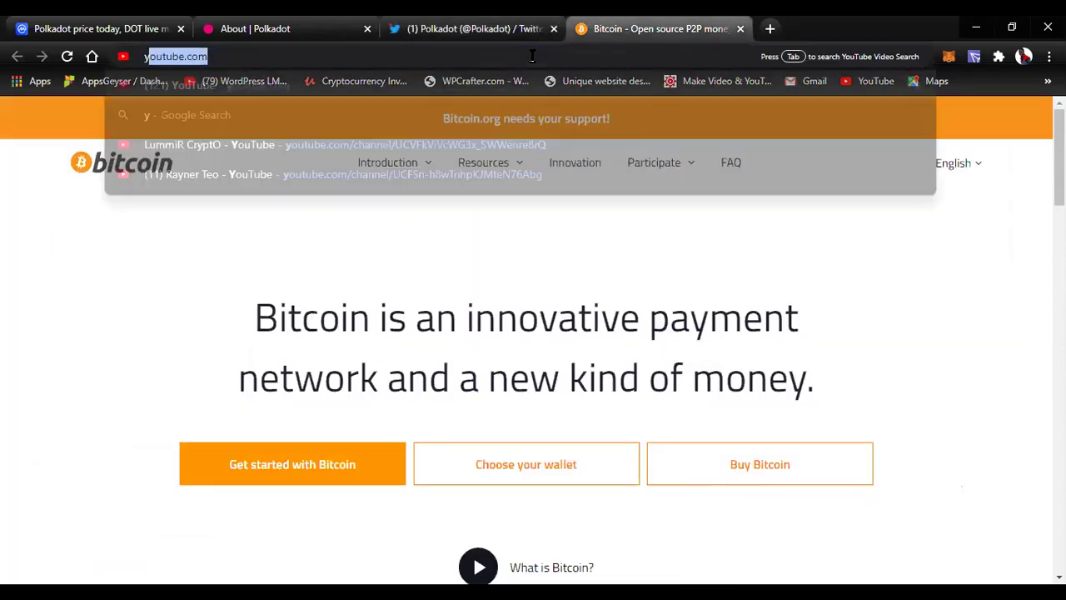
text(u)
key(Return)
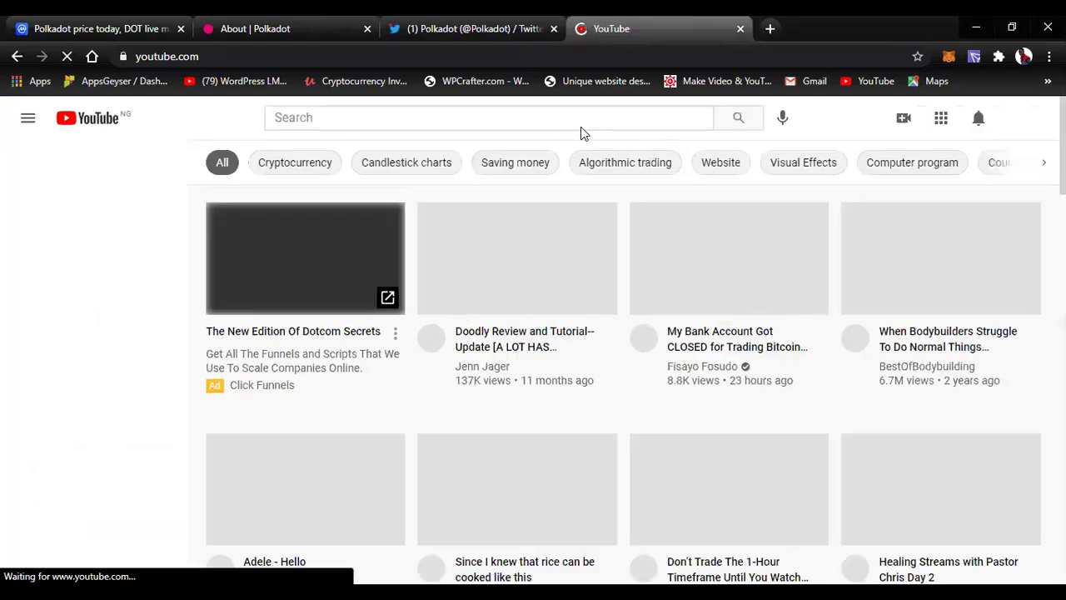
Search YouTube for 'polkadot'.
click(581, 119)
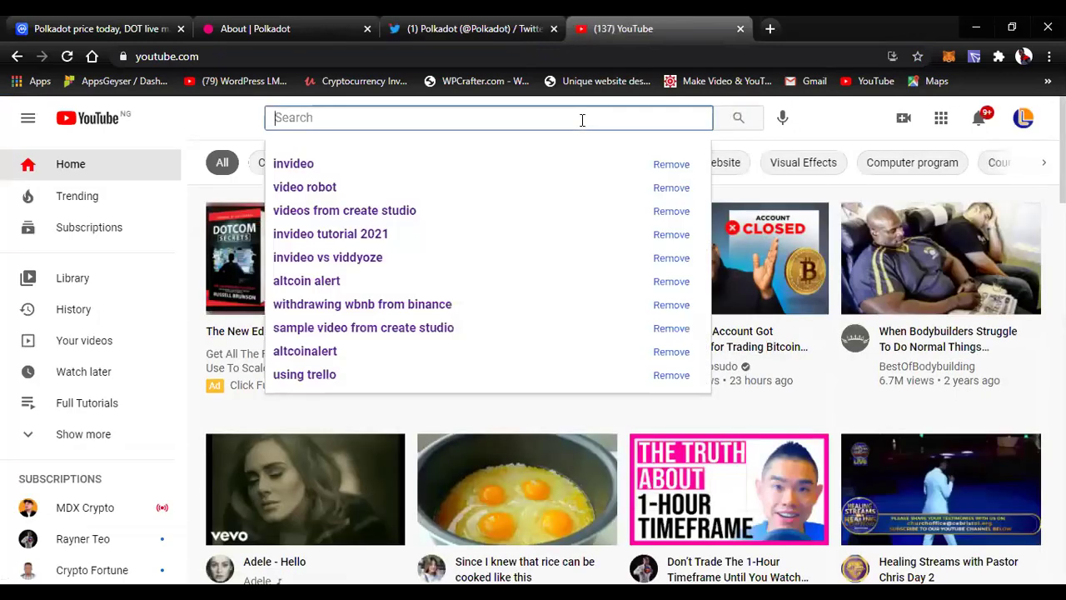
text(pol)
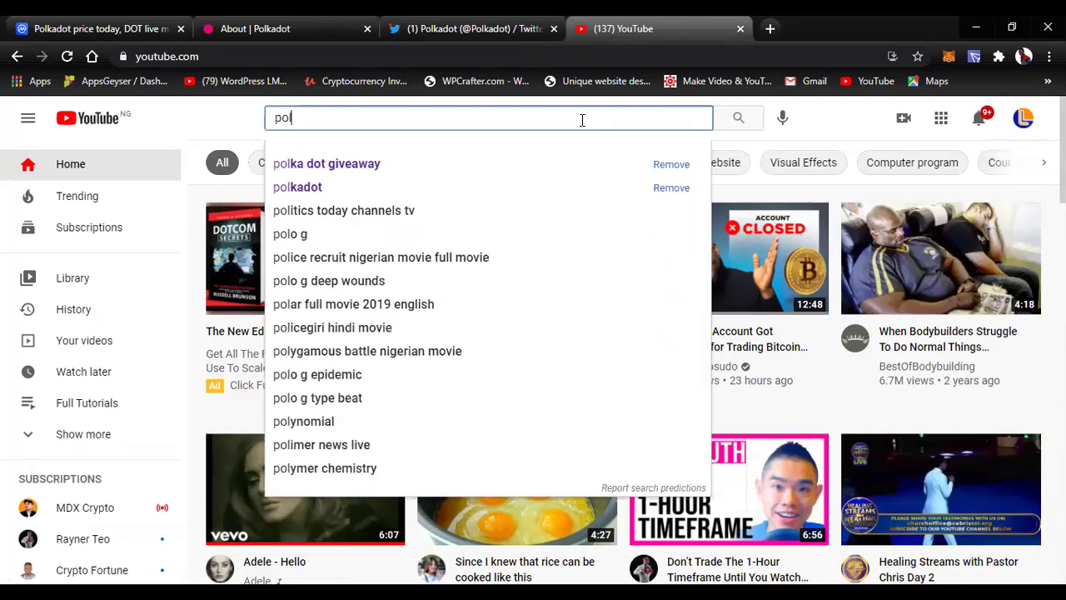
click(315, 185)
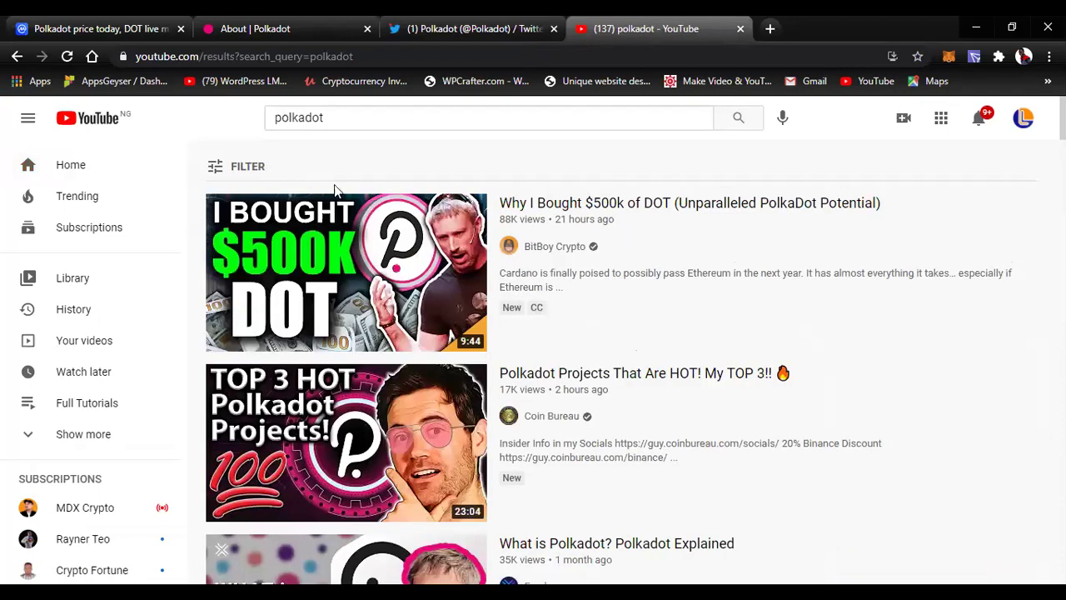
Scroll down through the polkadot video results and back up to the top.
mouse_move(533, 270)
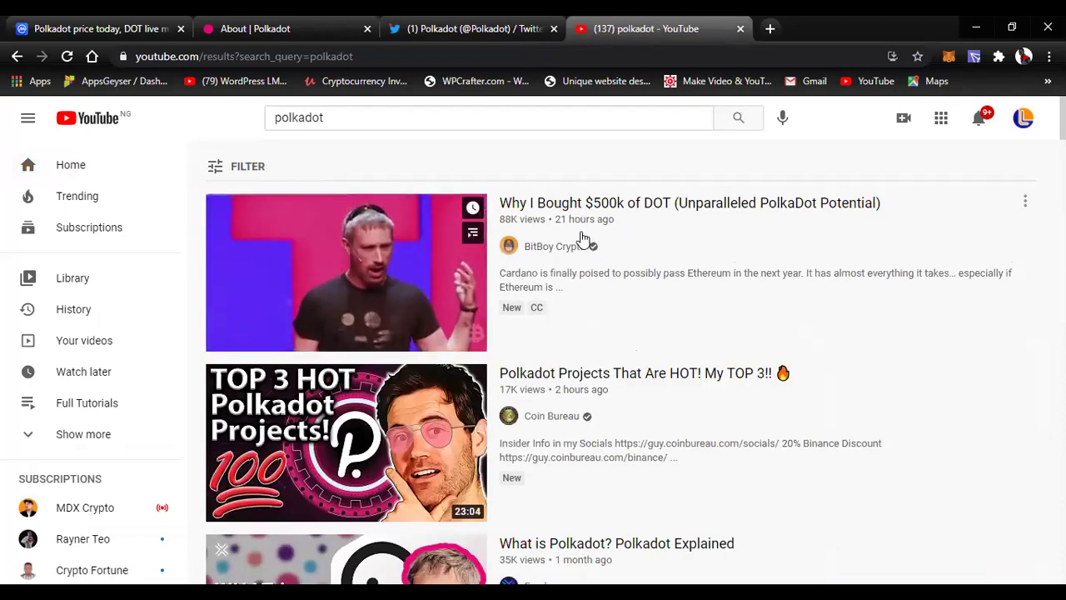
scroll(581, 283, down, 1)
scroll(581, 284, down, 3)
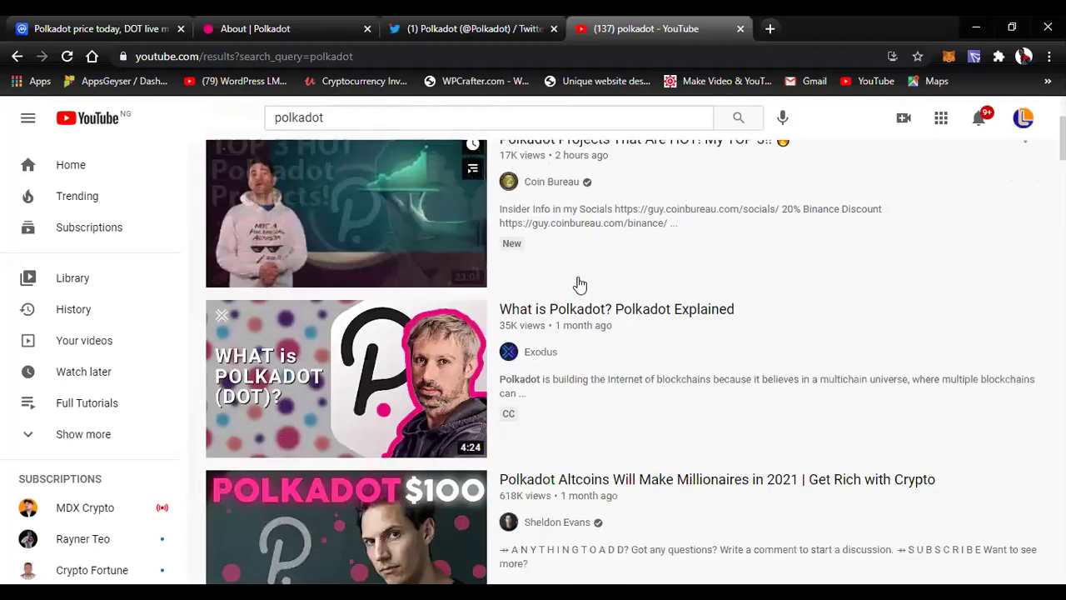
mouse_move(482, 297)
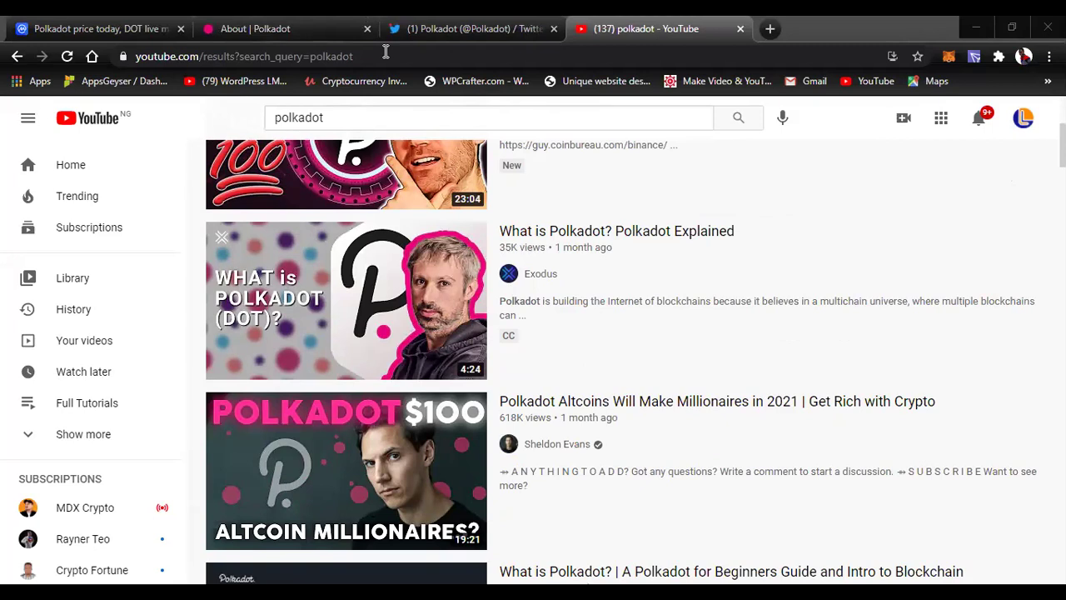
scroll(530, 328, up, 4)
mouse_move(596, 393)
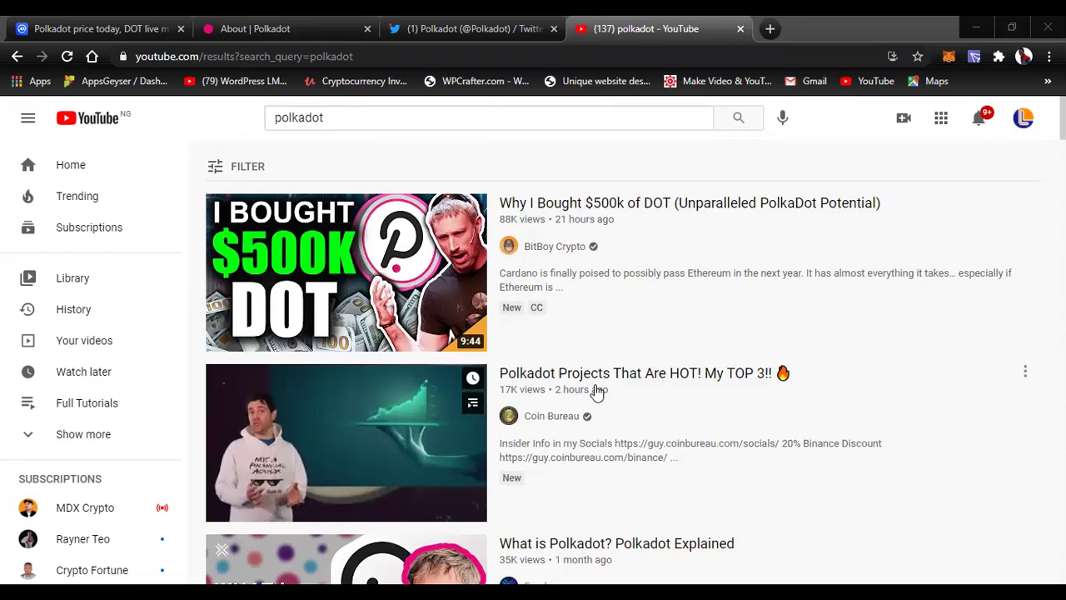
scroll(595, 393, down, 5)
scroll(573, 431, down, 7)
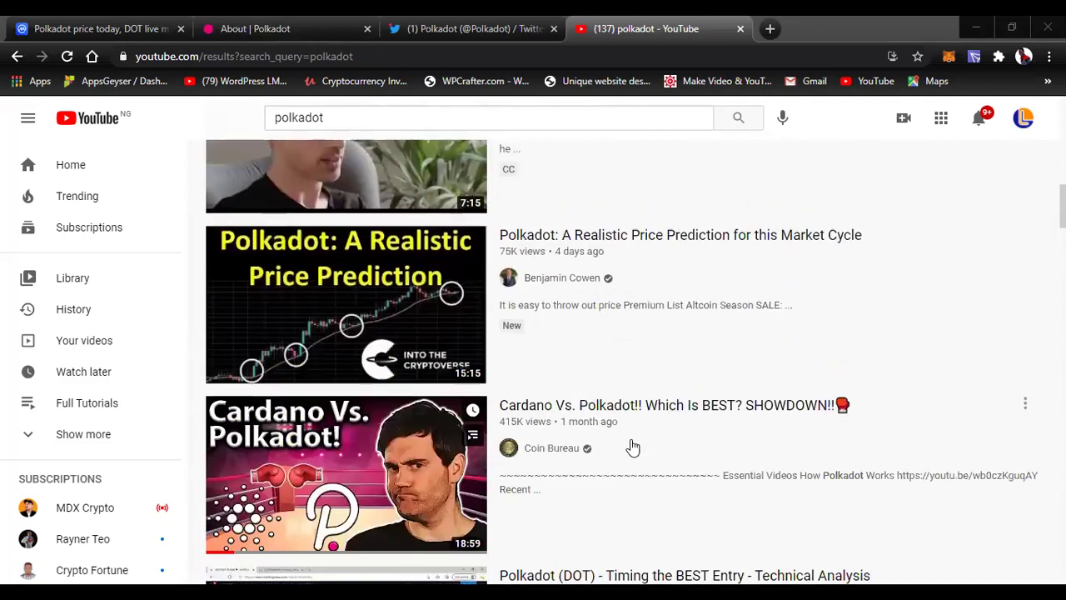
scroll(633, 448, up, 3)
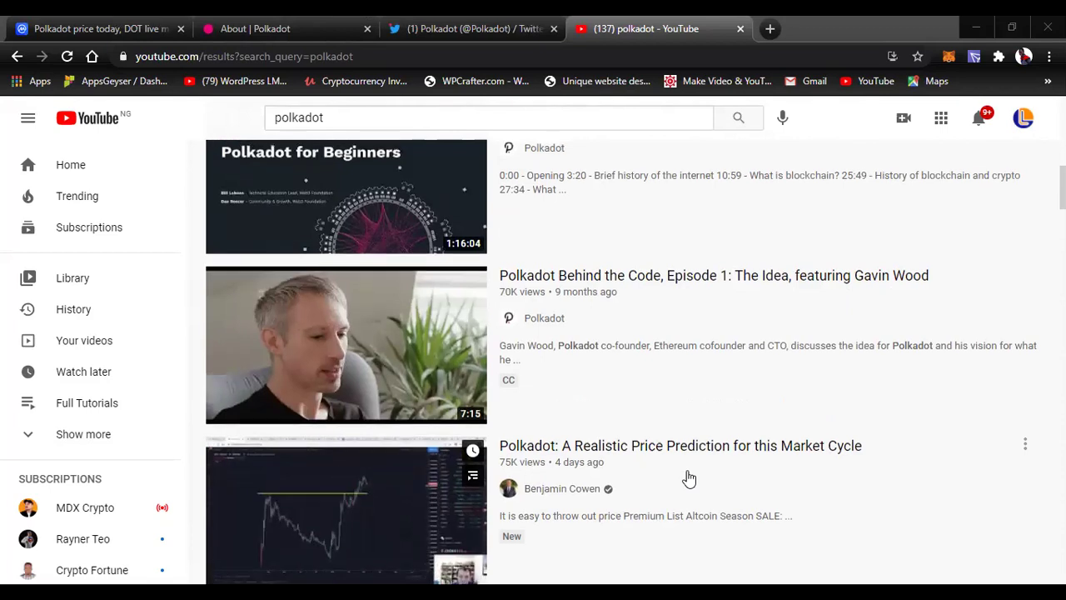
scroll(688, 477, up, 4)
scroll(688, 477, up, 1)
scroll(688, 477, down, 4)
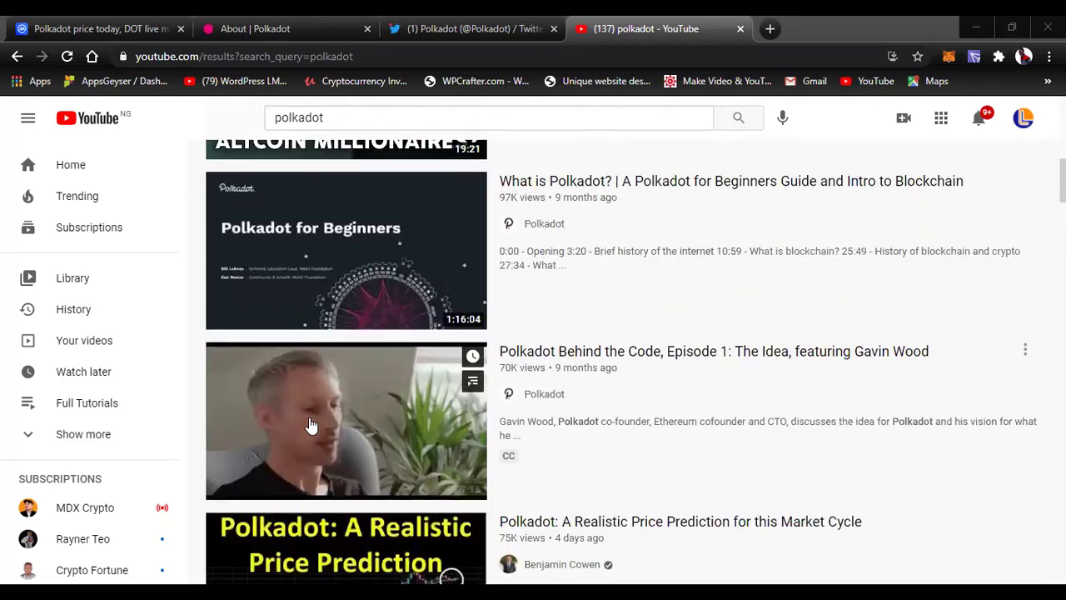
scroll(489, 476, up, 3)
scroll(490, 475, up, 6)
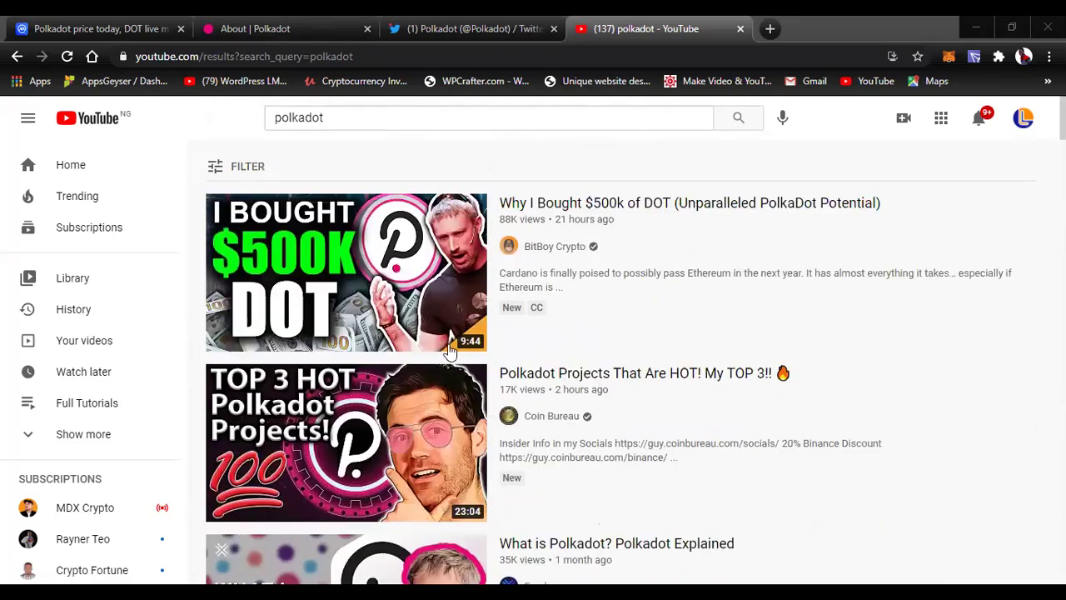
Return to the CoinMarketCap Polkadot price page and scroll through its details.
click(148, 25)
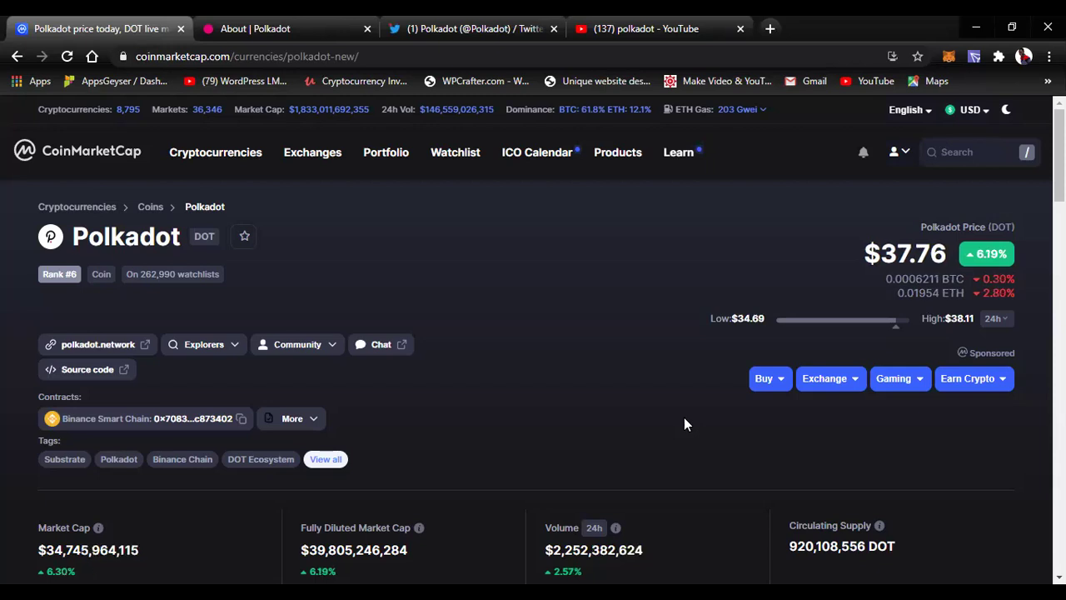
scroll(675, 412, down, 3)
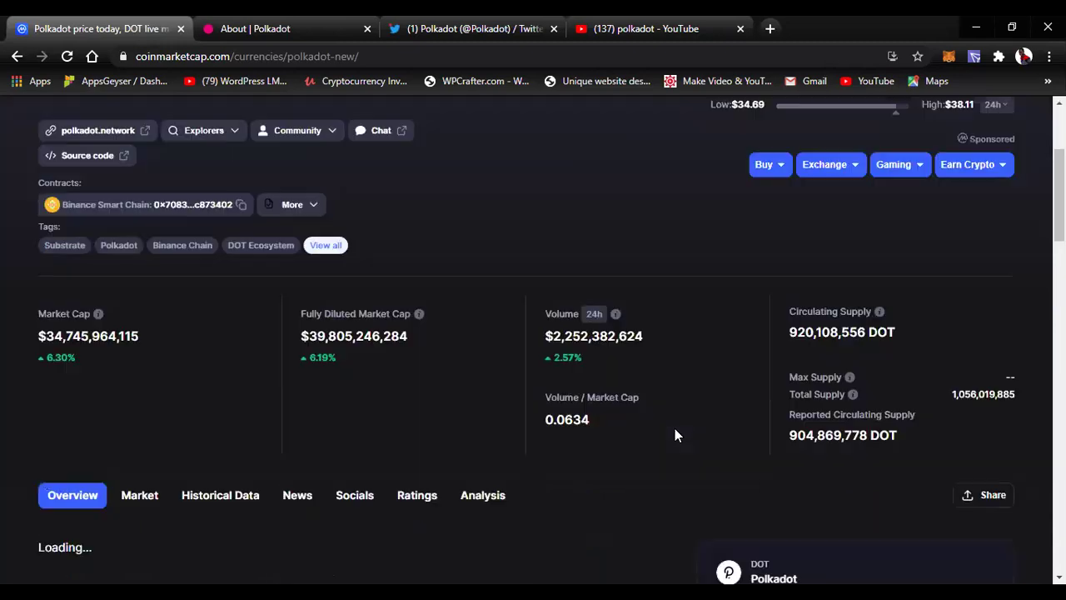
scroll(414, 436, down, 4)
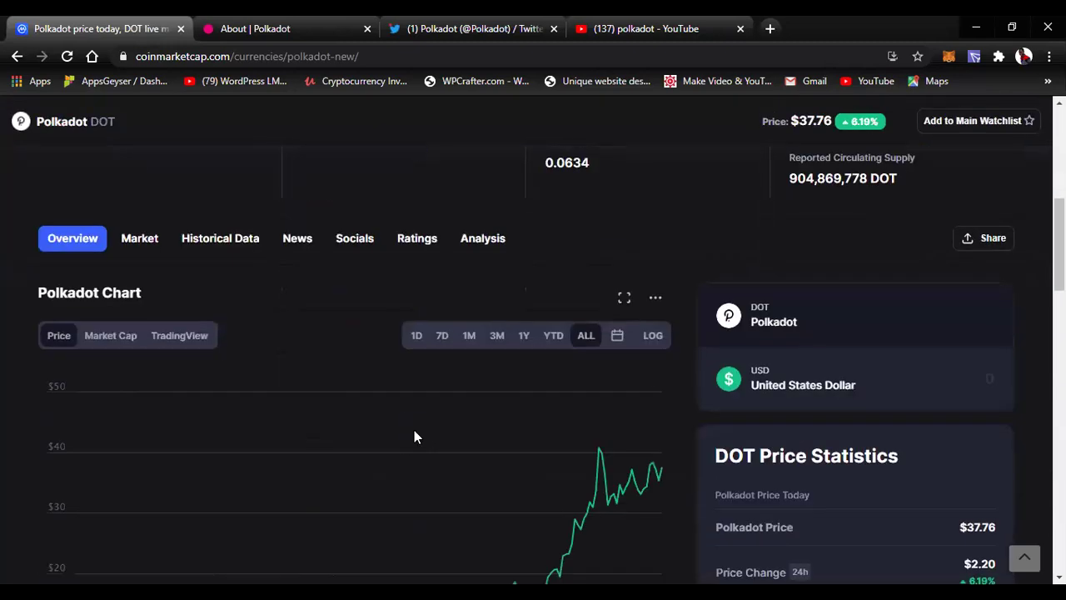
scroll(395, 423, up, 5)
scroll(396, 423, up, 2)
Scroll down to the Polkadot Markets table and open See All Markets.
scroll(398, 425, down, 10)
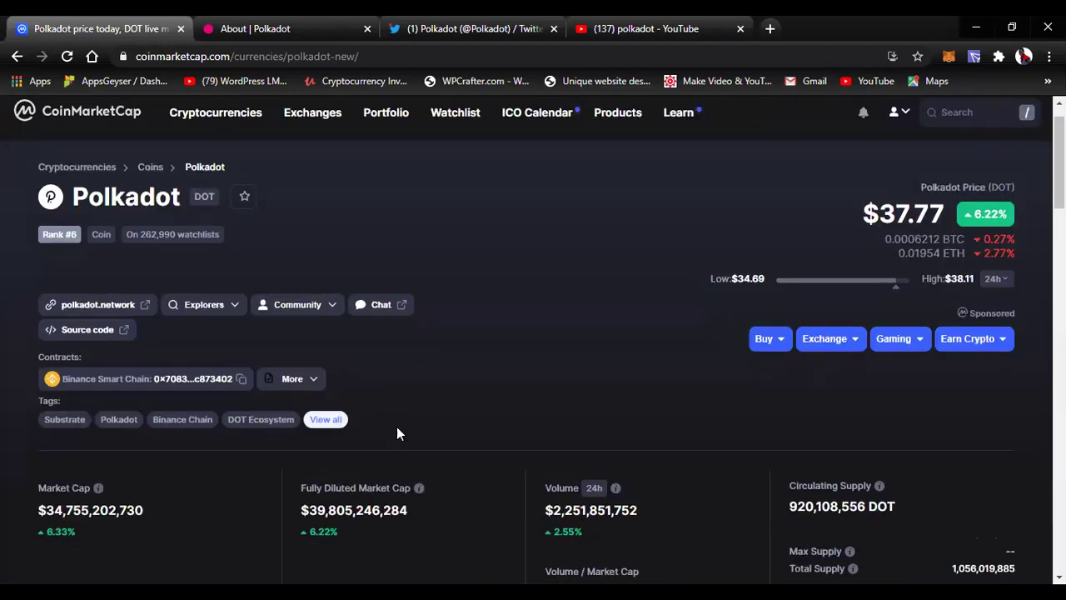
scroll(422, 429, down, 4)
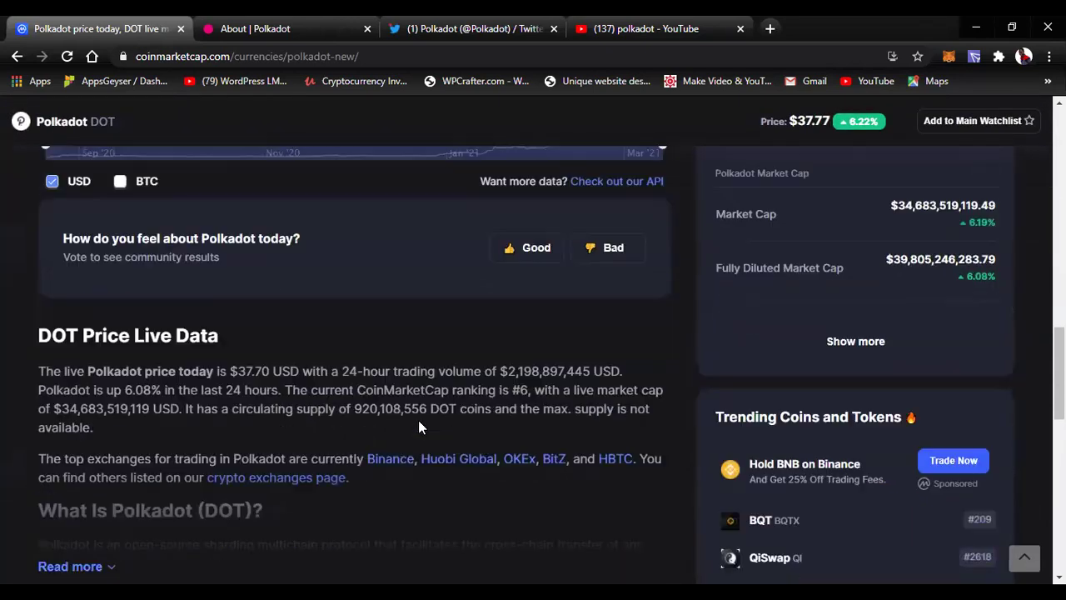
scroll(419, 427, up, 3)
scroll(419, 427, down, 3)
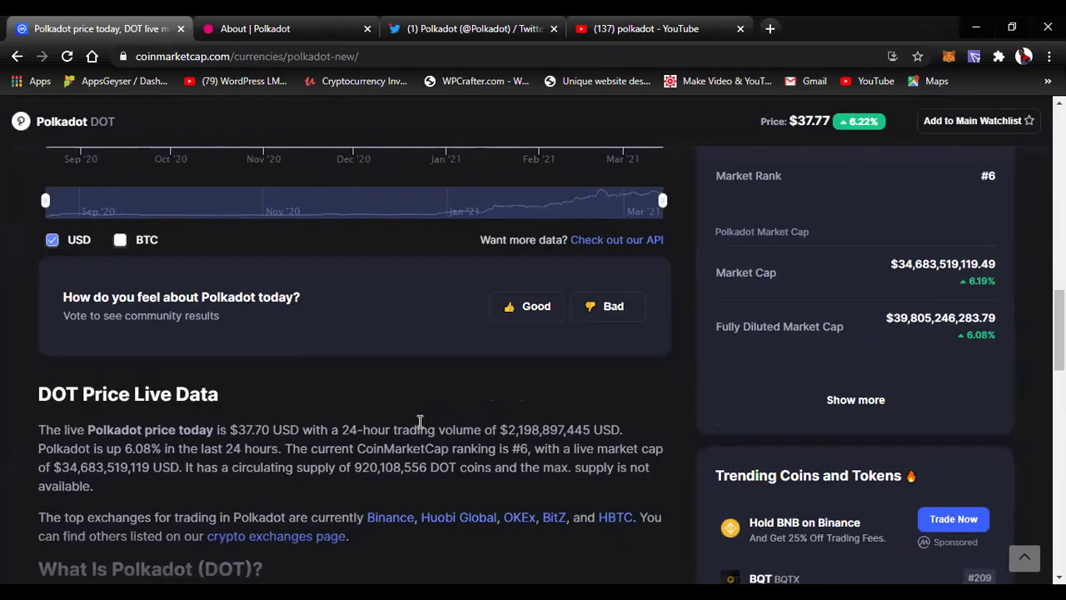
scroll(419, 428, down, 4)
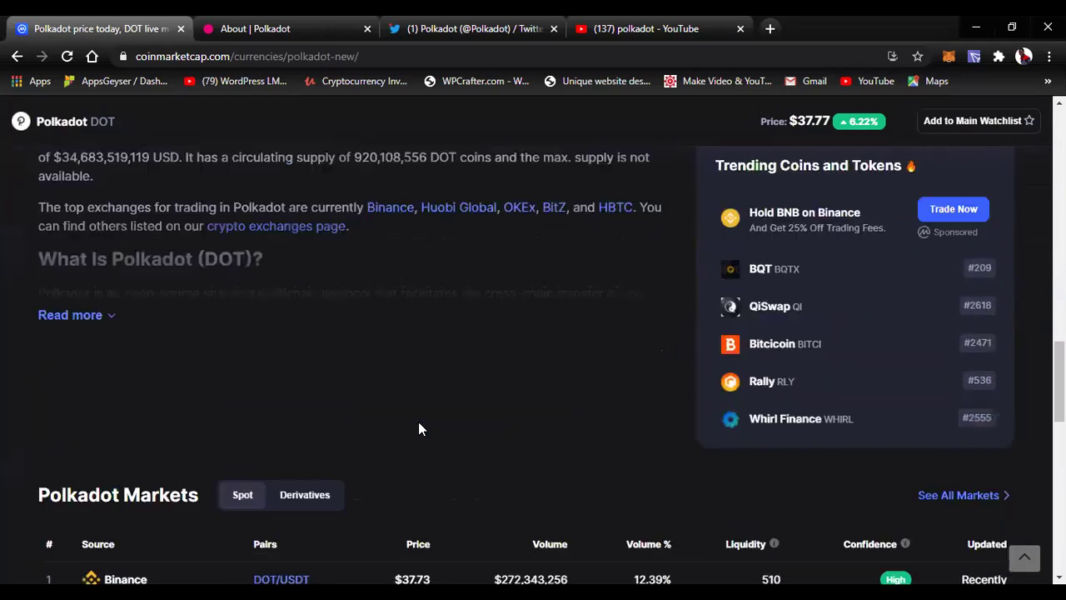
scroll(428, 428, down, 3)
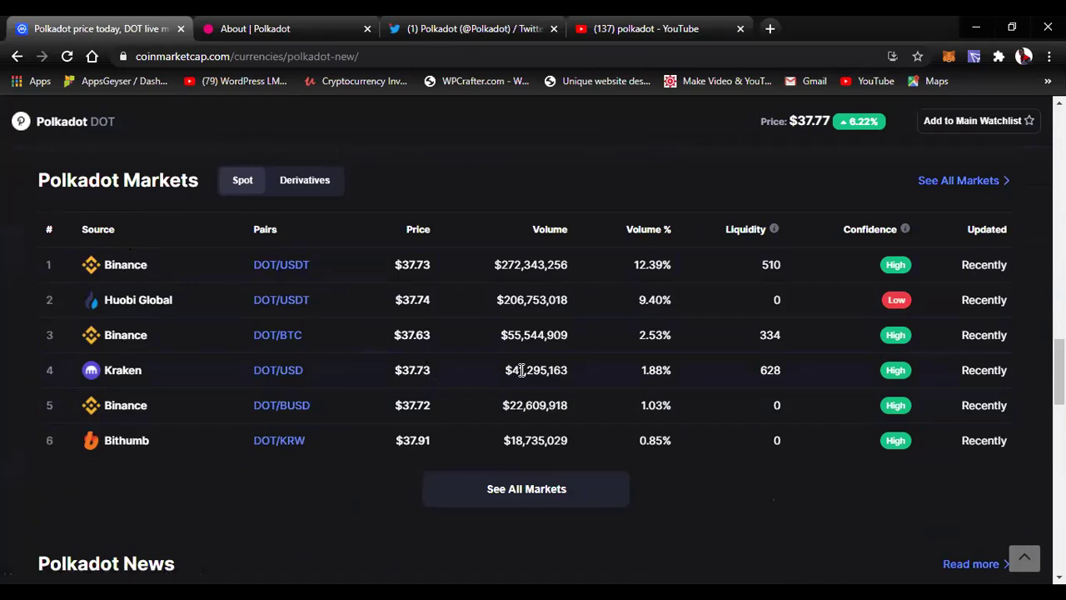
click(527, 490)
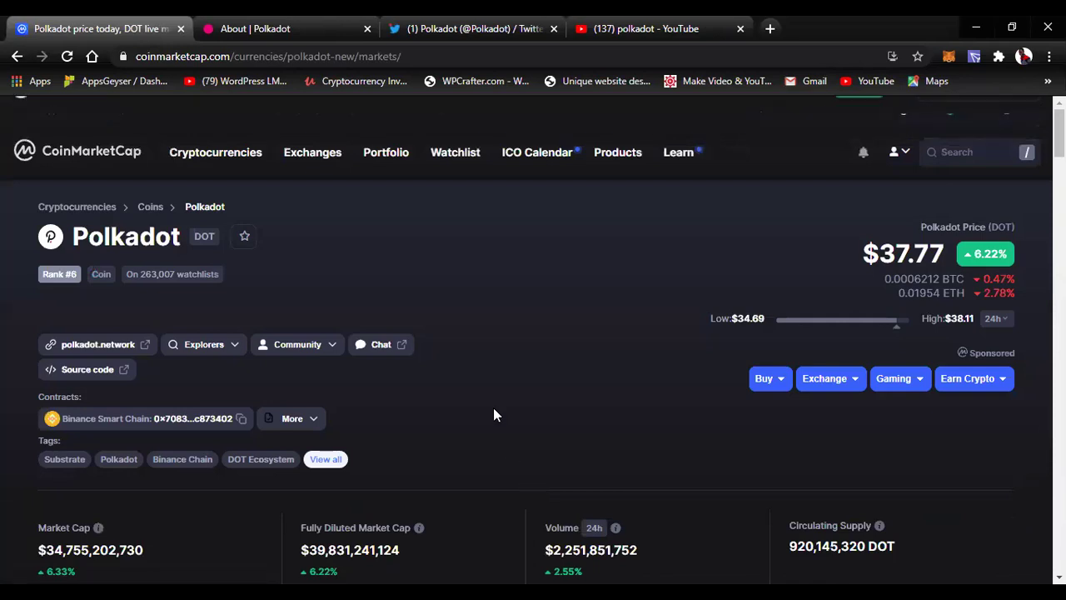
Browse the Polkadot markets table, then go back to the CoinMarketCap homepage via the logo.
scroll(487, 417, down, 10)
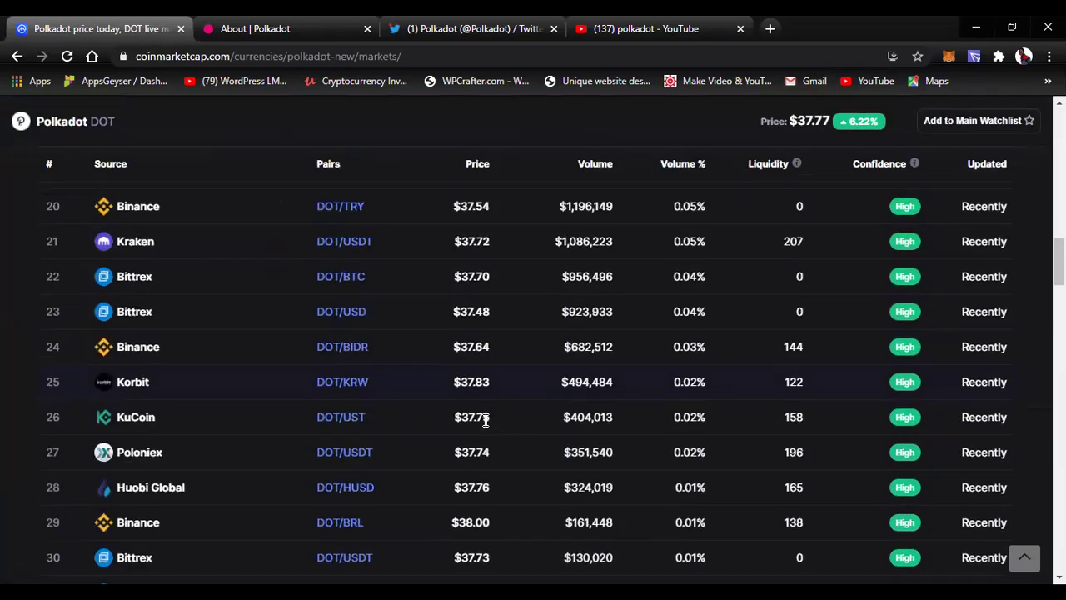
scroll(481, 423, up, 8)
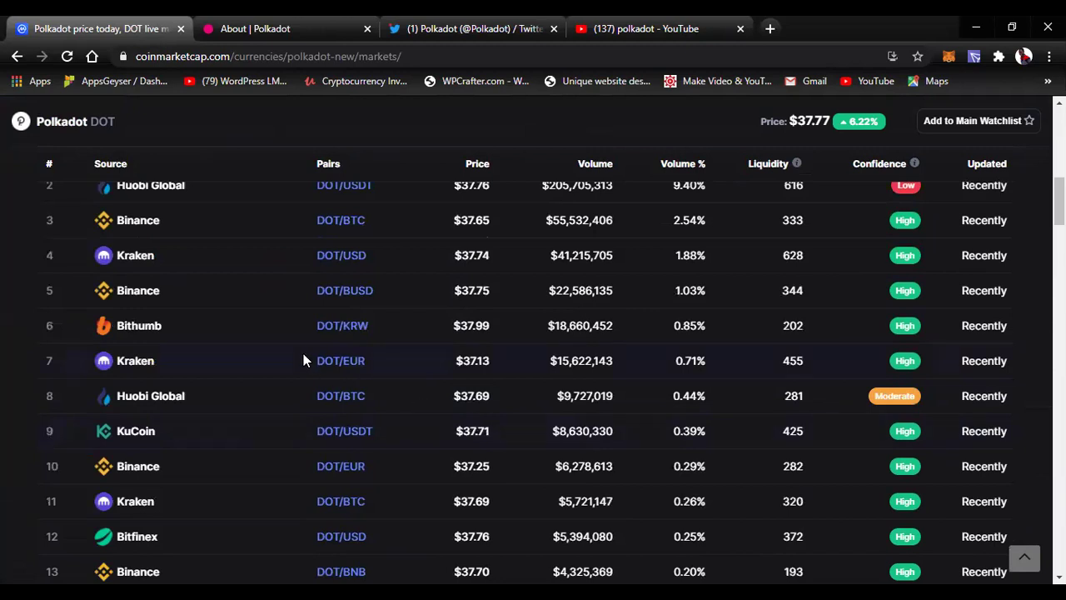
scroll(301, 348, down, 3)
scroll(312, 343, down, 5)
scroll(320, 348, up, 11)
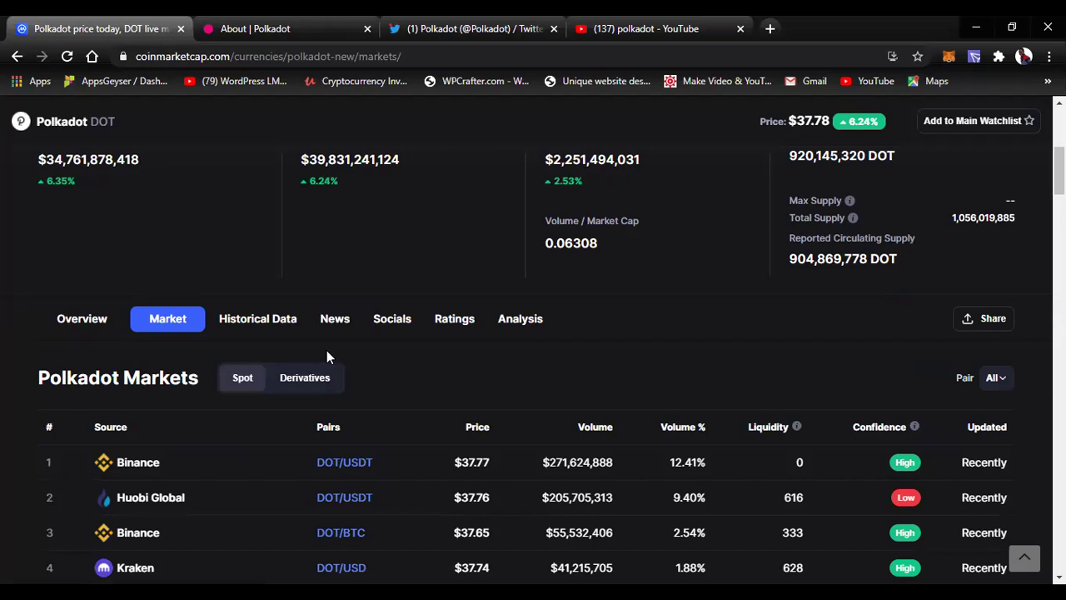
scroll(354, 377, up, 5)
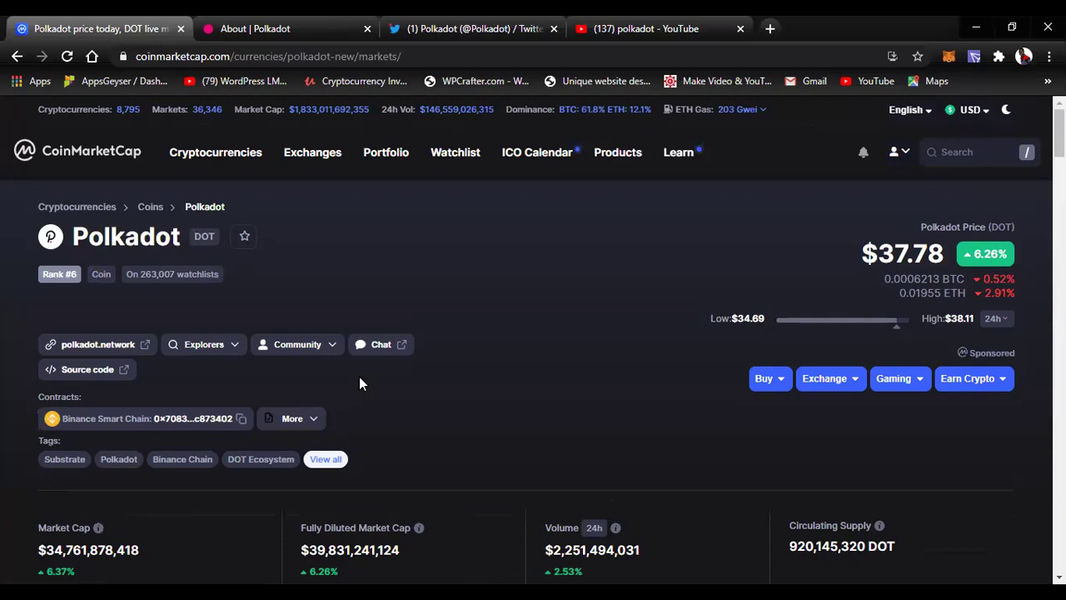
mouse_move(151, 166)
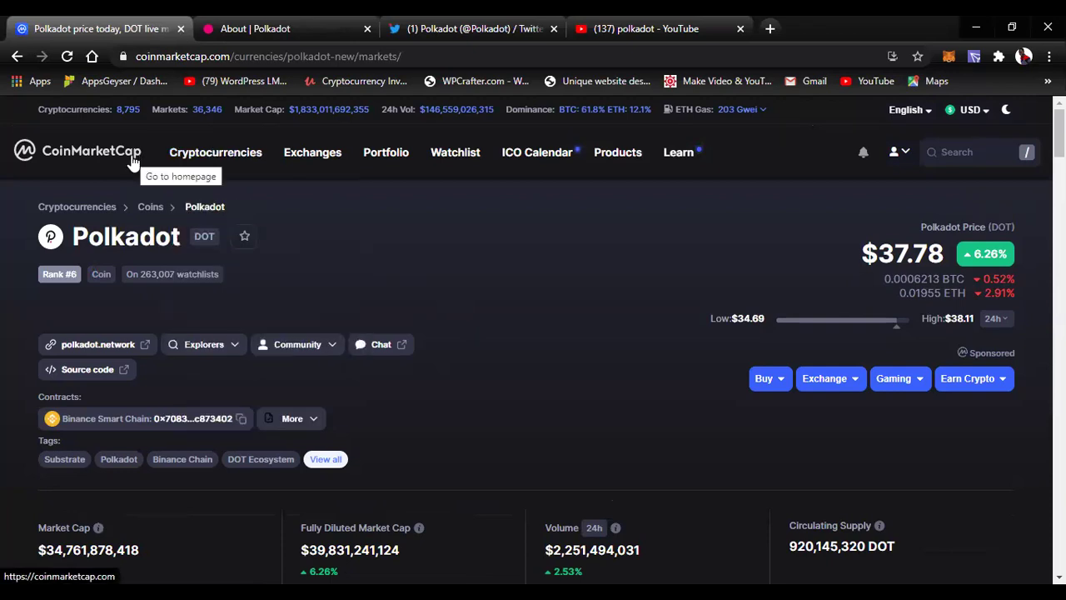
click(133, 162)
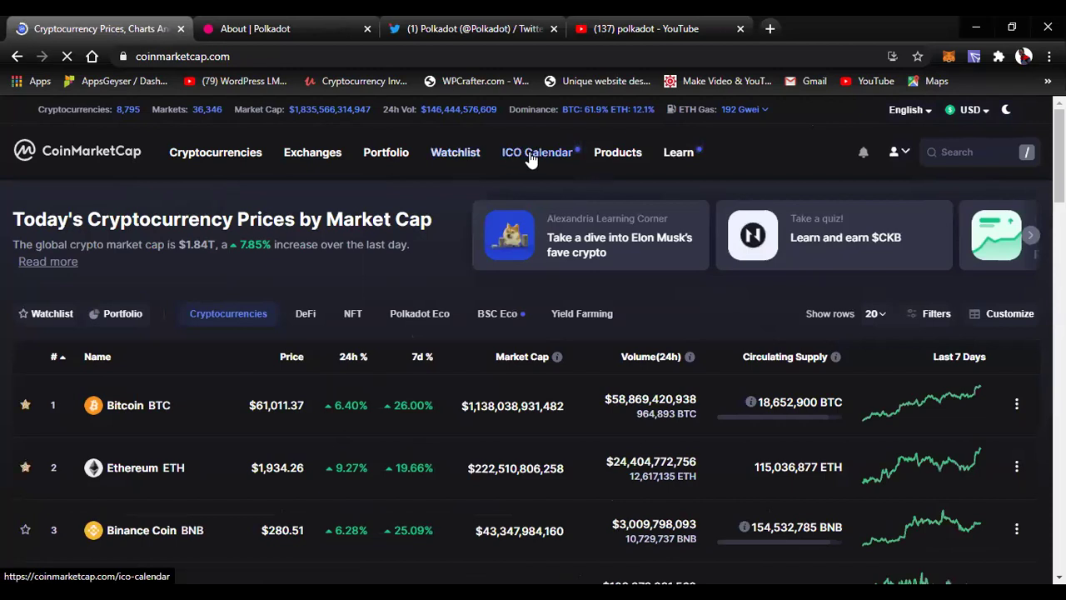
Open CoinMarketCap's Cryptocurrencies dropdown from the top navigation, moving across from Exchanges.
mouse_move(352, 161)
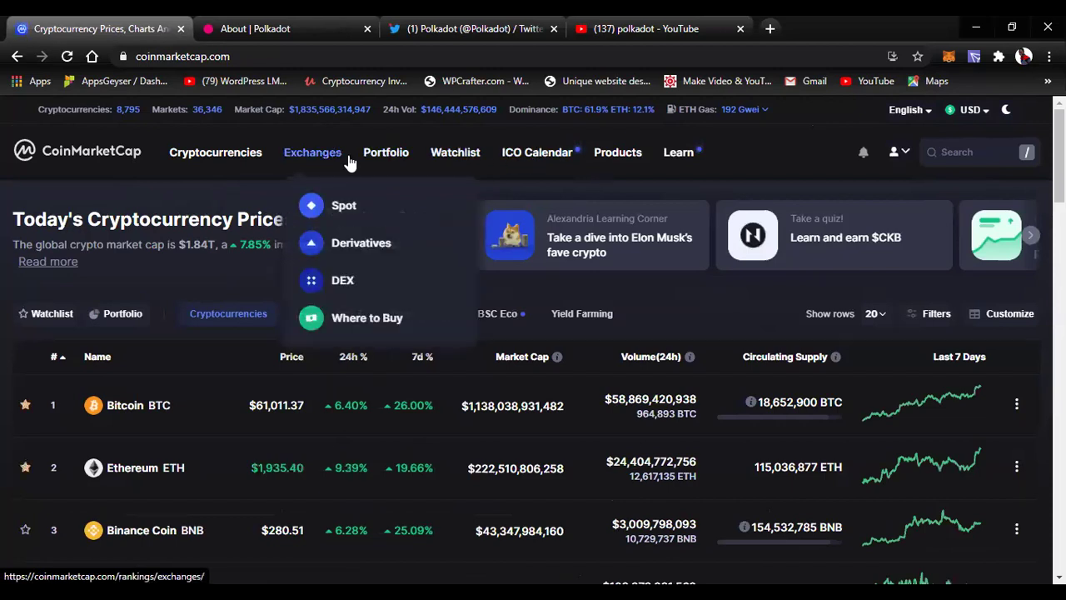
mouse_move(234, 154)
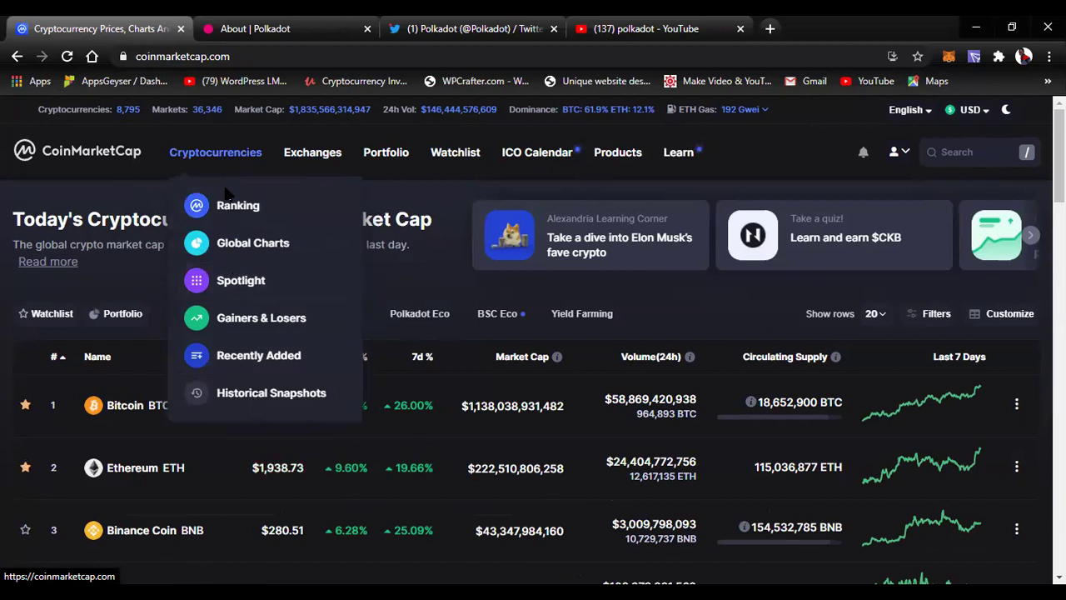
Open CoinMarketCap's Recently Added list and browse through the newly listed coins.
click(244, 358)
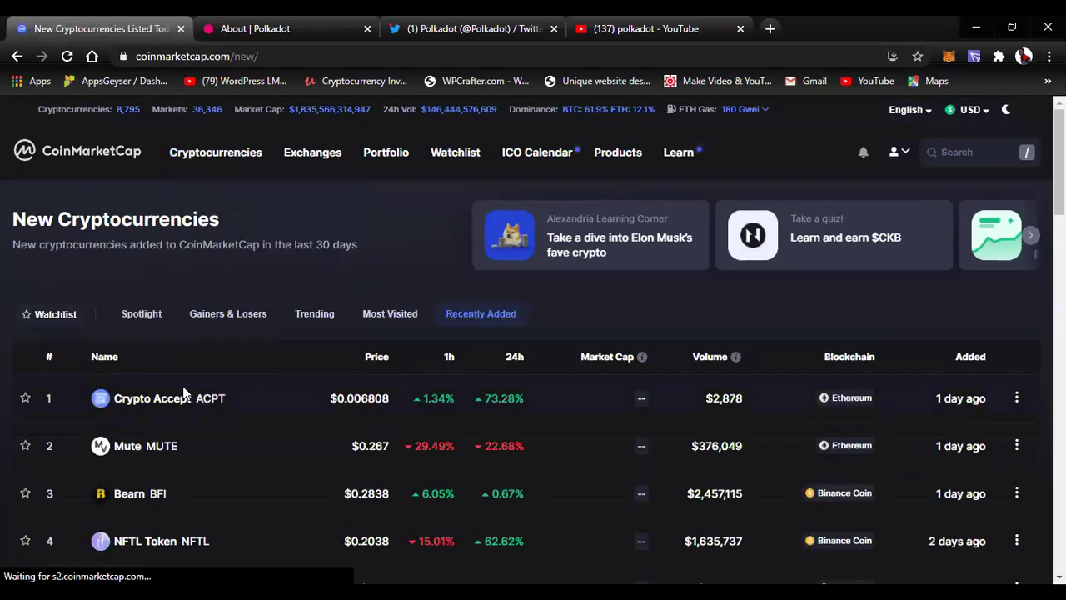
scroll(183, 391, down, 2)
scroll(183, 401, down, 3)
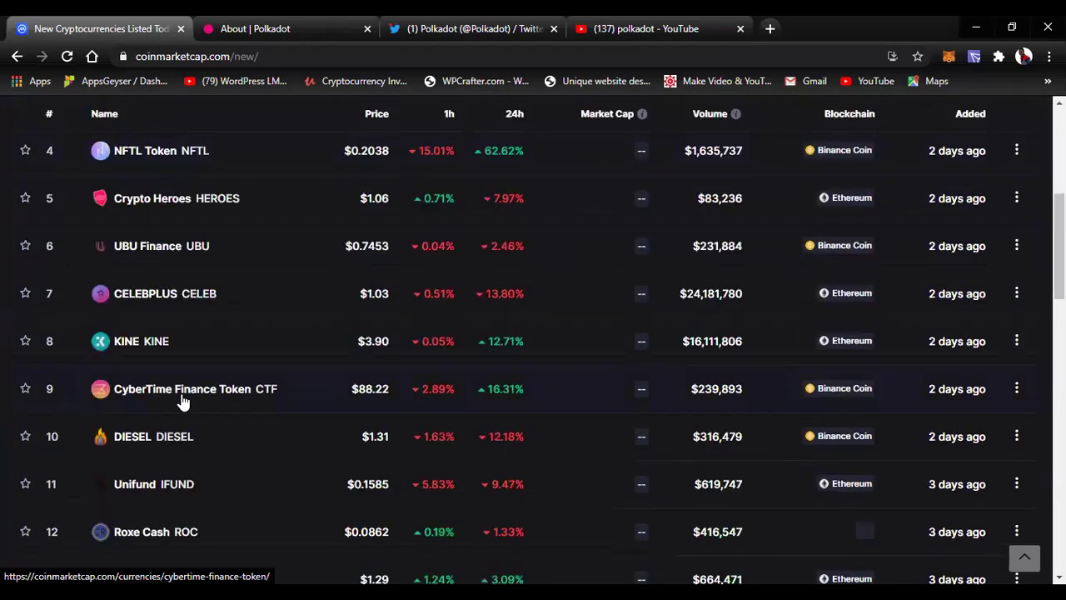
scroll(184, 403, down, 7)
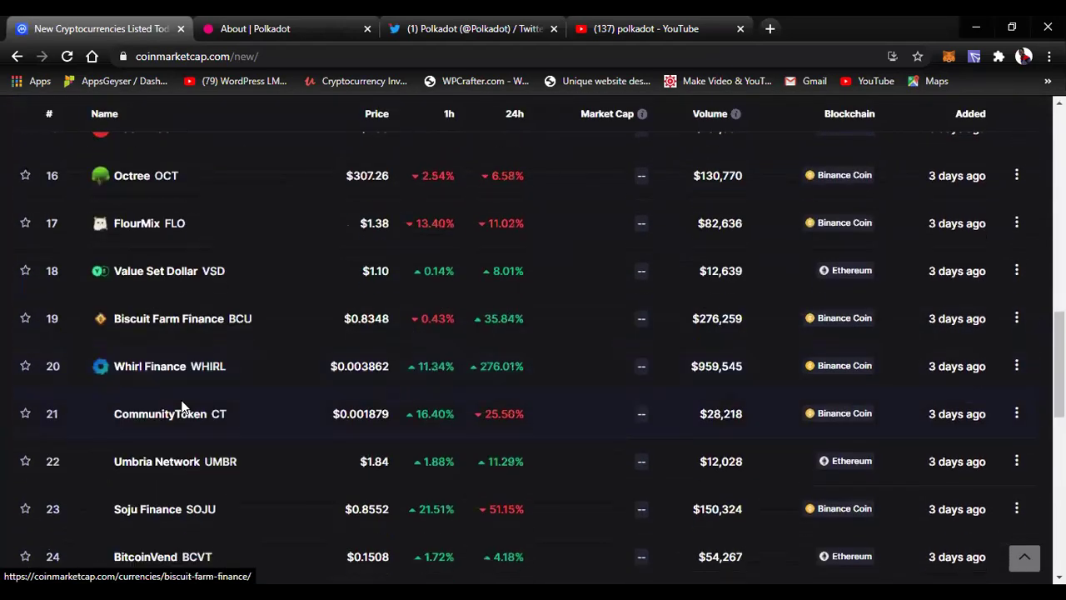
scroll(182, 408, up, 9)
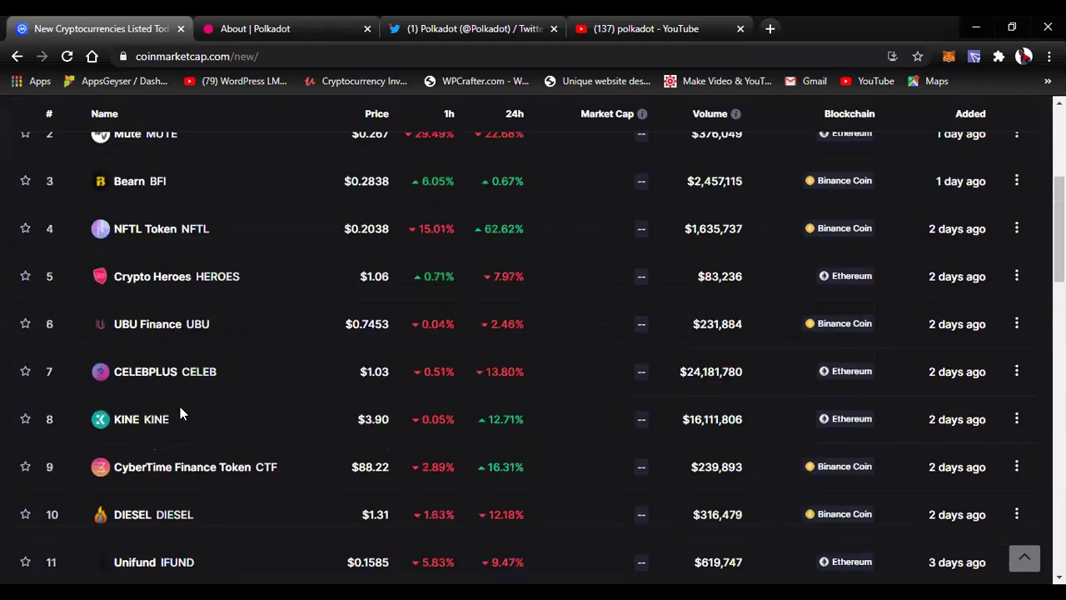
scroll(181, 410, up, 2)
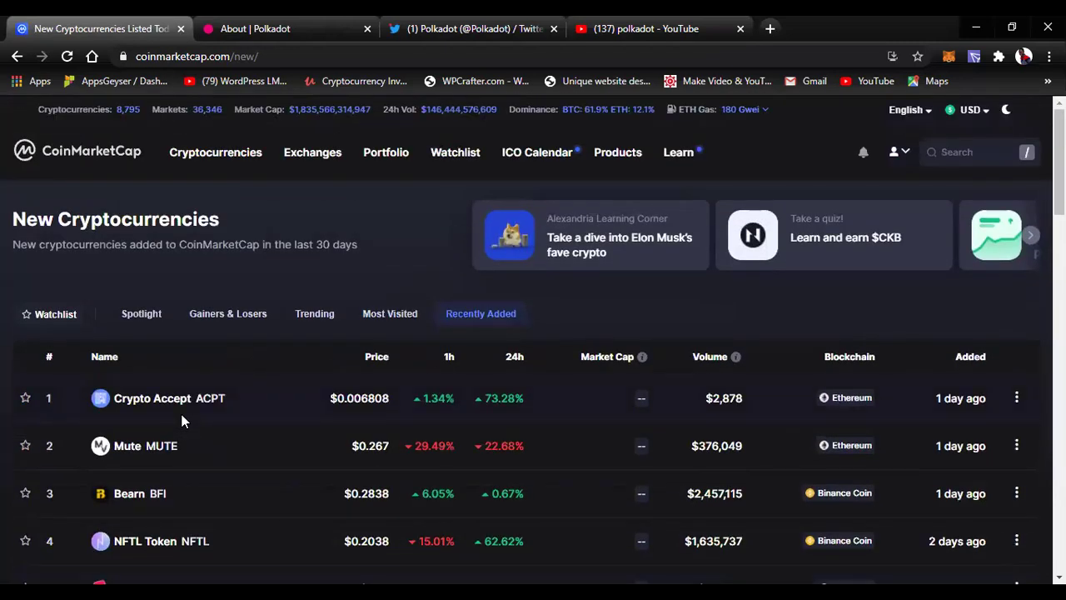
Return to the top of Recently Added and open the Crypto Accept (ACPT) coin page.
scroll(183, 421, down, 2)
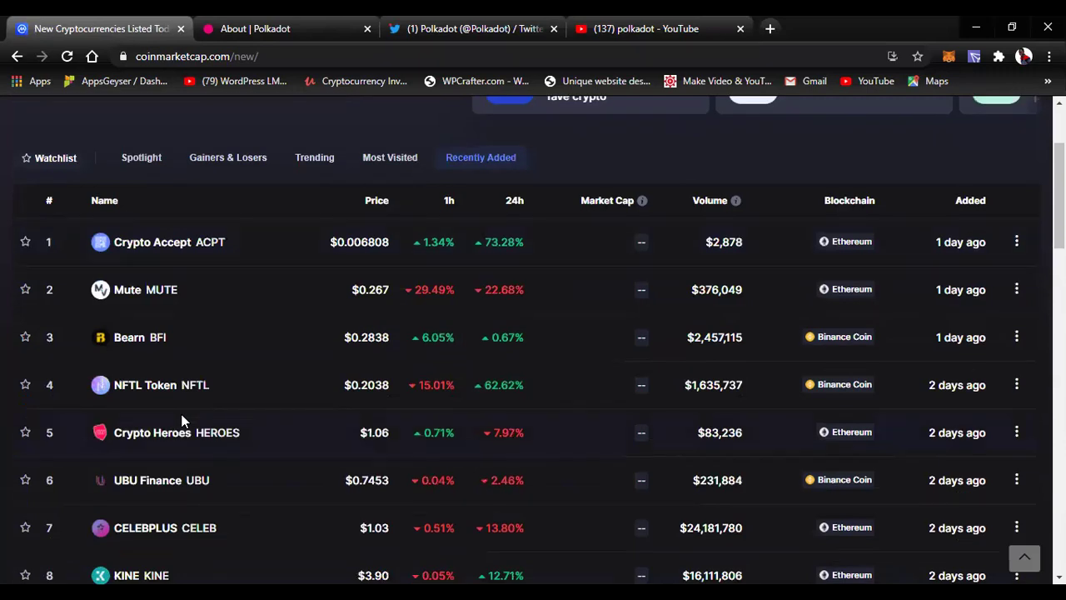
scroll(183, 420, down, 2)
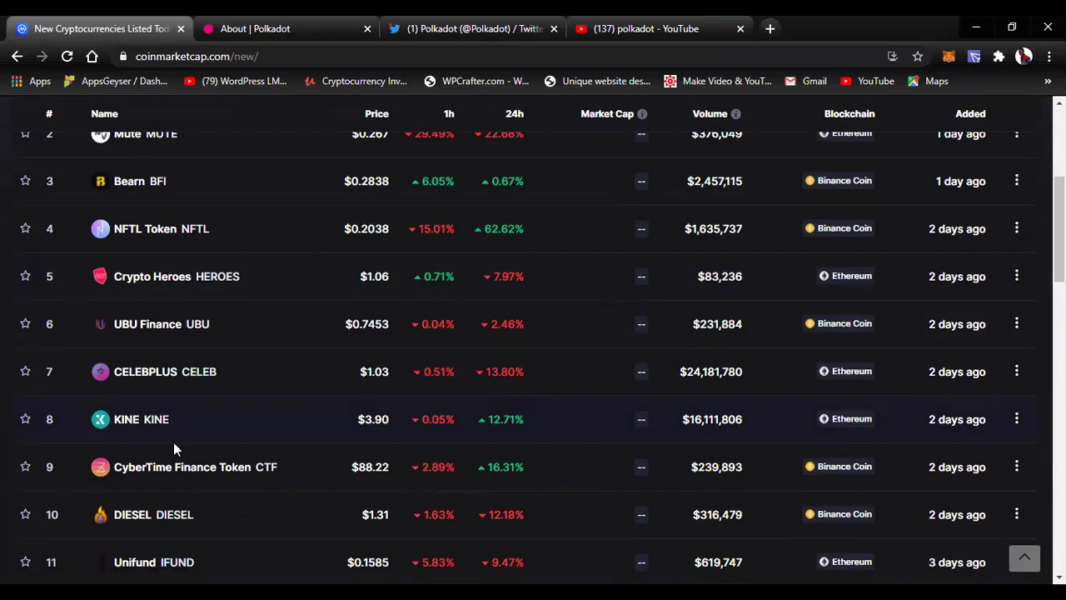
scroll(170, 448, up, 2)
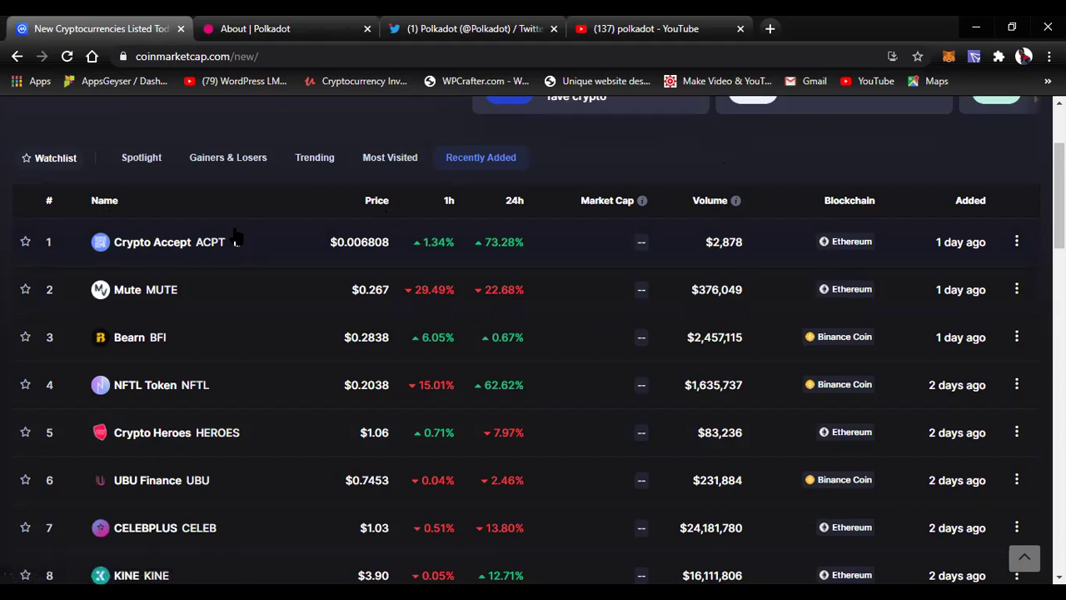
click(172, 256)
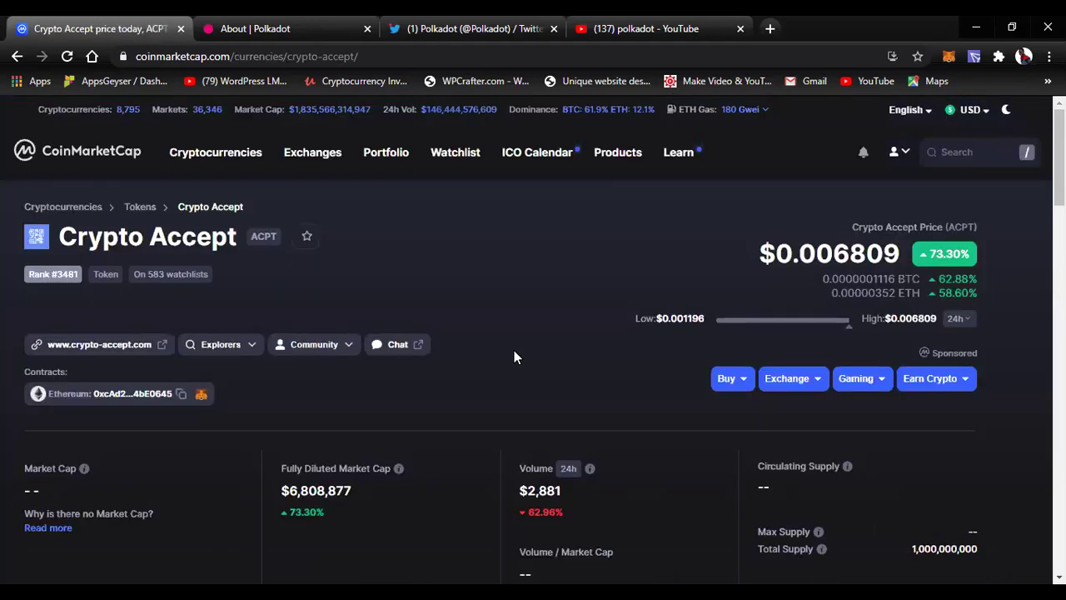
Scroll down the Crypto Accept page through its chart, statistics, markets and news.
scroll(509, 362, down, 2)
scroll(500, 367, up, 2)
scroll(666, 358, down, 5)
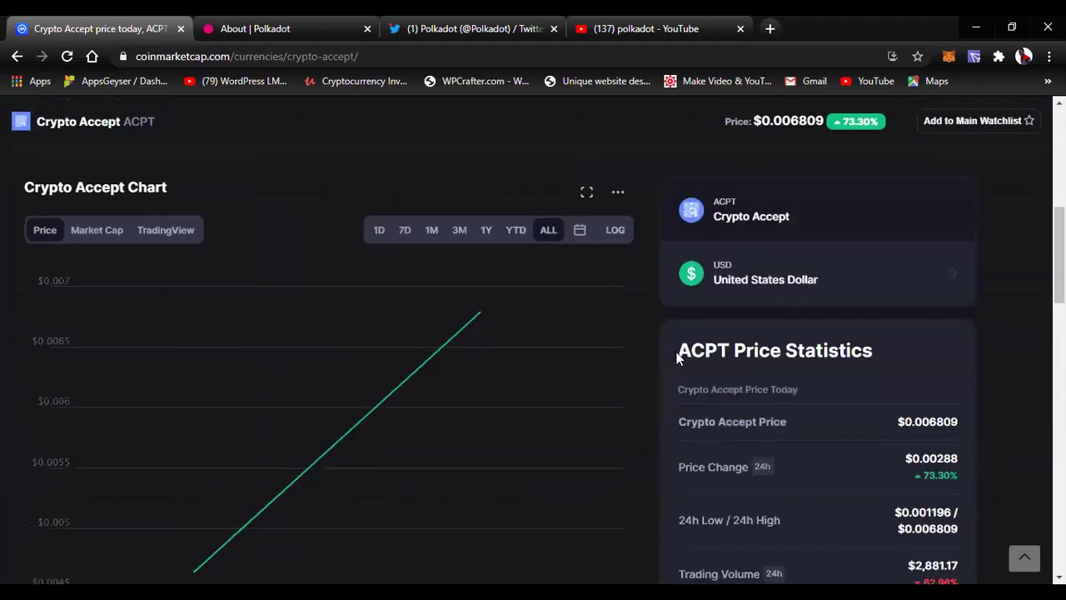
scroll(677, 353, down, 1)
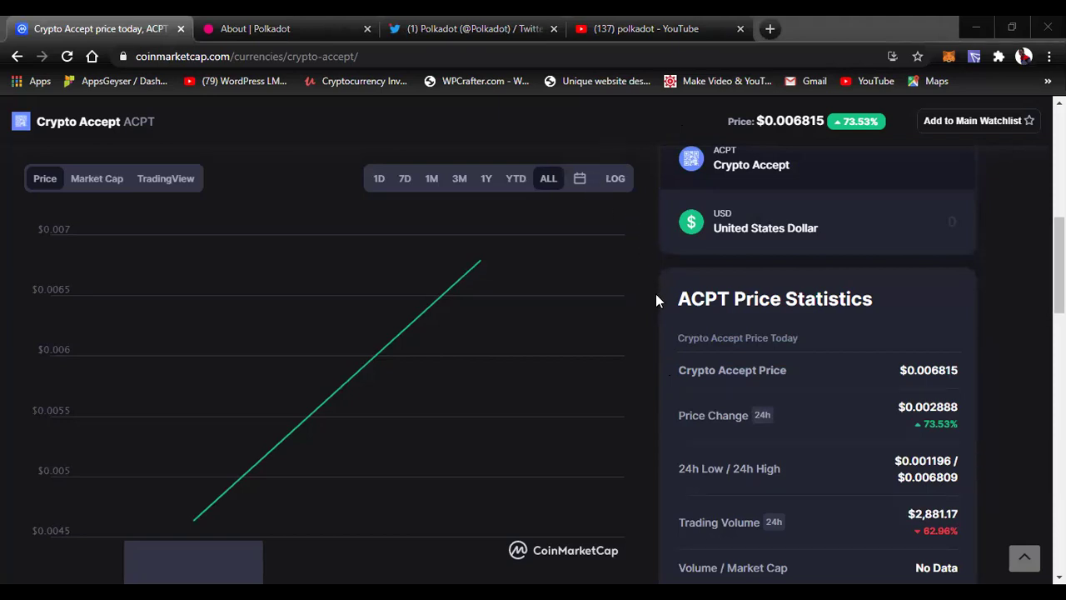
scroll(648, 301, up, 5)
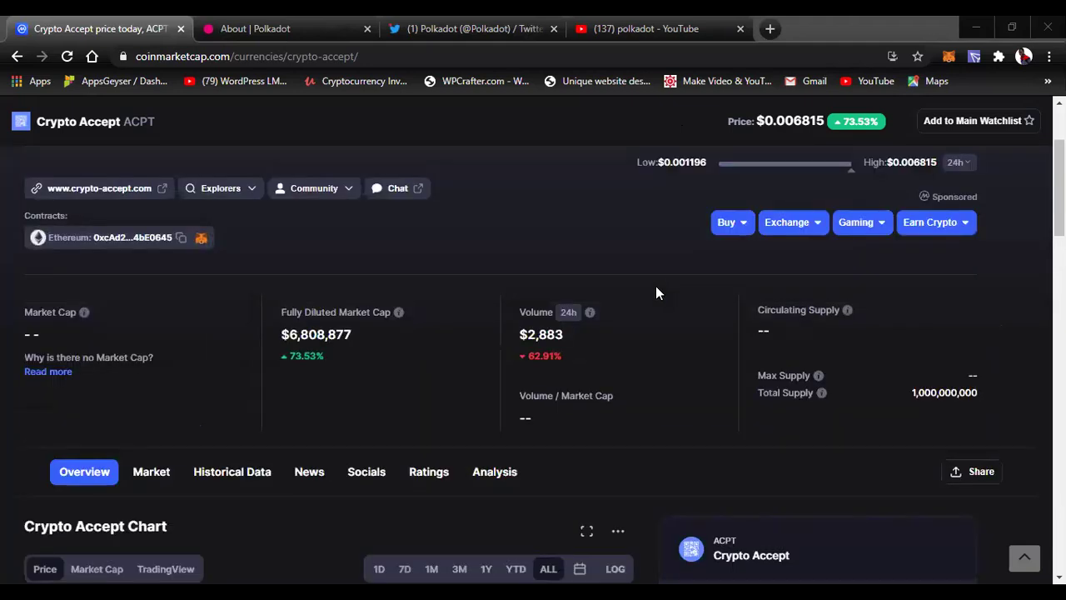
scroll(655, 286, down, 3)
scroll(655, 289, down, 4)
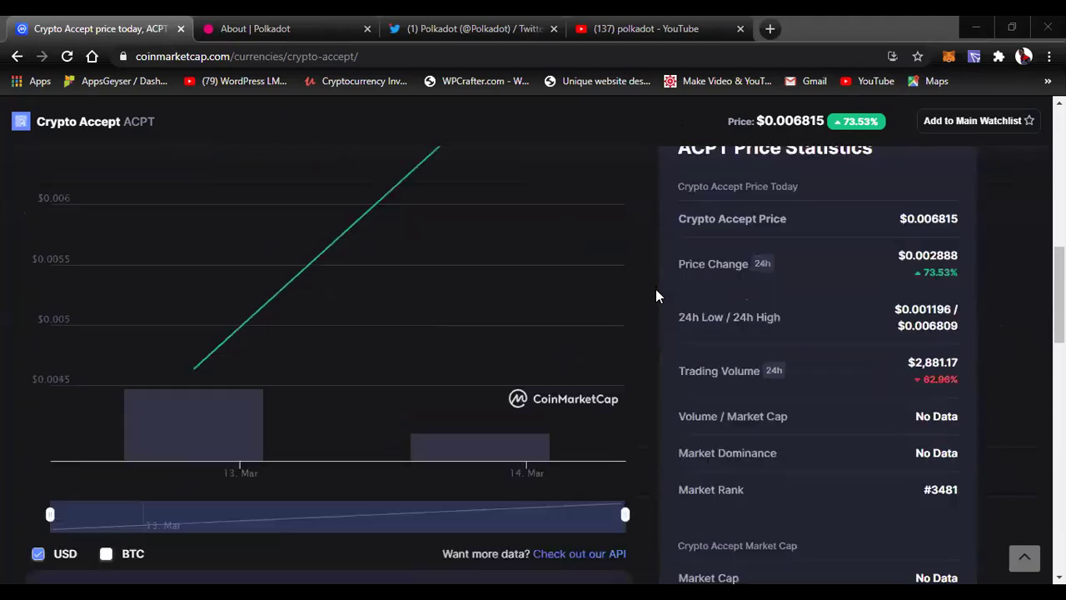
scroll(655, 301, down, 10)
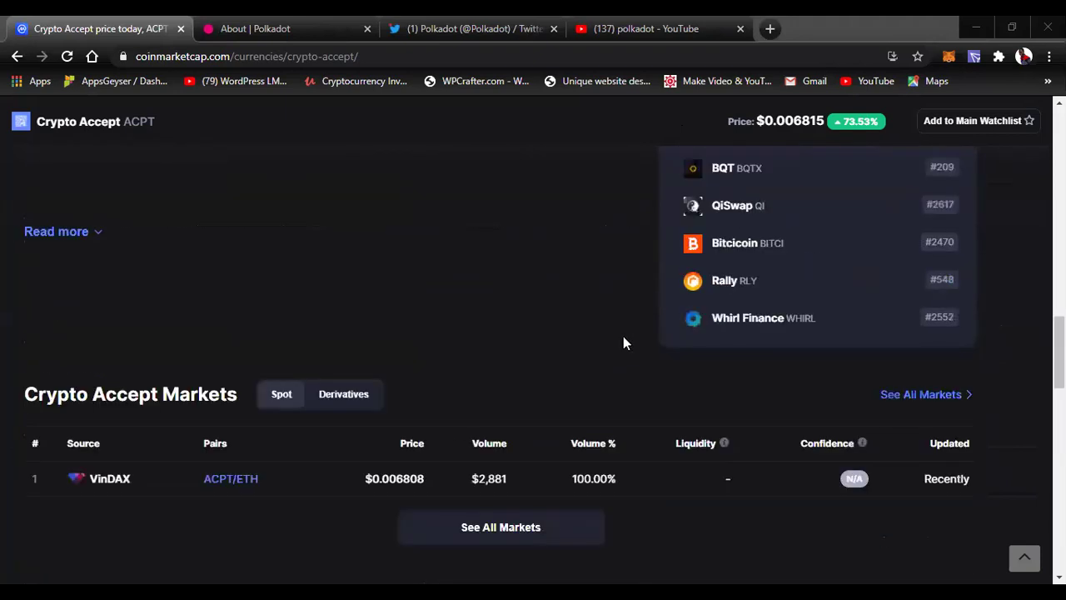
Return to the top of the ACPT page, then go to CoinMarketCap's homepage via the logo.
scroll(623, 335, up, 3)
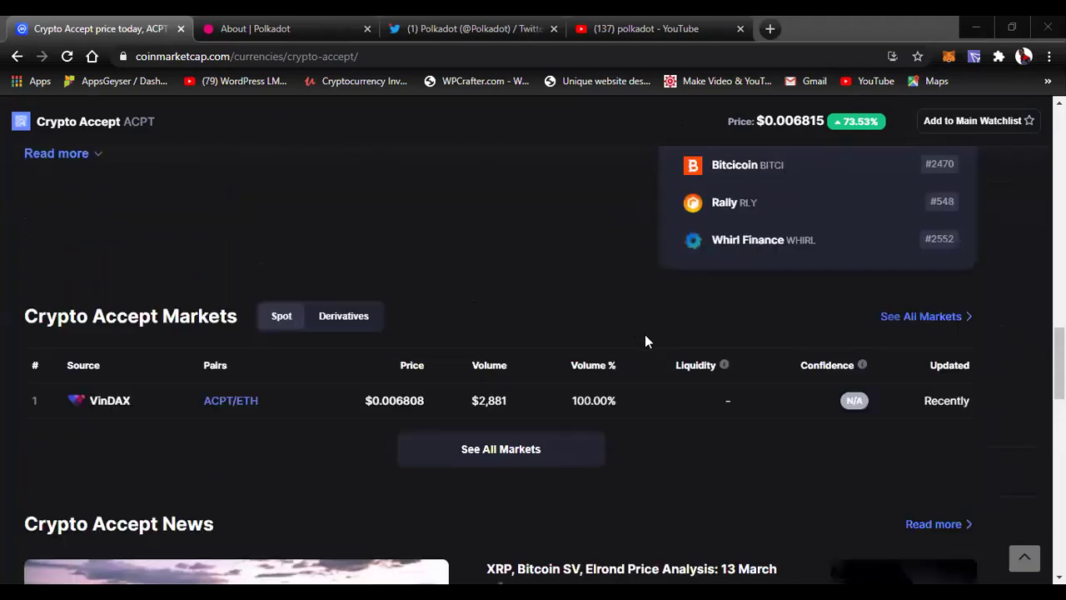
scroll(650, 340, up, 6)
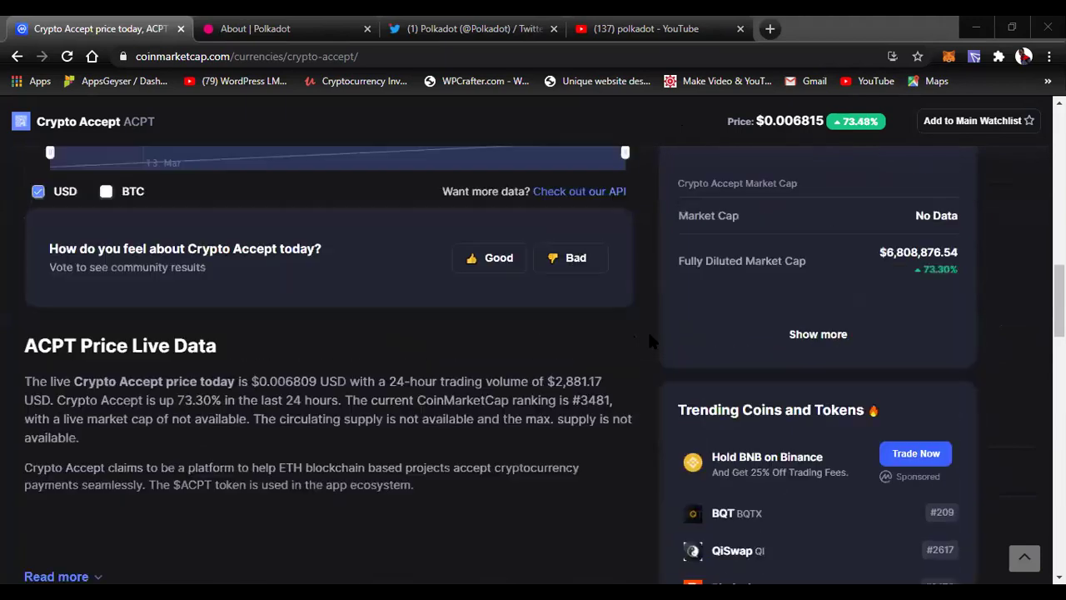
scroll(651, 340, up, 5)
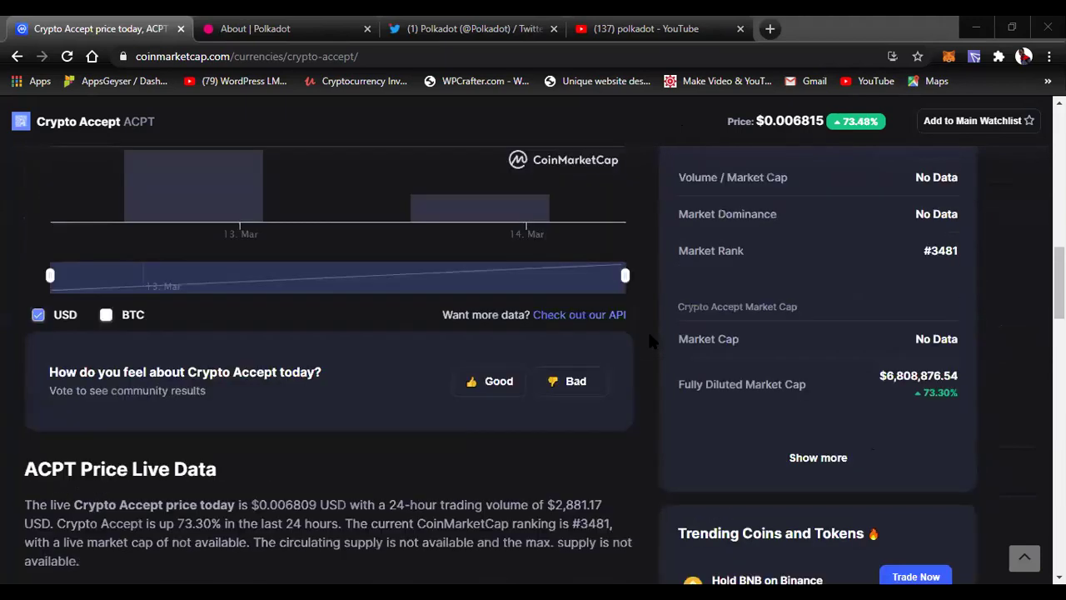
scroll(650, 339, up, 1)
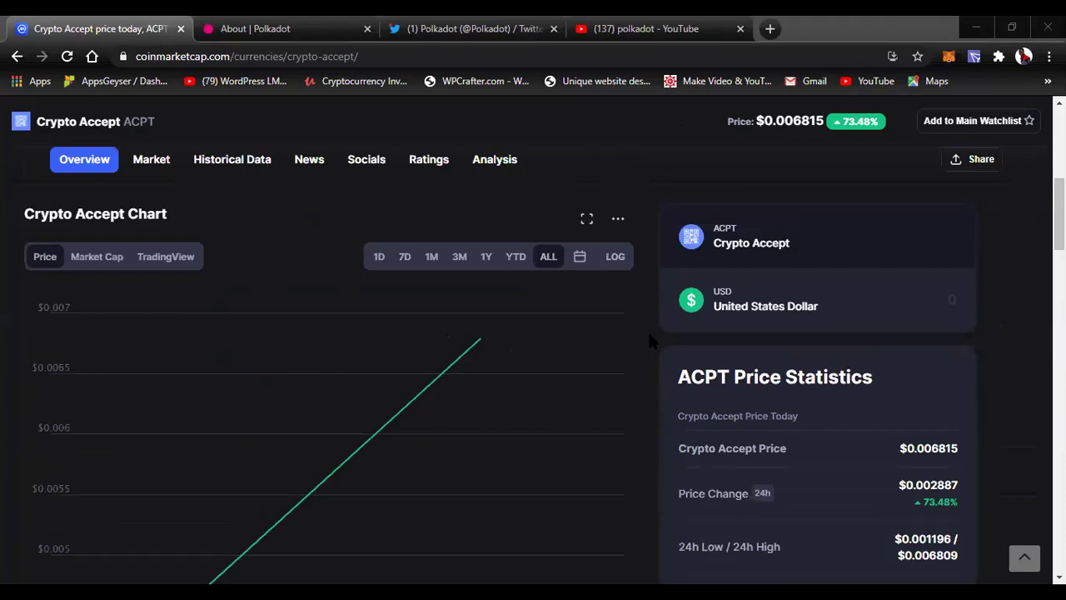
scroll(651, 340, up, 1)
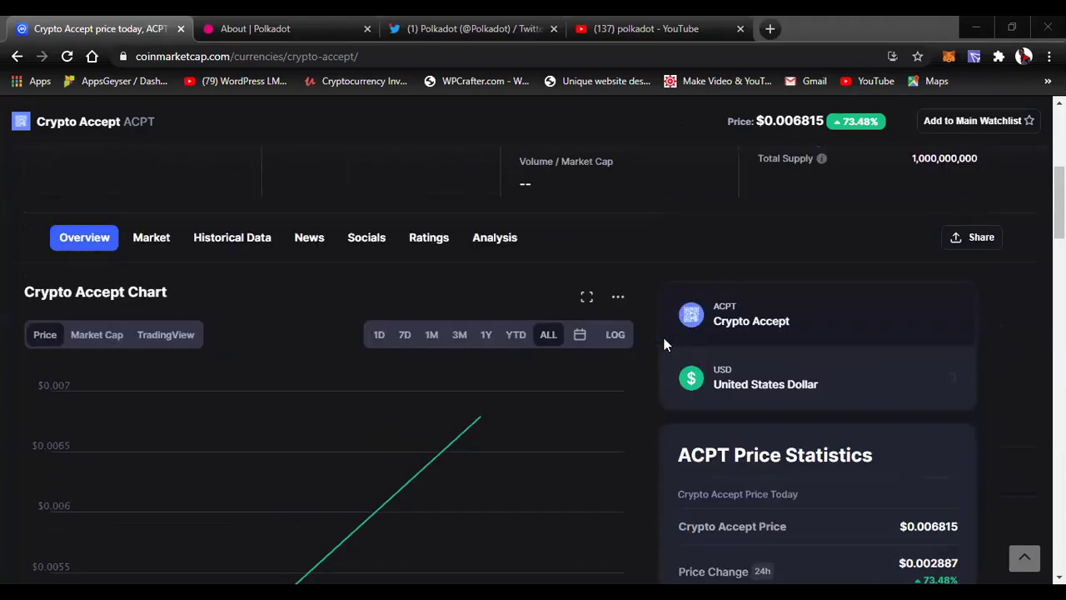
scroll(663, 338, up, 4)
scroll(662, 338, up, 1)
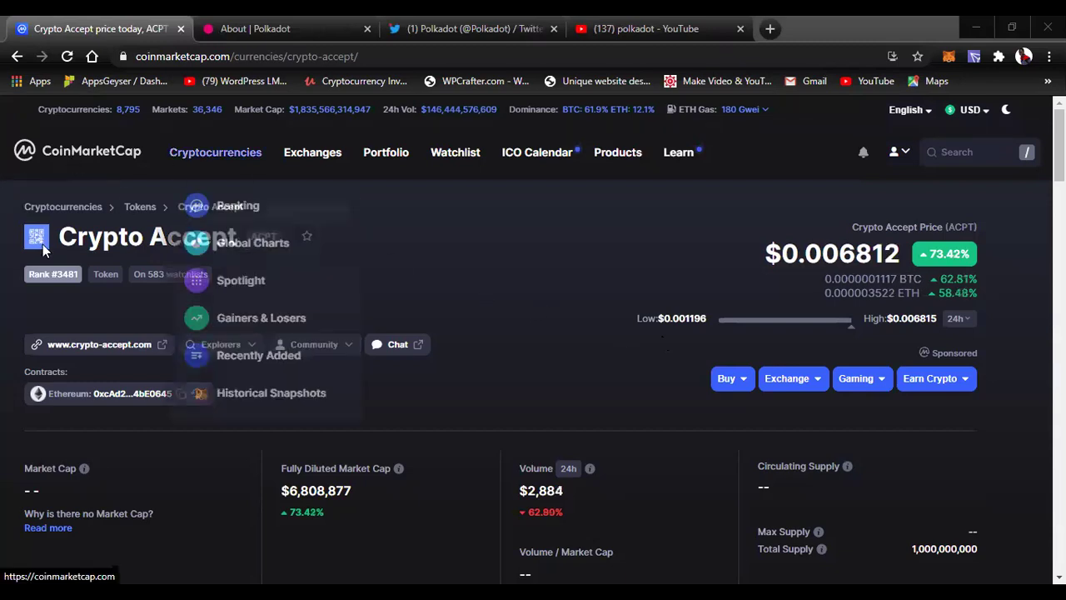
click(108, 165)
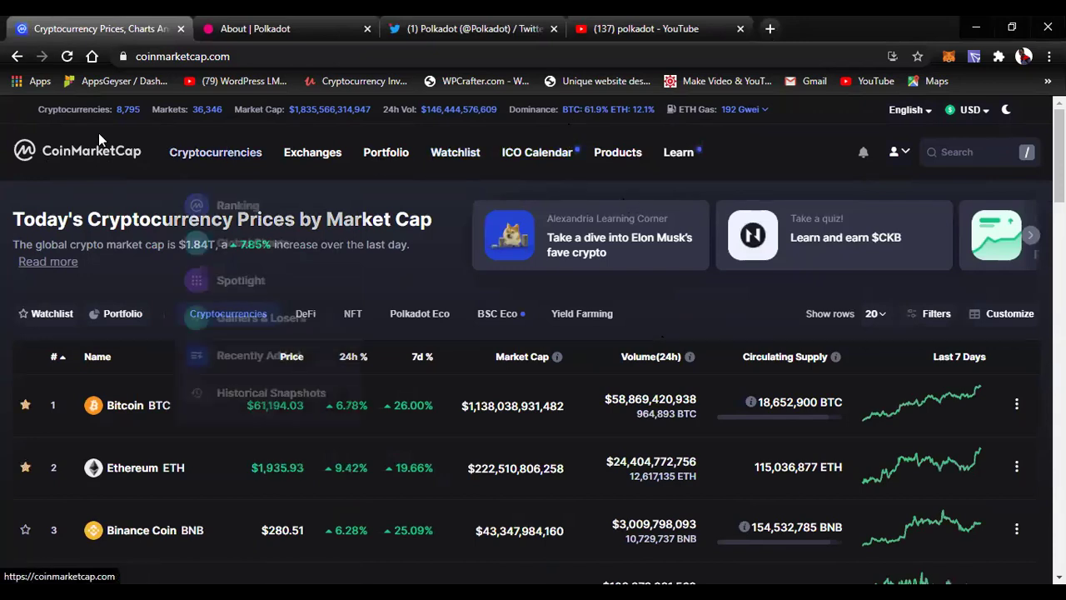
Scroll down the market-cap price table toward the pagination and footer, then back up to Bitcoin.
scroll(447, 308, down, 5)
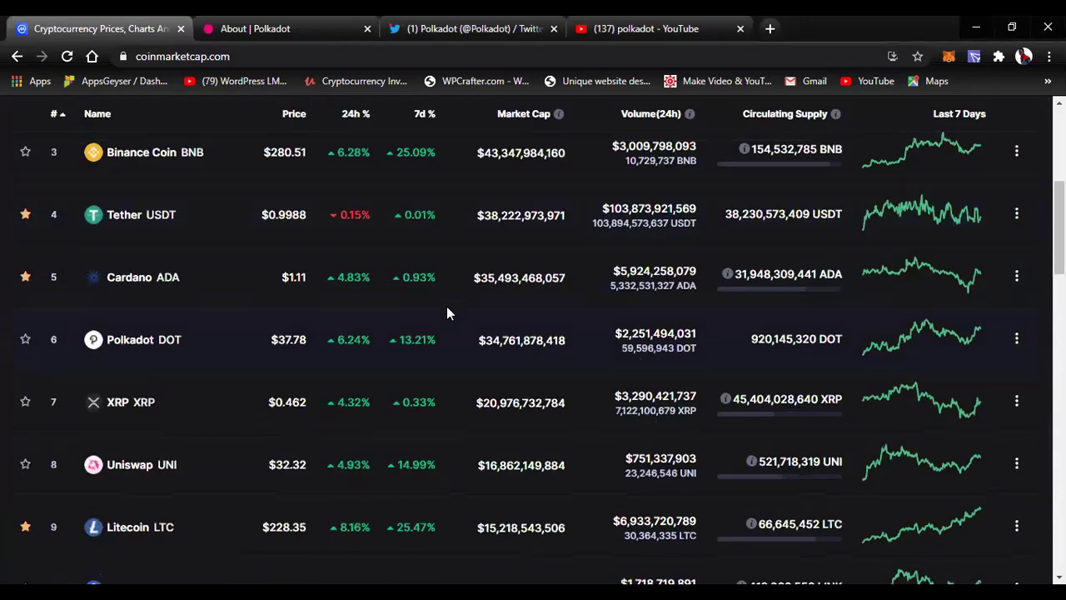
scroll(448, 310, up, 5)
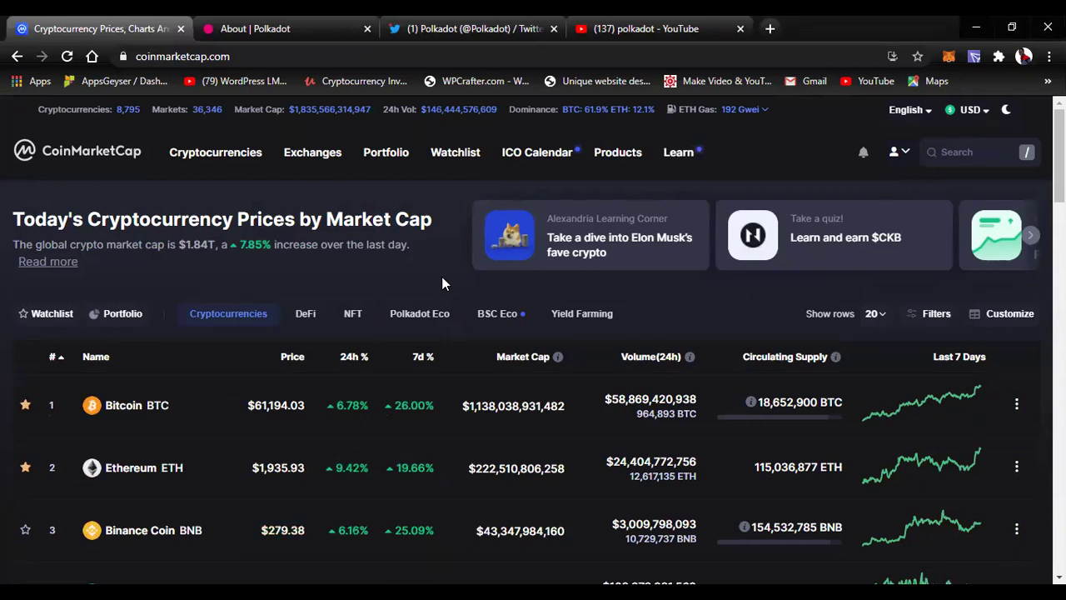
scroll(573, 364, down, 7)
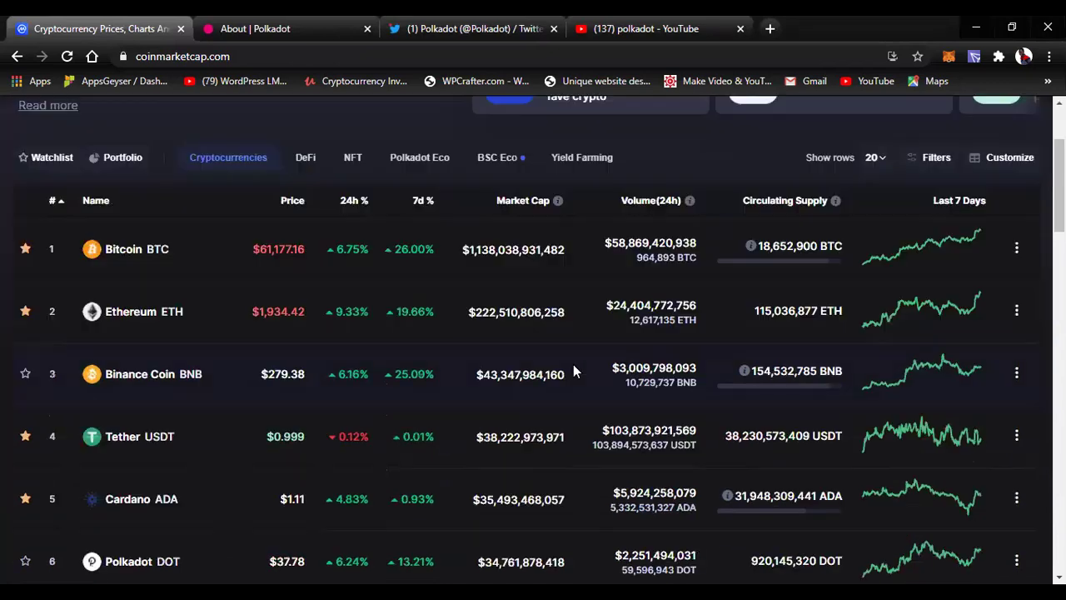
scroll(602, 325, up, 7)
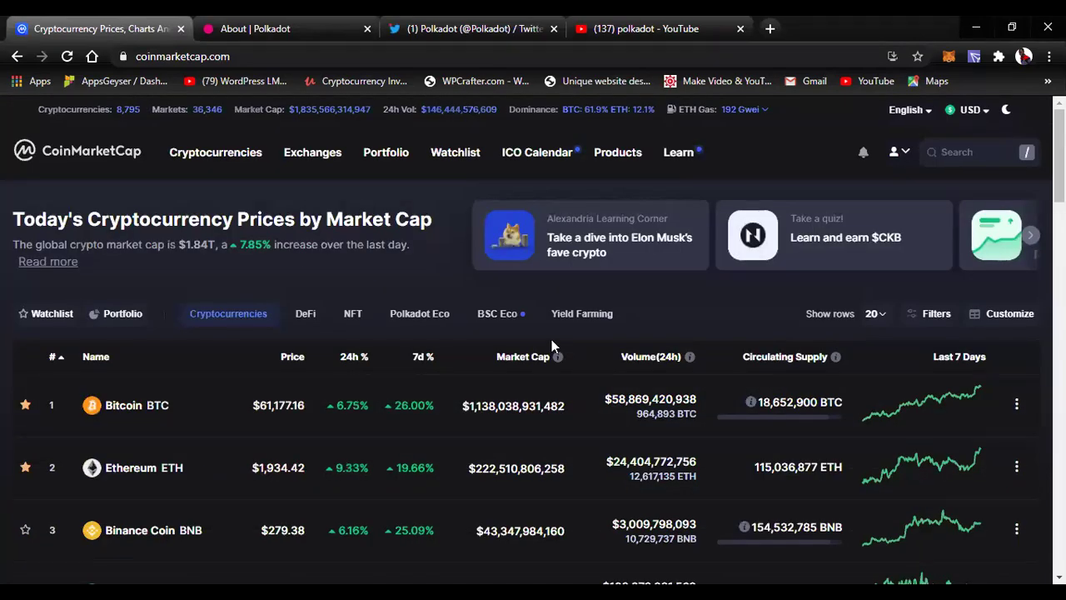
scroll(282, 296, down, 12)
scroll(282, 294, down, 10)
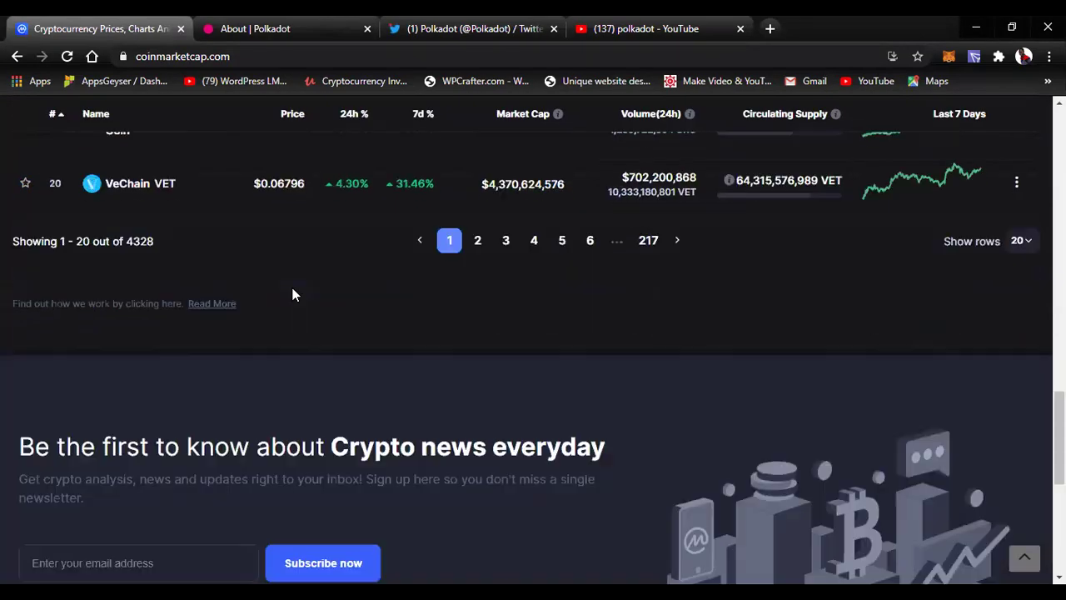
scroll(293, 295, up, 15)
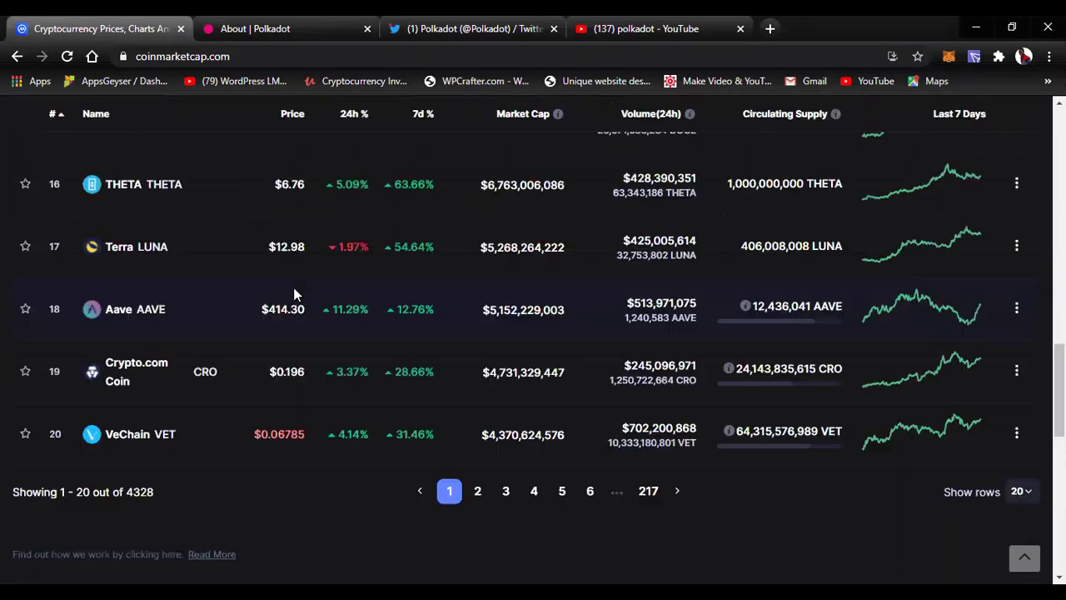
scroll(294, 295, up, 8)
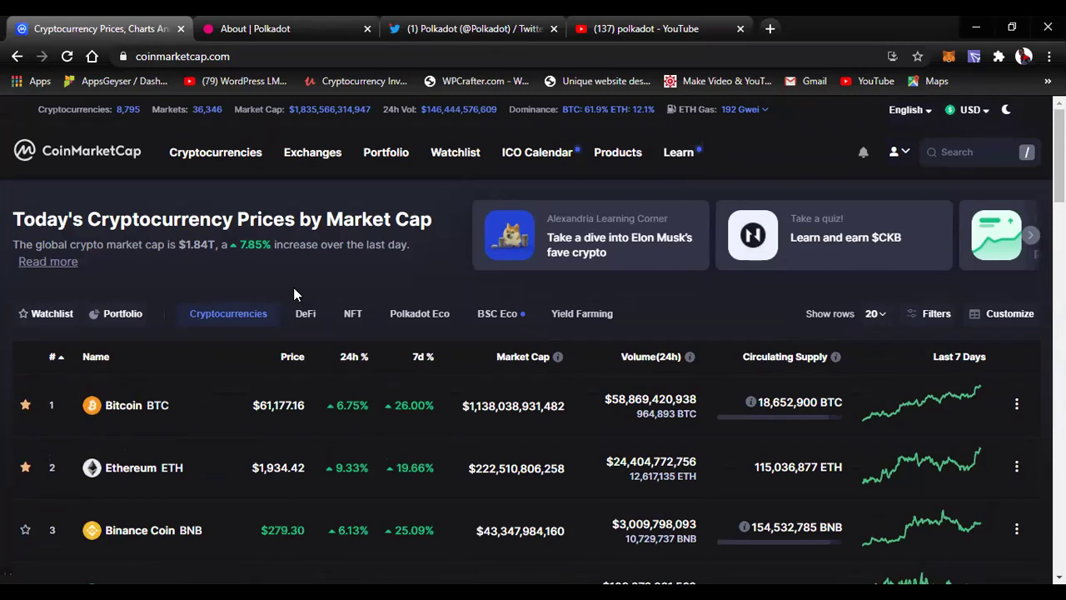
Go to binance.com from the browser's address bar.
click(185, 56)
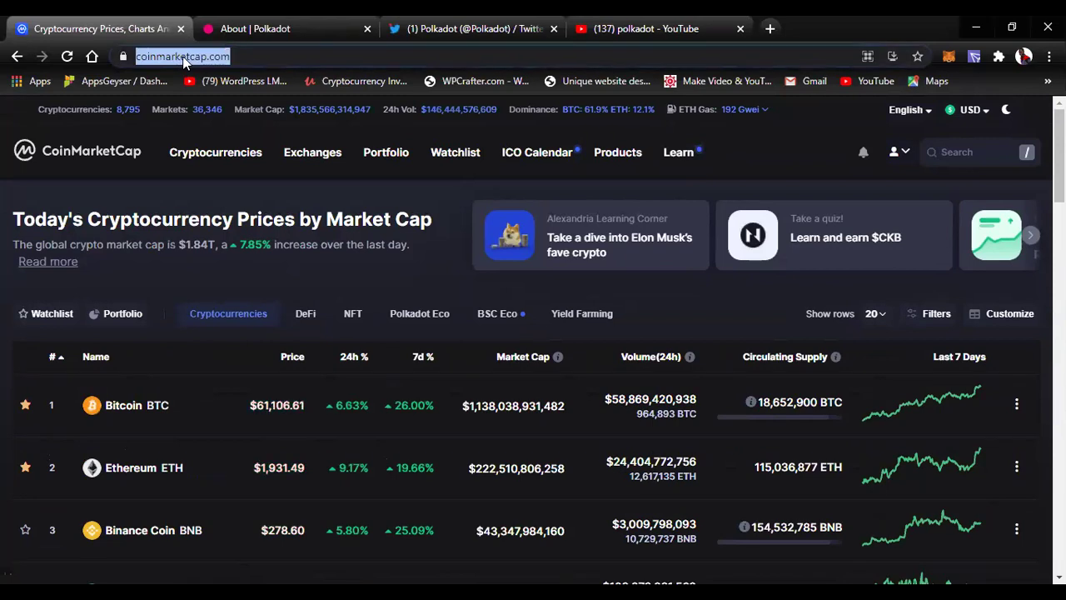
text(bi)
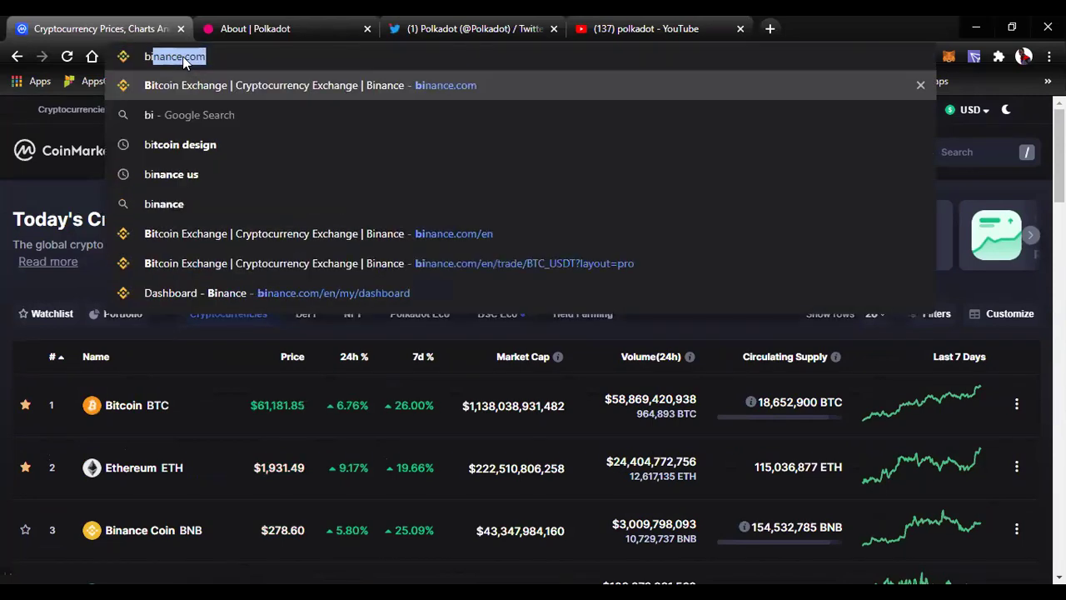
key(Return)
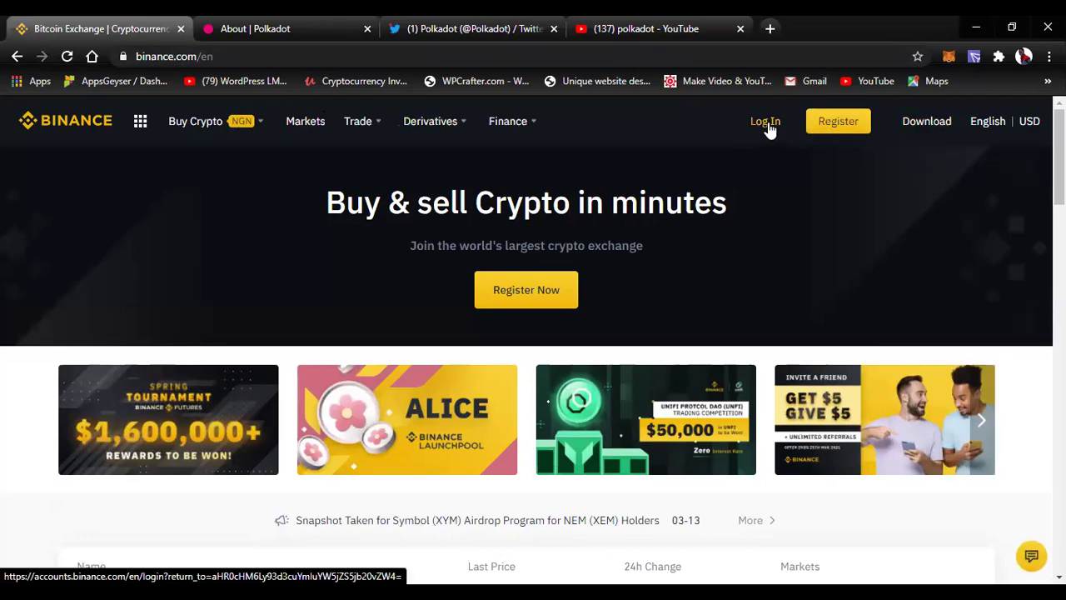
Log in with the saved details, solve the slider puzzle and enter the 2FA code.
click(766, 125)
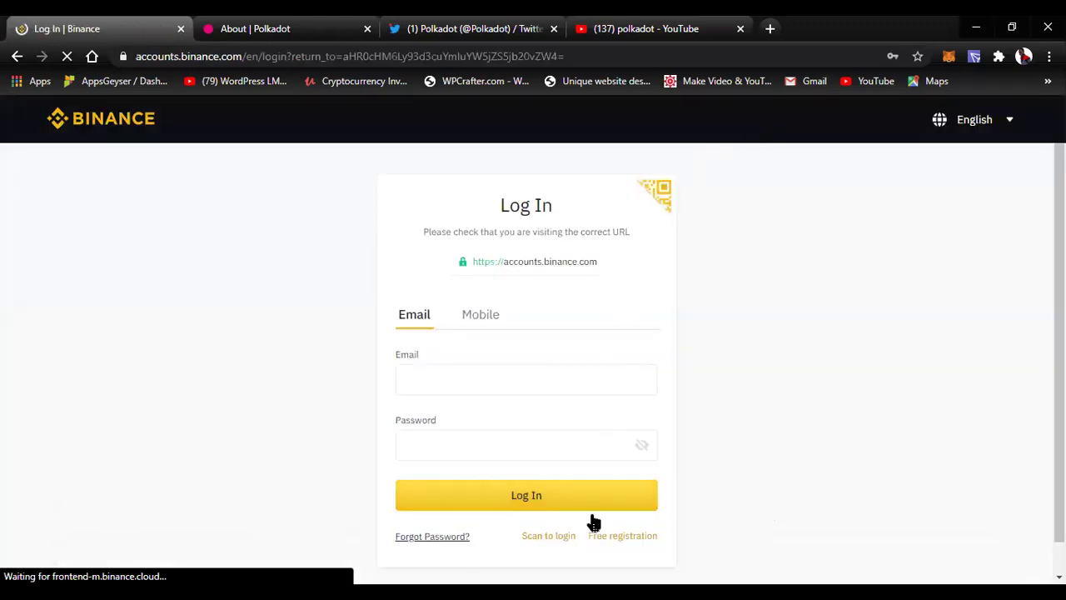
click(584, 498)
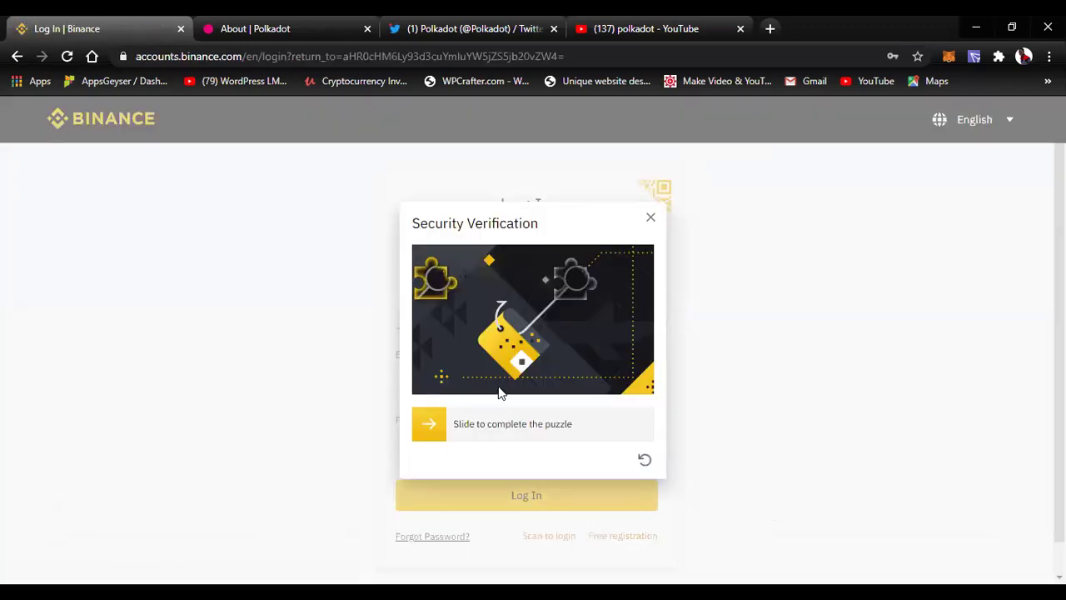
drag(436, 423, 587, 450)
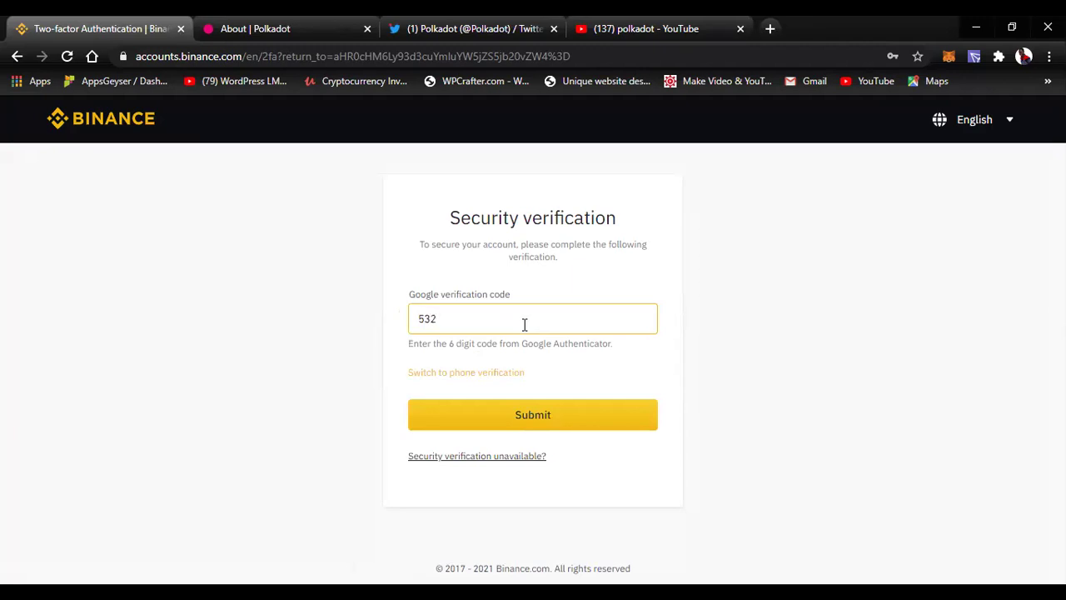
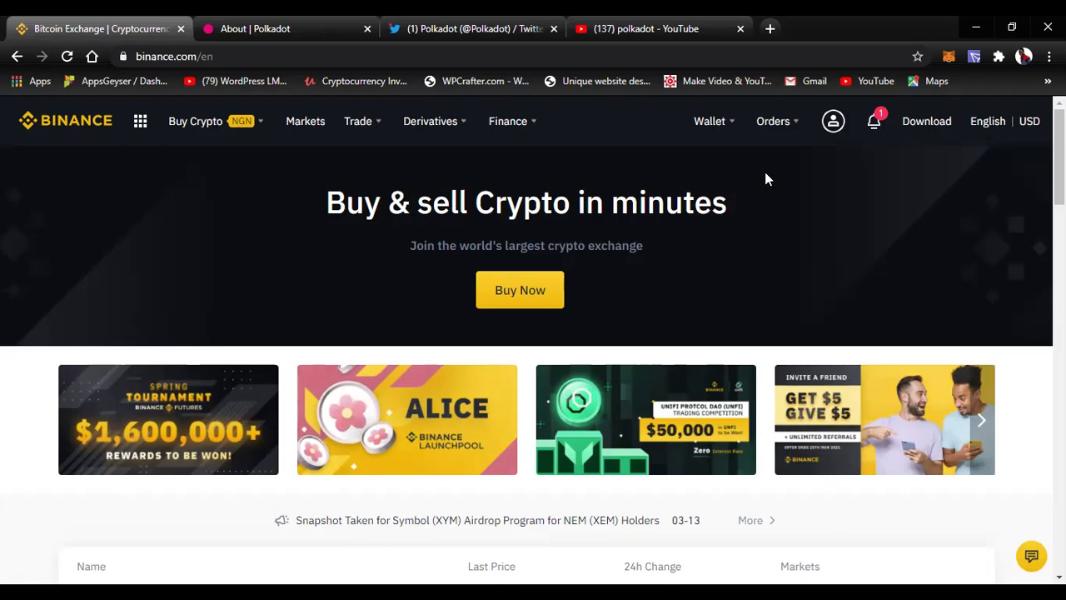
Open the BTC/USDT advanced trading view from the Trade menu and switch the page to dark theme.
mouse_move(358, 125)
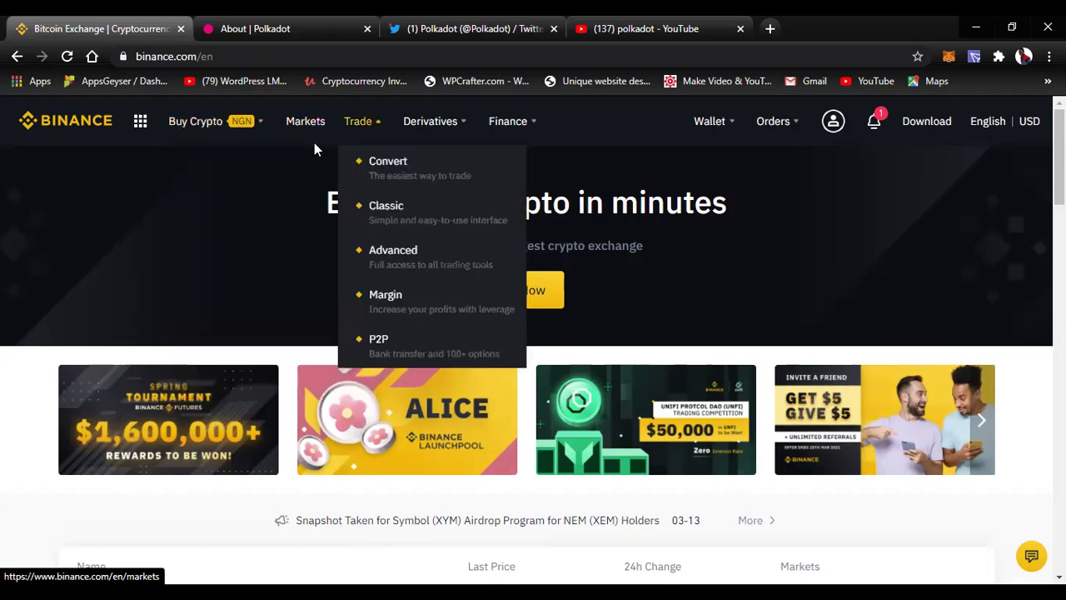
click(389, 258)
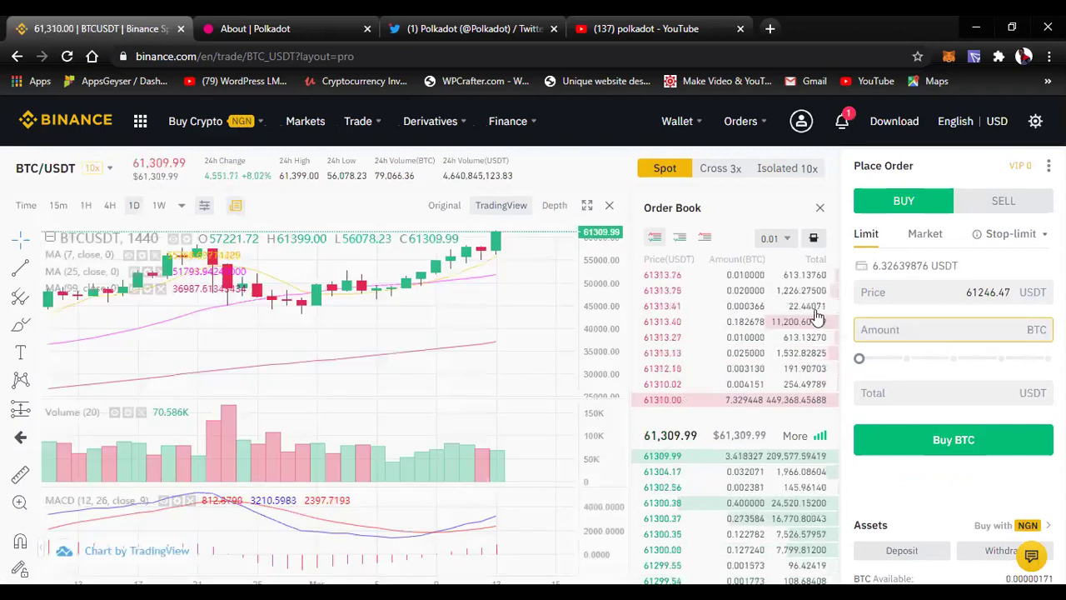
click(1033, 121)
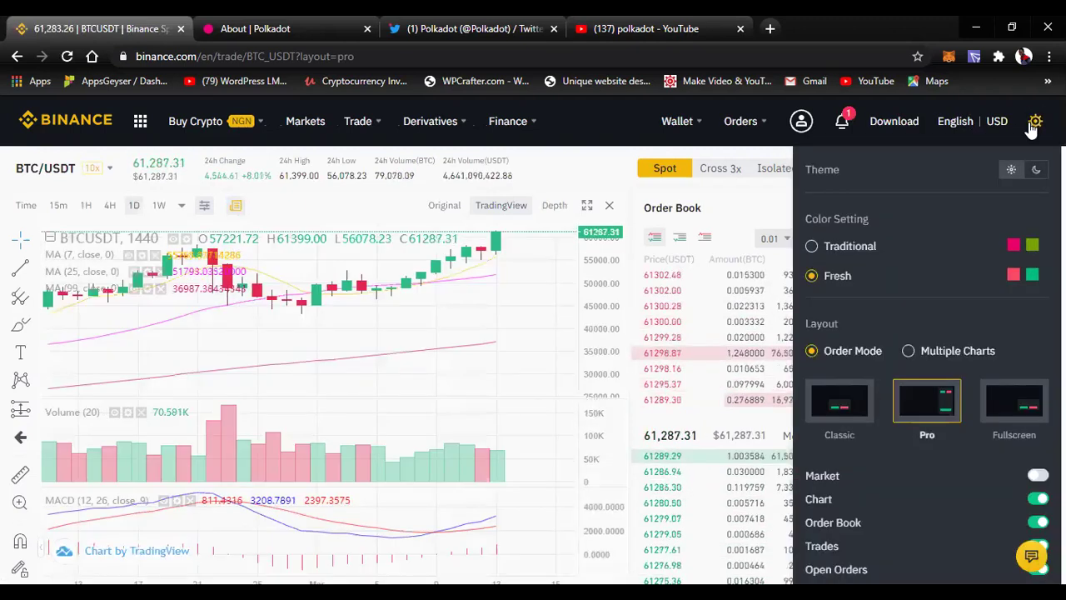
click(1011, 170)
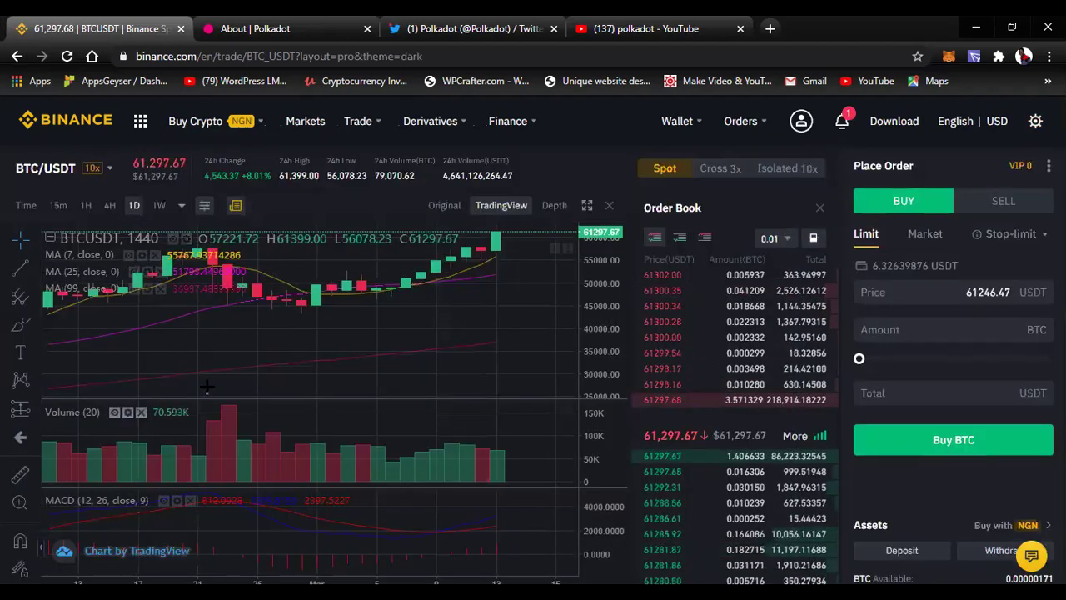
scroll(477, 385, up, 3)
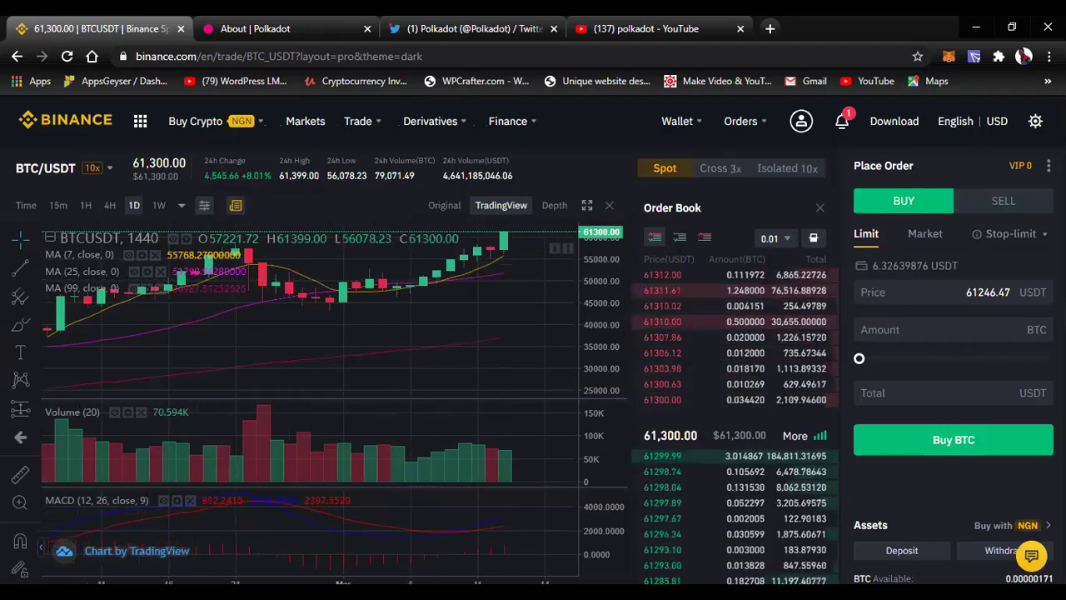
scroll(887, 360, down, 4)
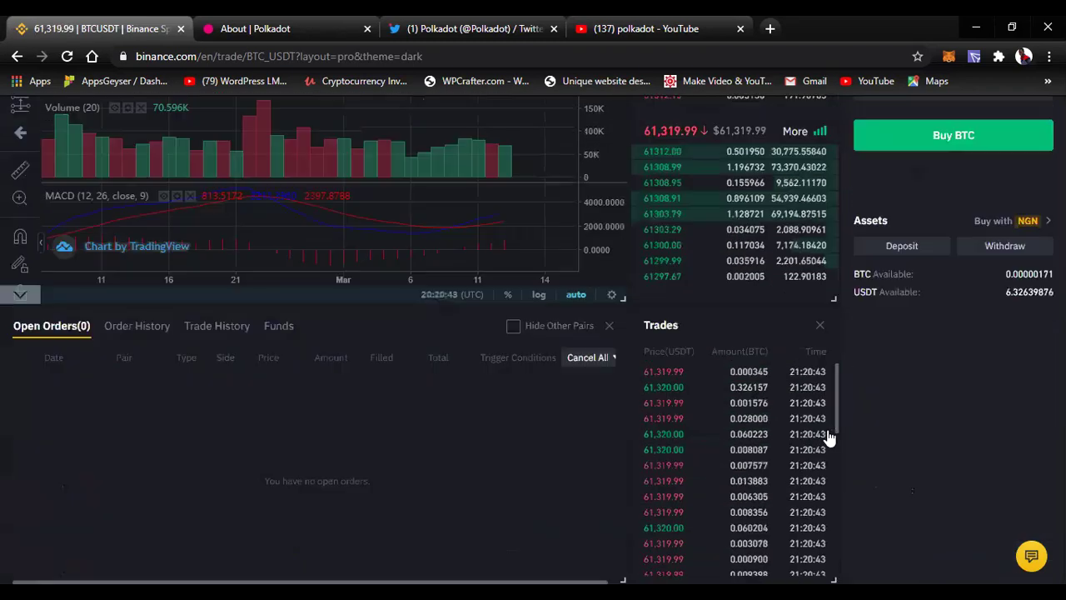
scroll(832, 425, up, 4)
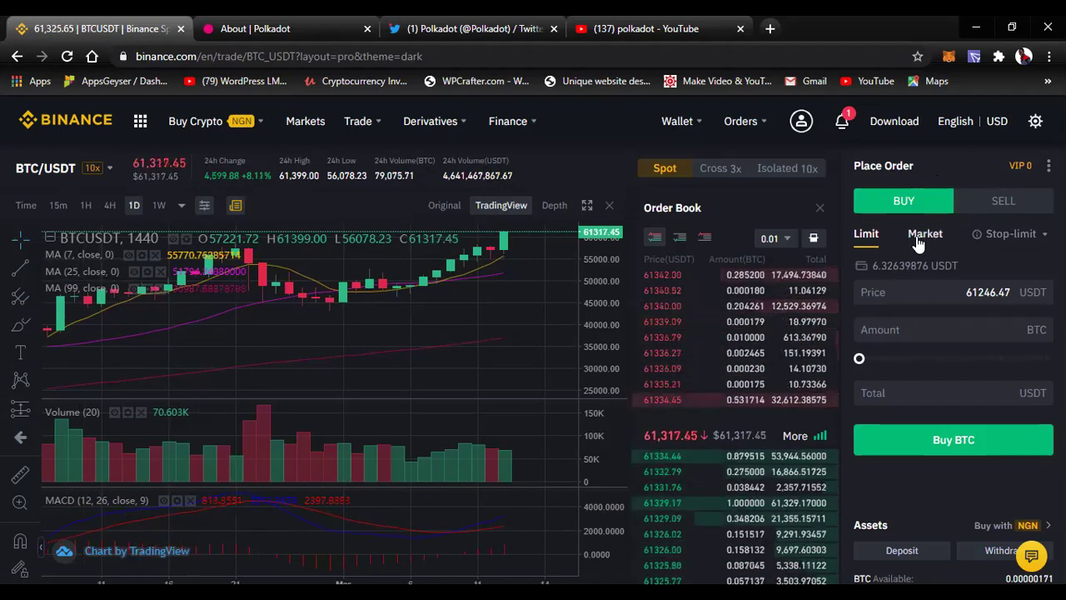
click(973, 209)
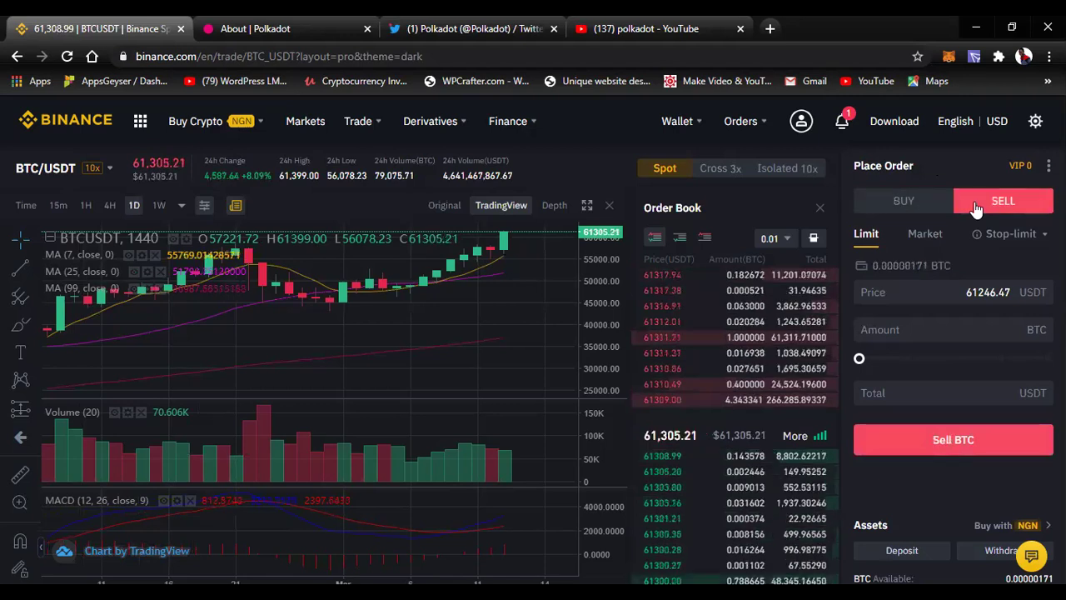
click(934, 202)
click(927, 236)
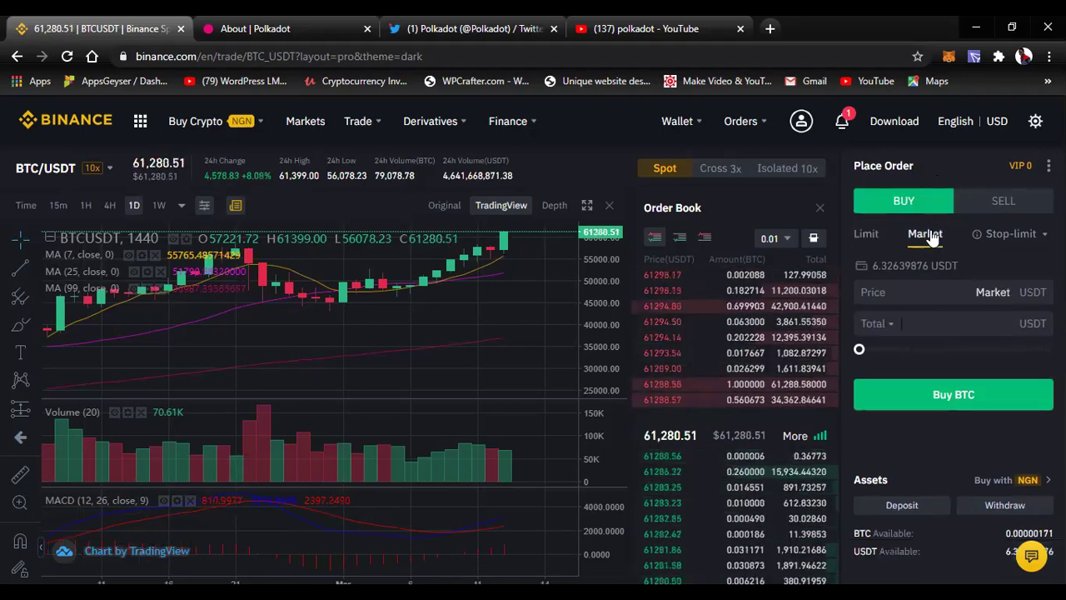
click(871, 235)
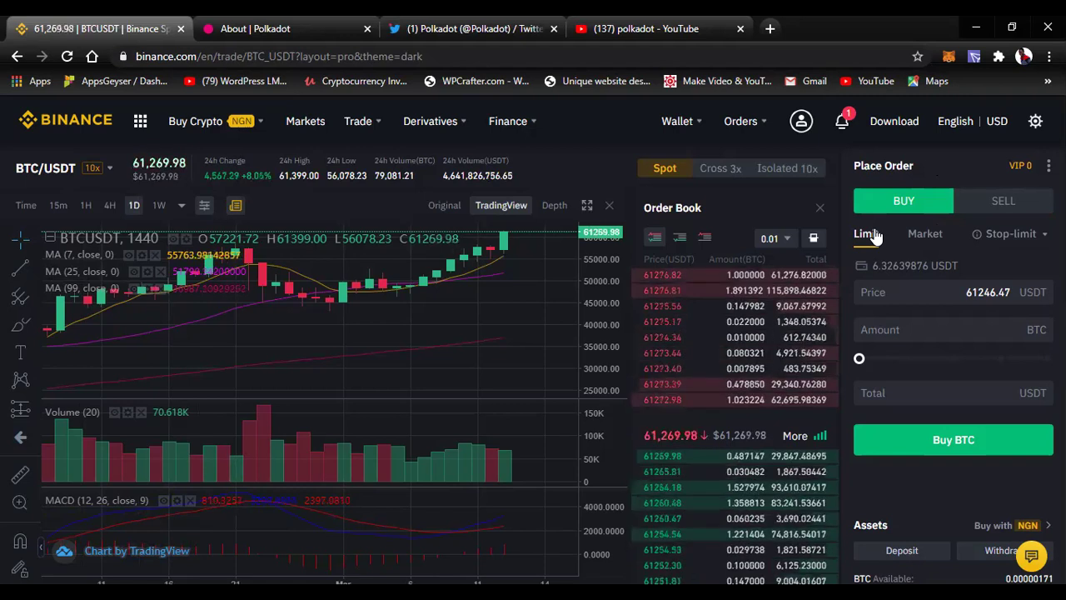
Switch the BTC/USDT buy form from a limit order to a Market order.
click(923, 296)
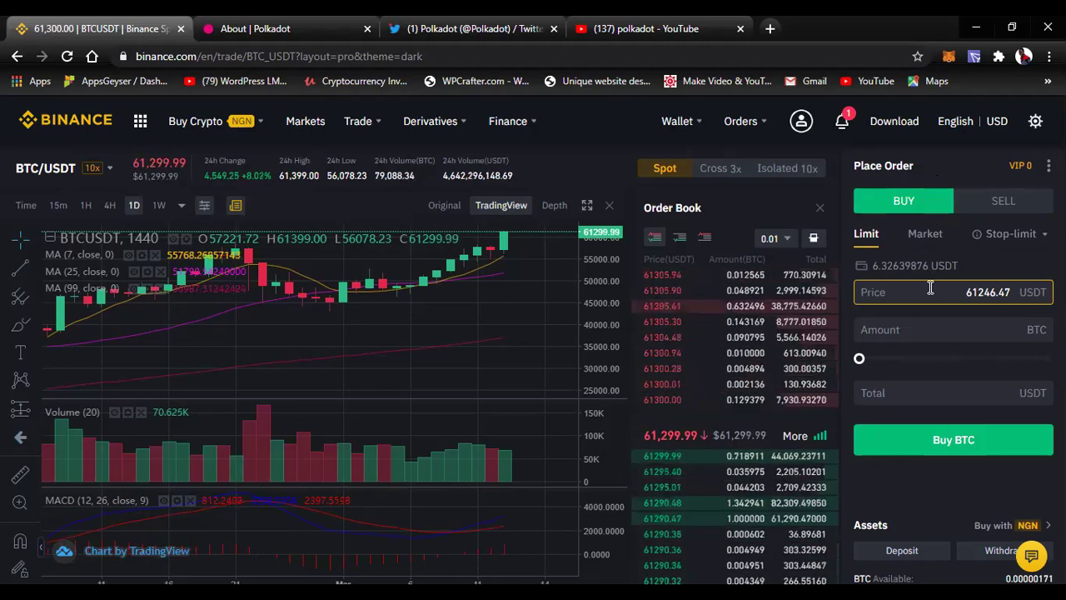
click(927, 235)
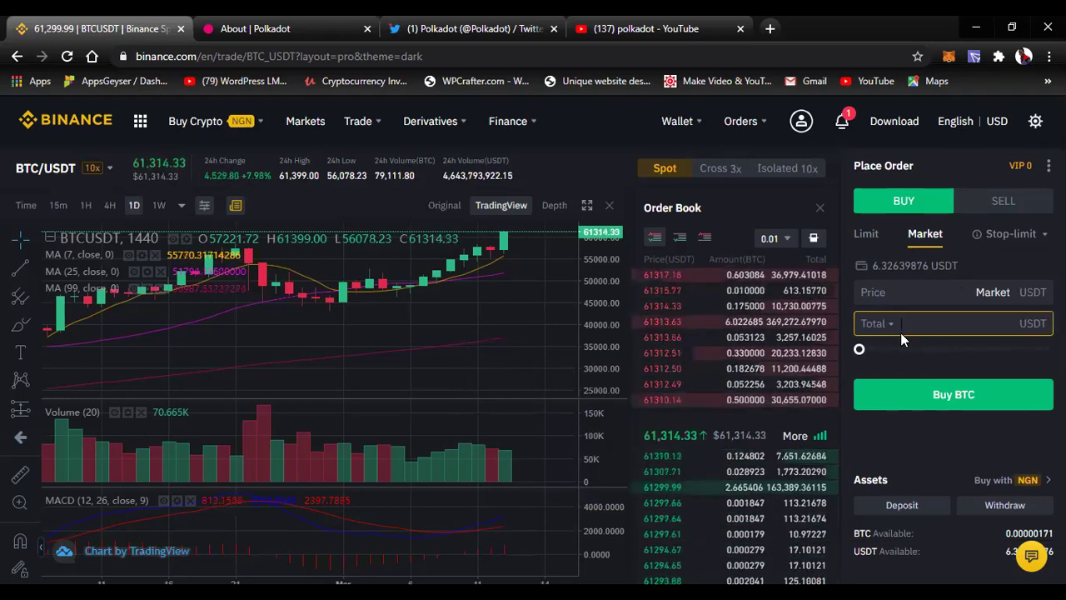
Enter 1000 USDT as the Total of the BTC market buy order.
text(1)
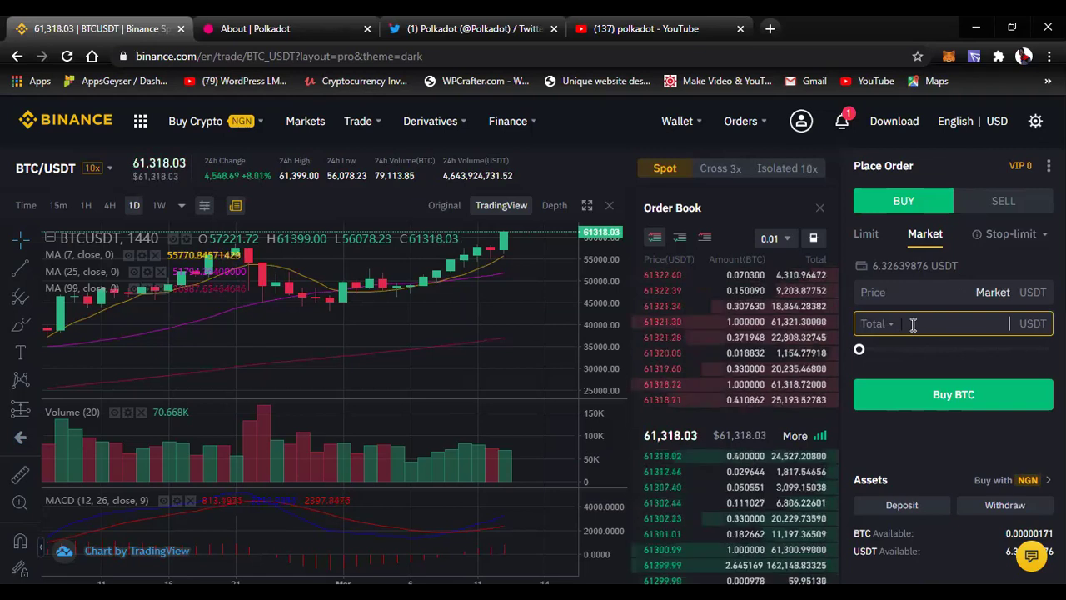
text(000)
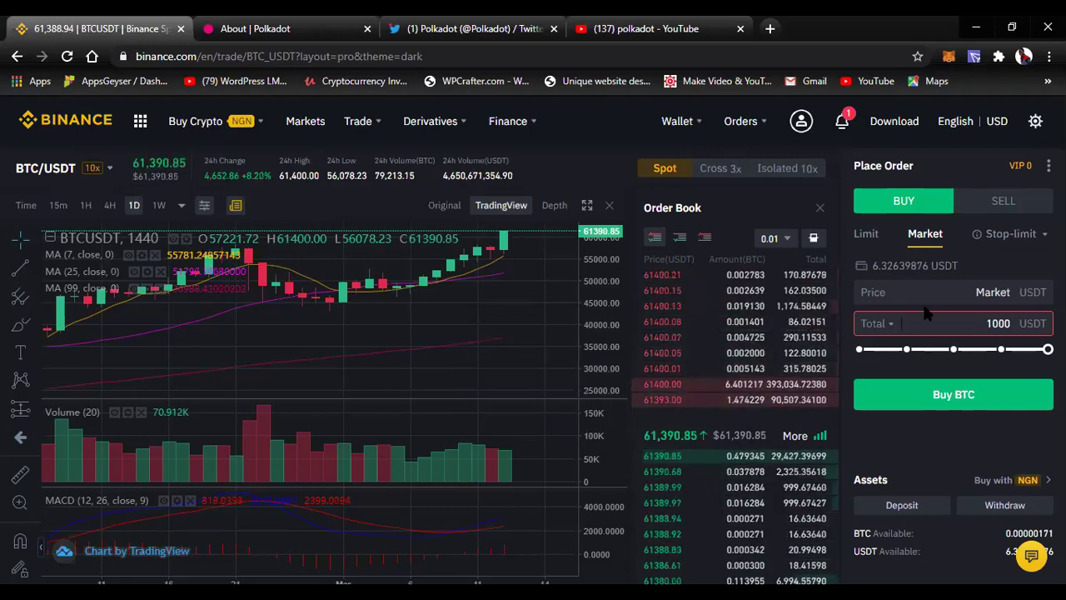
Return the BTC buy form to a Limit order, priced at 61246.47 USDT.
click(867, 233)
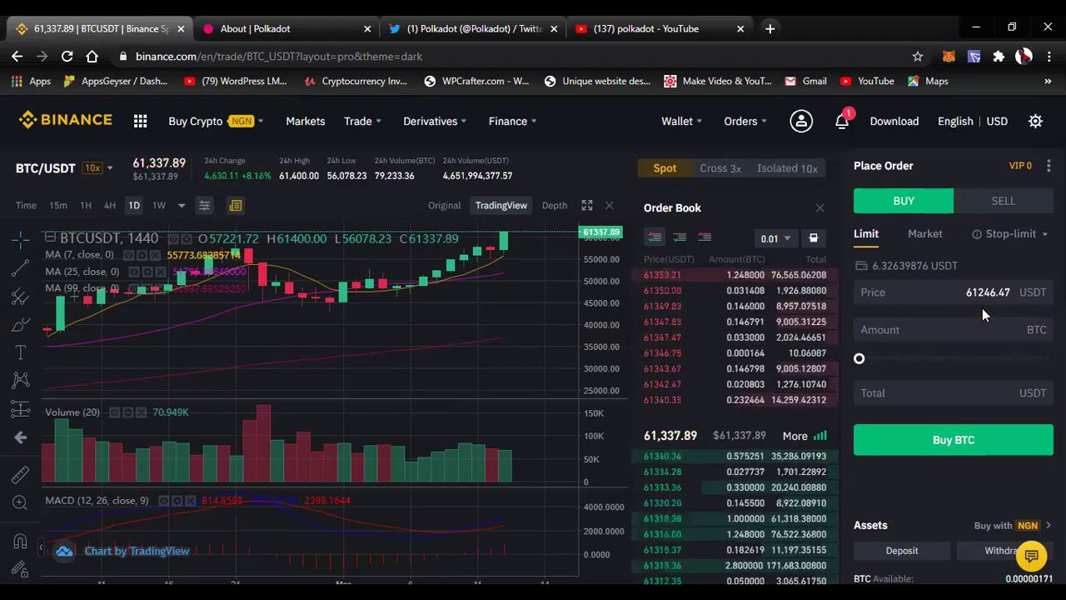
Replace the limit price with 50000 USDT and set the amount to 1 BTC.
click(1013, 290)
drag(1006, 293, 891, 291)
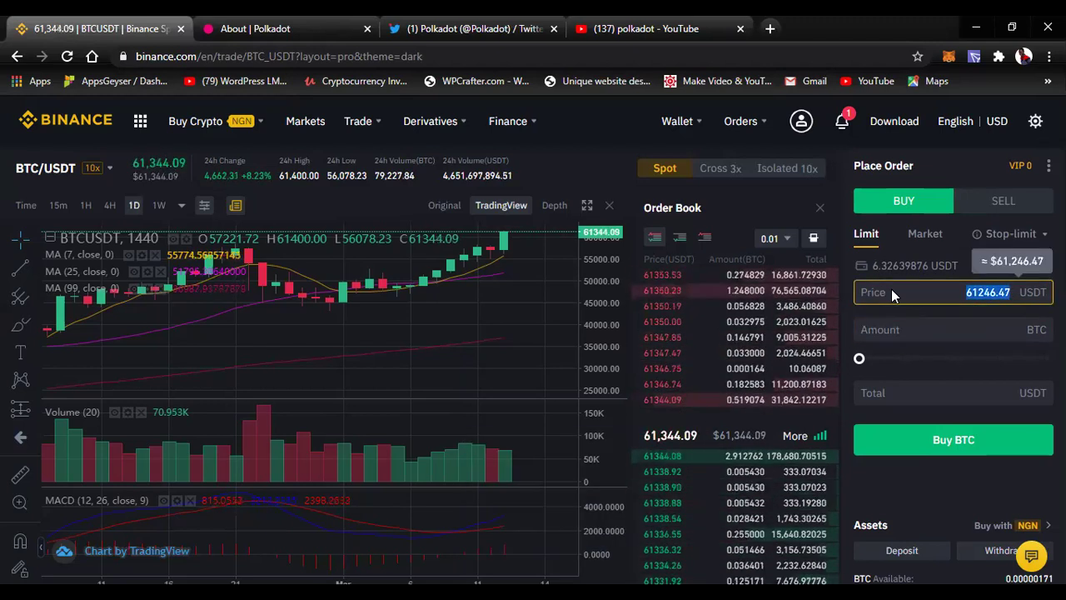
text(50000)
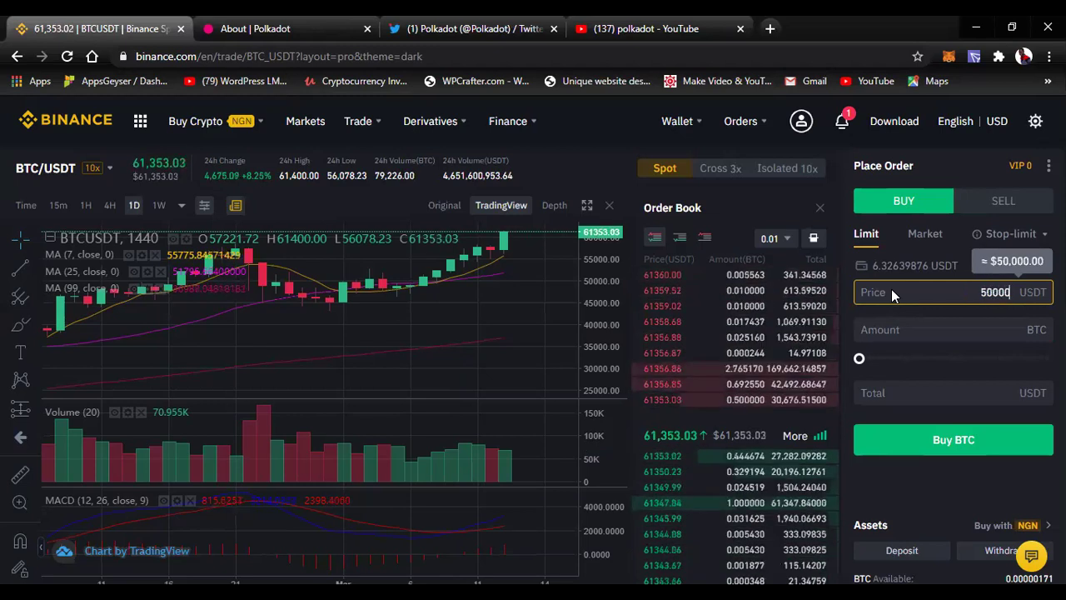
click(937, 330)
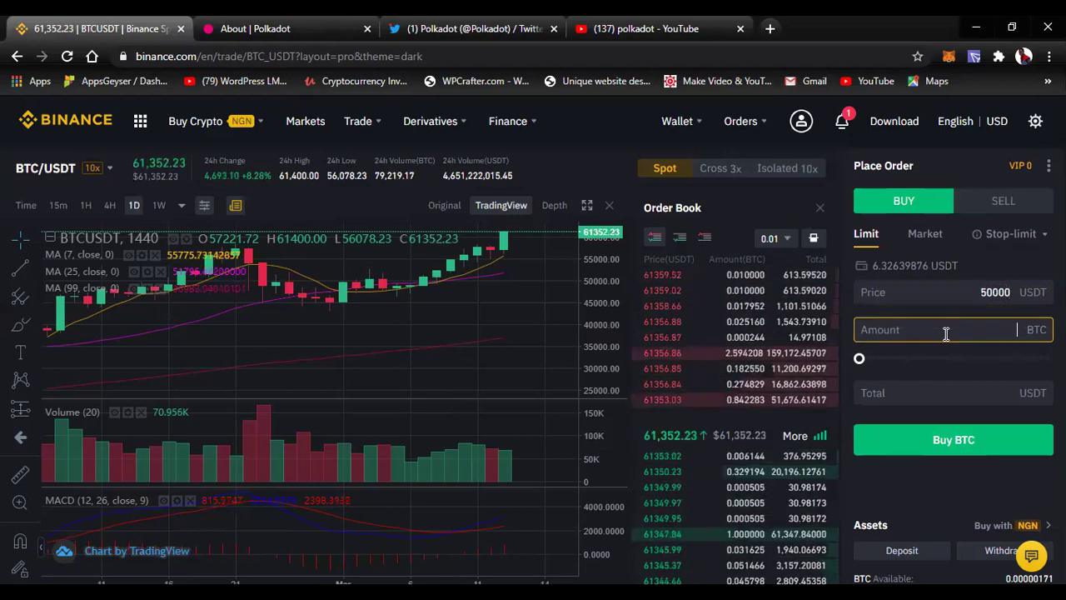
text(1)
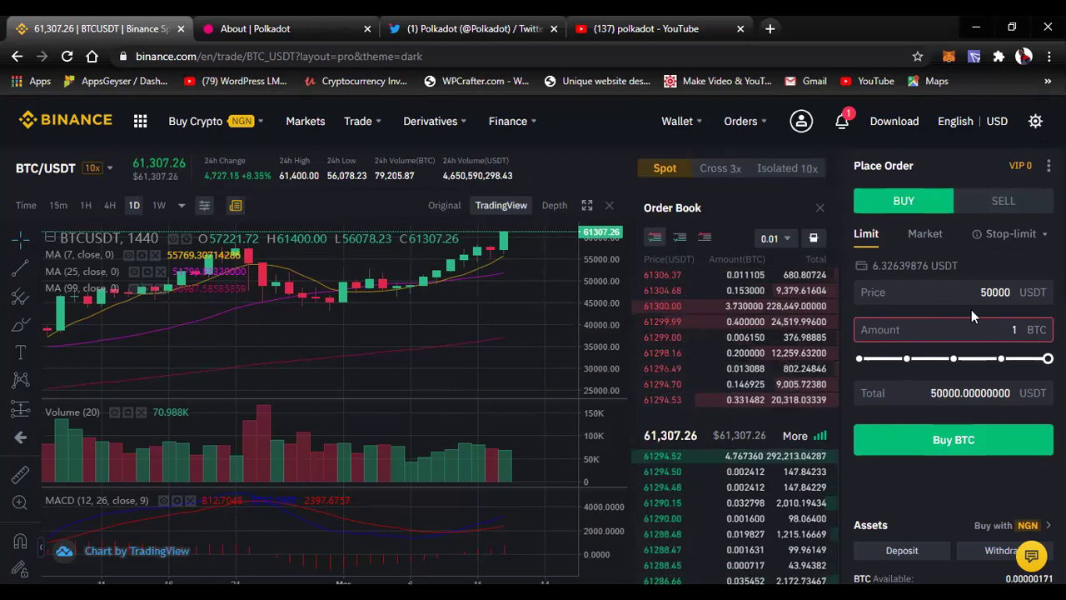
Correct the limit price to 61260 USDT, giving a 61260 USDT total for 1 BTC.
drag(1002, 291, 927, 302)
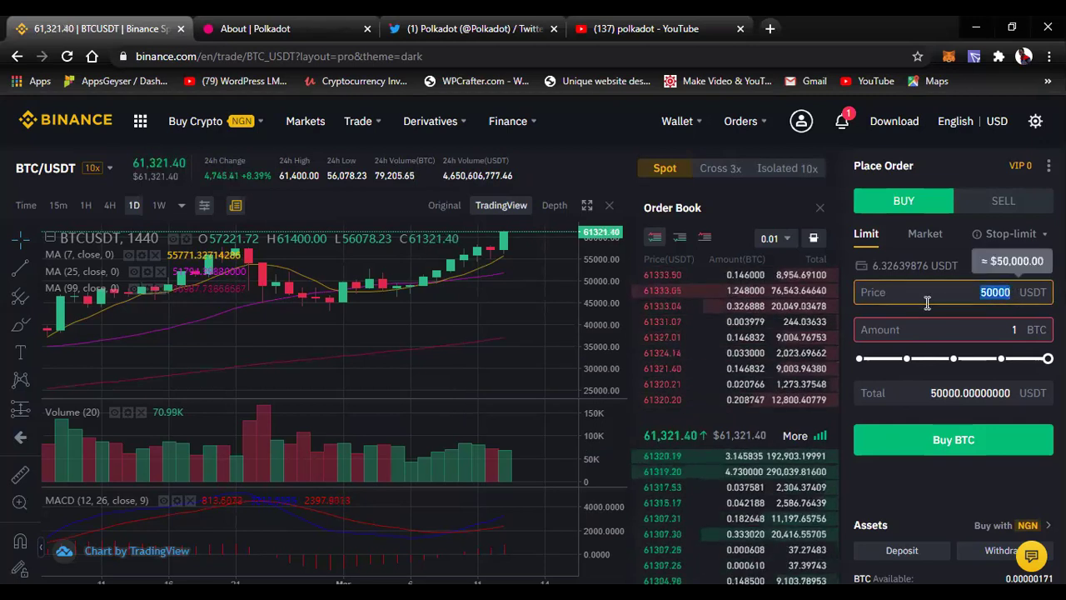
text(61)
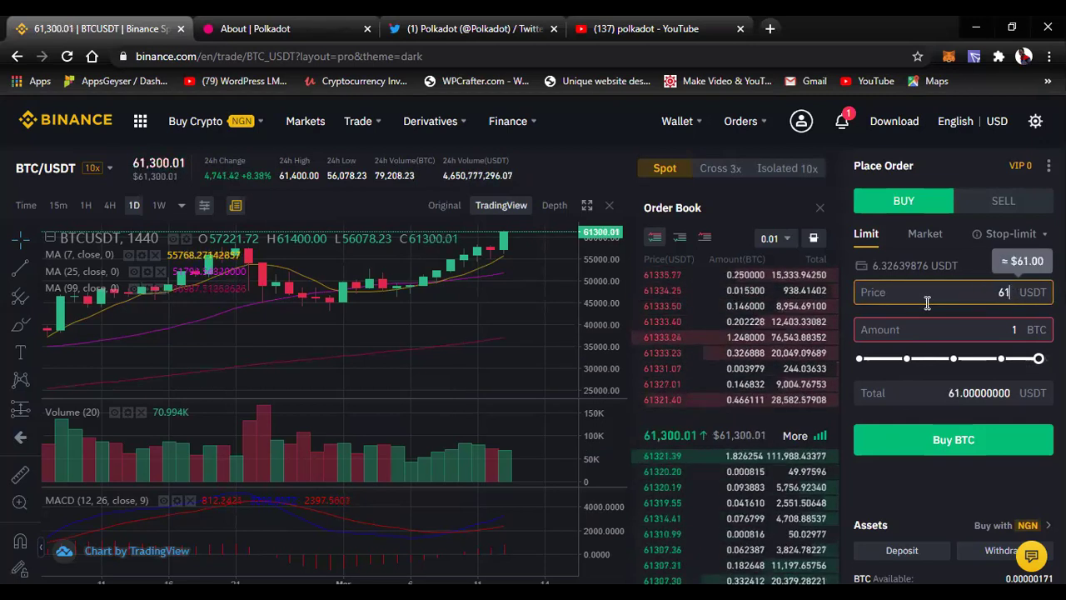
text(100)
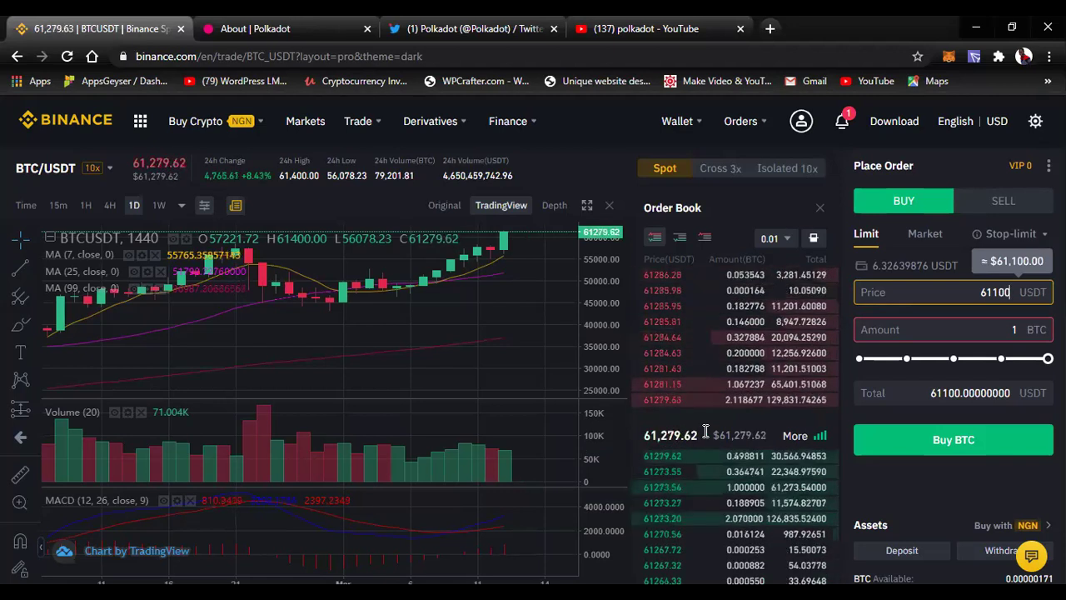
click(1018, 292)
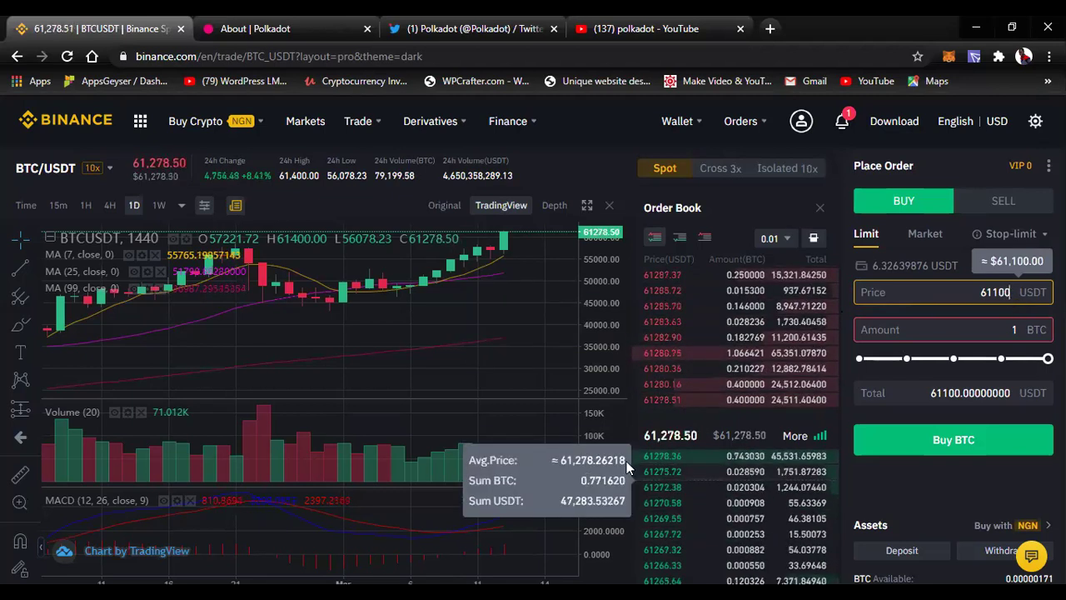
key(BackSpace)
key(BackSpace)
key(BackSpace)
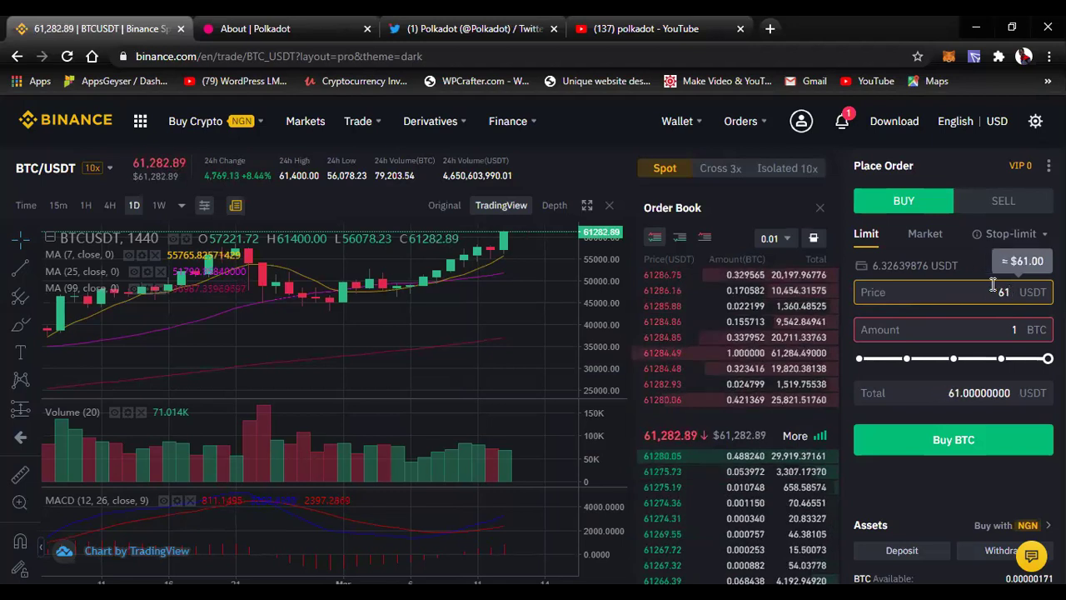
text(260)
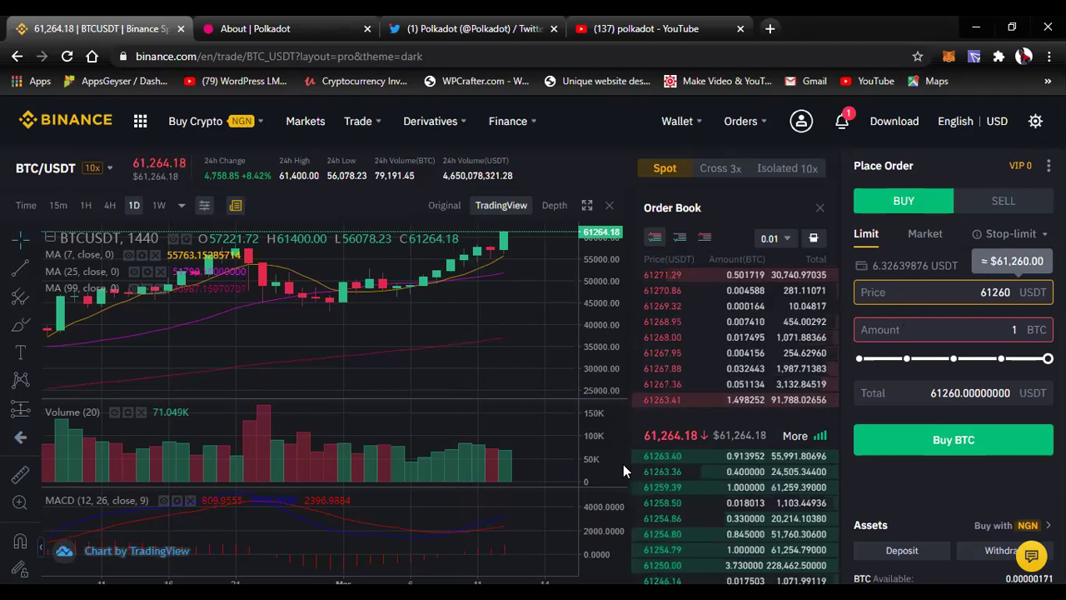
Fill limit 61275.52 USDT and amount 0.000103 BTC from order book asks, as a Stop-limit buy.
click(664, 397)
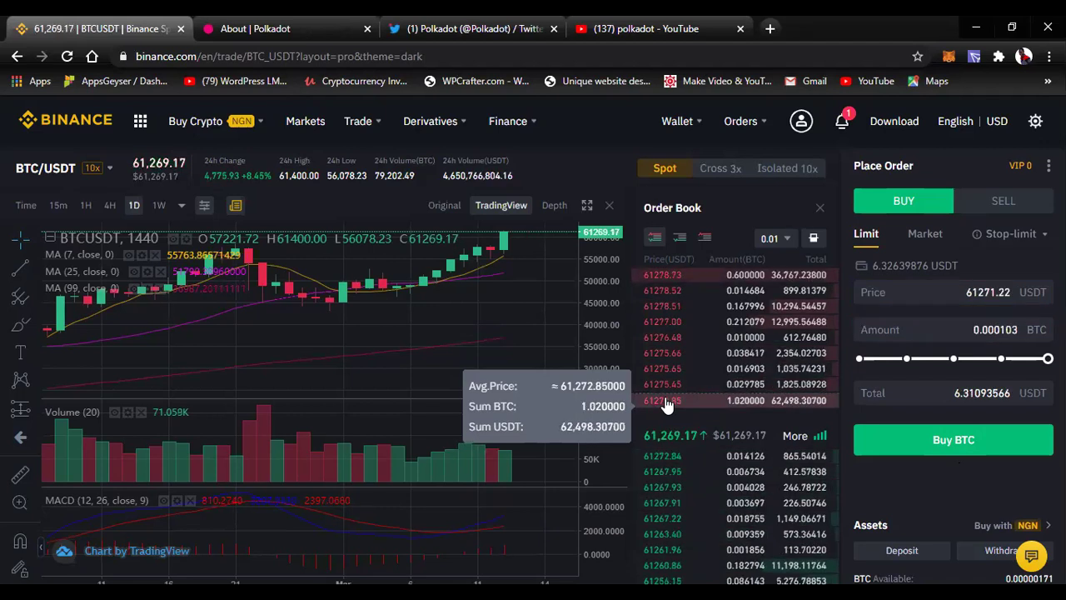
click(665, 370)
click(664, 375)
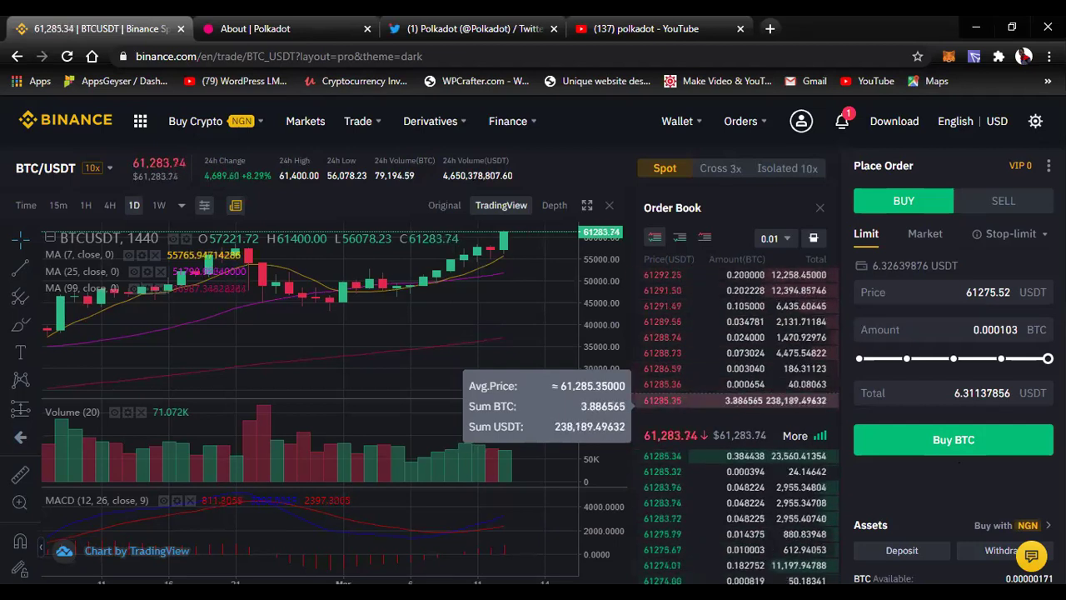
click(1010, 234)
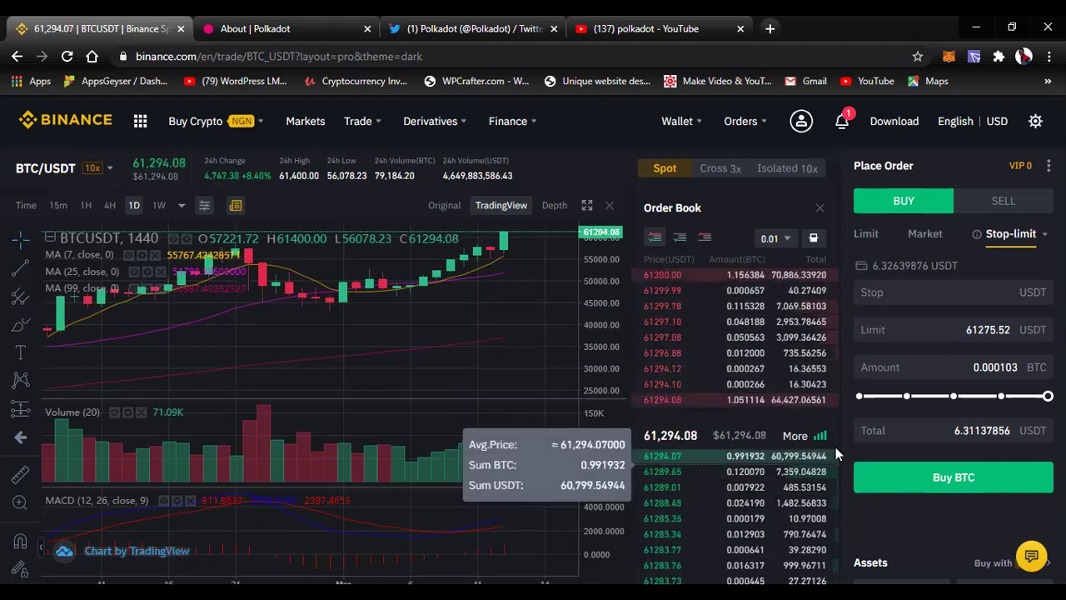
Search the pairs for 'bake' and switch the market to BAKE/BUSD.
mouse_move(58, 171)
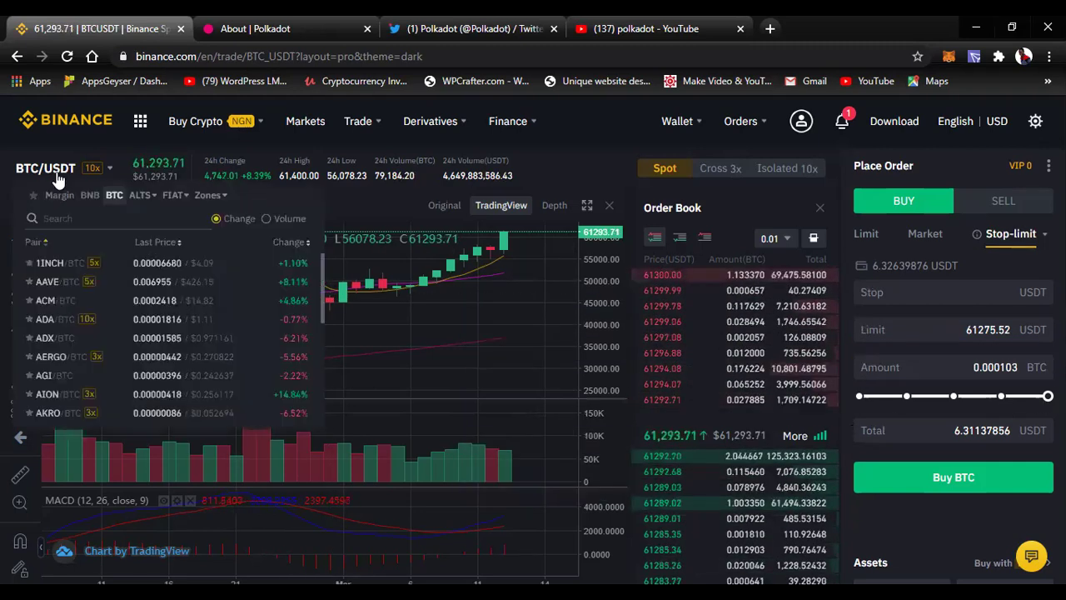
click(68, 218)
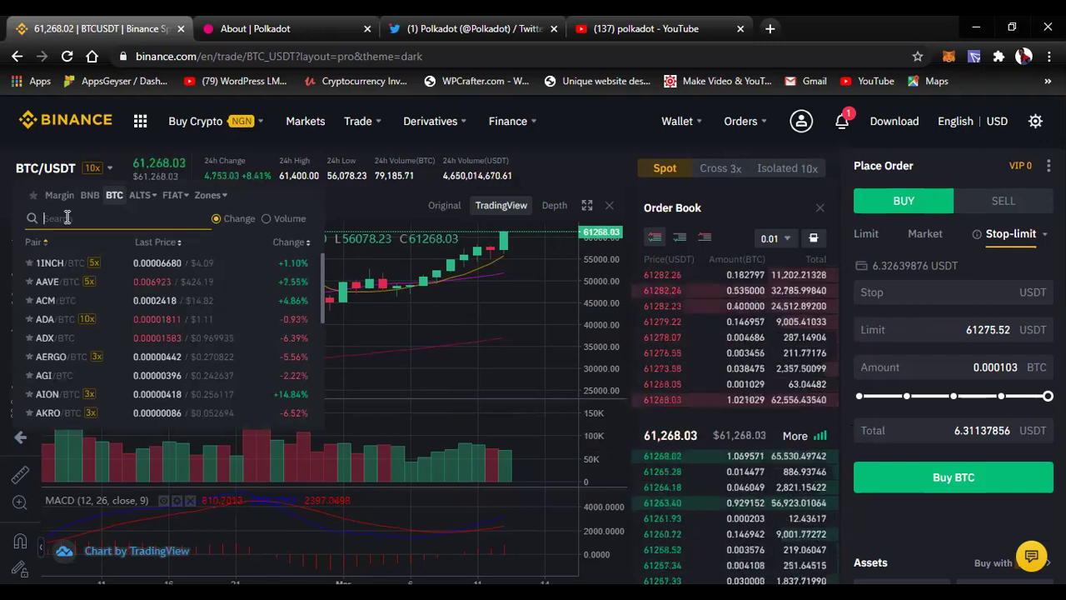
text(bake)
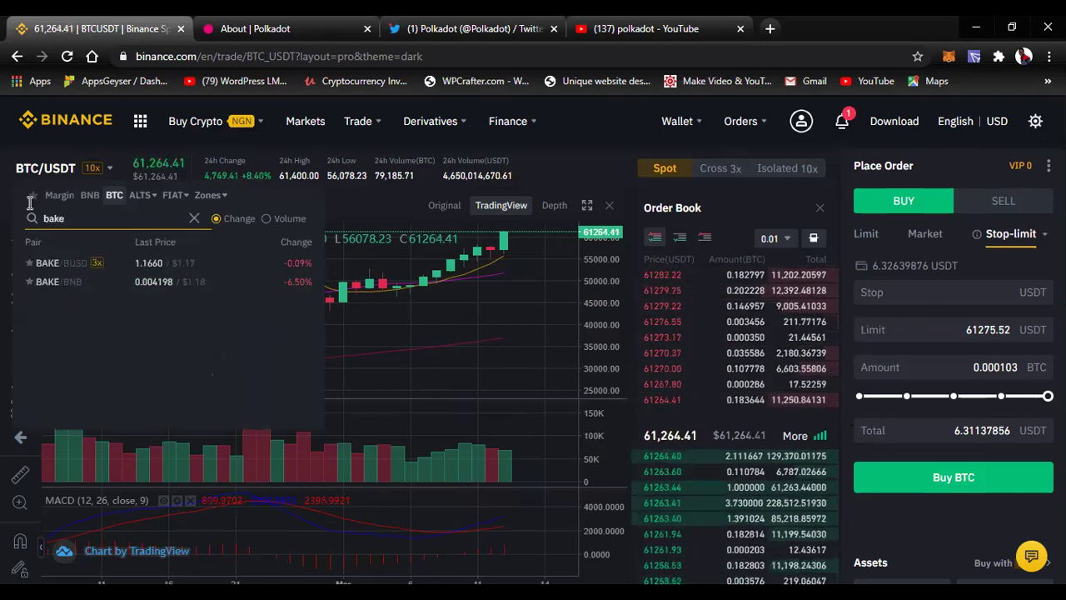
click(58, 264)
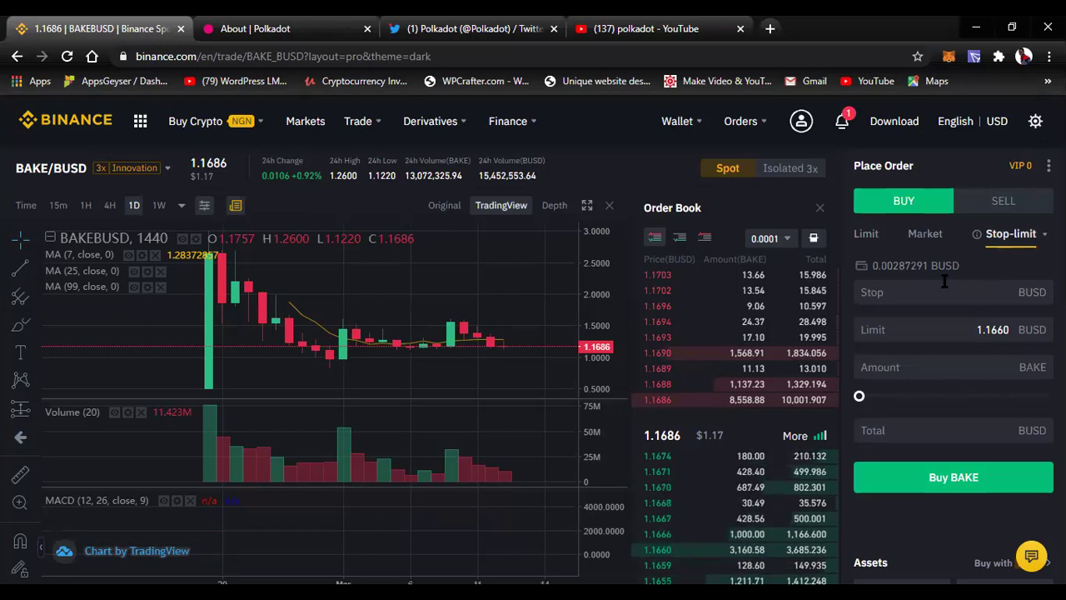
click(892, 293)
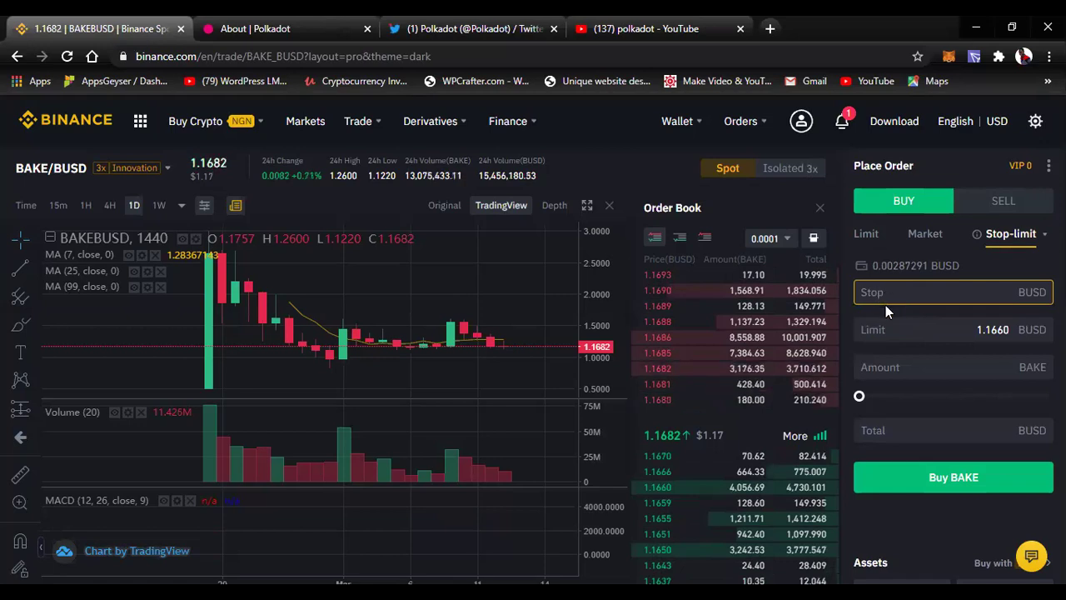
click(885, 305)
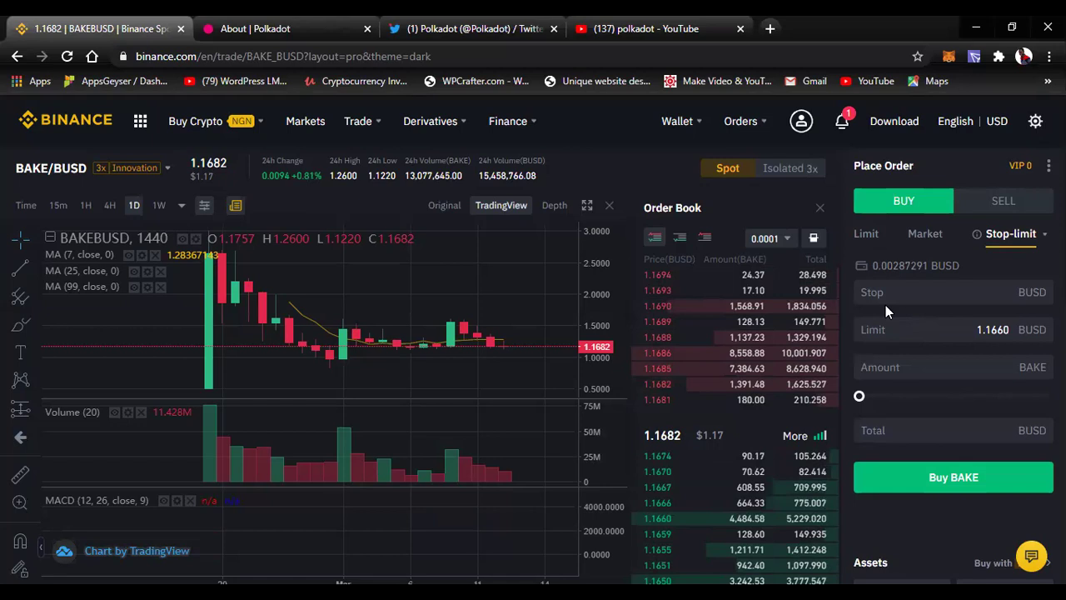
click(898, 322)
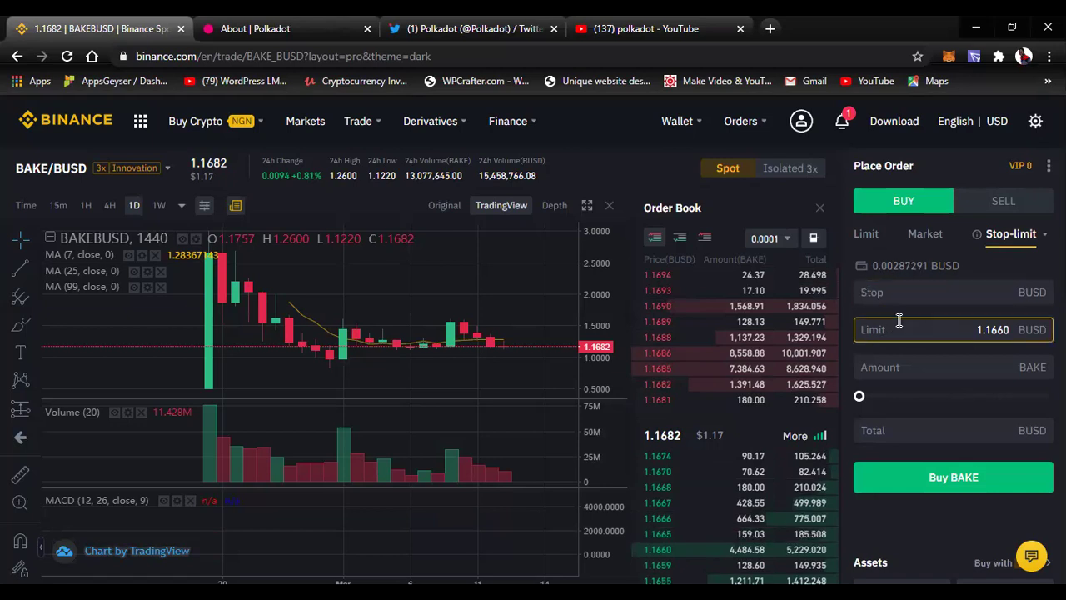
click(895, 299)
click(902, 327)
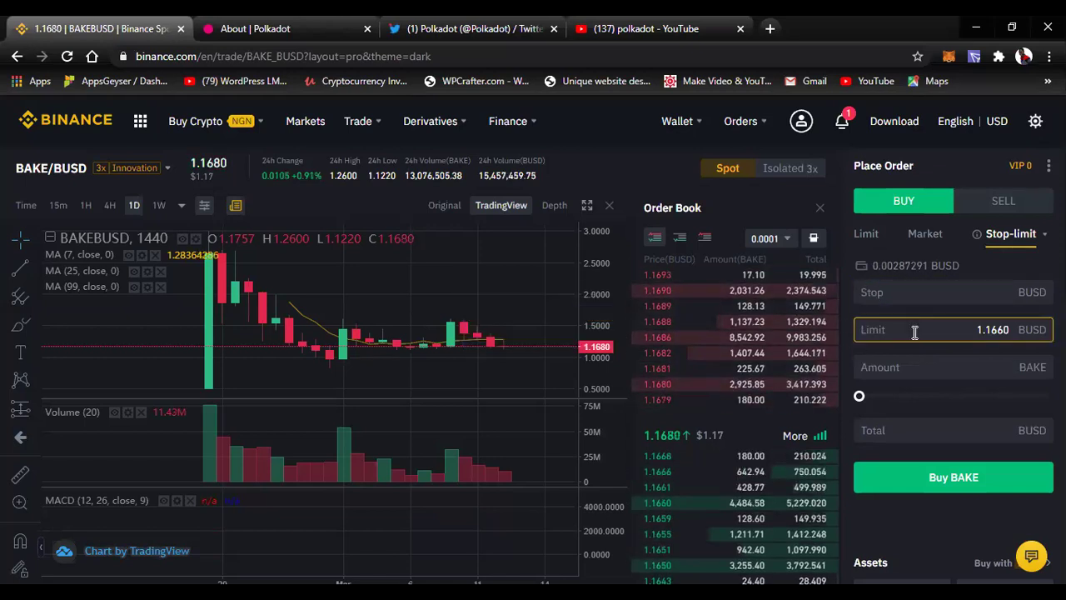
click(858, 369)
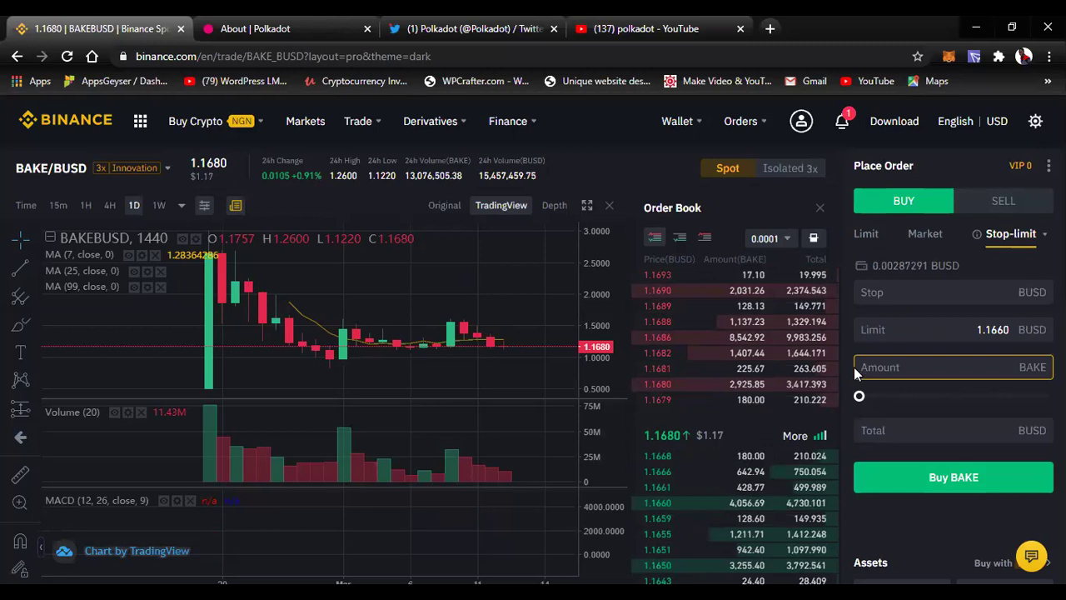
click(859, 397)
click(858, 432)
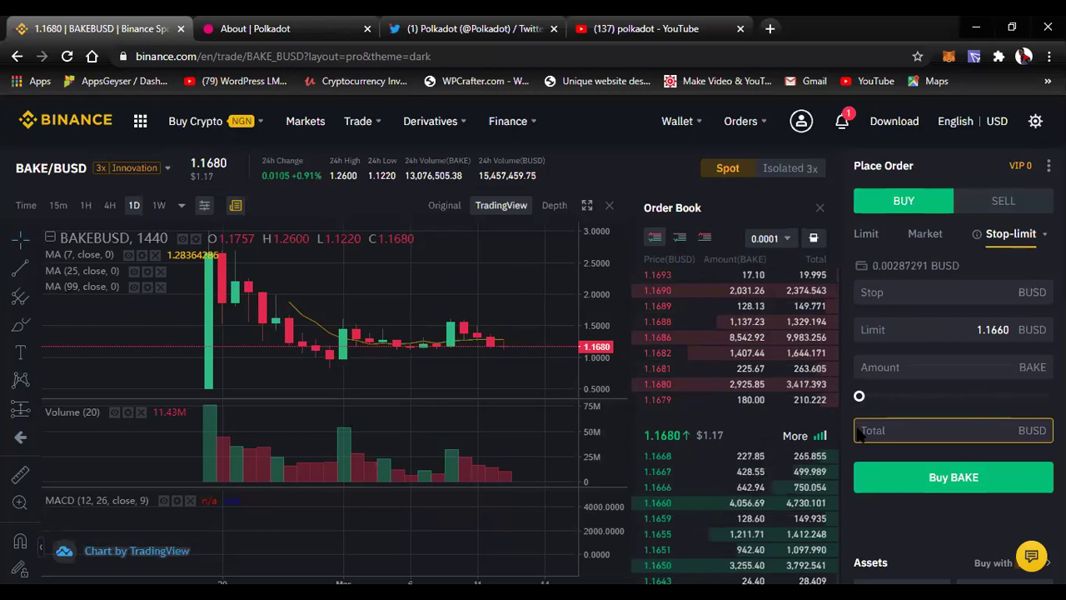
click(1021, 352)
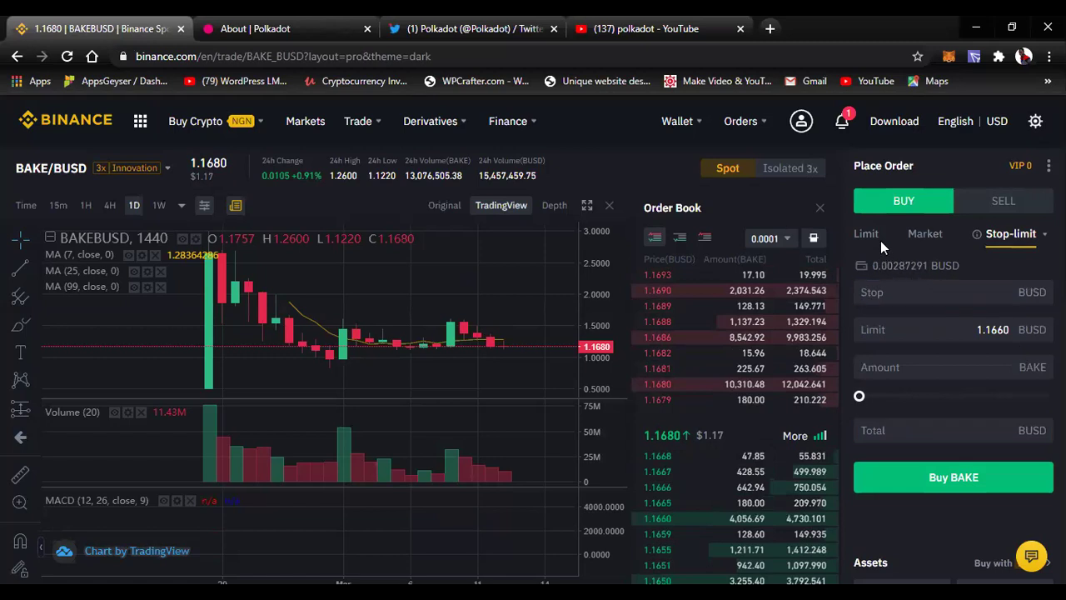
click(896, 295)
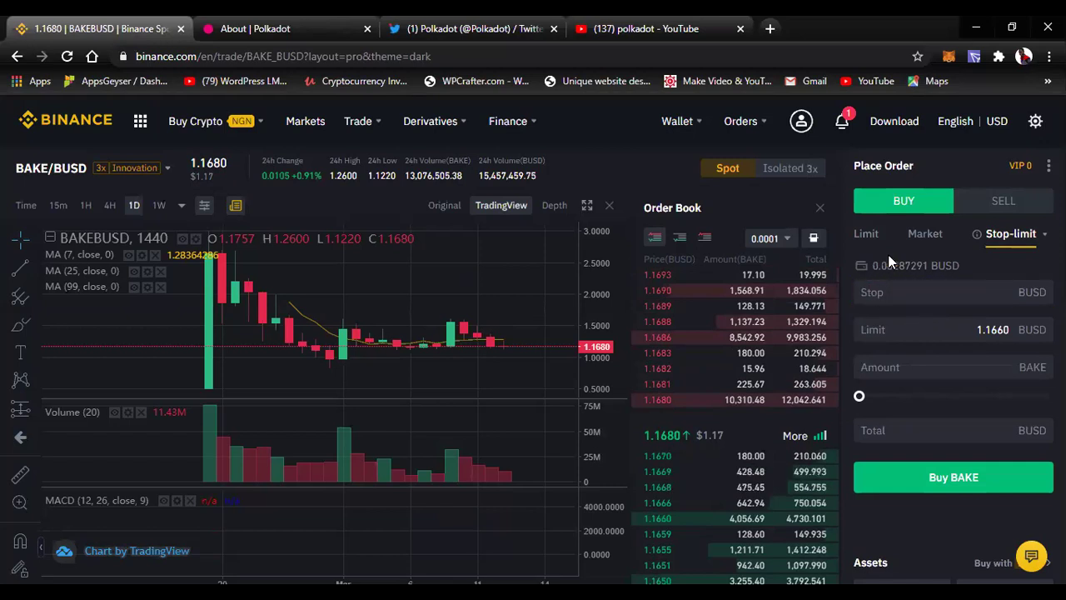
click(866, 234)
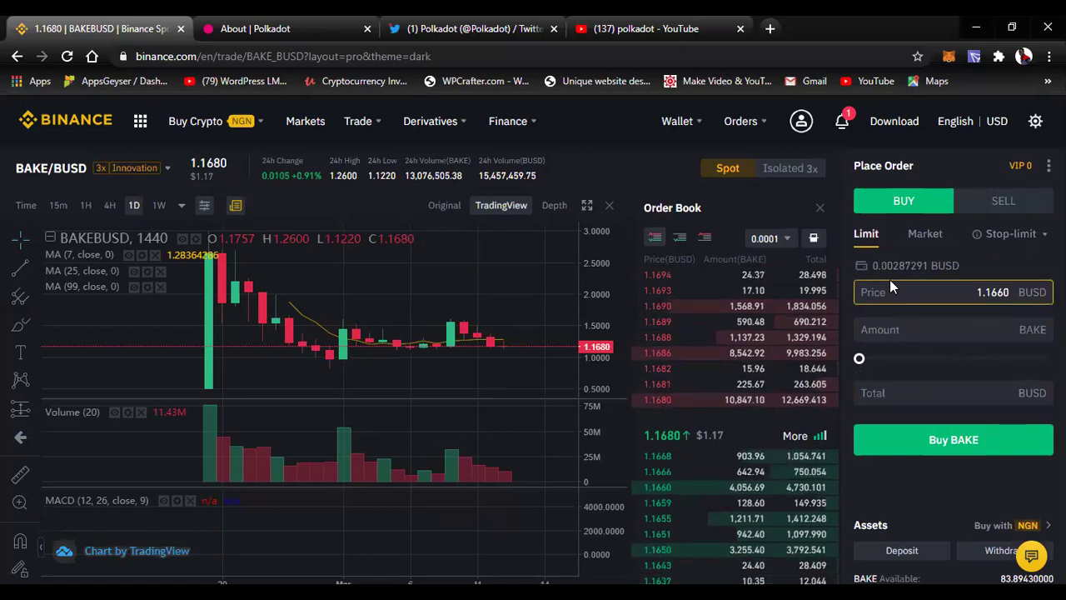
click(998, 236)
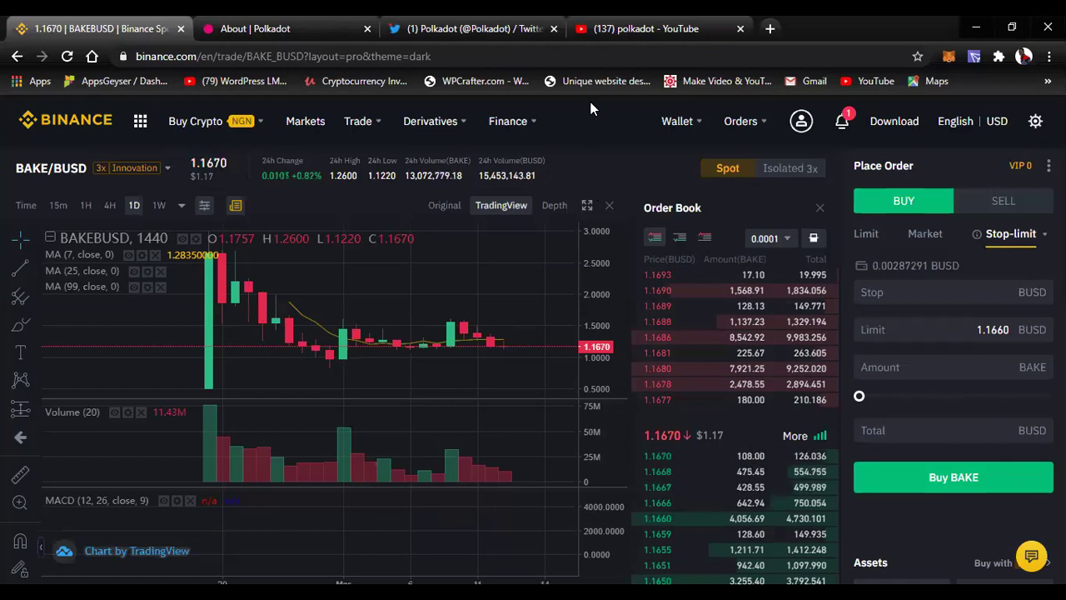
Enter 0.8 BUSD as the stop trigger price.
click(883, 287)
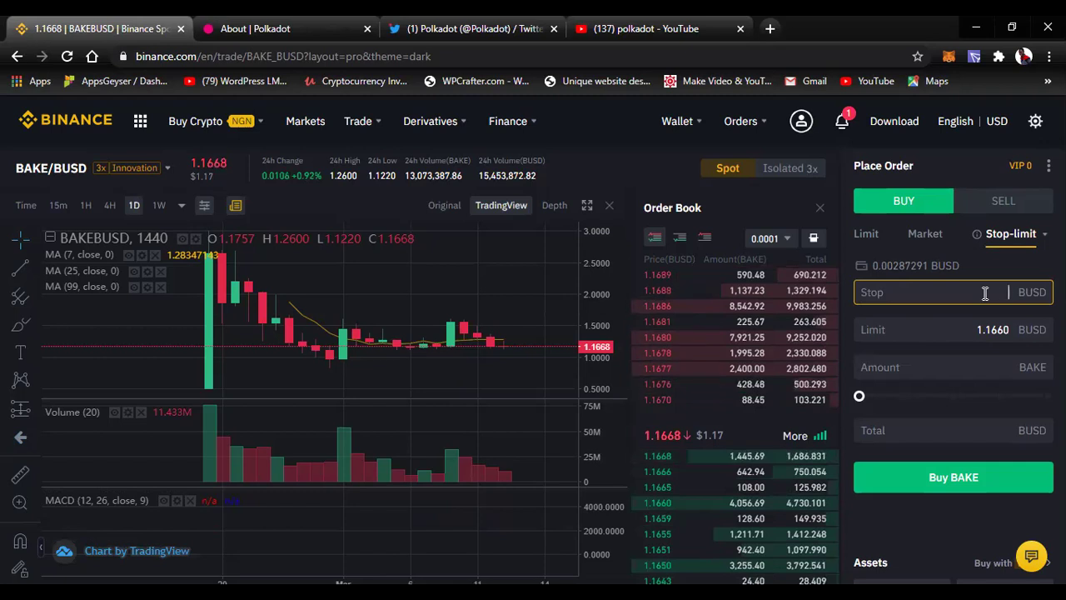
text(1)
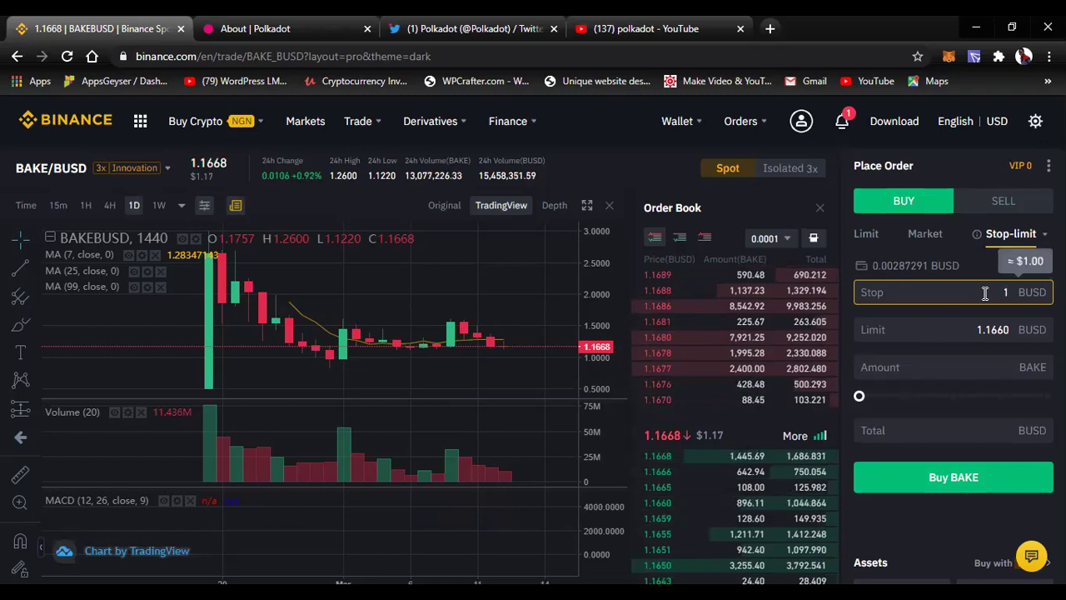
text(.05)
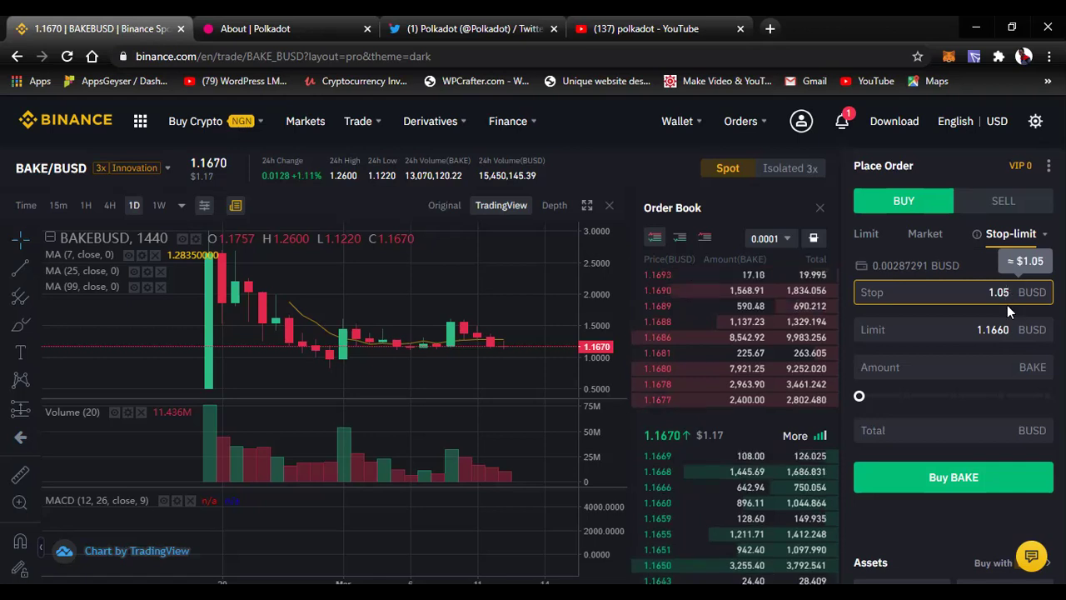
key(BackSpace)
key(BackSpace)
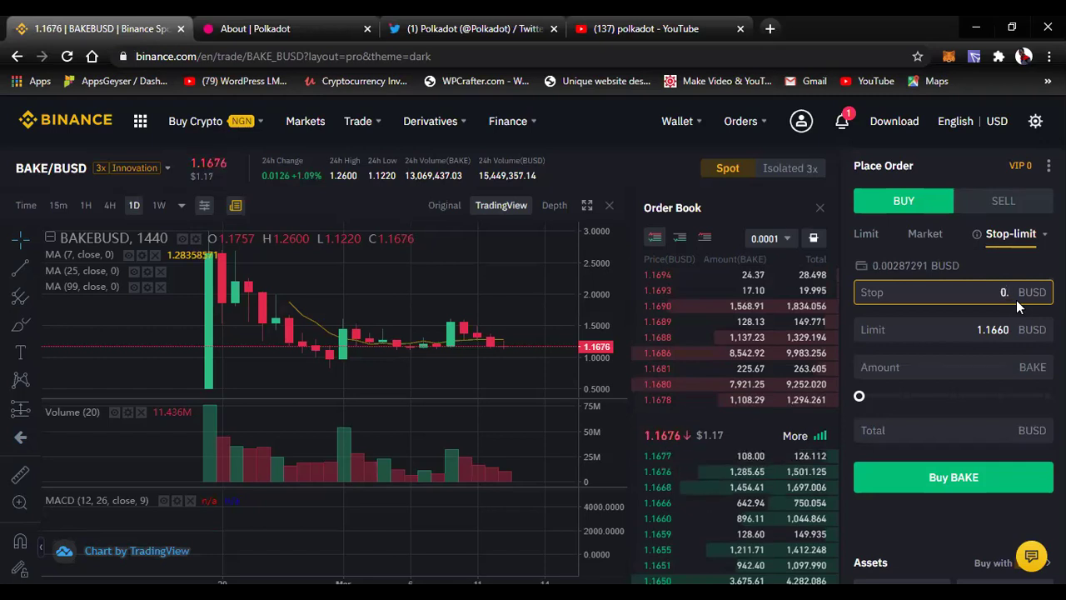
text(8)
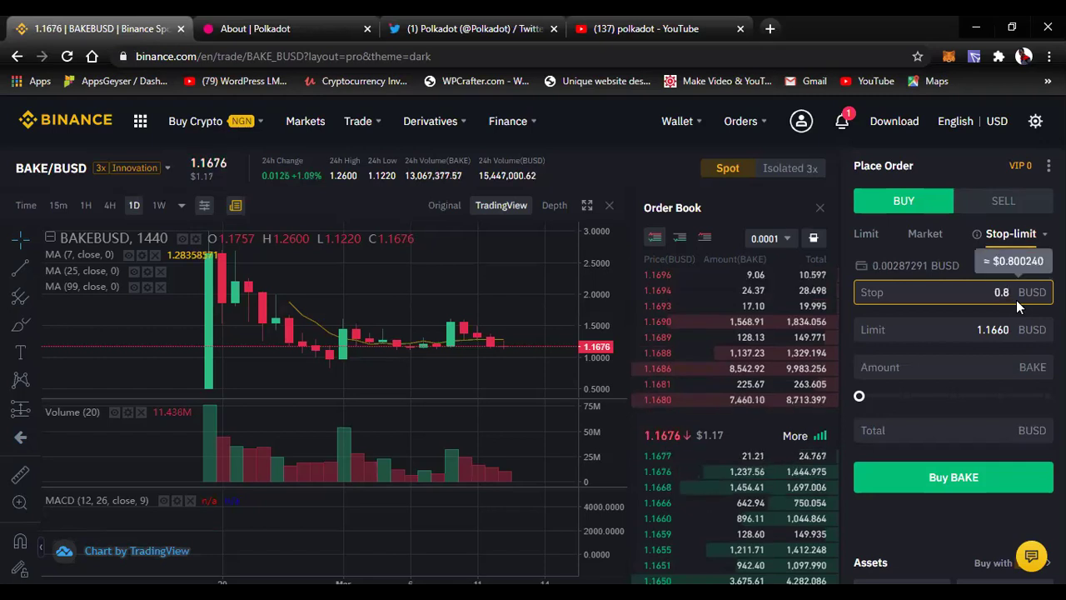
Replace the 1.1660 limit with 1 BUSD and enter an amount of 100 BAKE.
click(1024, 332)
double_click(991, 332)
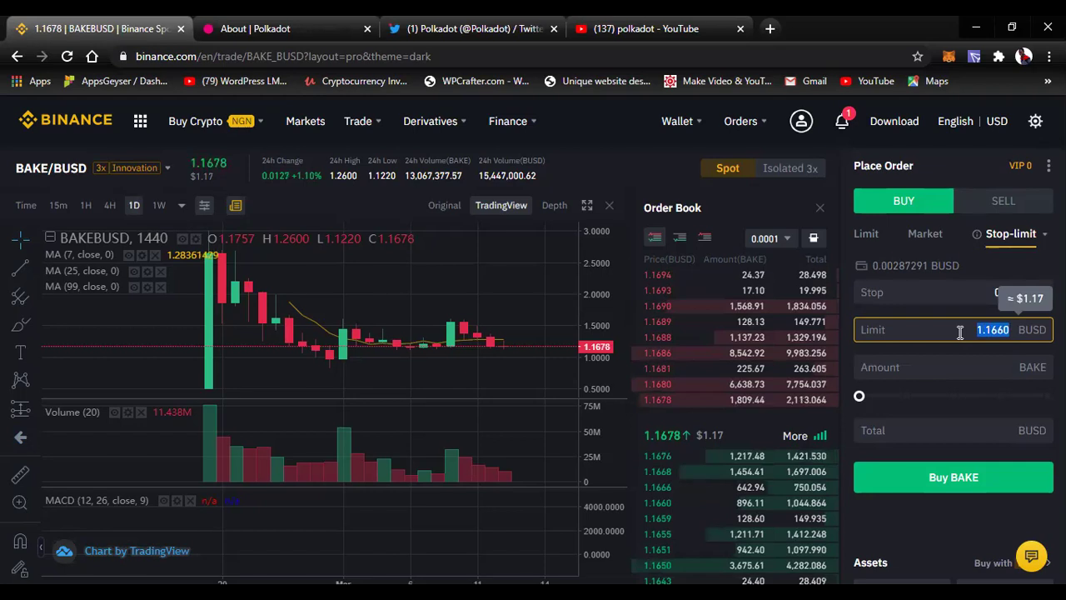
text(1)
click(978, 371)
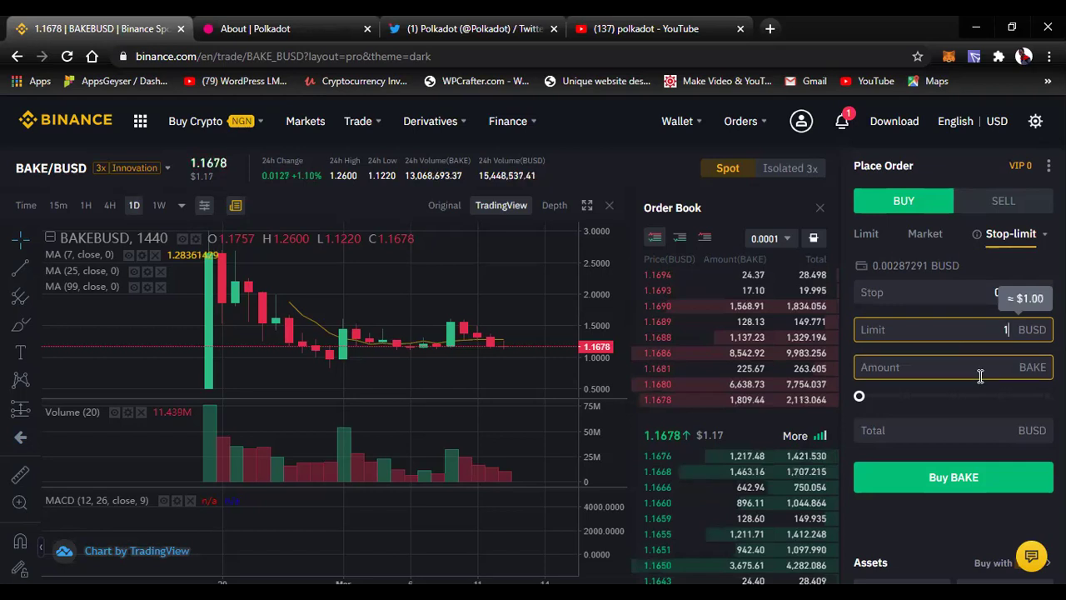
text(1)
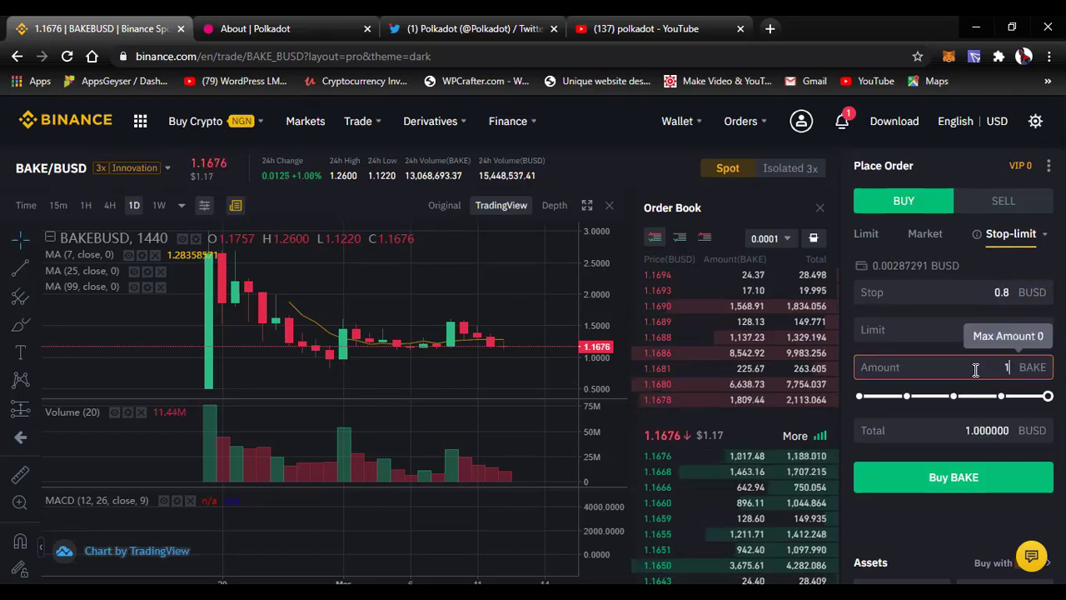
text(00)
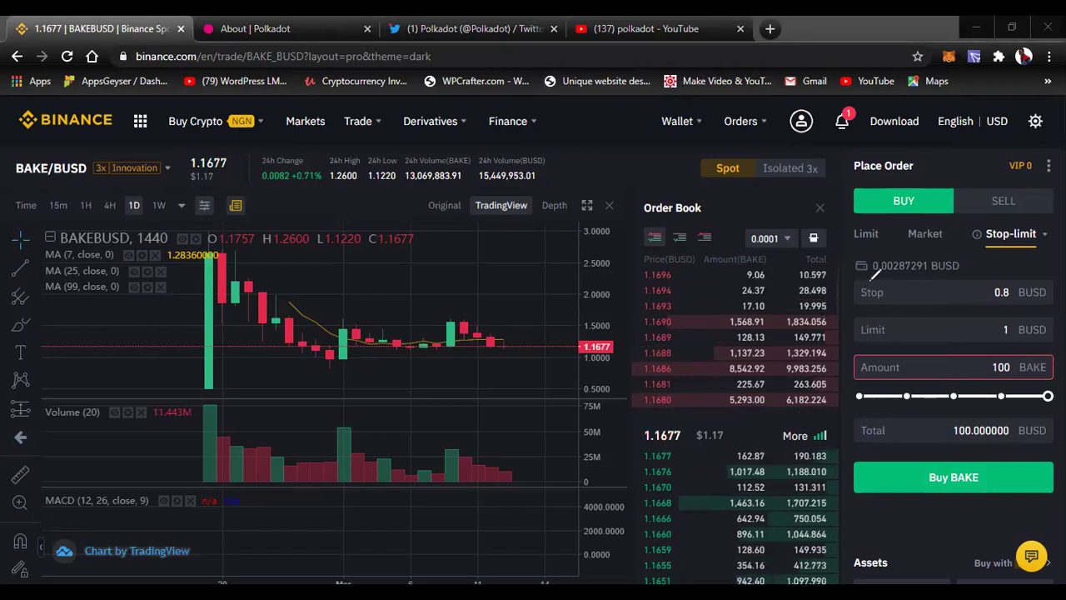
Circle the stop price 0.8, last price 1.1676 and limit price 1 in green.
mouse_move(860, 273)
mouse_down()
mouse_move(1042, 268)
mouse_move(1060, 293)
mouse_move(1026, 310)
mouse_move(859, 310)
mouse_move(861, 268)
mouse_up()
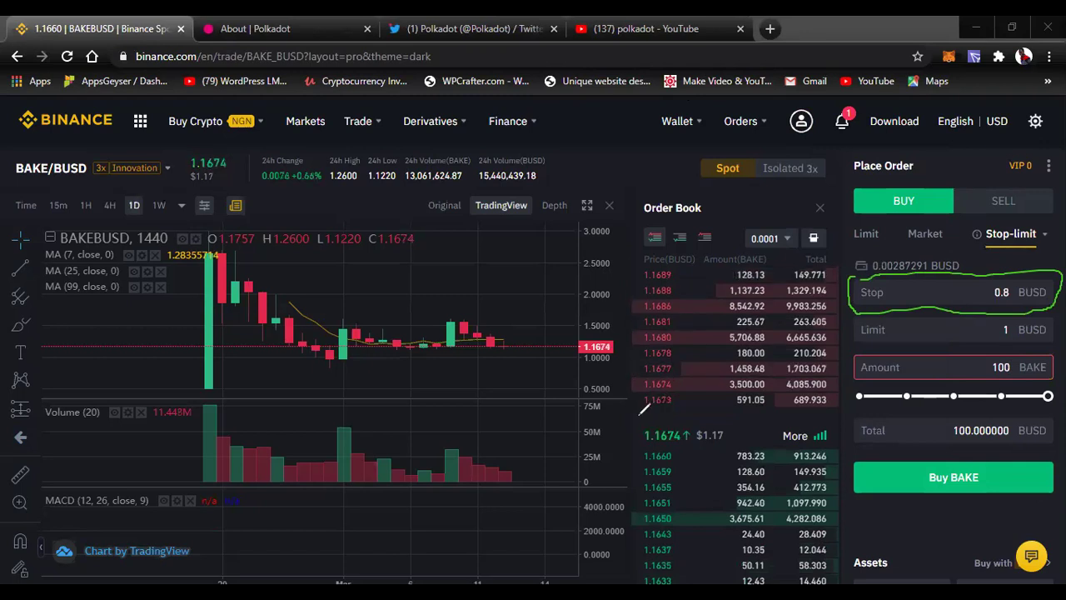
mouse_move(638, 419)
mouse_down()
mouse_move(710, 423)
mouse_move(676, 443)
mouse_move(641, 445)
mouse_move(639, 416)
mouse_up()
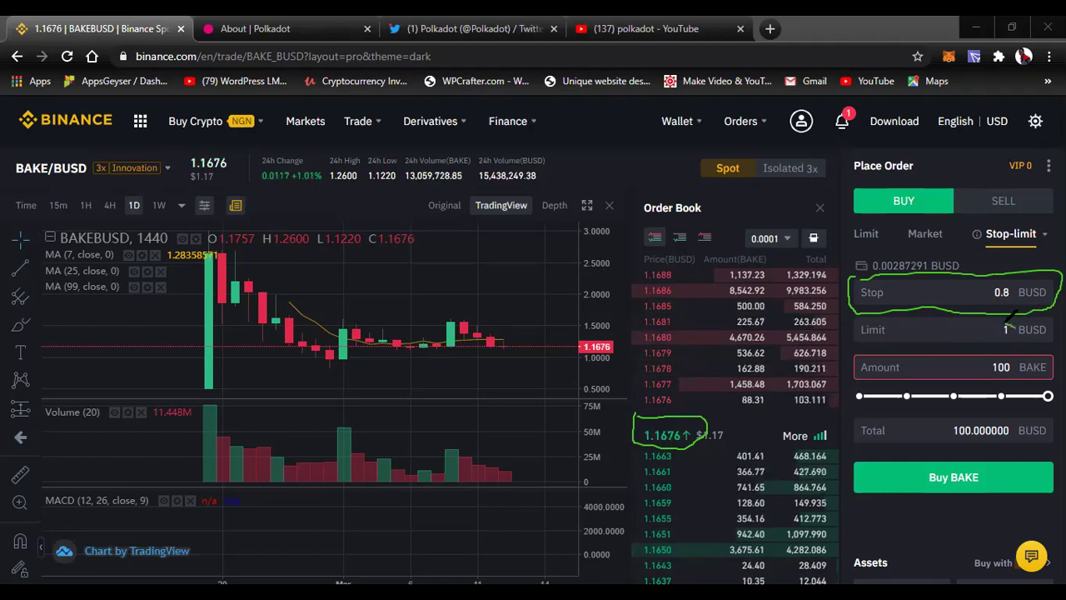
mouse_move(1014, 323)
mouse_down()
mouse_move(989, 338)
mouse_move(1024, 333)
mouse_up()
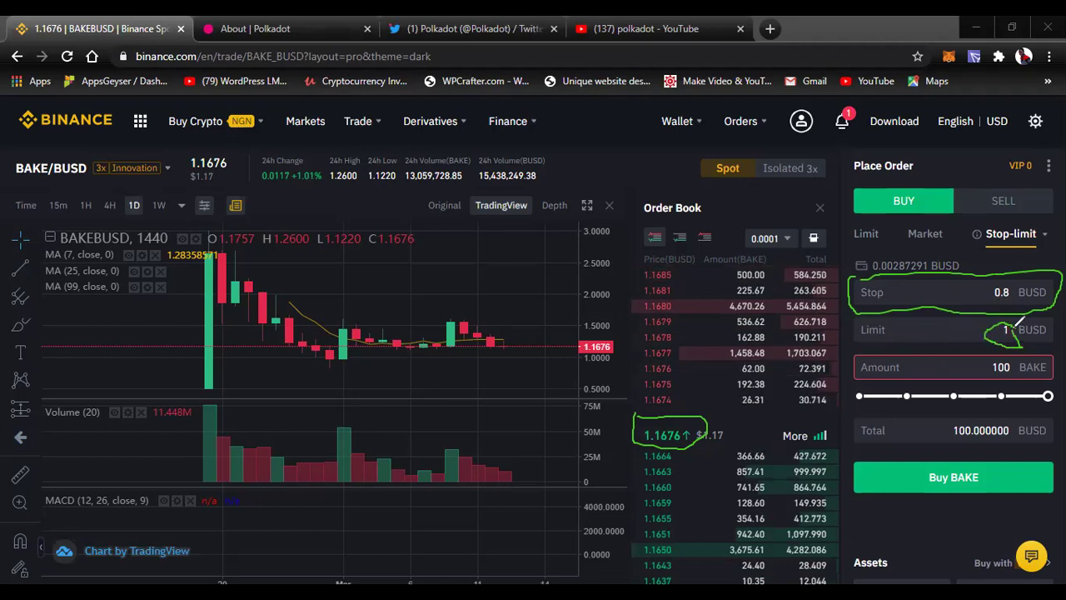
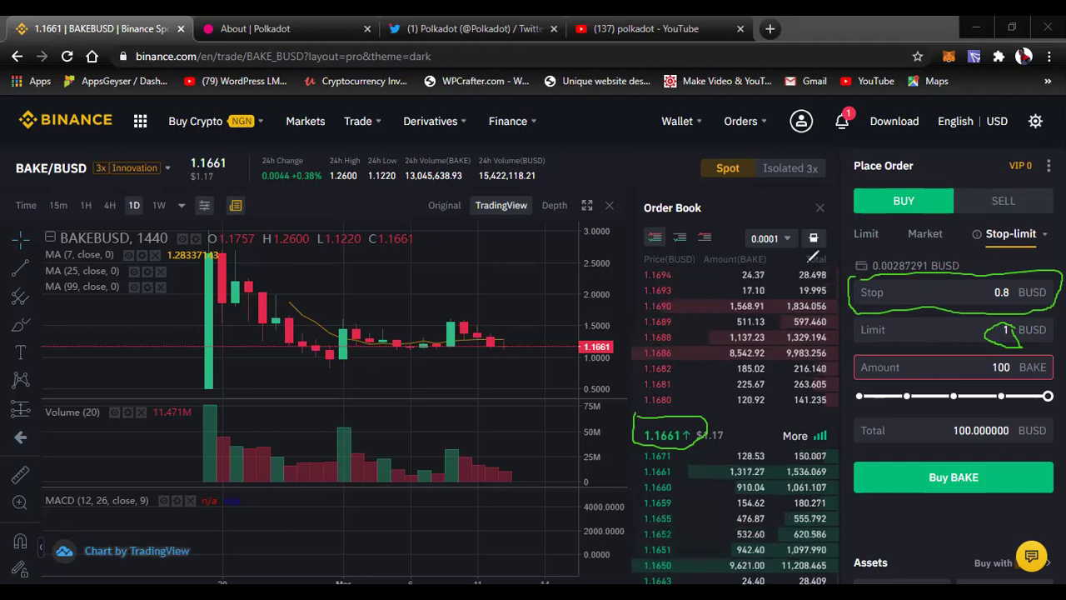
Switch the BAKE/BUSD order form to a Stop-limit sell, with the limit prefilled at 1.1660.
key(e)
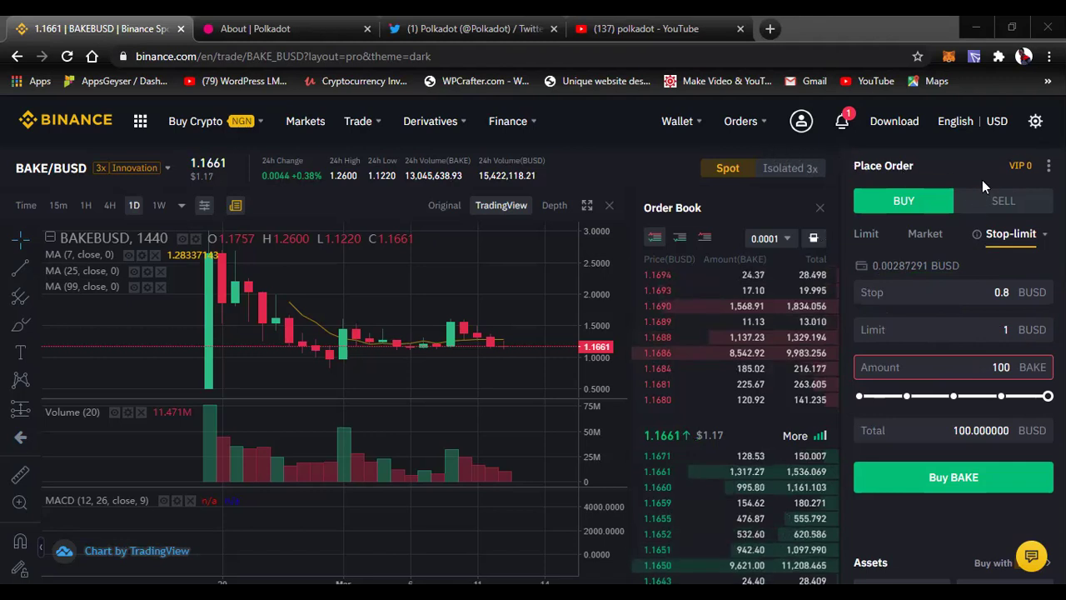
click(996, 201)
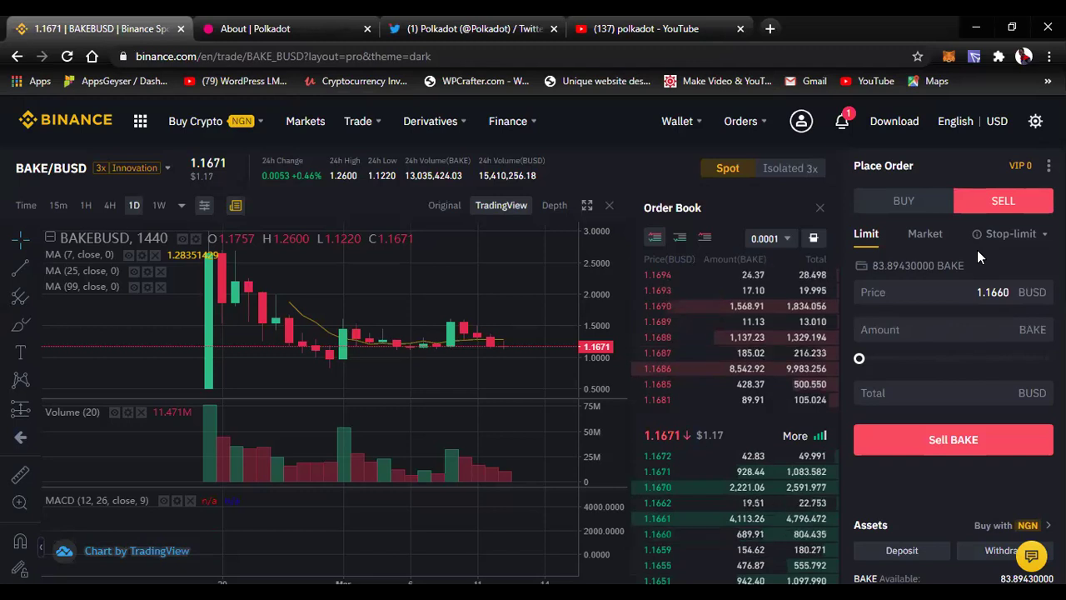
click(1010, 236)
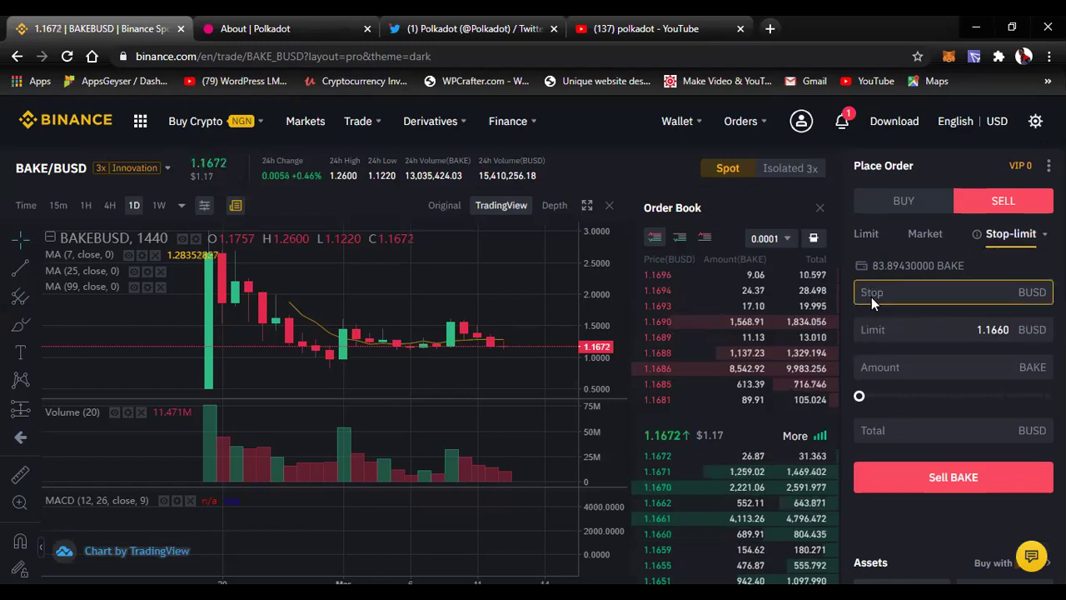
click(956, 291)
click(903, 322)
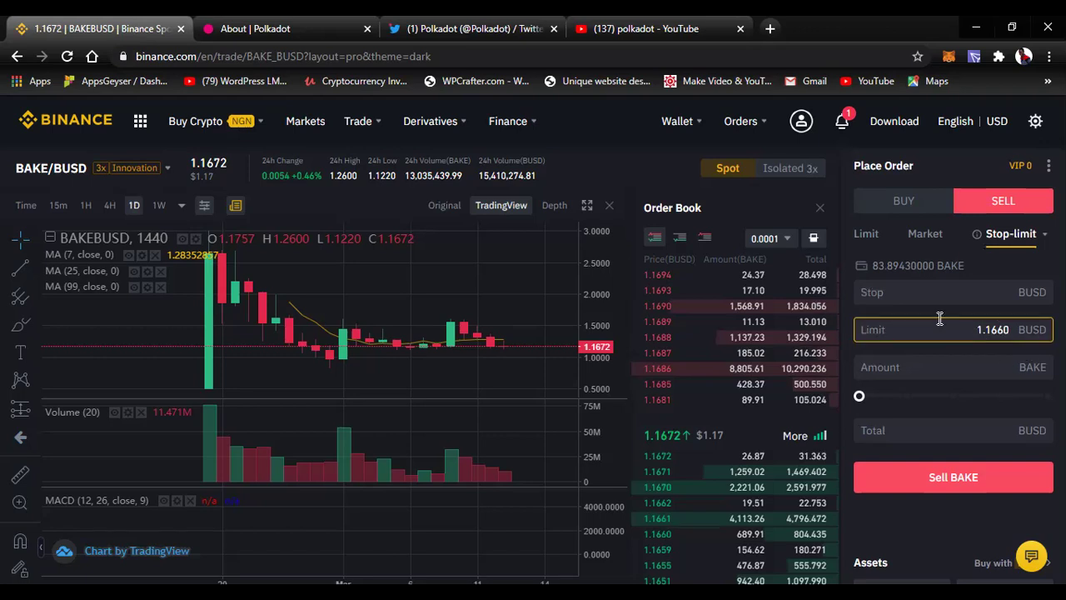
click(891, 275)
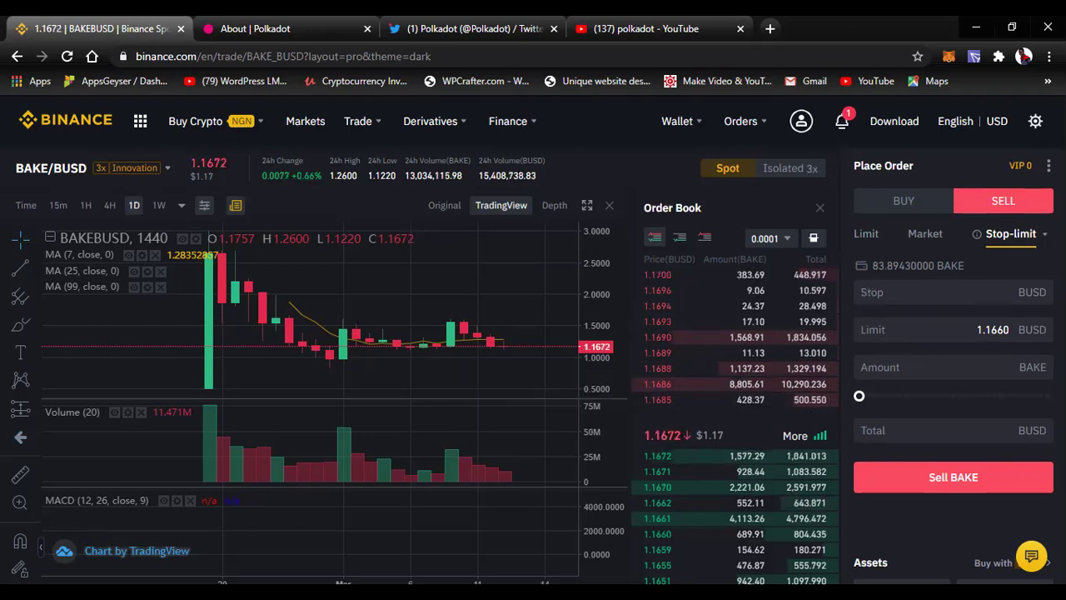
click(974, 330)
click(916, 367)
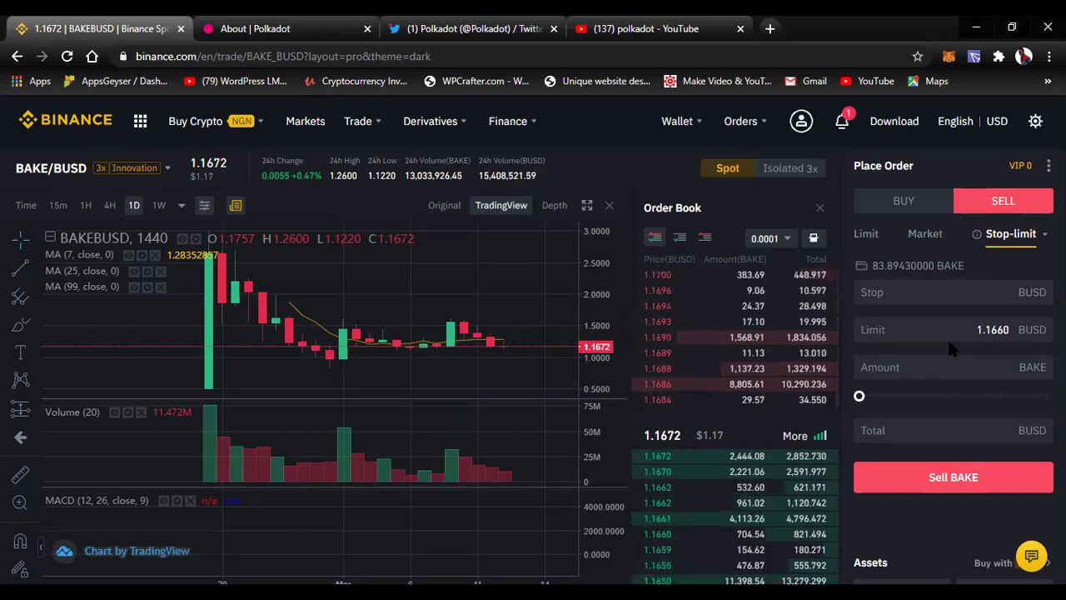
click(968, 284)
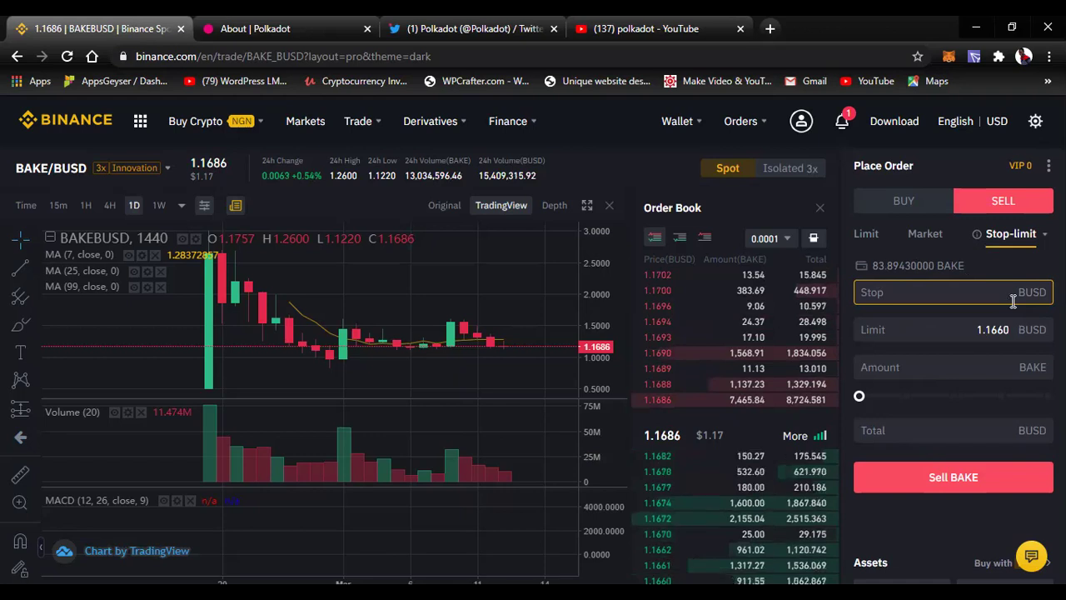
Set the stop price to 1 and replace the 1.1660 limit price with 0.7.
text(1)
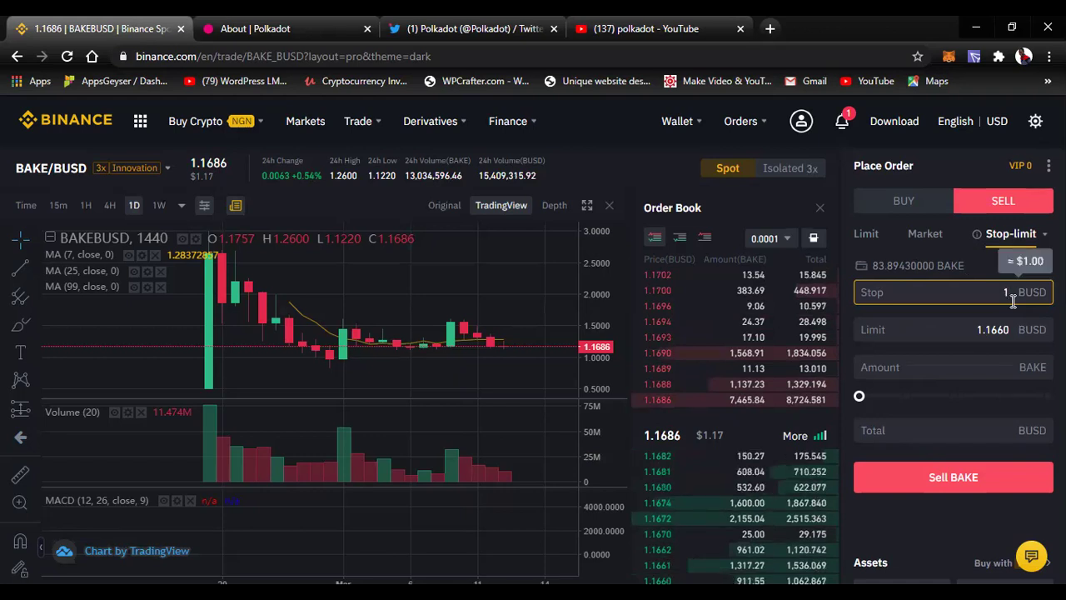
click(1011, 323)
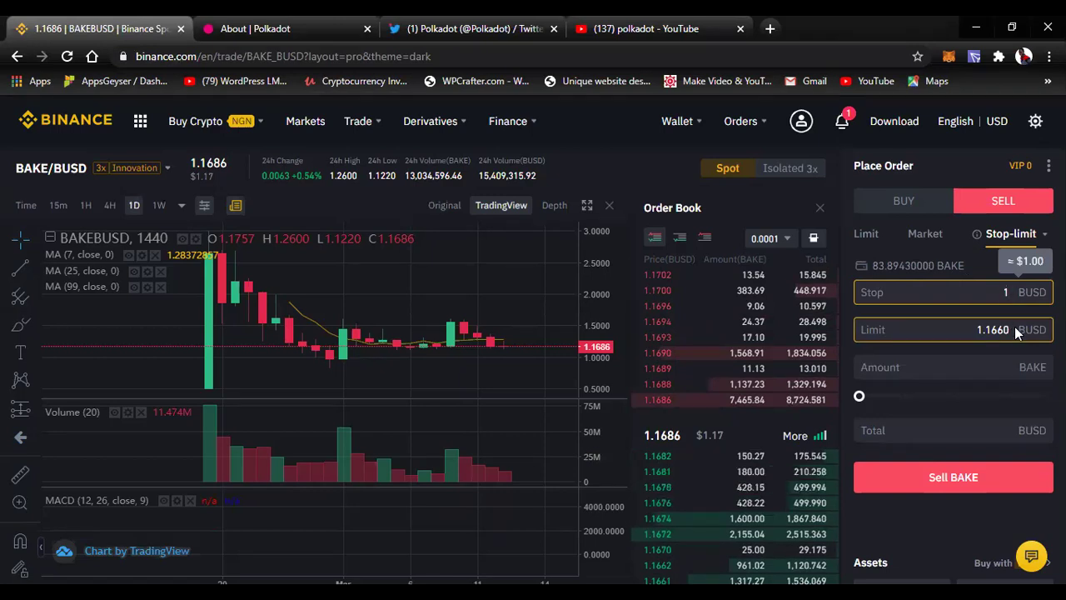
drag(1013, 323, 966, 329)
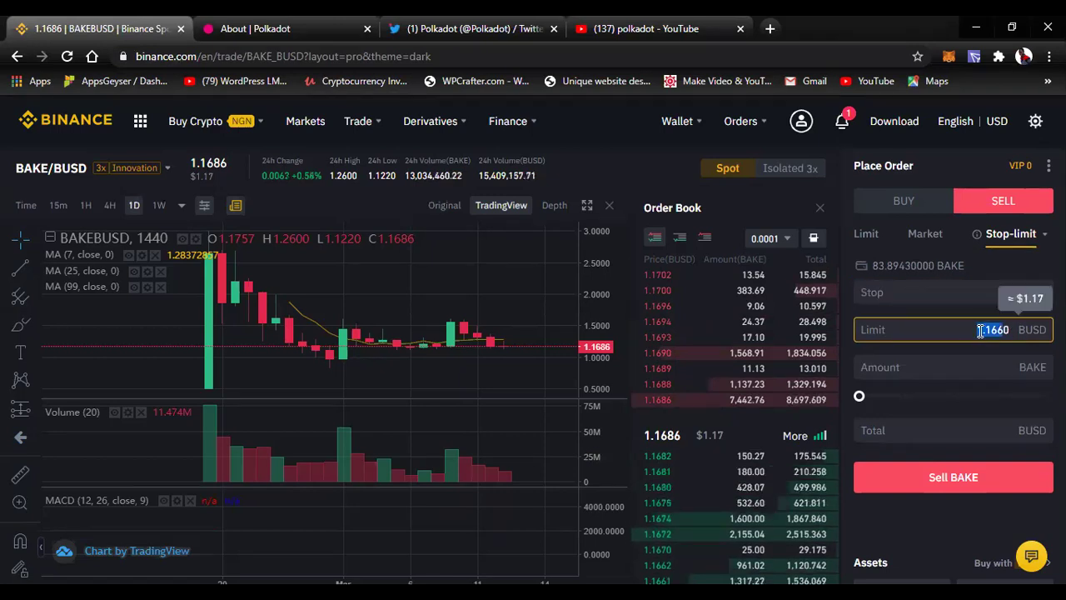
click(1015, 330)
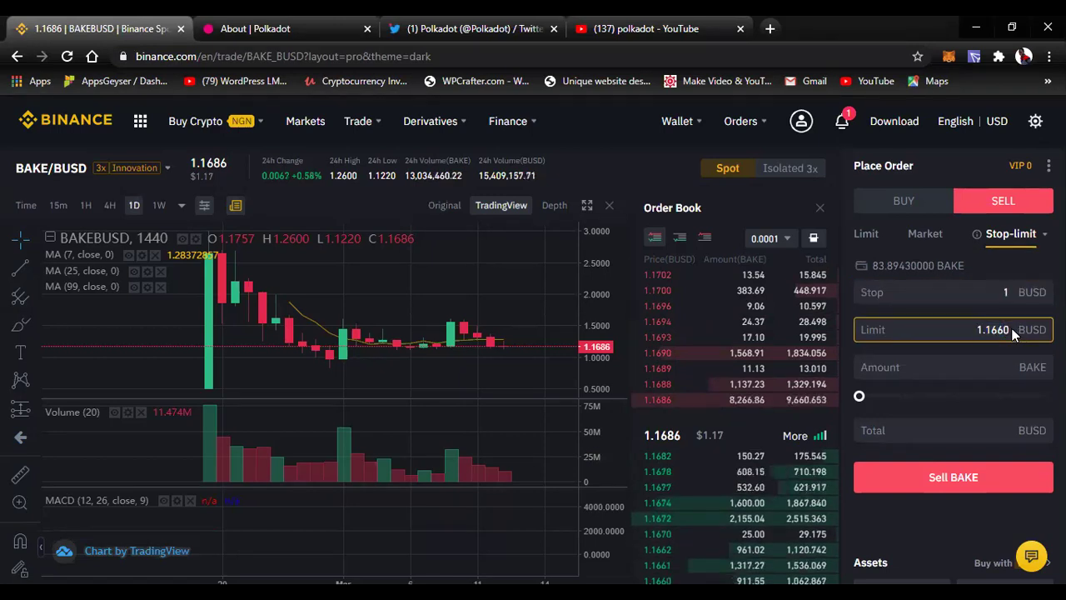
click(1013, 325)
key(BackSpace)
key(BackSpace)
key(BackSpace)
key(BackSpace)
key(BackSpace)
key(BackSpace)
text(0)
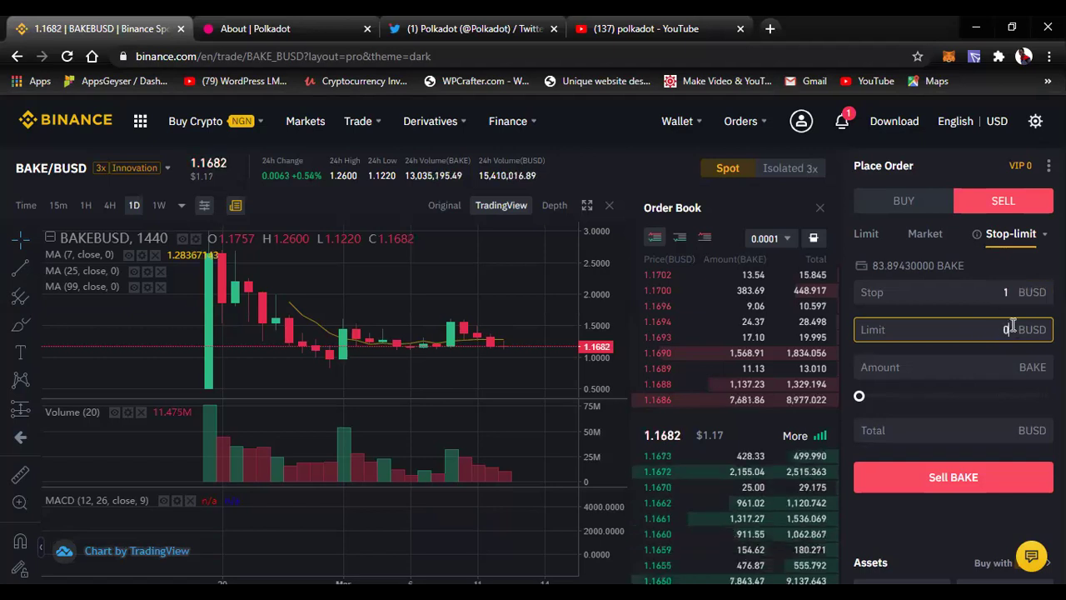
text(.7)
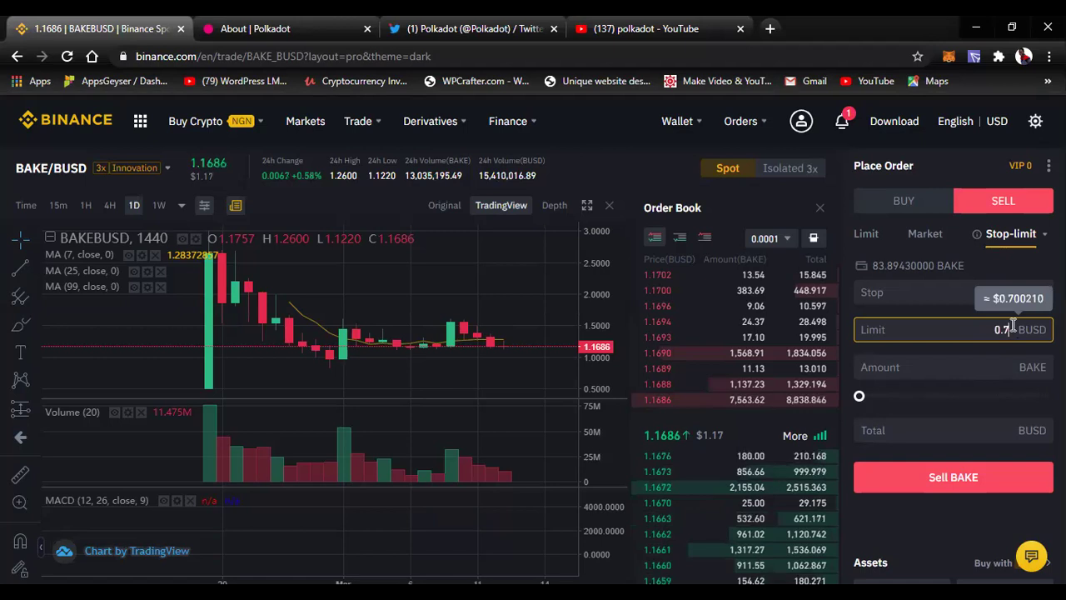
Sell the full 83.89 BAKE balance and submit the 58.723 BUSD order for review.
click(999, 368)
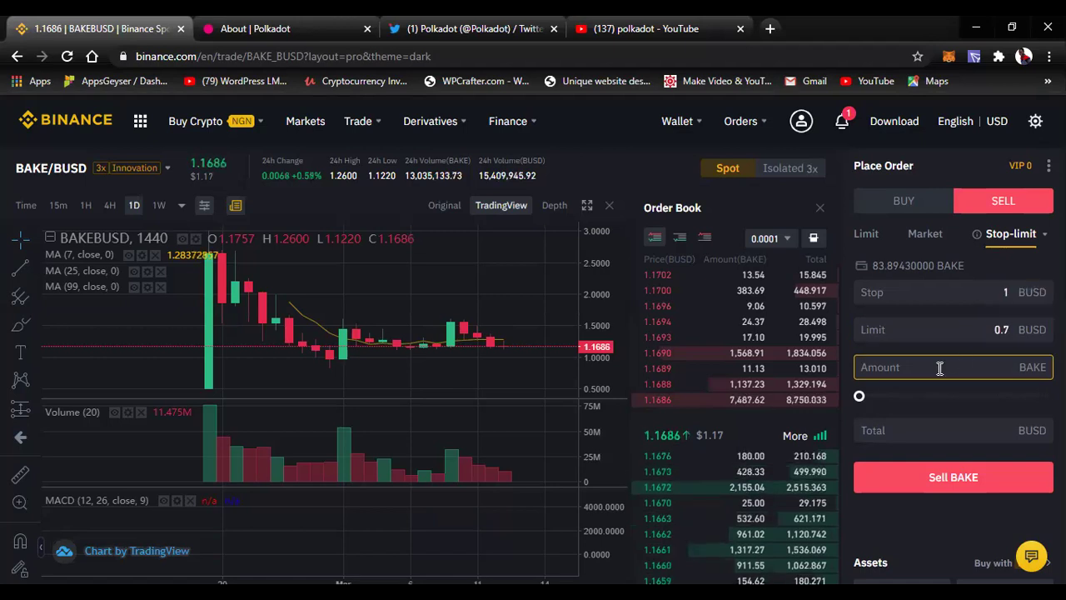
drag(859, 397, 1047, 397)
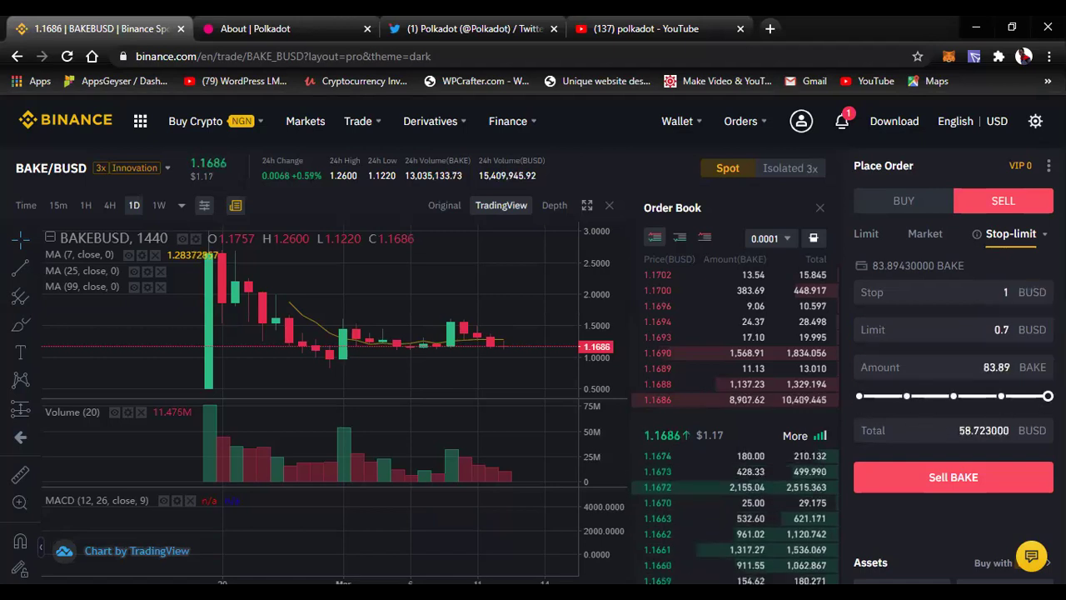
click(962, 478)
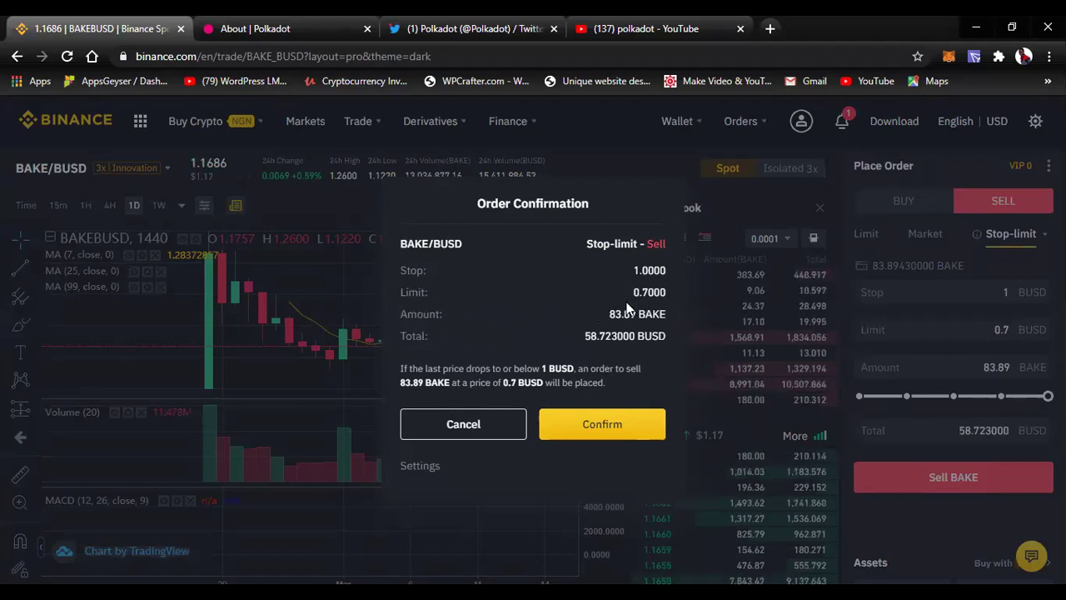
Confirm the stop-limit sell and scroll down to see it listed under Open Orders.
click(587, 425)
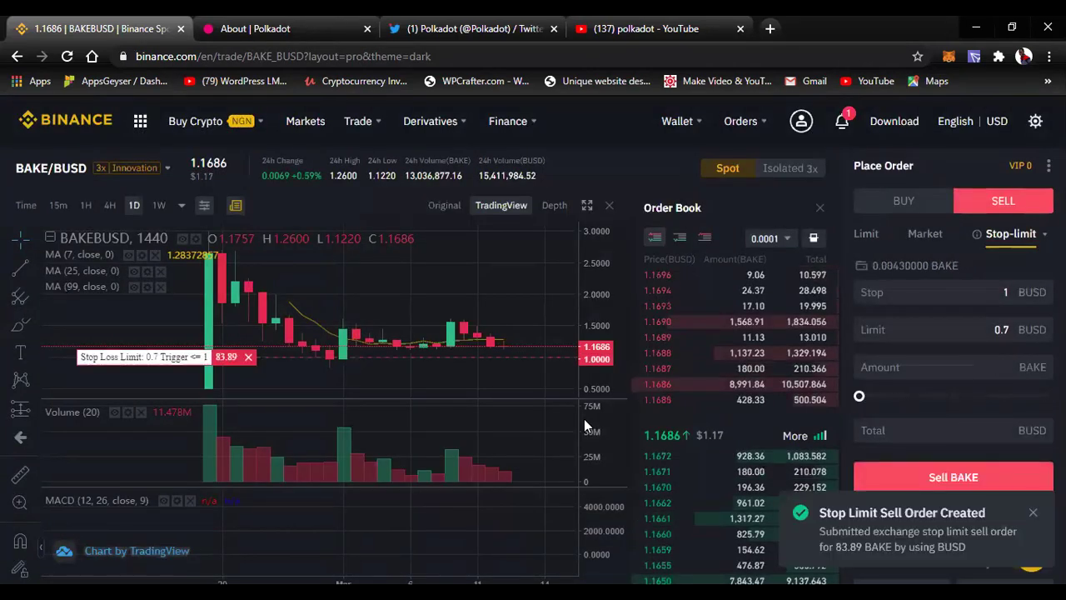
scroll(336, 383, down, 4)
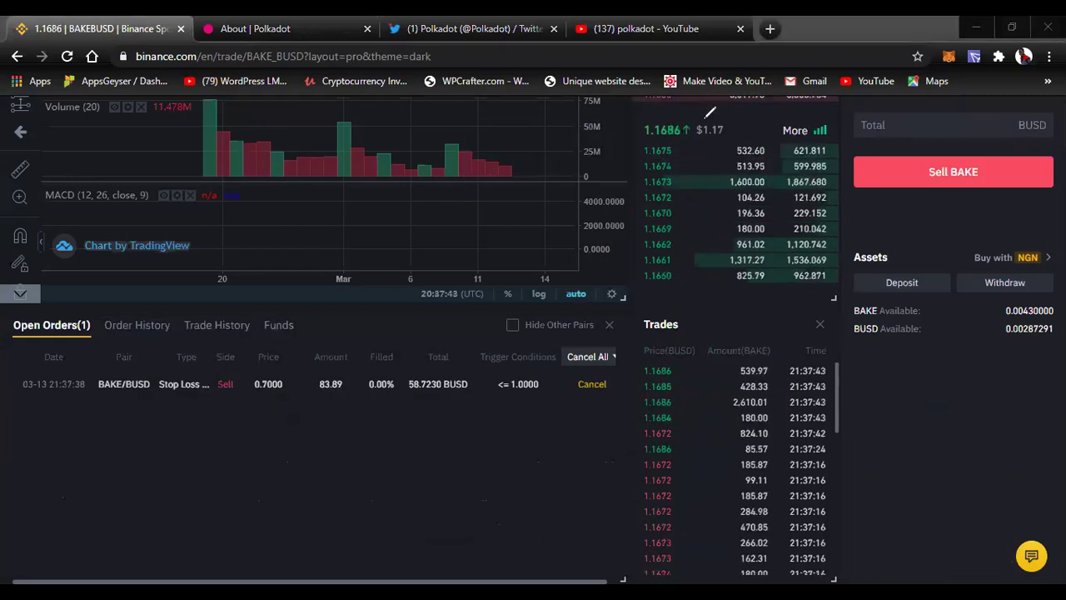
mouse_move(468, 350)
mouse_down()
mouse_move(559, 338)
mouse_move(563, 404)
mouse_move(512, 406)
mouse_move(481, 348)
mouse_up()
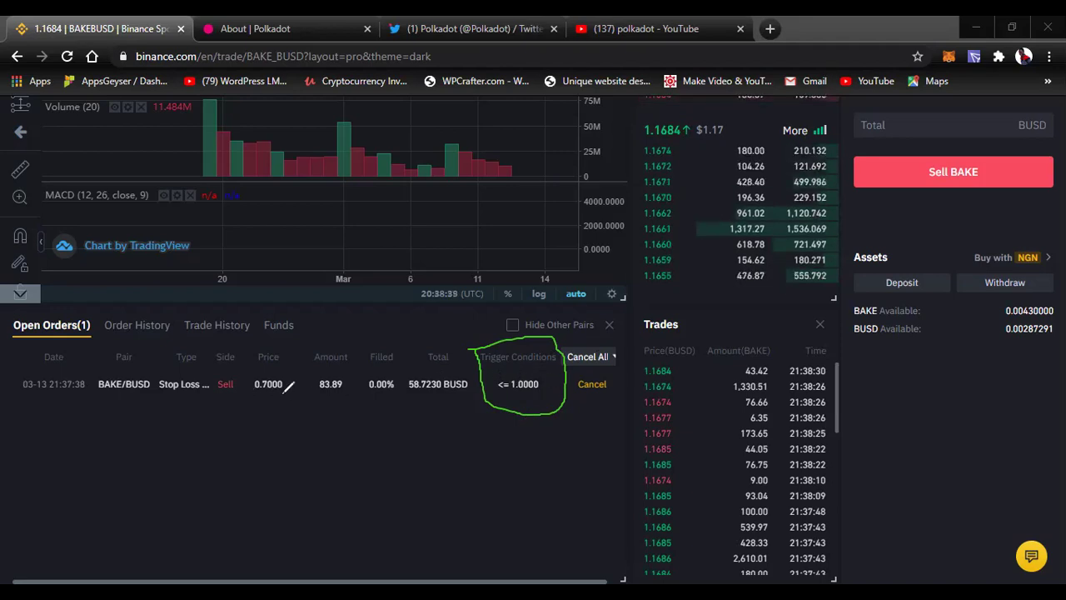
mouse_move(292, 348)
mouse_down()
mouse_move(254, 358)
mouse_move(253, 400)
mouse_move(288, 398)
mouse_move(288, 348)
mouse_up()
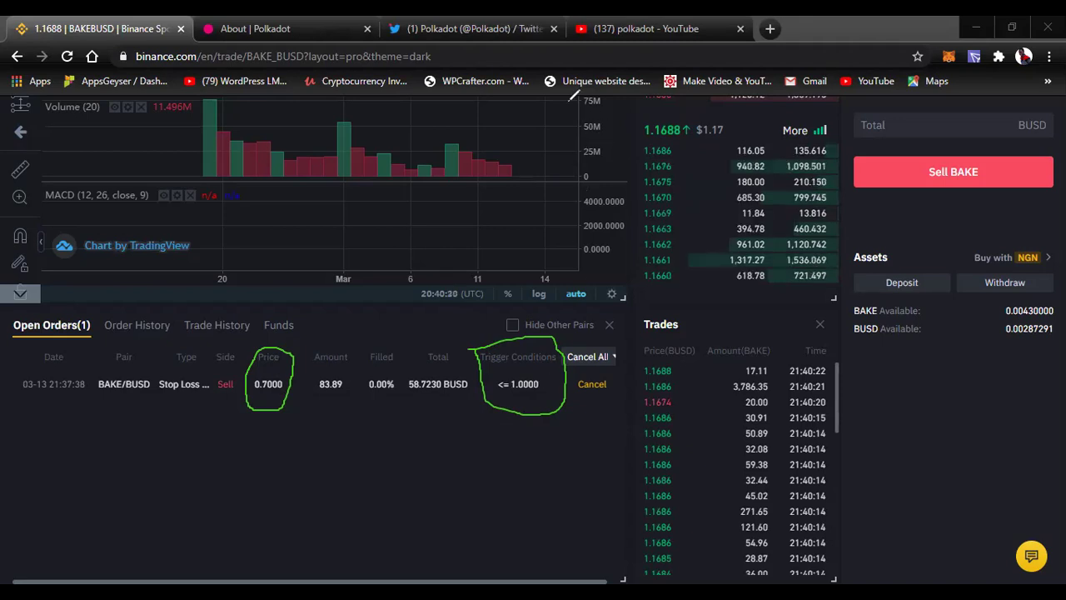
key(e)
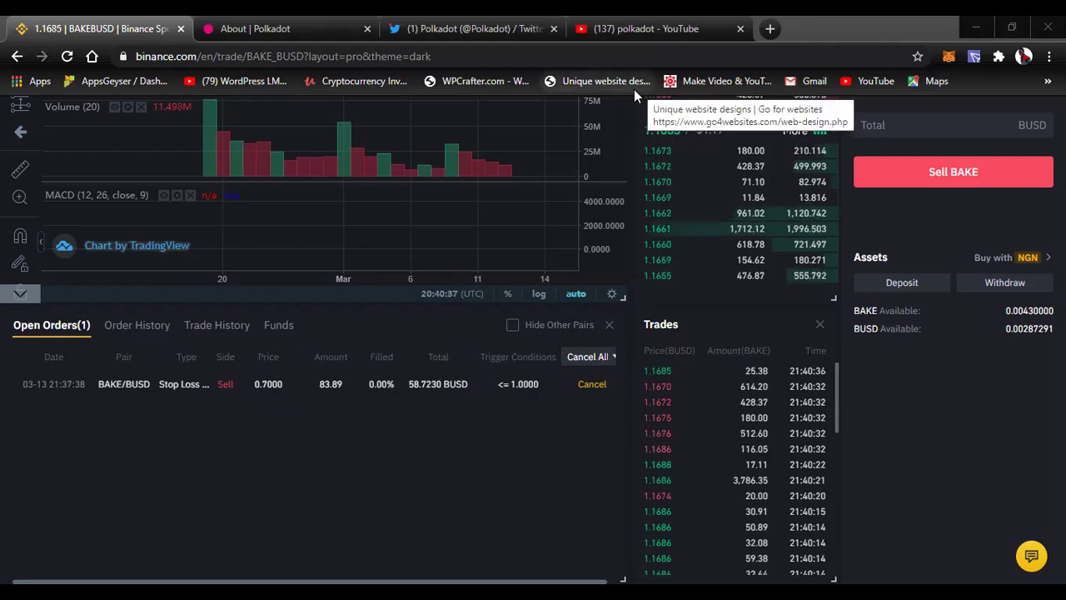
Cancel the open stop-loss sell order, then start a Windows taskbar search.
click(593, 384)
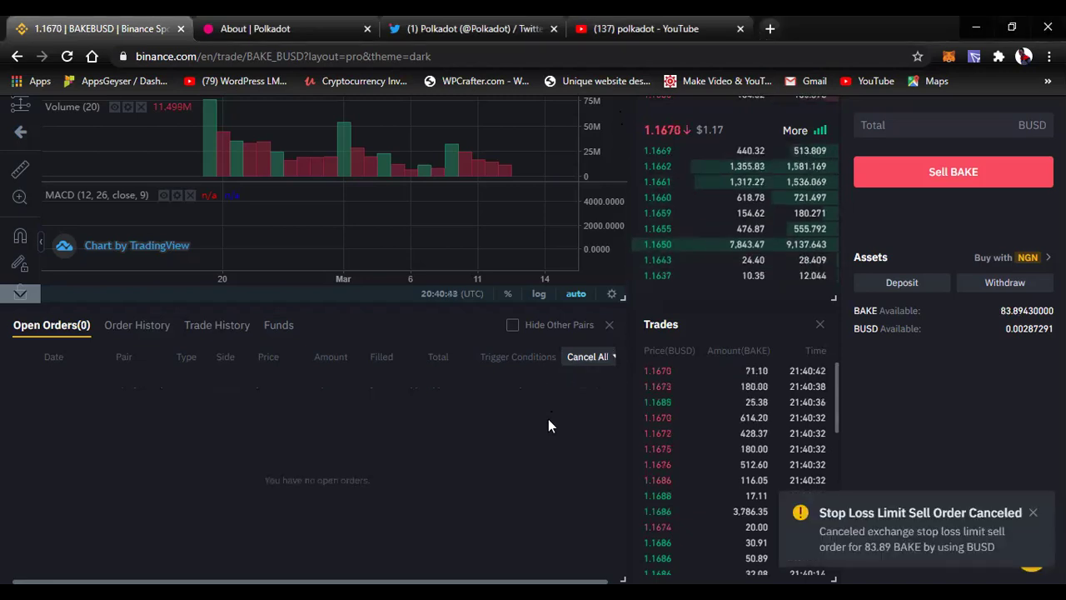
scroll(684, 307, up, 2)
scroll(687, 311, up, 1)
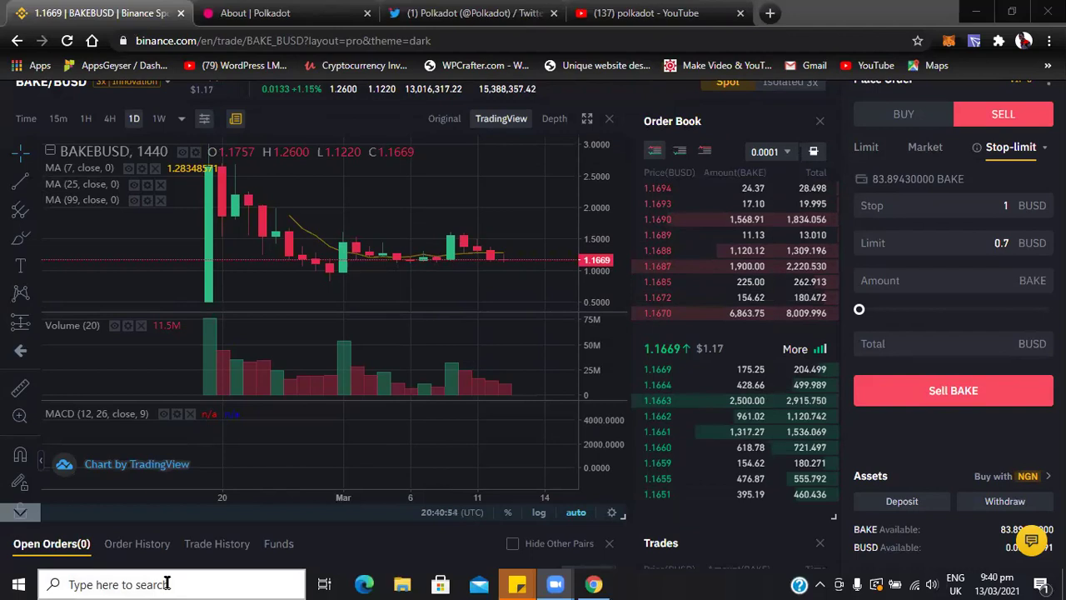
click(166, 584)
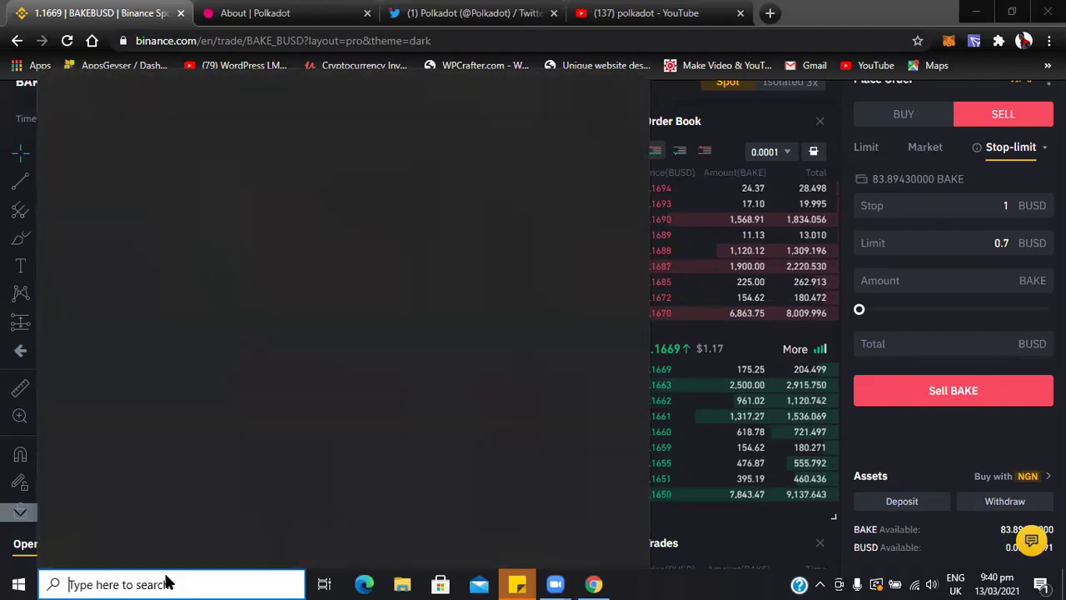
Search for 'cal' and launch the Calculator app.
text(cal)
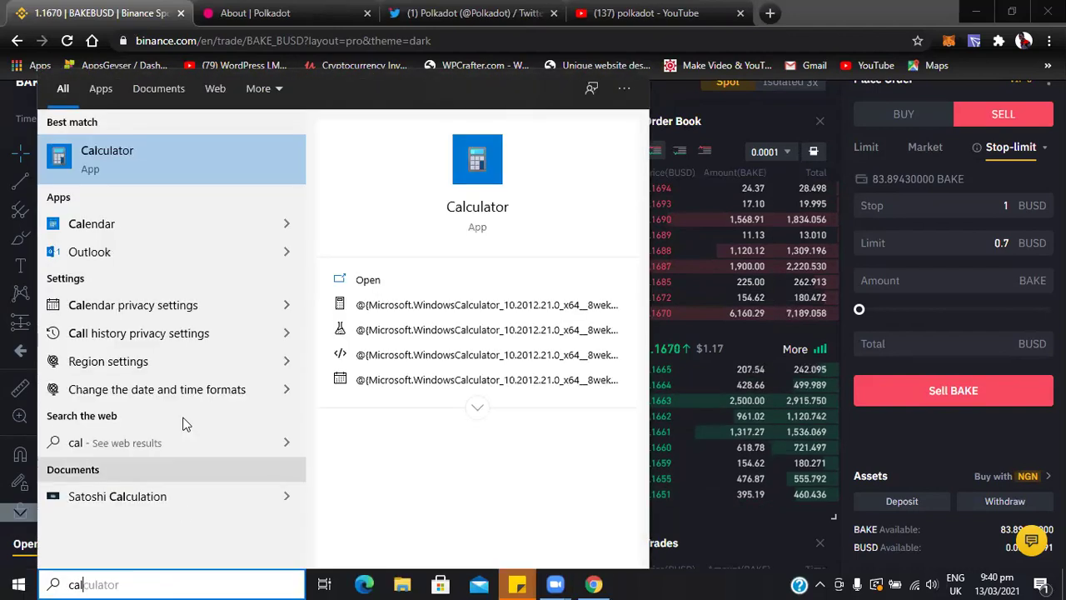
click(93, 153)
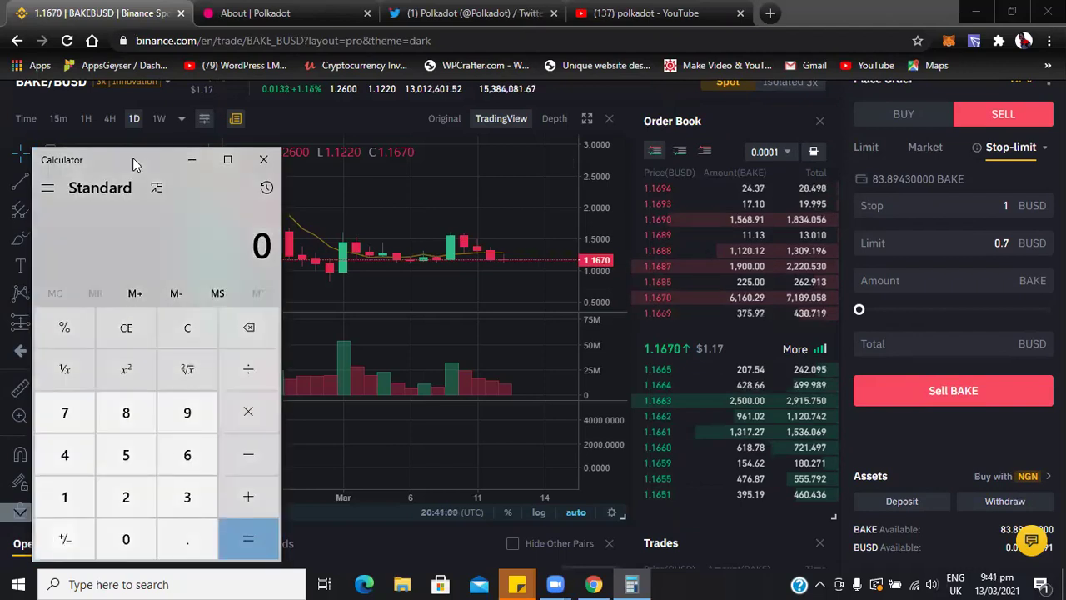
Move the Calculator window to the right and clear a mistaken 1.16 entry.
drag(133, 158, 228, 139)
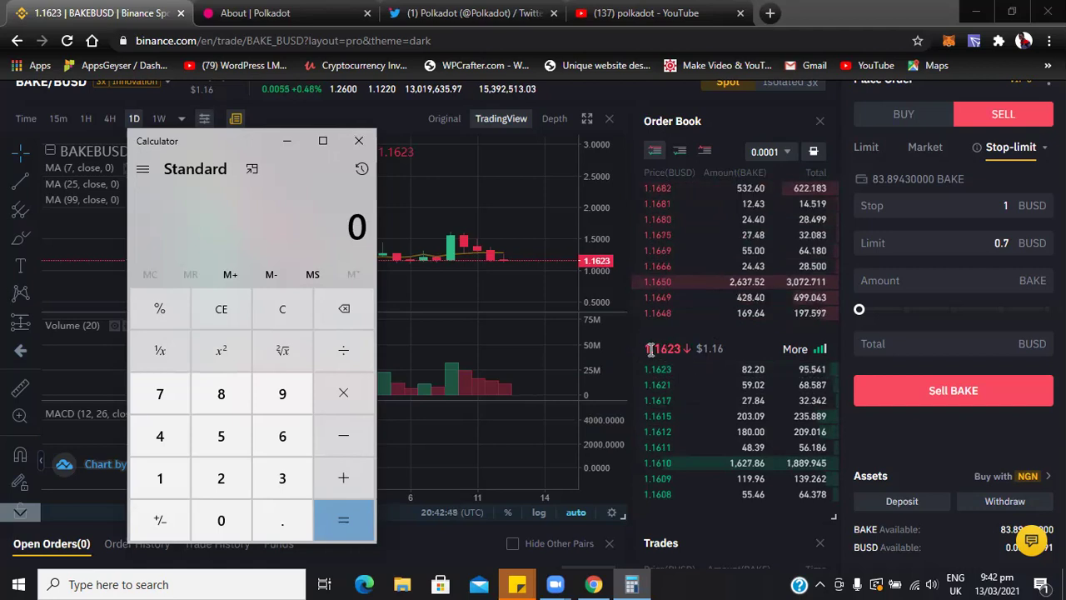
click(158, 475)
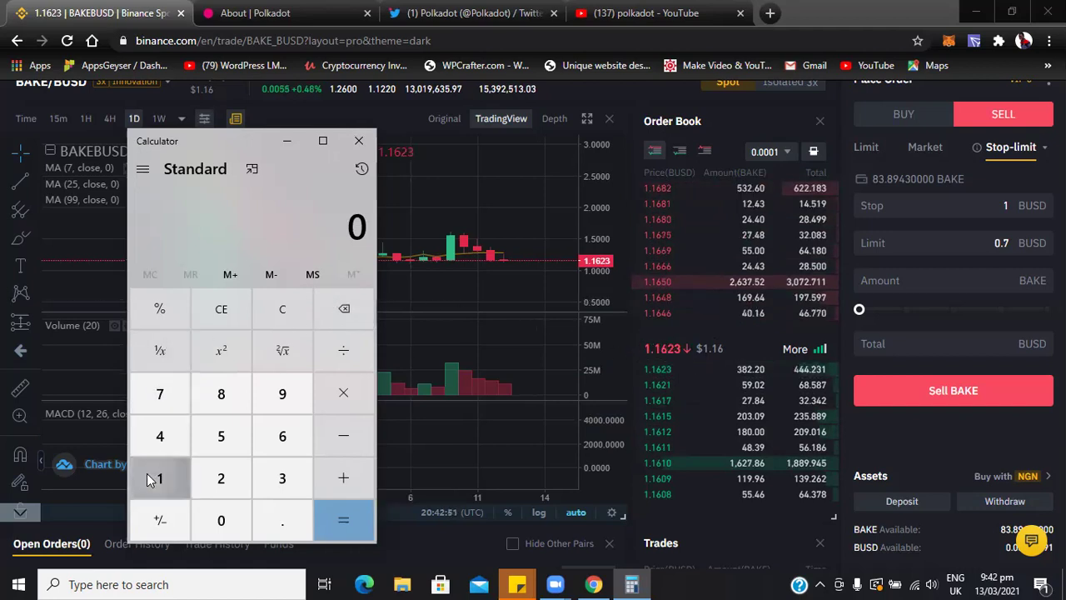
click(274, 518)
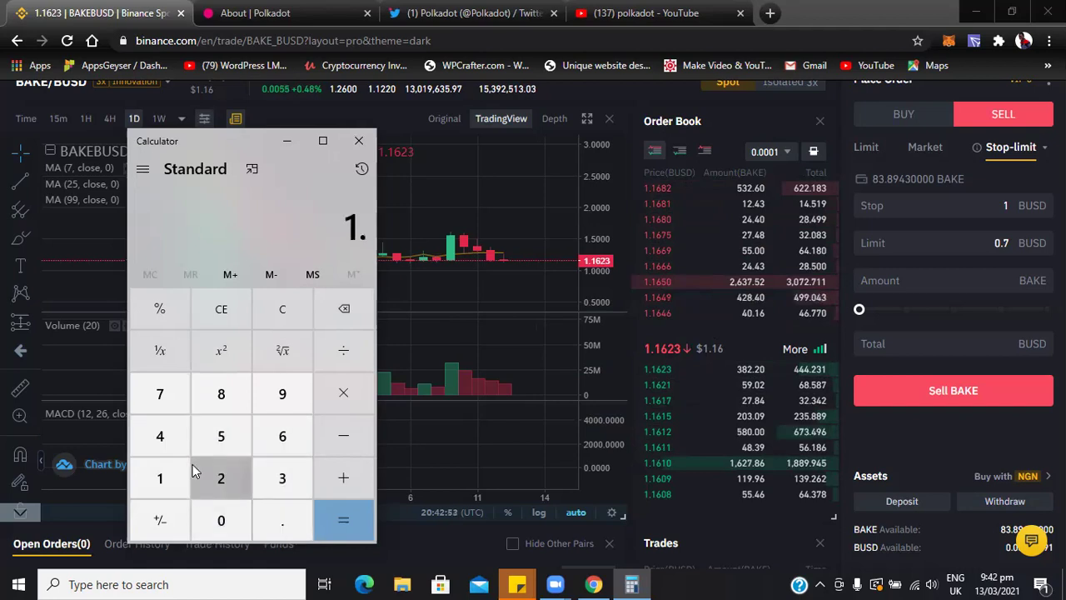
key(1)
click(279, 437)
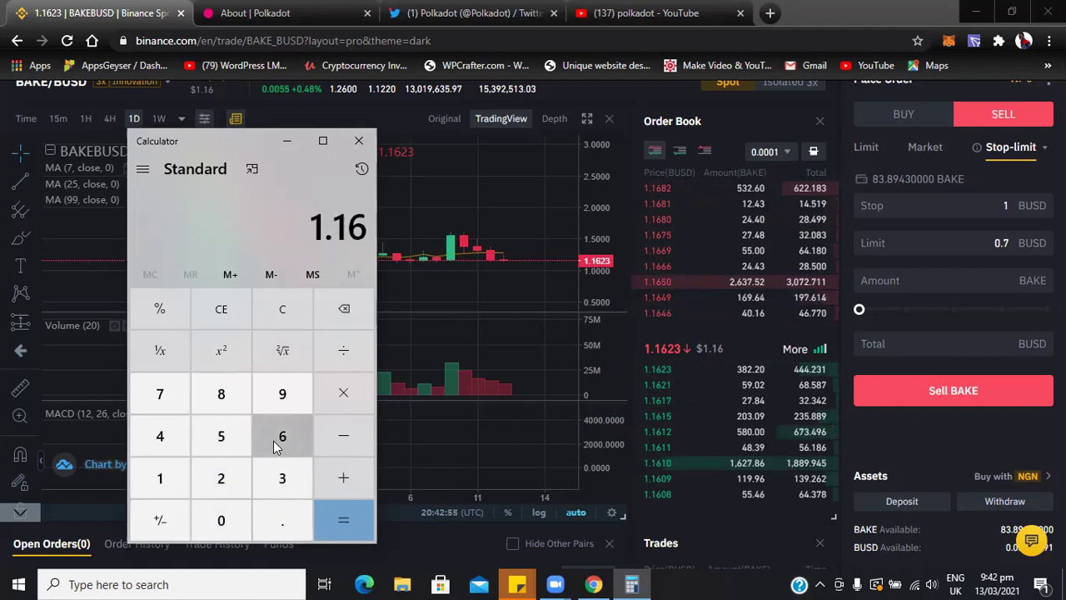
click(340, 325)
click(340, 324)
click(340, 325)
click(340, 325)
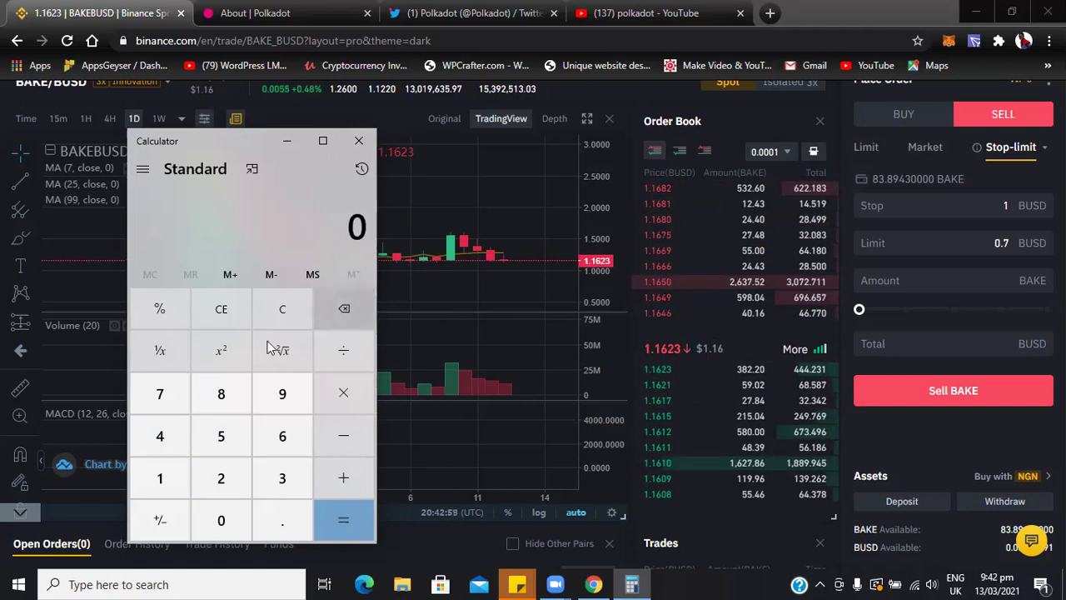
Compute 100 ÷ 1.16 = 86.20689655172414 and select the result.
click(160, 478)
click(220, 517)
click(221, 516)
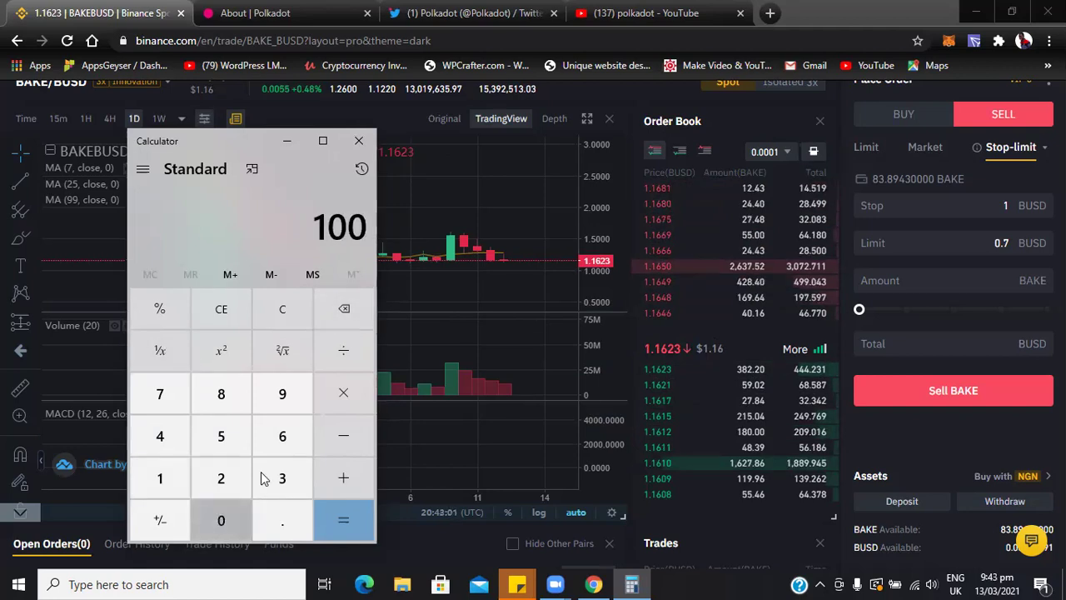
click(342, 354)
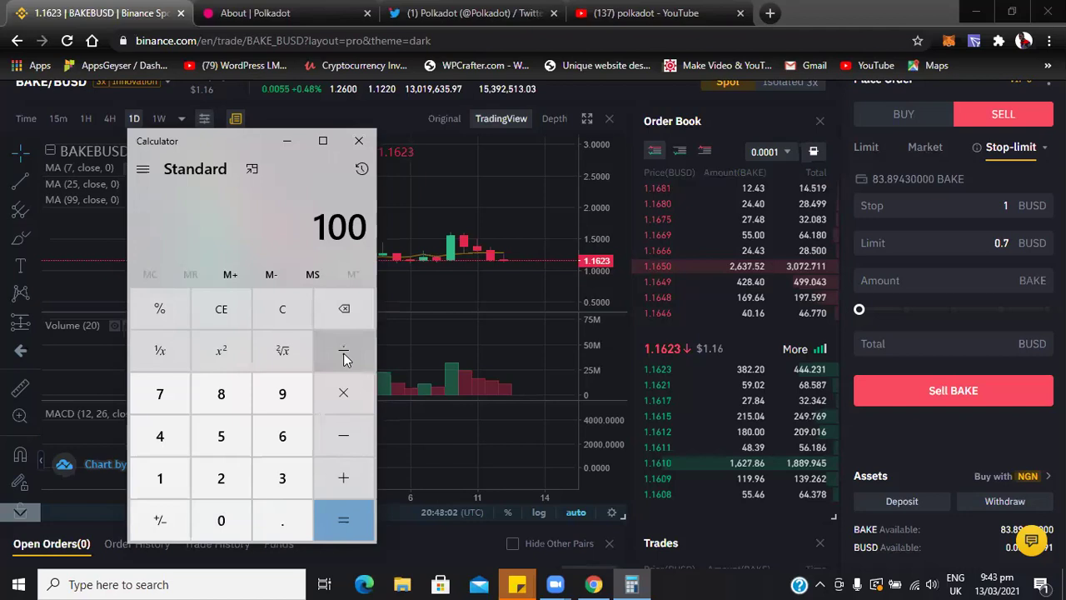
click(164, 475)
click(282, 516)
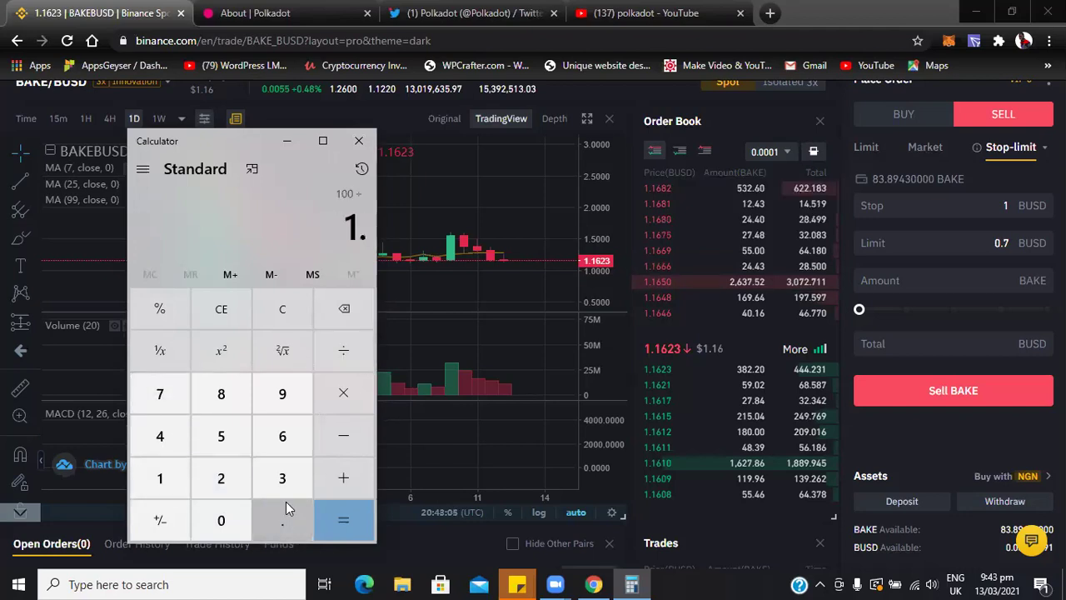
click(159, 475)
click(284, 437)
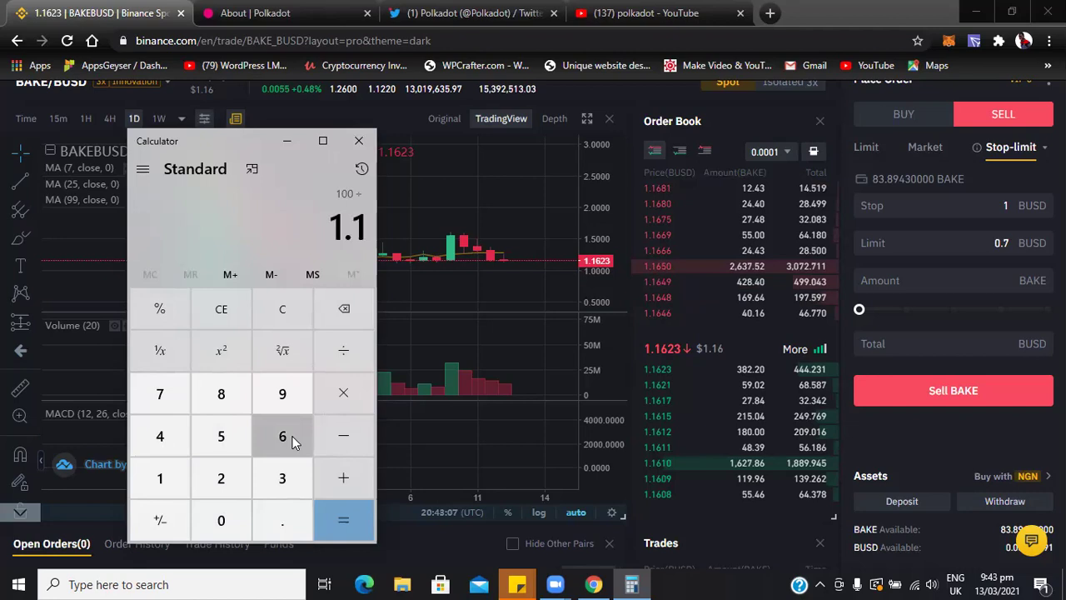
click(345, 521)
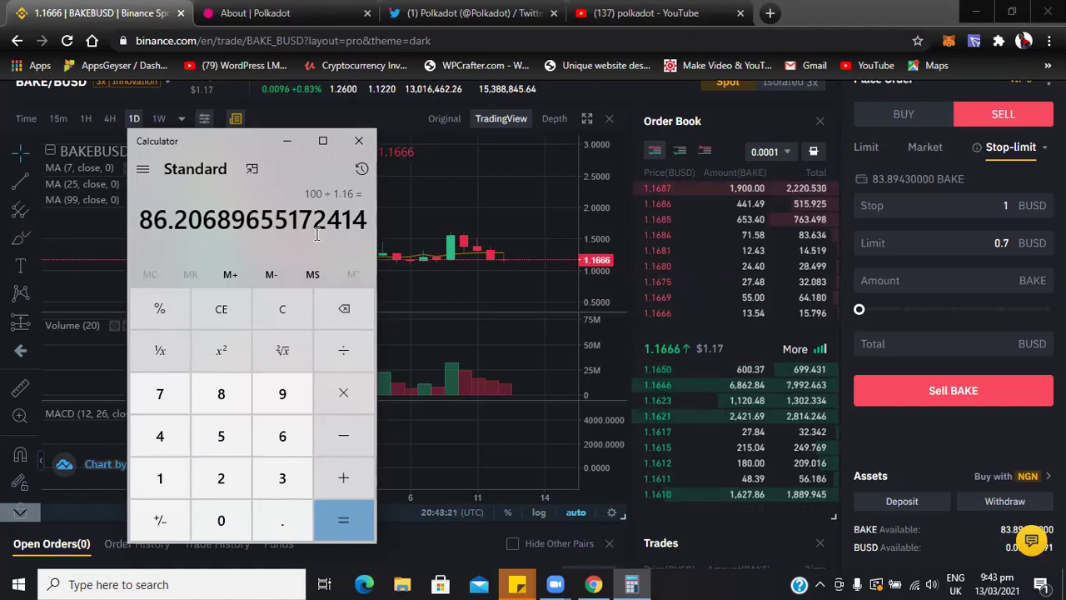
drag(144, 220, 364, 231)
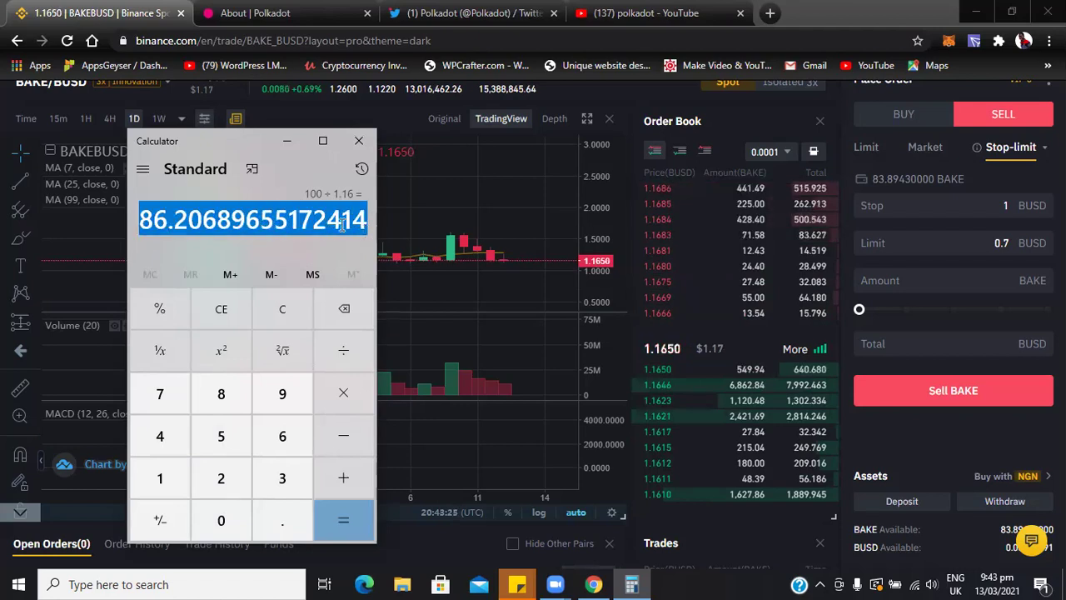
Copy the 86.20689655172414 result and create a new blank sticky note.
right_click(341, 225)
click(364, 240)
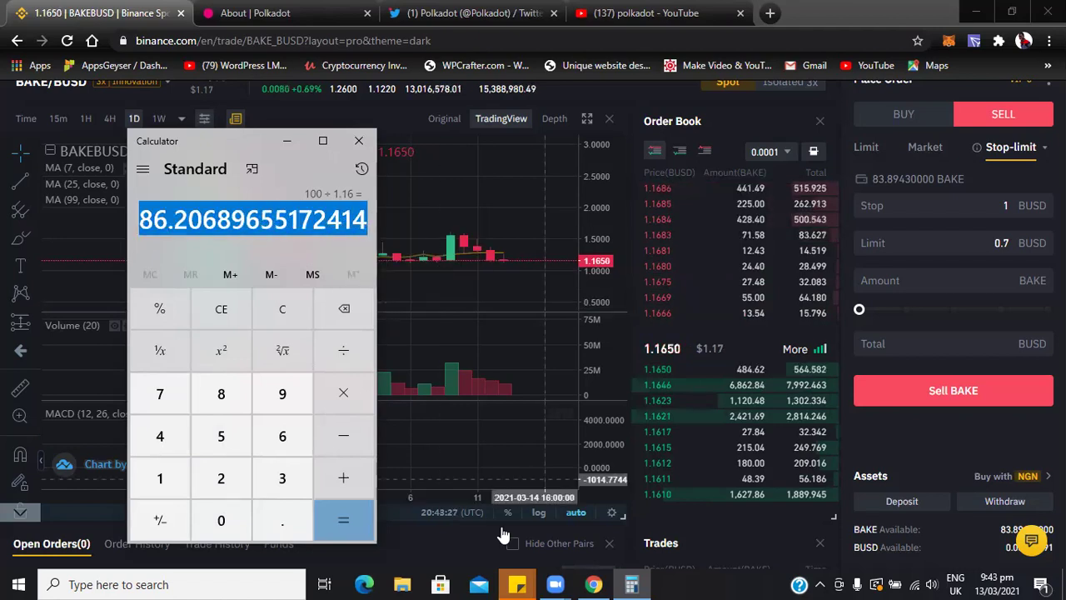
mouse_move(515, 582)
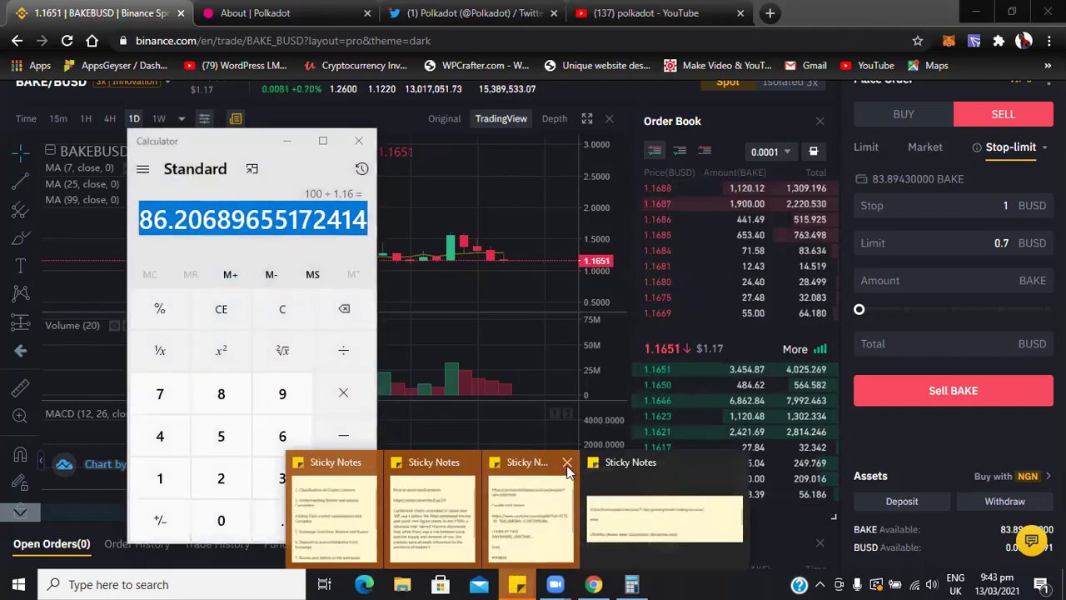
click(659, 506)
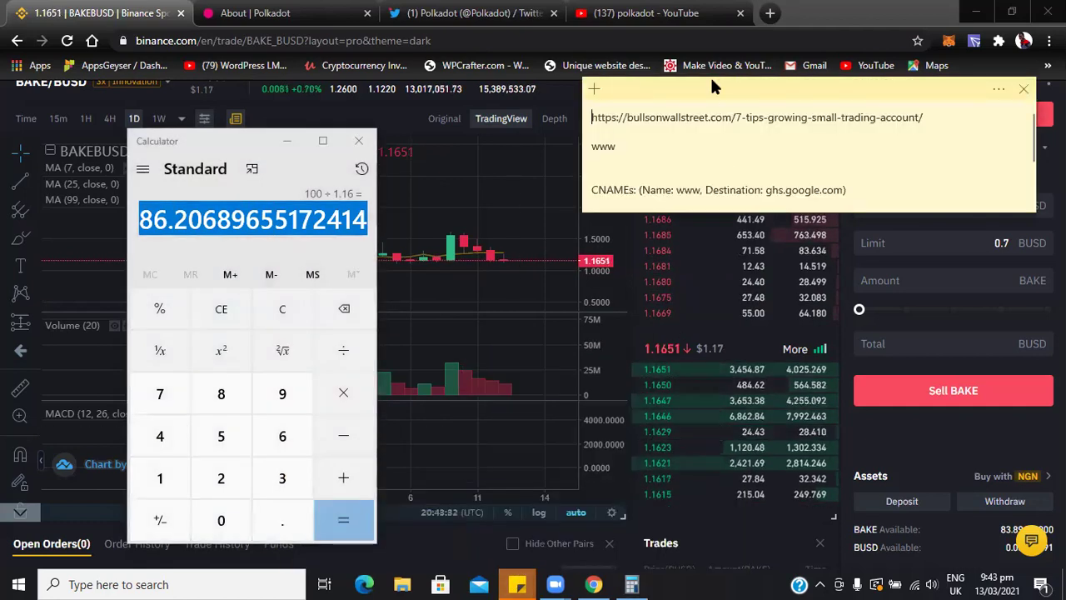
click(597, 90)
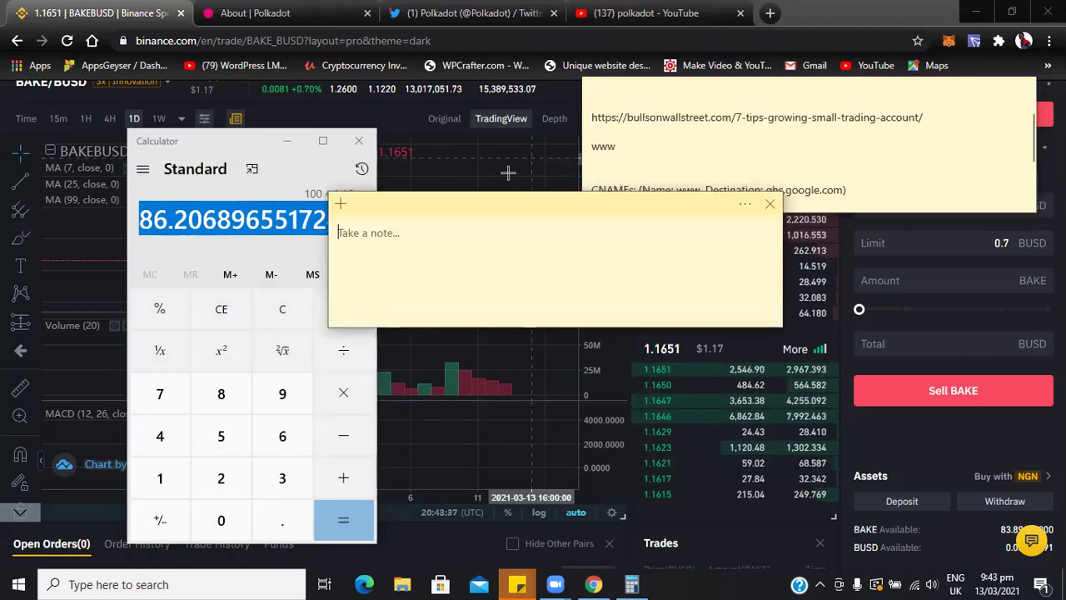
Paste the result into the note and position it above the trading page beside Calculator.
click(593, 584)
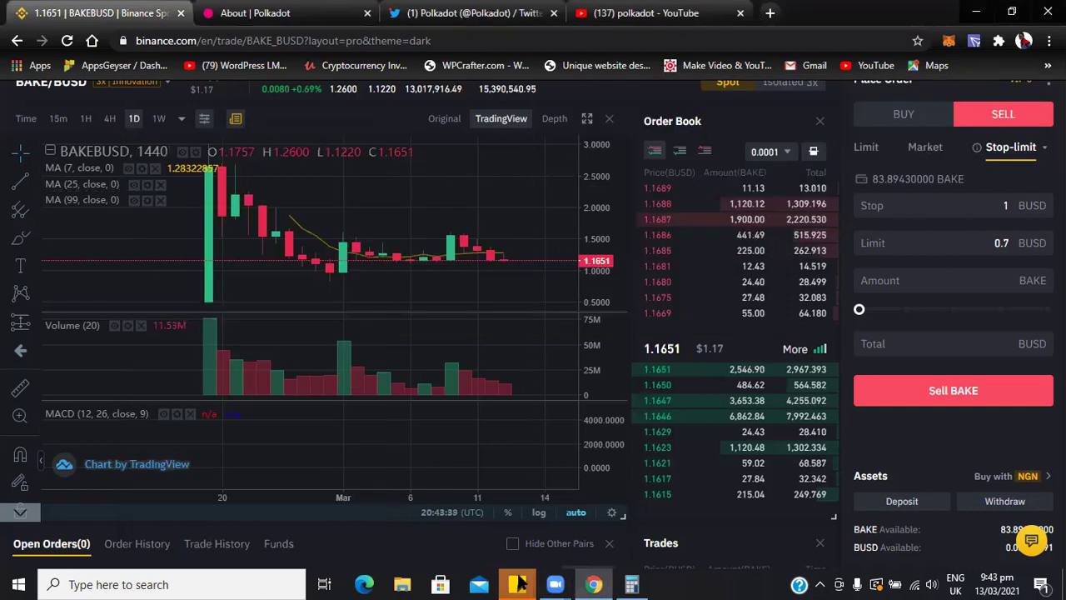
mouse_move(518, 583)
click(720, 521)
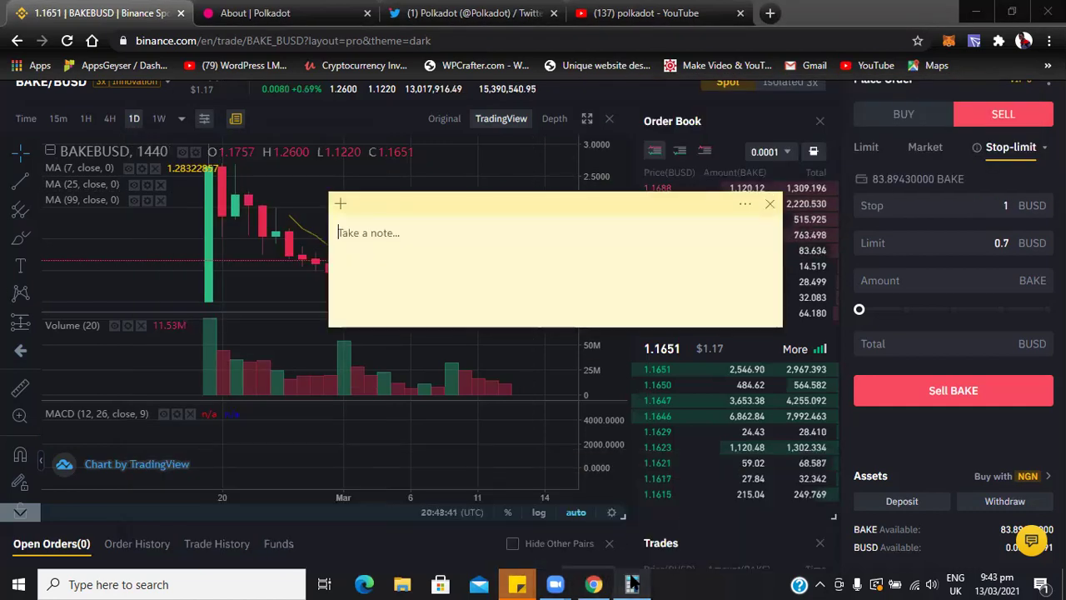
click(631, 584)
click(492, 250)
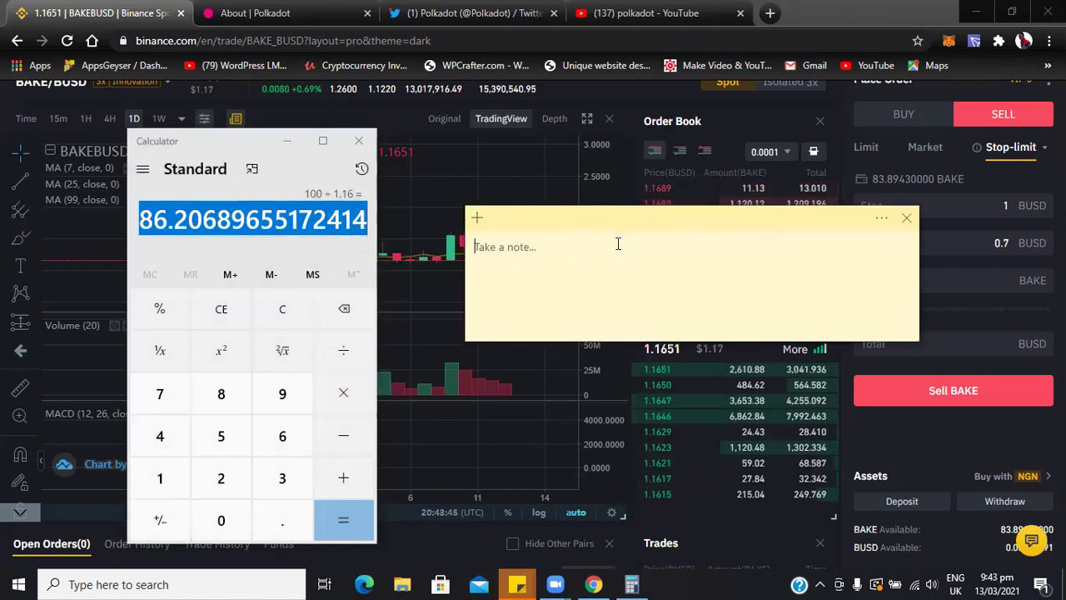
key(ctrl+v)
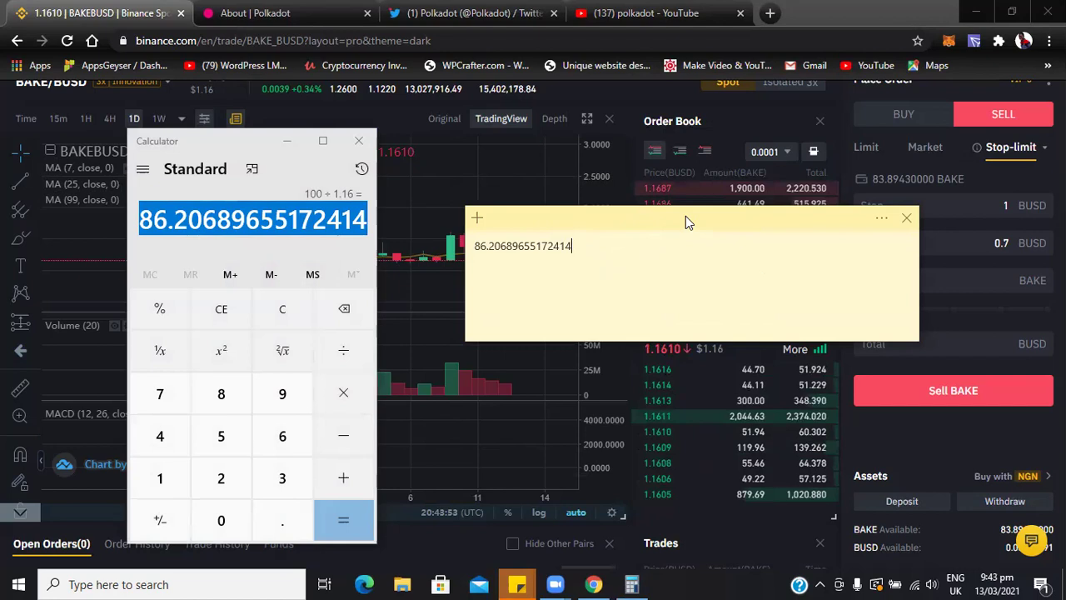
drag(687, 216, 659, 43)
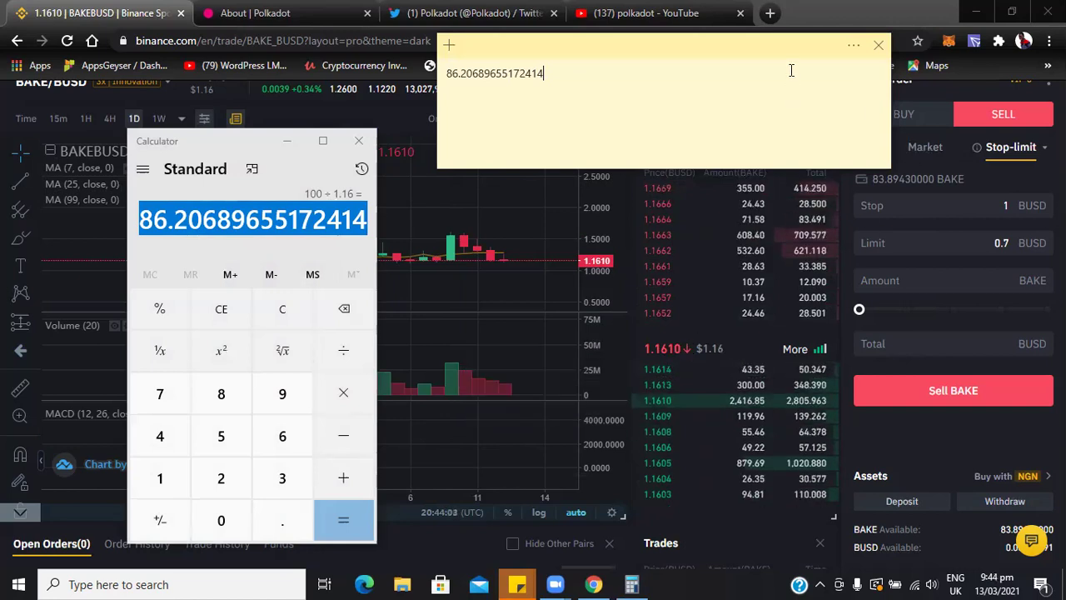
drag(787, 53, 782, 89)
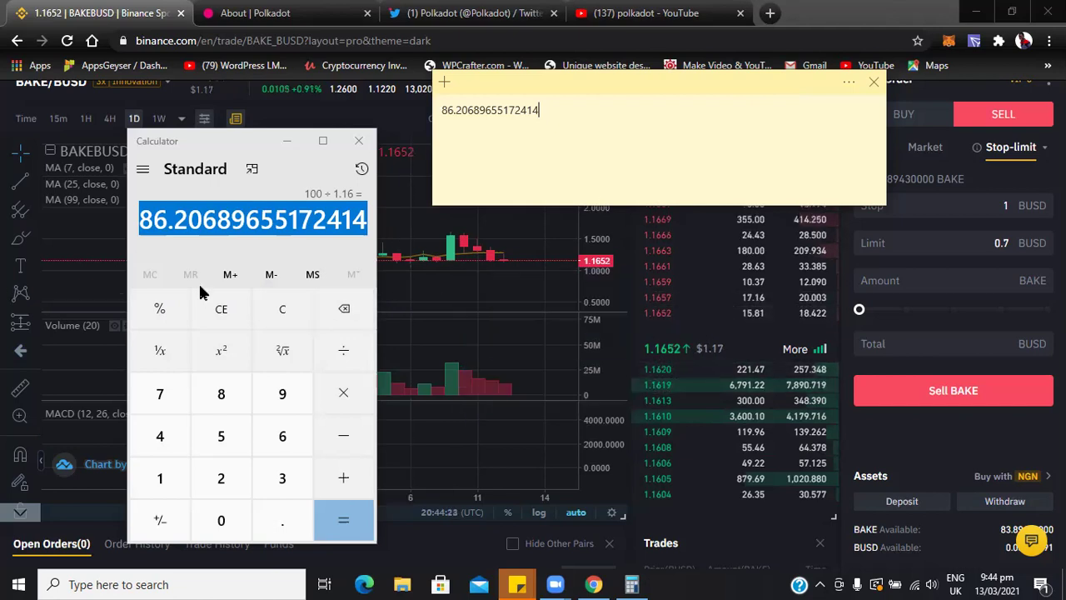
Clear Calculator and compute 1.16 ÷ 100 = 0.0116.
click(352, 319)
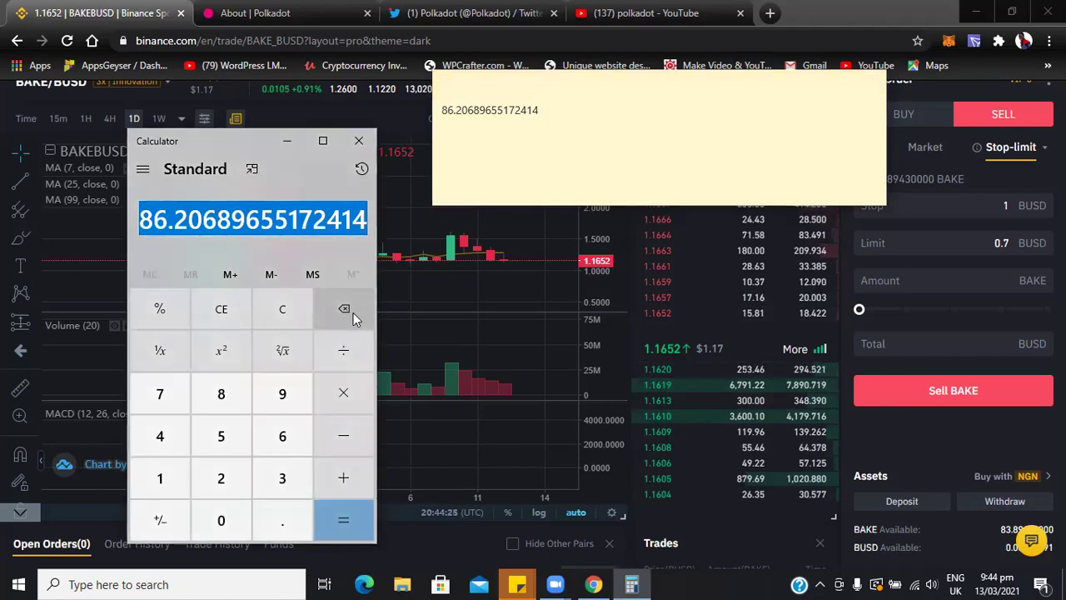
click(287, 309)
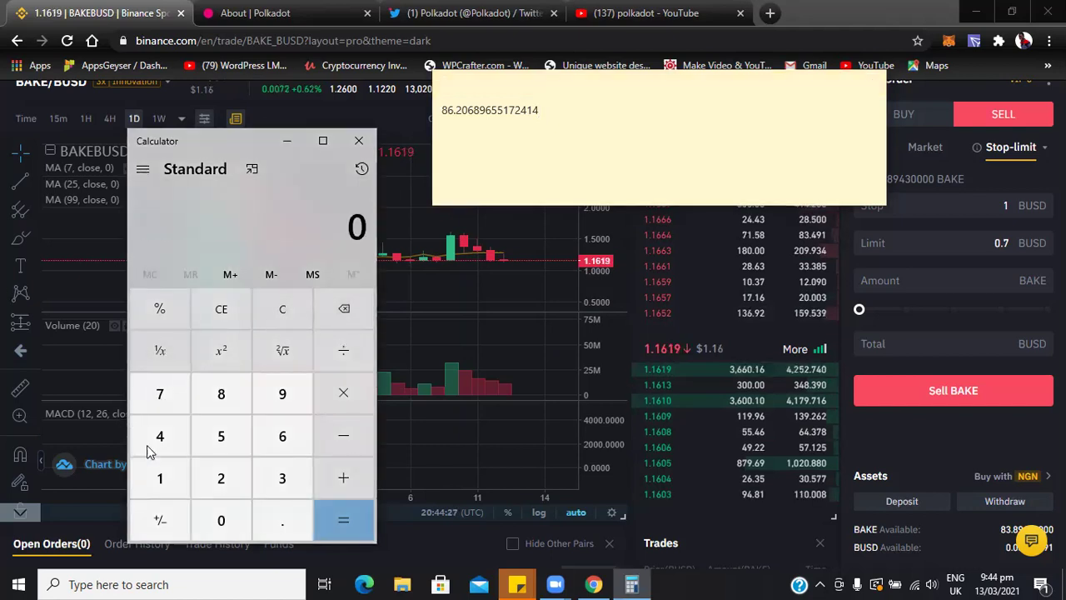
click(164, 478)
click(282, 520)
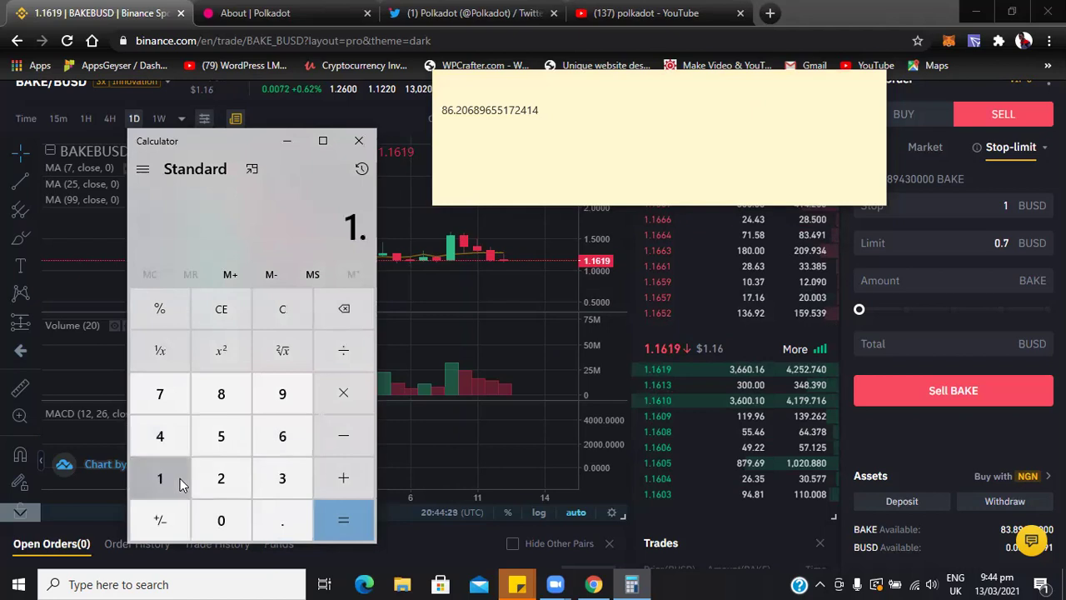
key(1)
click(282, 436)
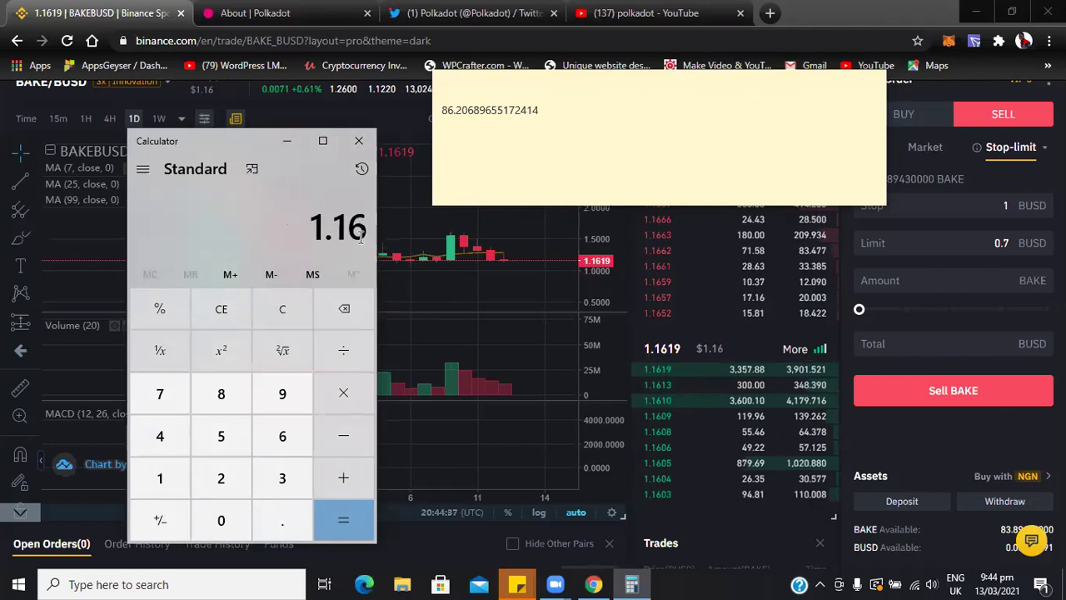
click(344, 350)
click(159, 471)
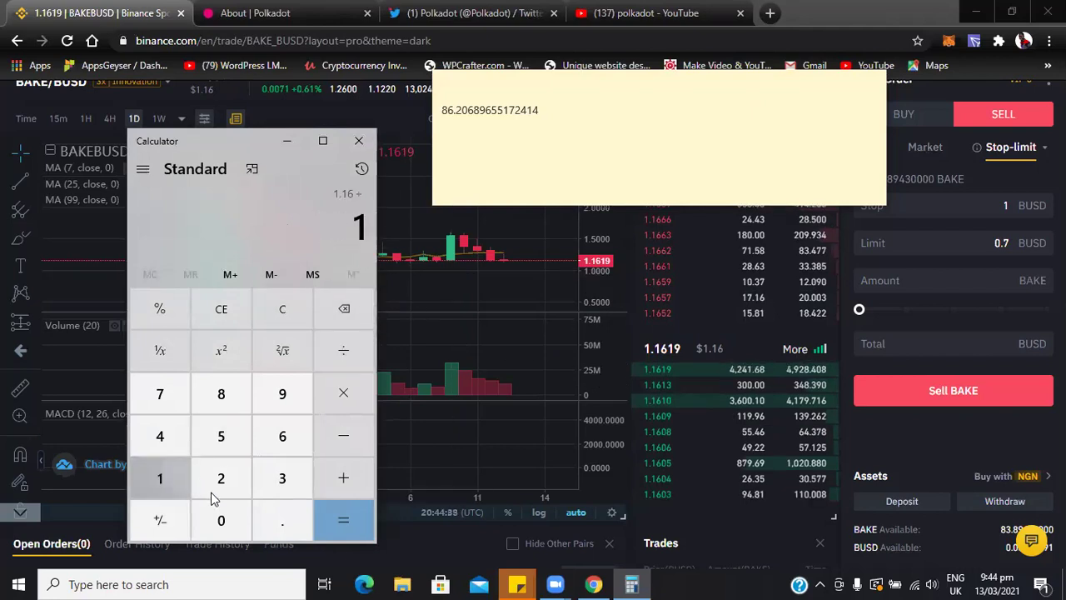
click(221, 520)
click(221, 520)
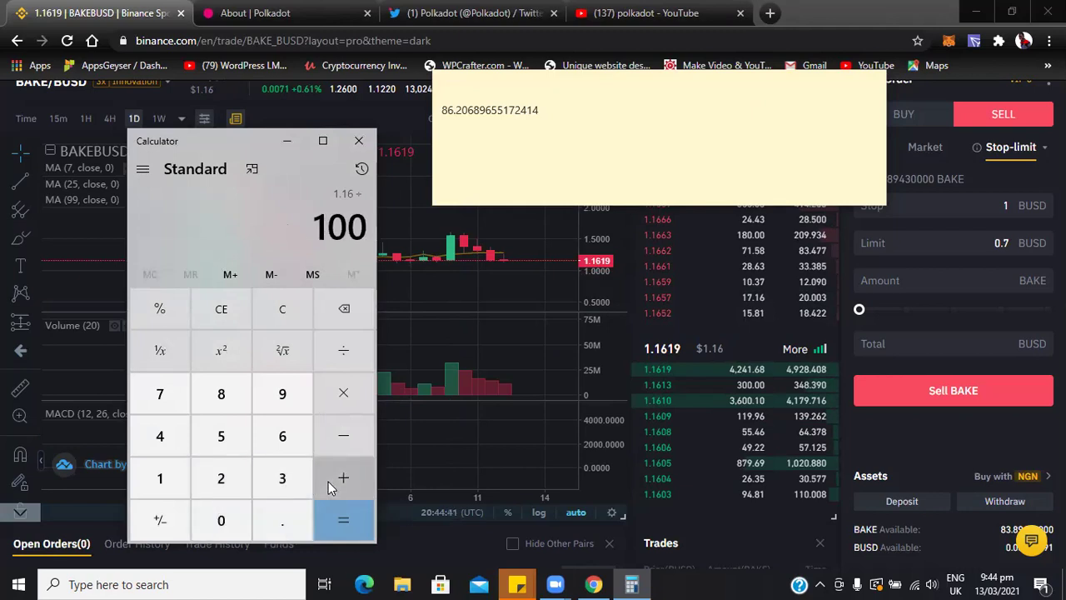
click(333, 515)
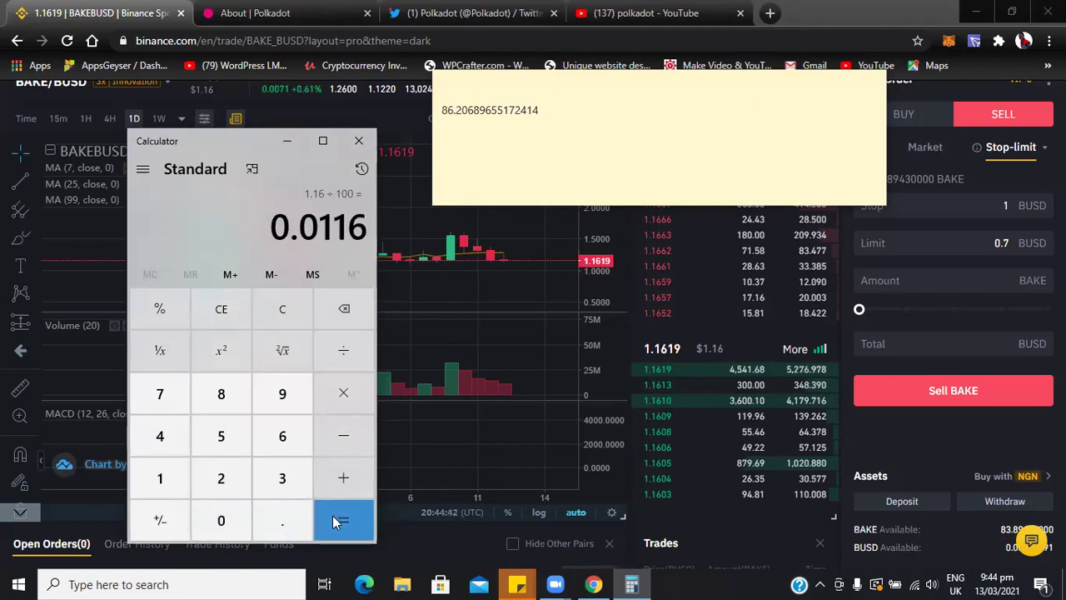
Multiply 0.0116 by 20 to get 0.232 and copy the result.
click(330, 405)
click(236, 474)
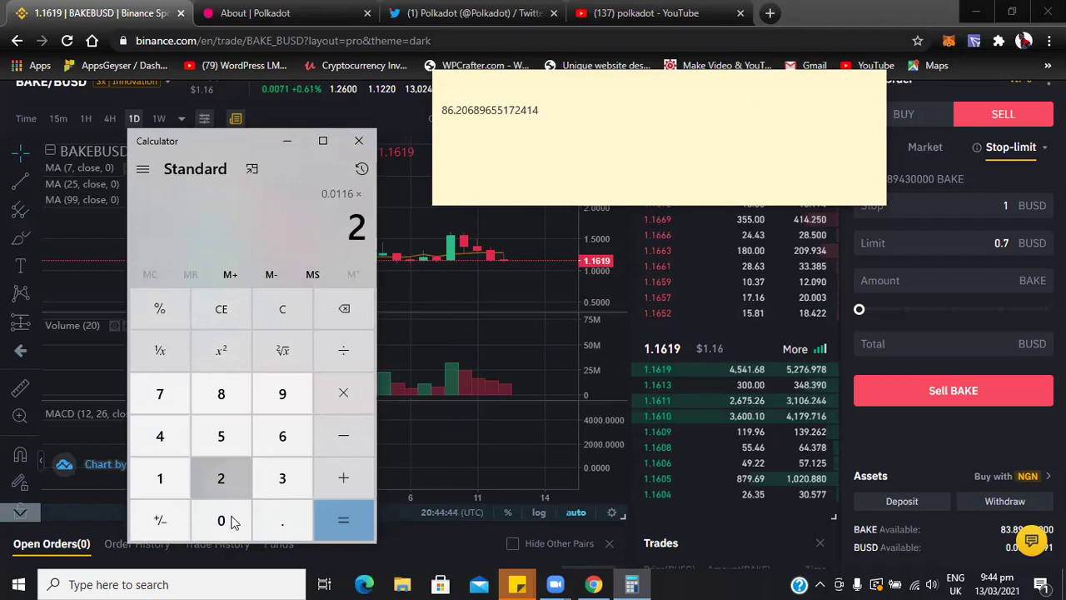
key(0)
click(341, 516)
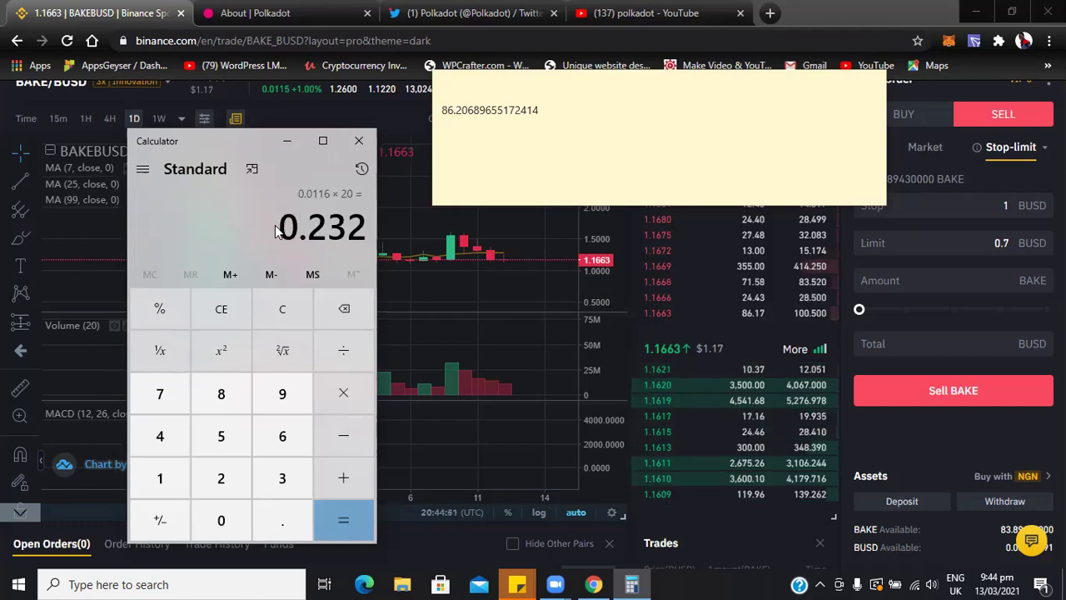
drag(280, 225, 352, 242)
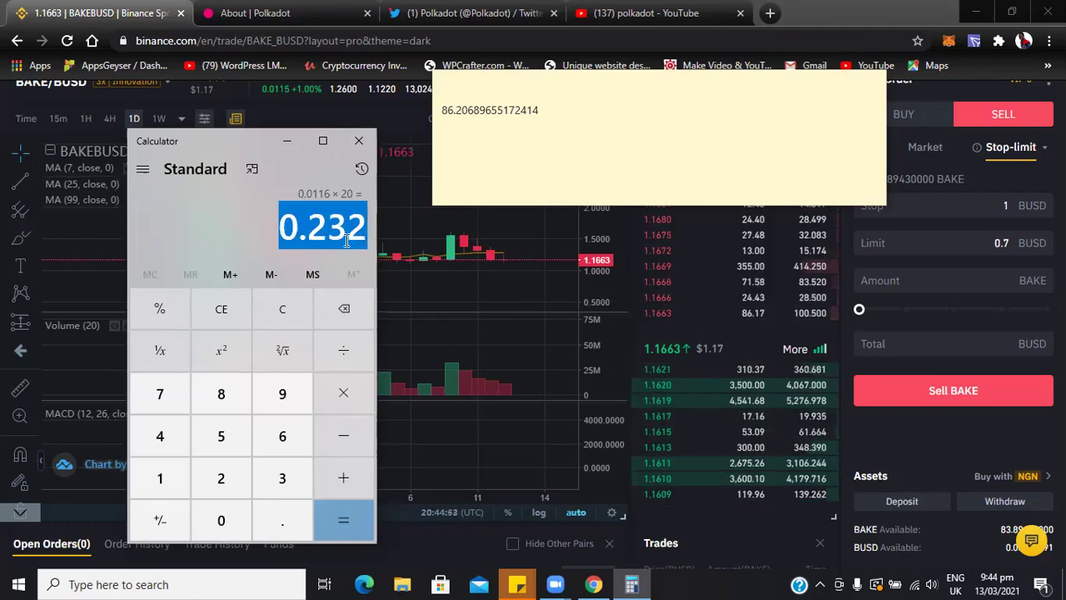
right_click(356, 250)
click(358, 255)
click(522, 170)
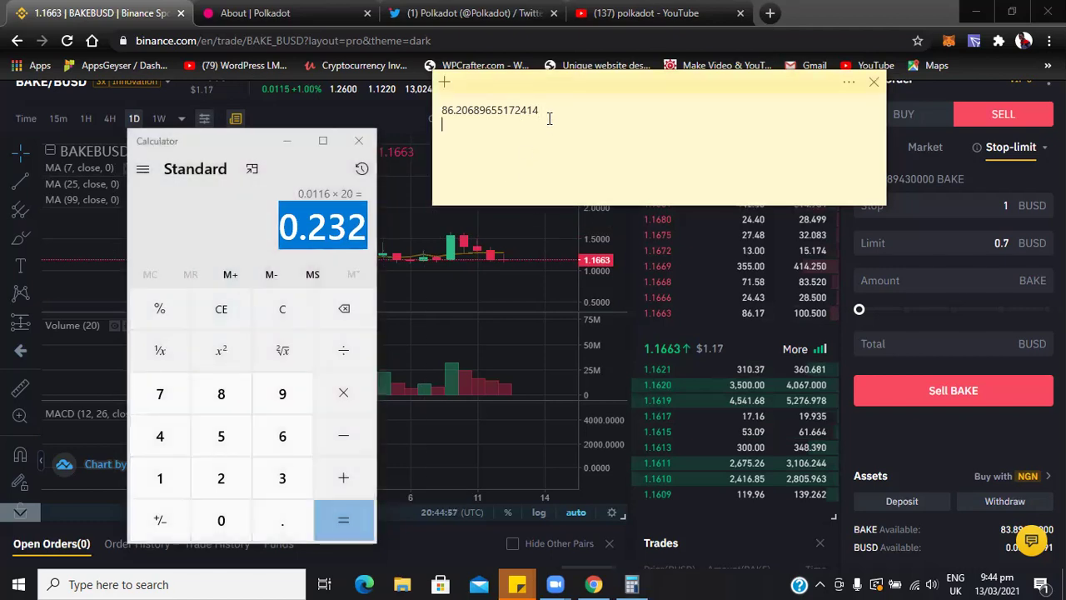
Paste 0.232 into the sticky note and enter 1.16 in a cleared Calculator.
key(ctrl+v)
click(291, 304)
click(166, 474)
click(268, 510)
click(184, 483)
click(288, 436)
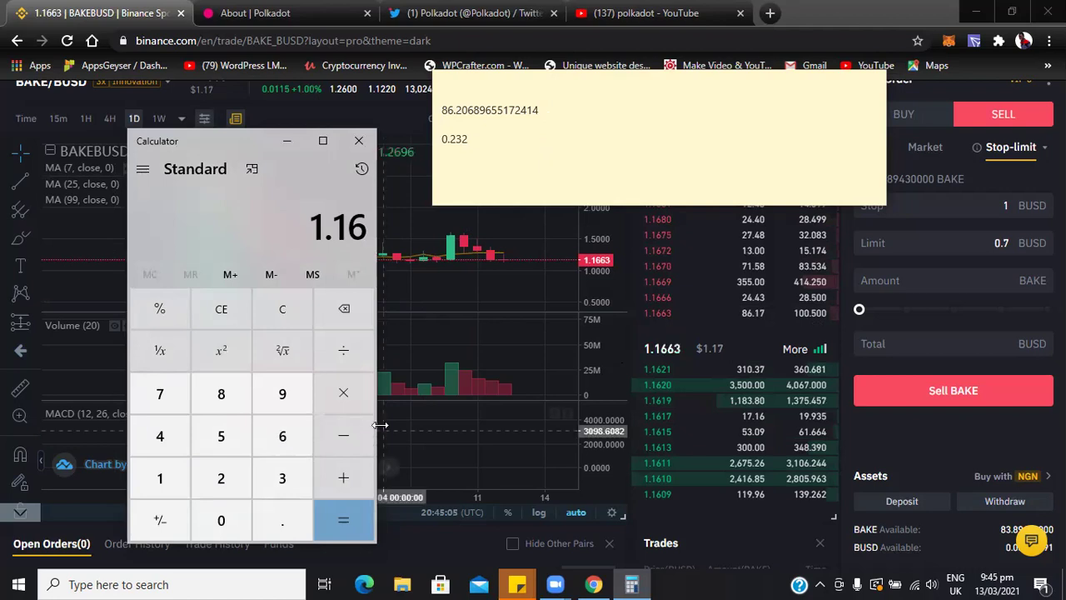
Subtract 0.232 from 1.16 to get 0.928.
click(345, 447)
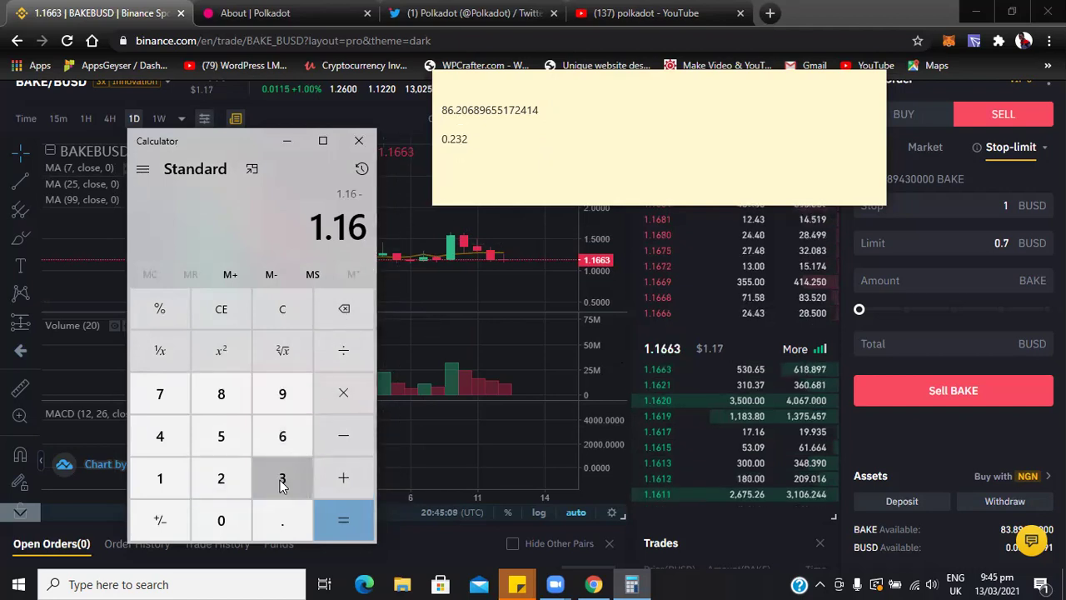
click(231, 511)
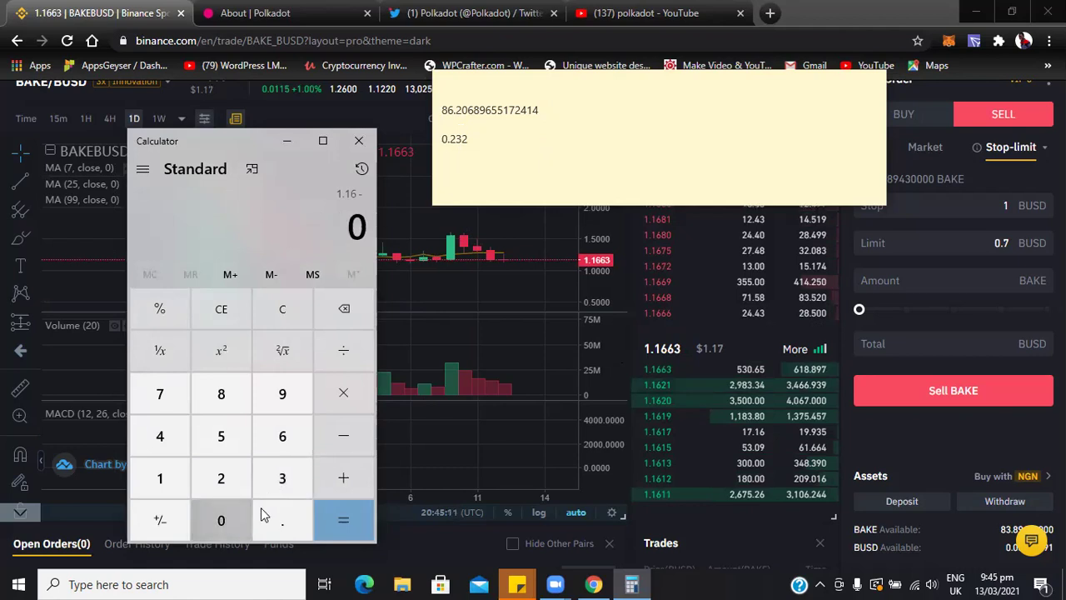
click(286, 515)
click(218, 479)
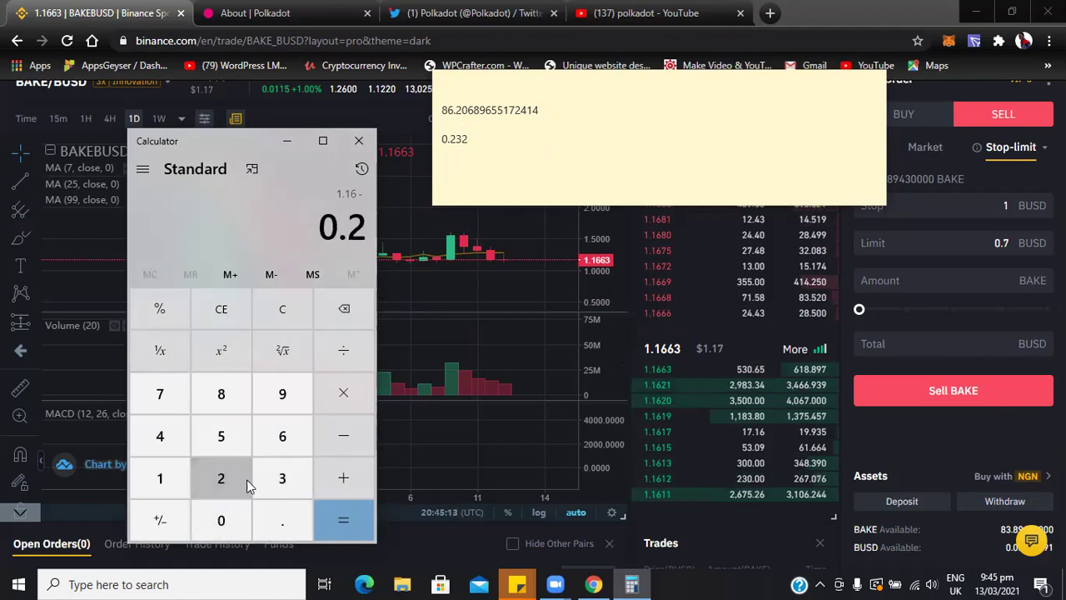
click(282, 484)
click(239, 478)
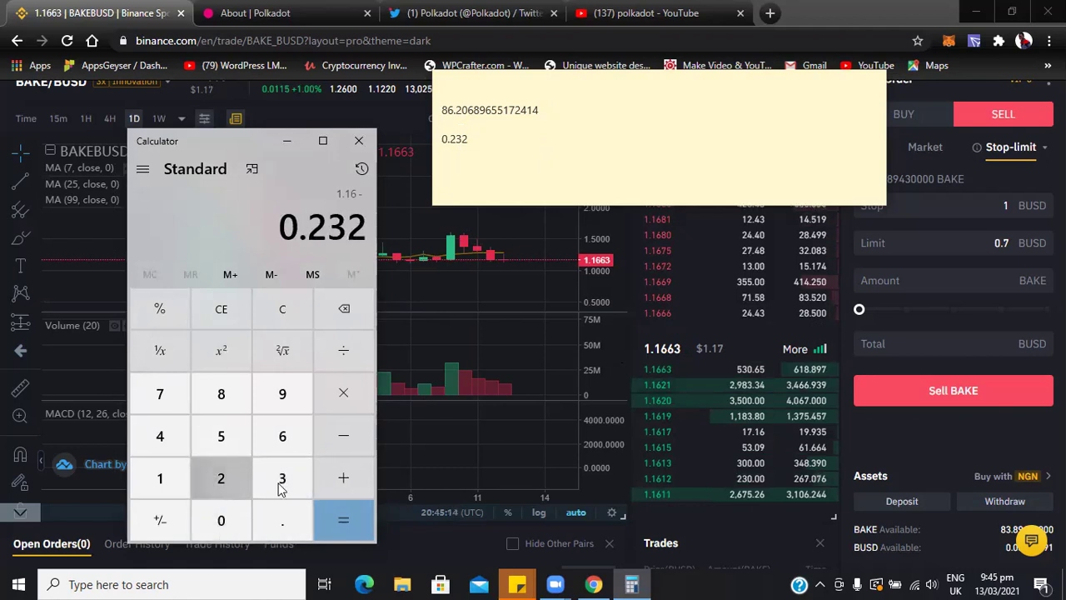
click(340, 505)
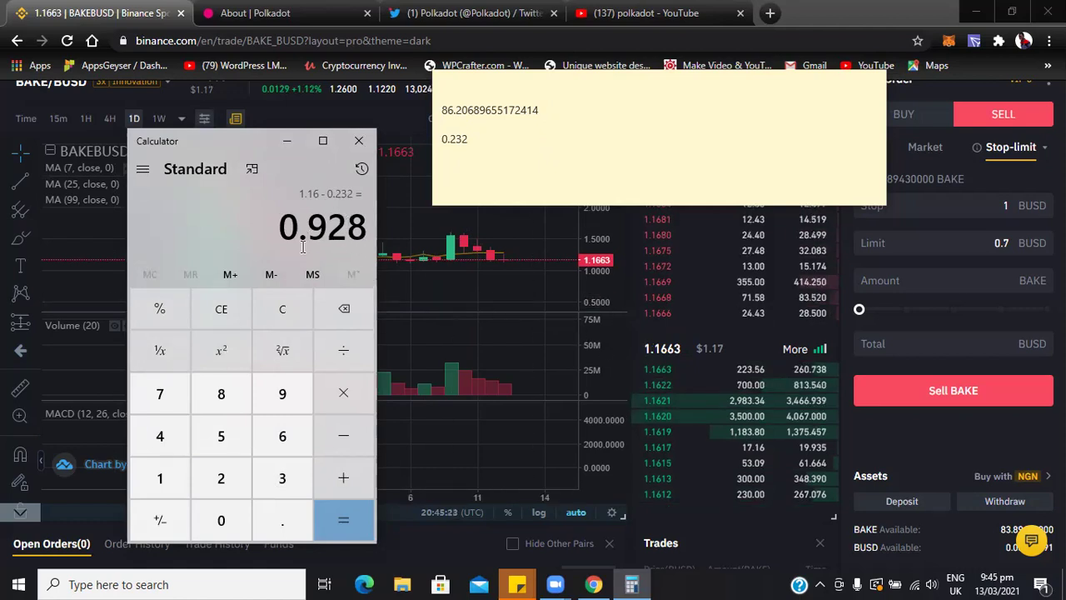
Copy the 0.928 result and start multiplying it in Calculator.
drag(281, 229, 367, 231)
right_click(342, 227)
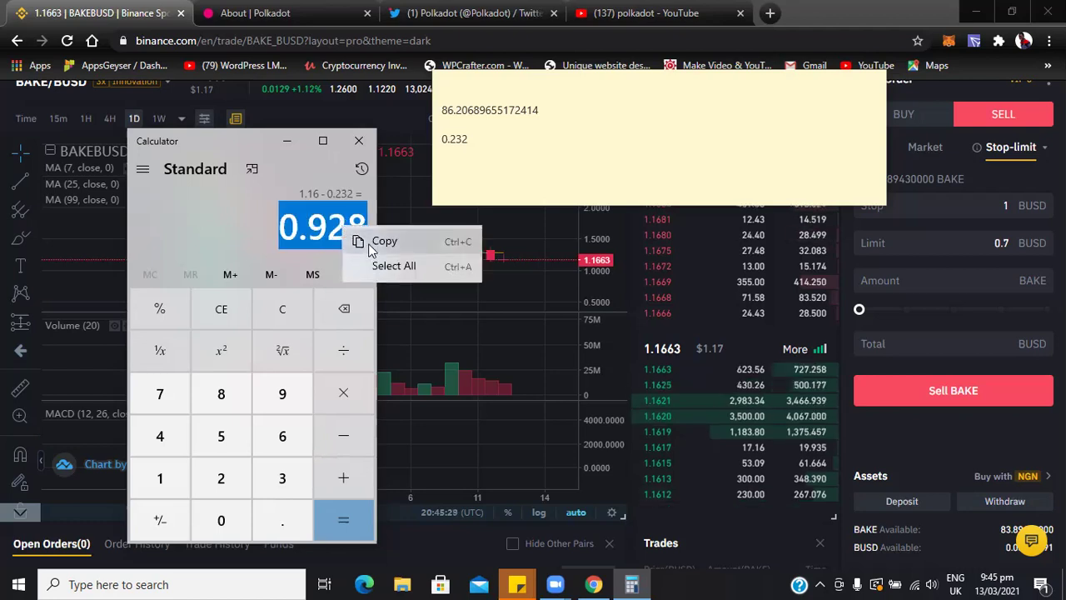
click(385, 241)
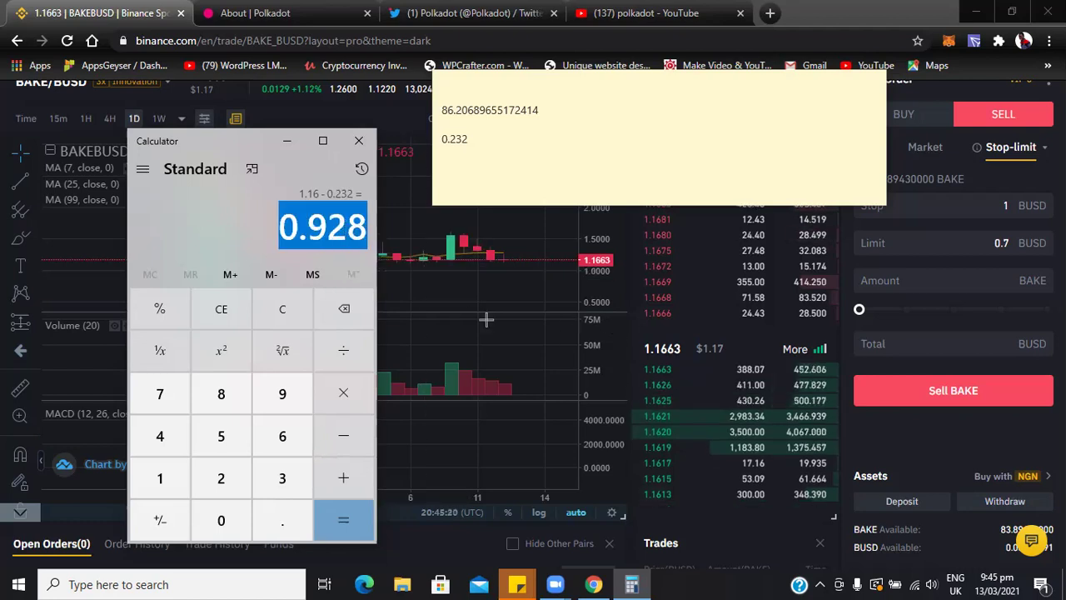
click(357, 321)
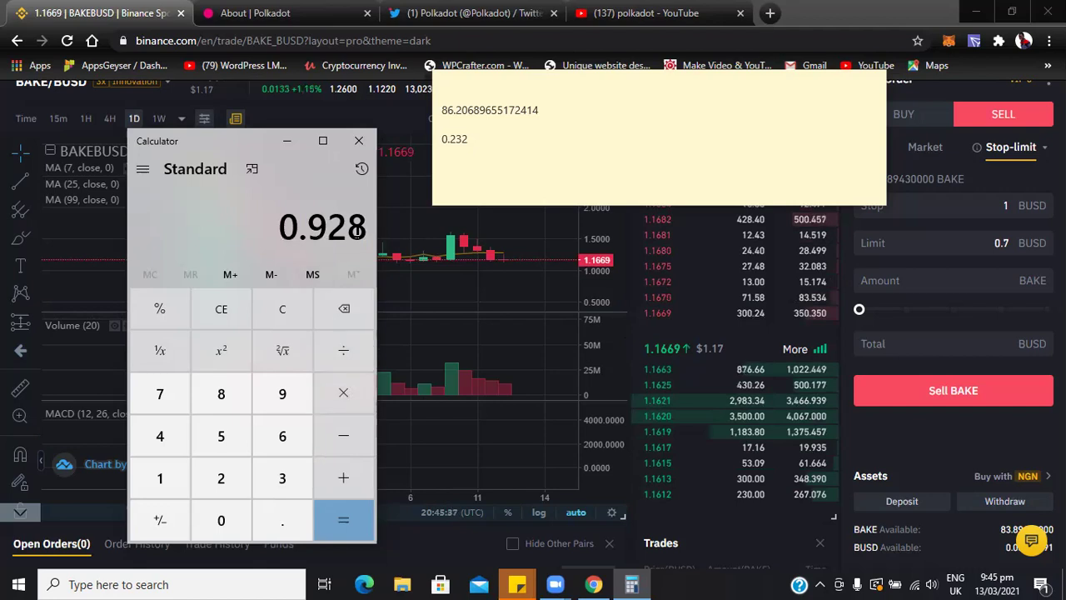
click(333, 388)
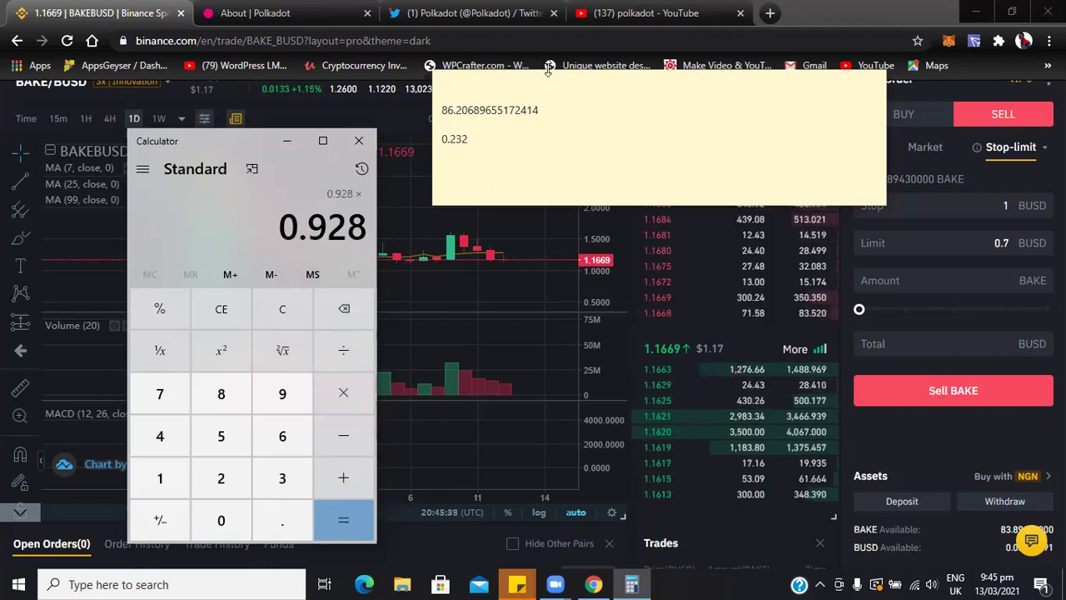
Multiply 0.928 by 86.20689655172414 from the sticky note, giving 80.
click(541, 111)
click(457, 110)
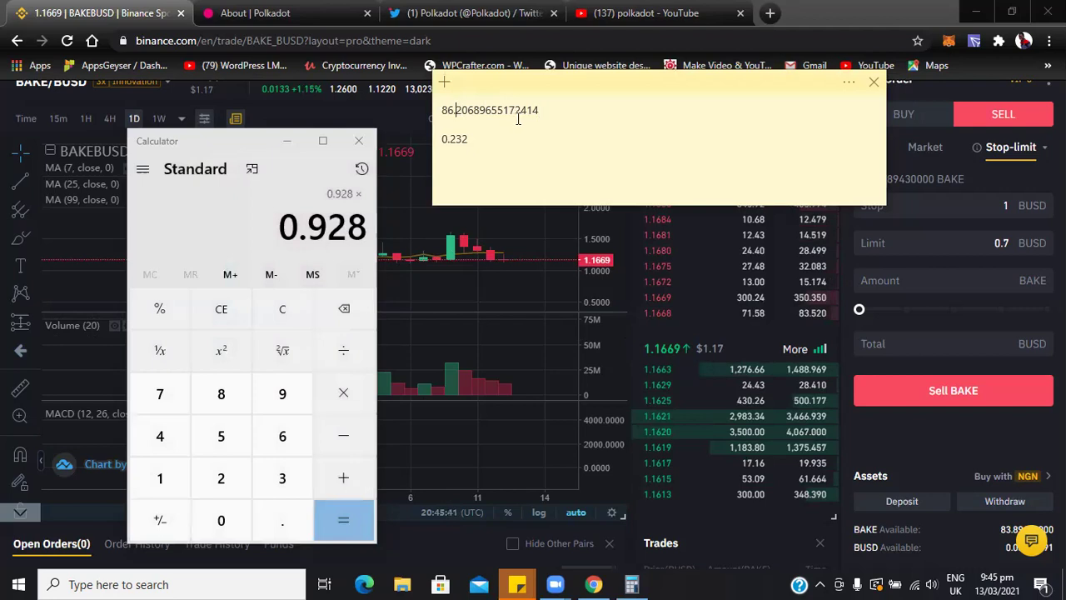
drag(539, 110, 444, 107)
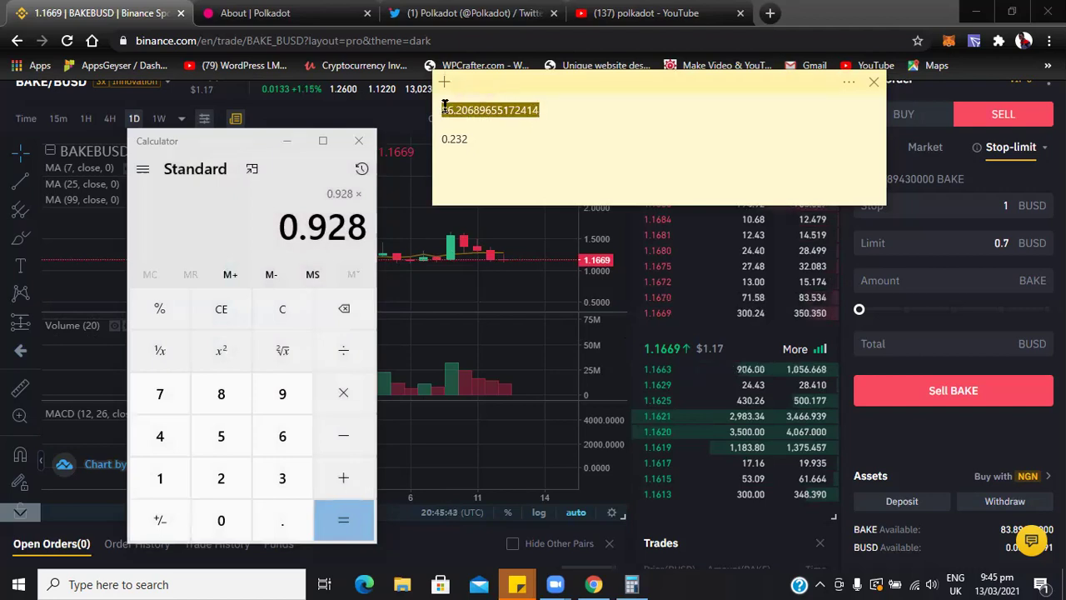
click(364, 232)
key(ctrl+v)
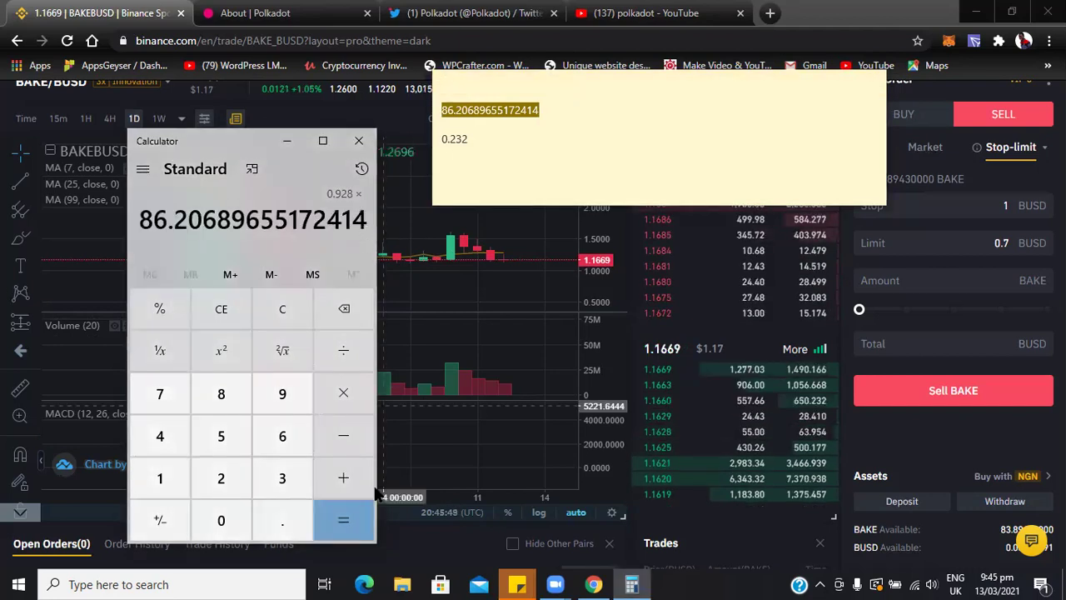
click(352, 531)
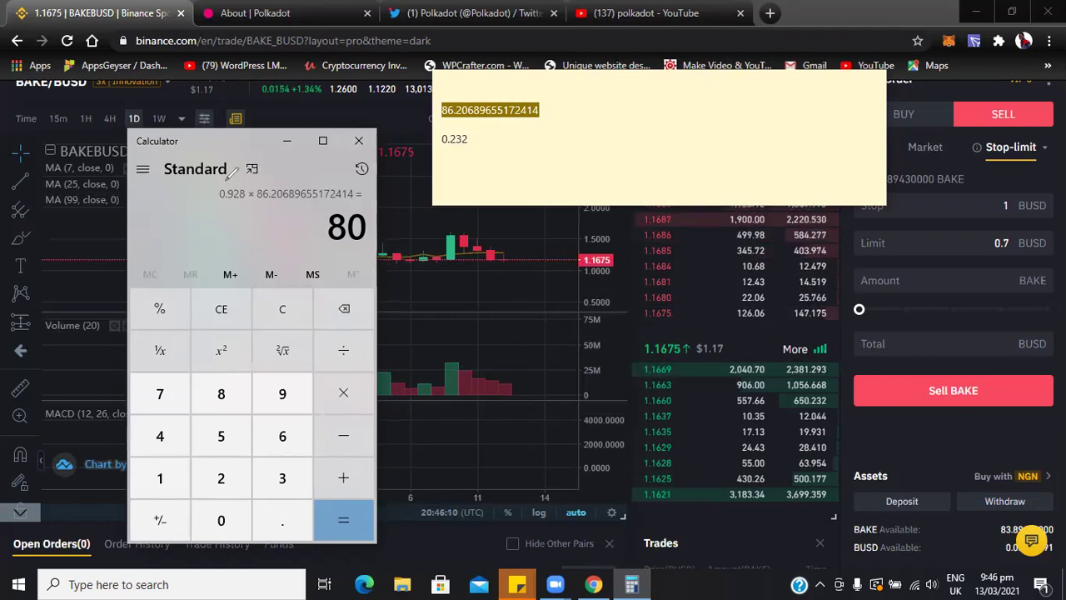
mouse_move(257, 188)
mouse_down()
mouse_move(218, 205)
mouse_move(237, 184)
mouse_up()
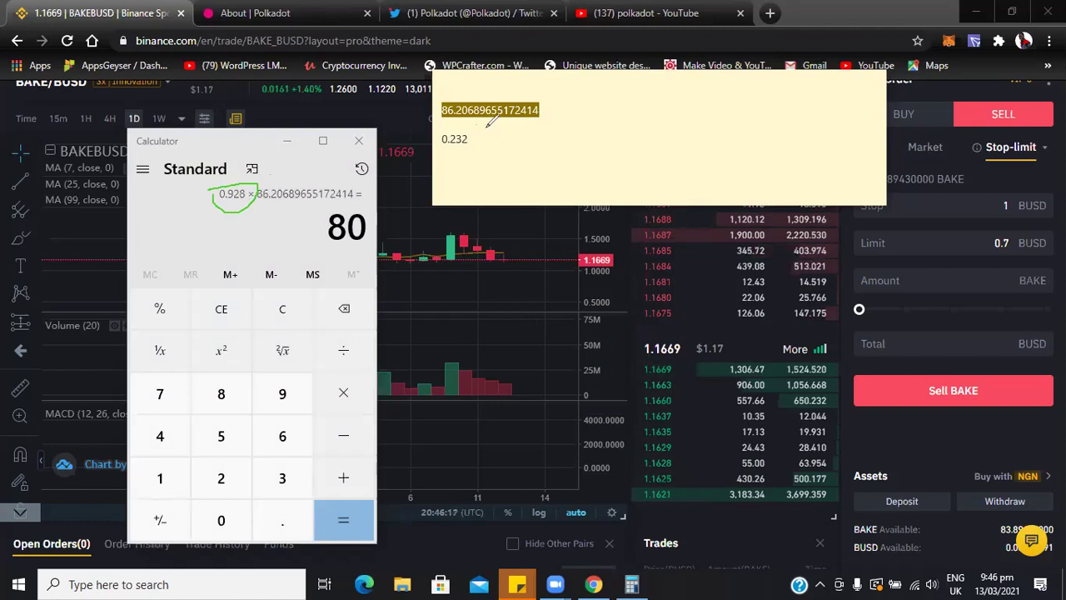
key(ctrl+z)
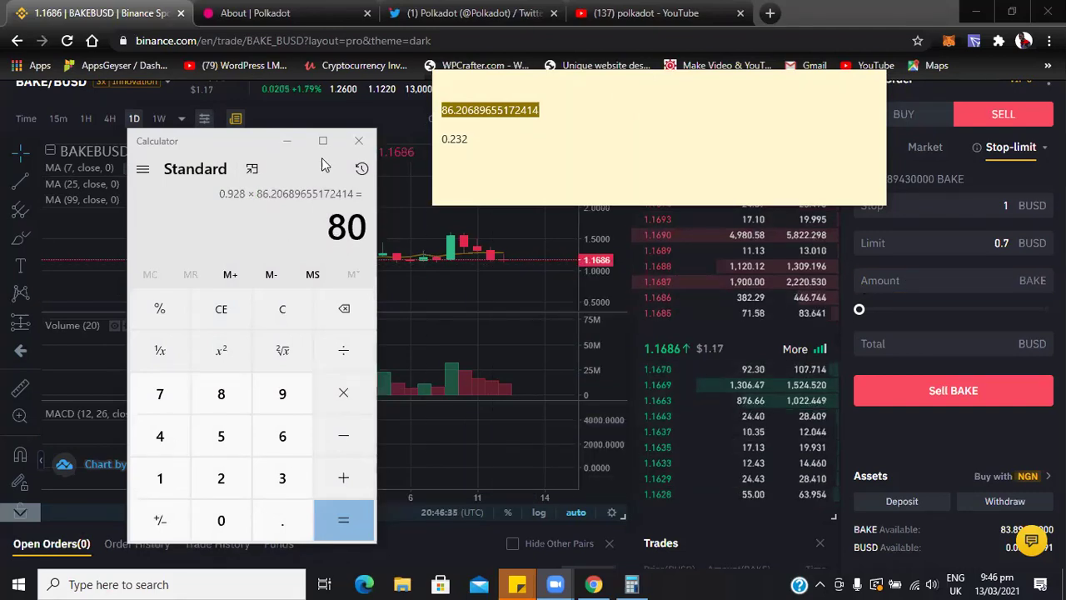
Change the stop-limit sell's Stop price to 0.95 BUSD, checking it against the Calculator result.
click(736, 524)
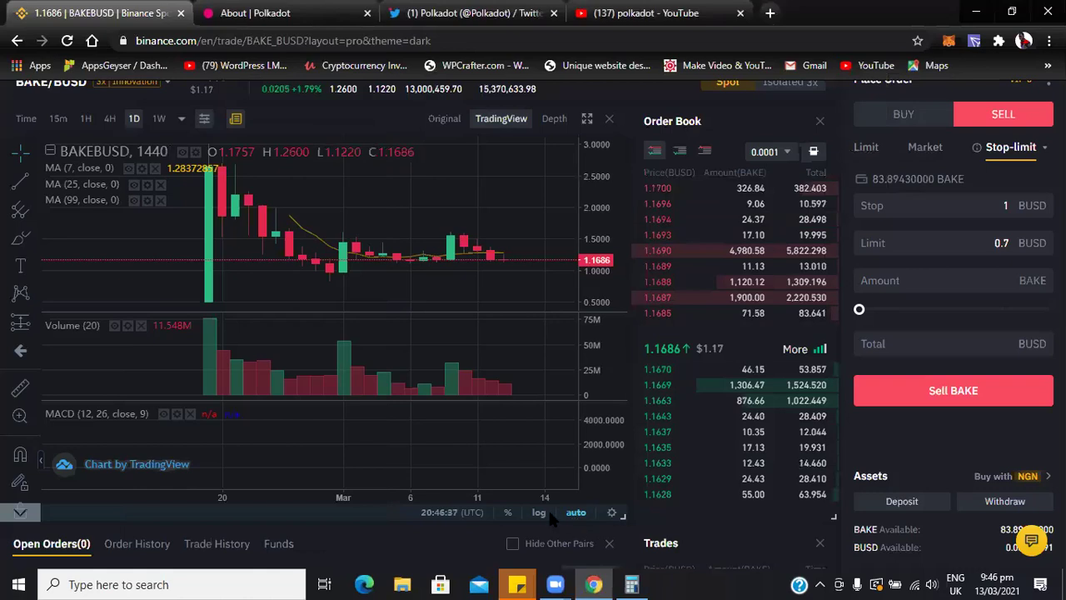
scroll(548, 508, down, 3)
scroll(582, 352, up, 3)
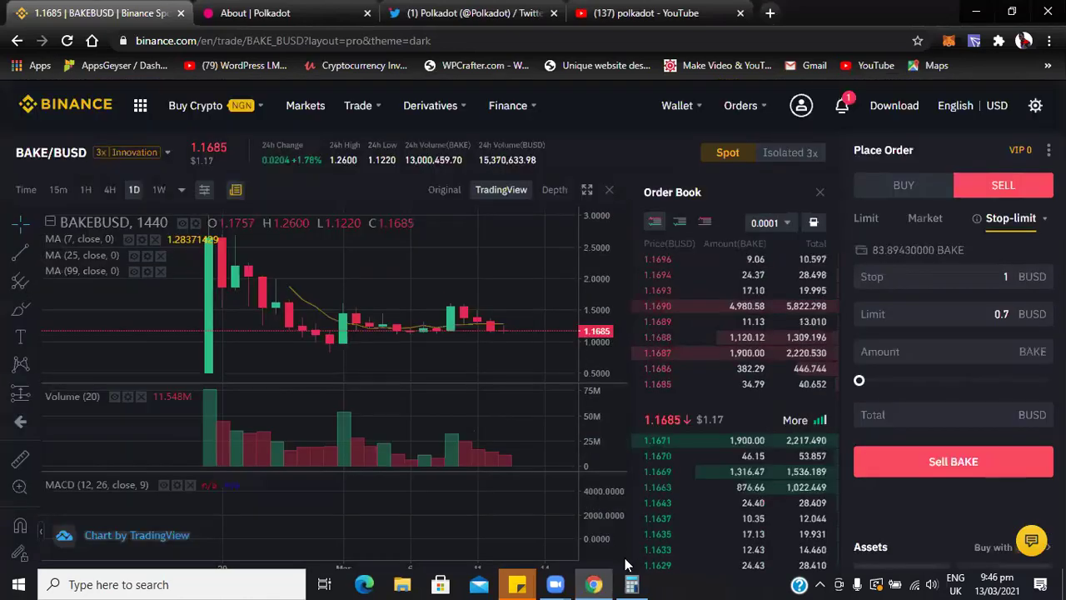
click(631, 584)
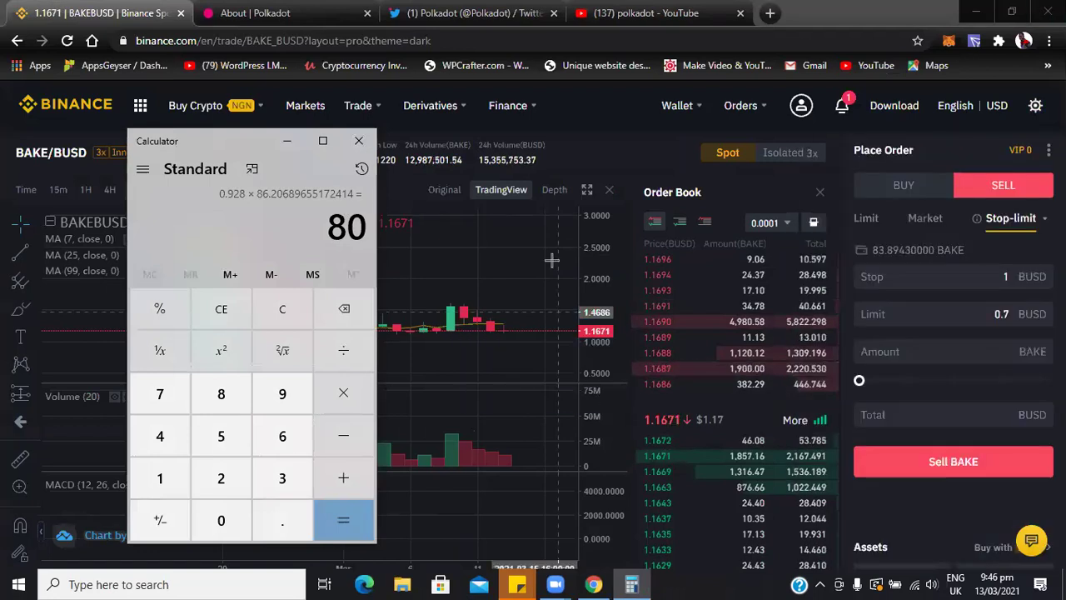
click(1008, 276)
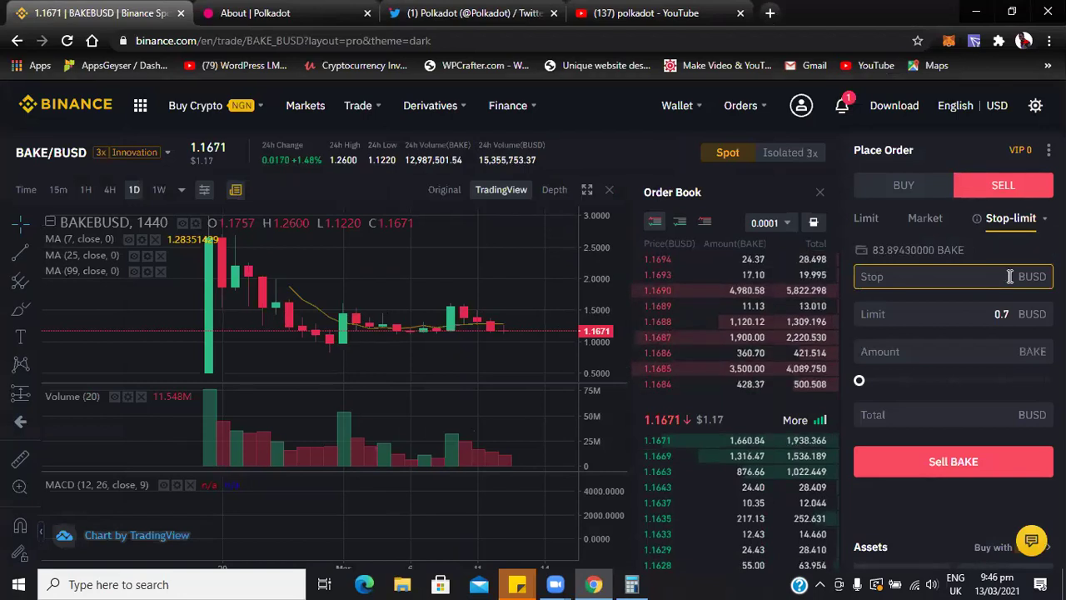
text(0)
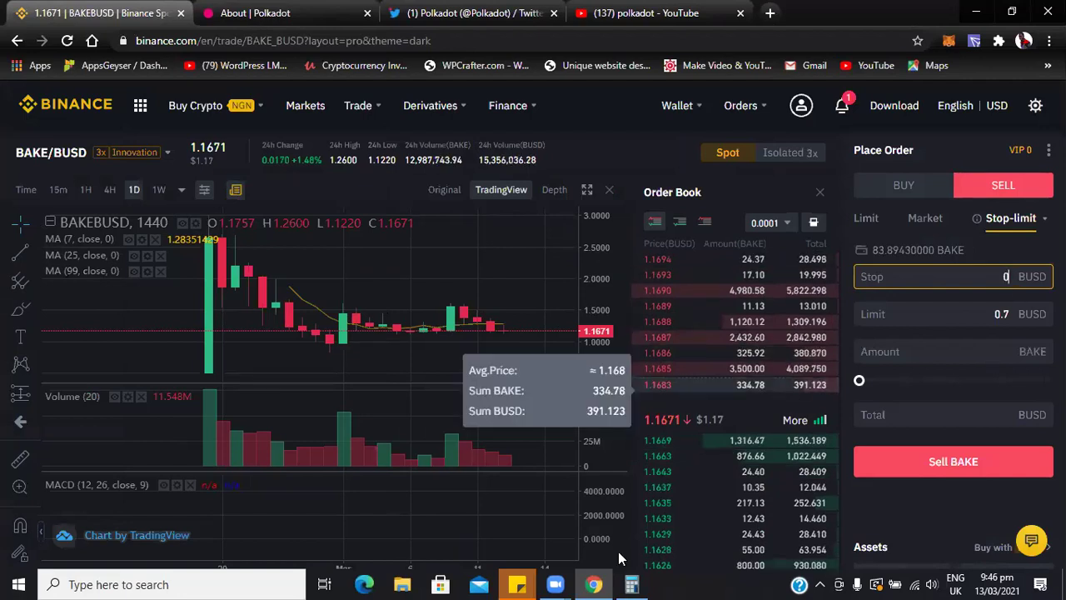
click(632, 584)
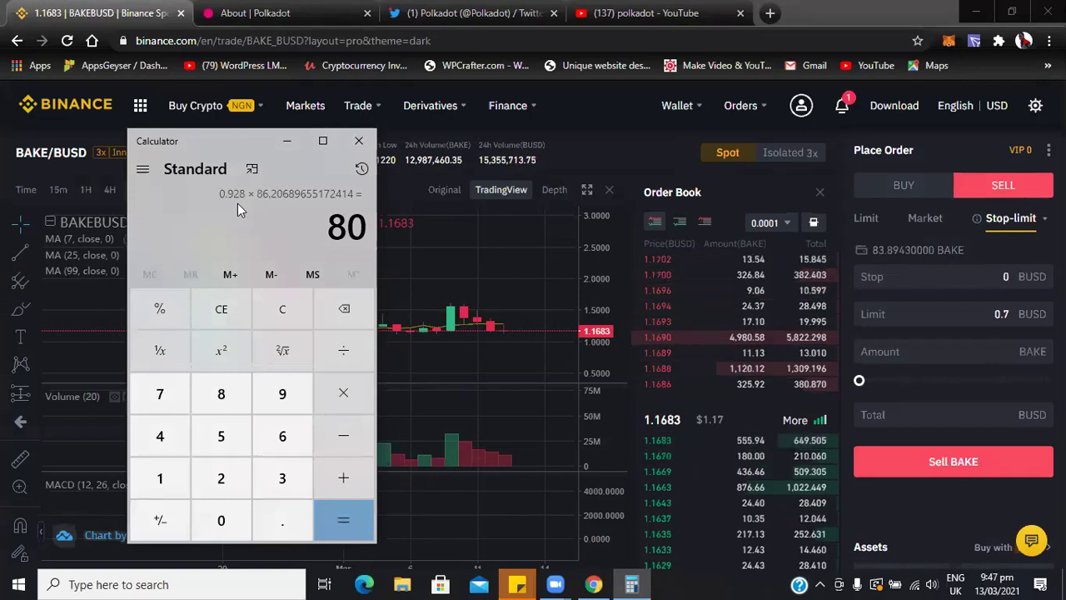
click(1011, 276)
text(.9)
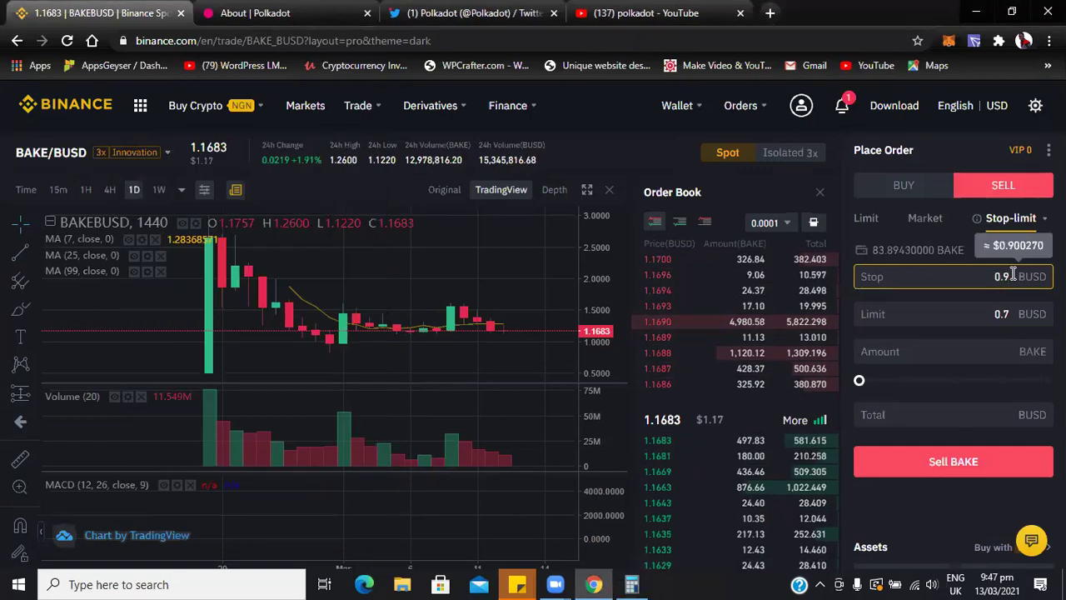
text(5)
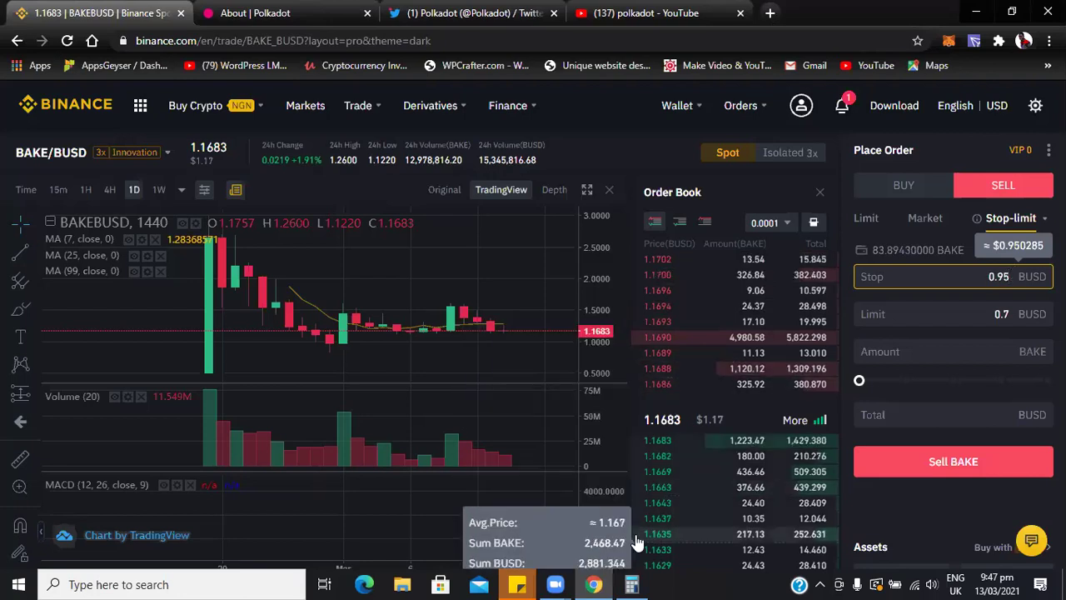
click(633, 584)
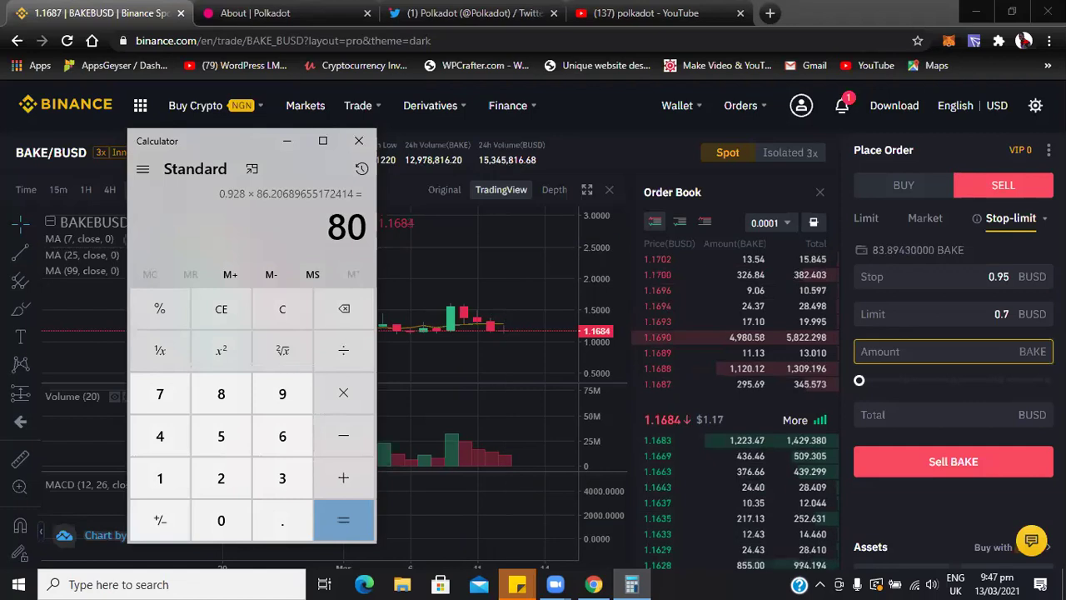
Set Limit to 0.928 BUSD and sell the full 83.89 BAKE (77.849920 BUSD), then close Calculator.
drag(1012, 317, 984, 315)
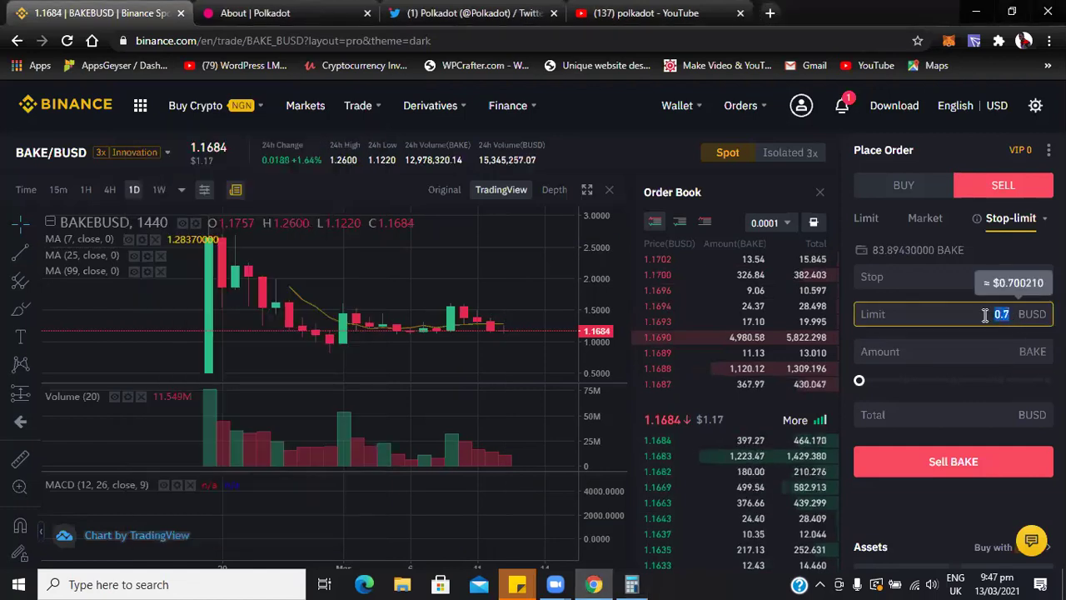
text(0.928)
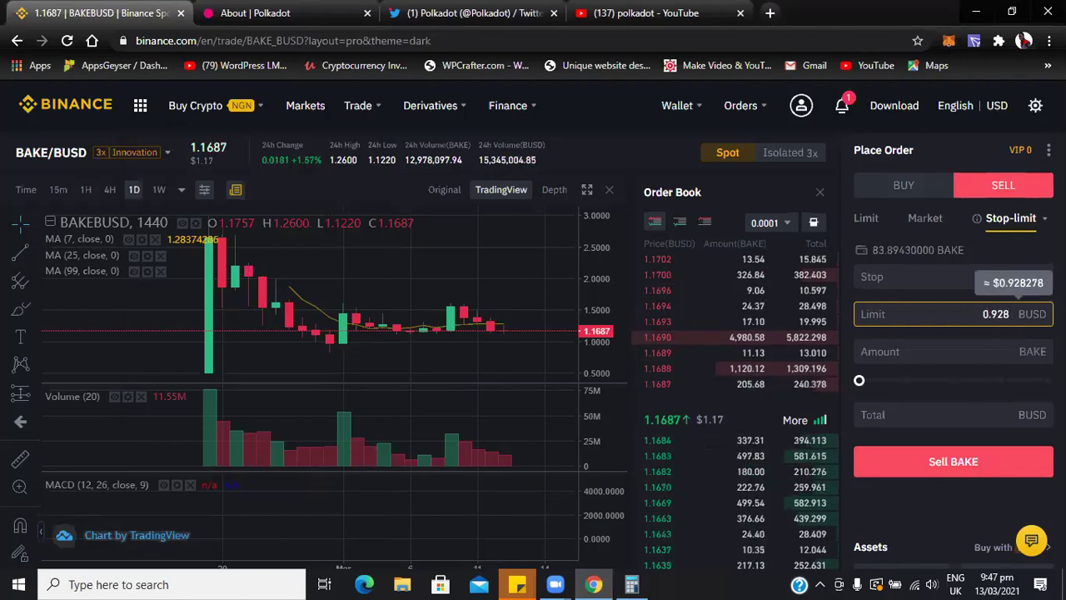
drag(859, 380, 1048, 380)
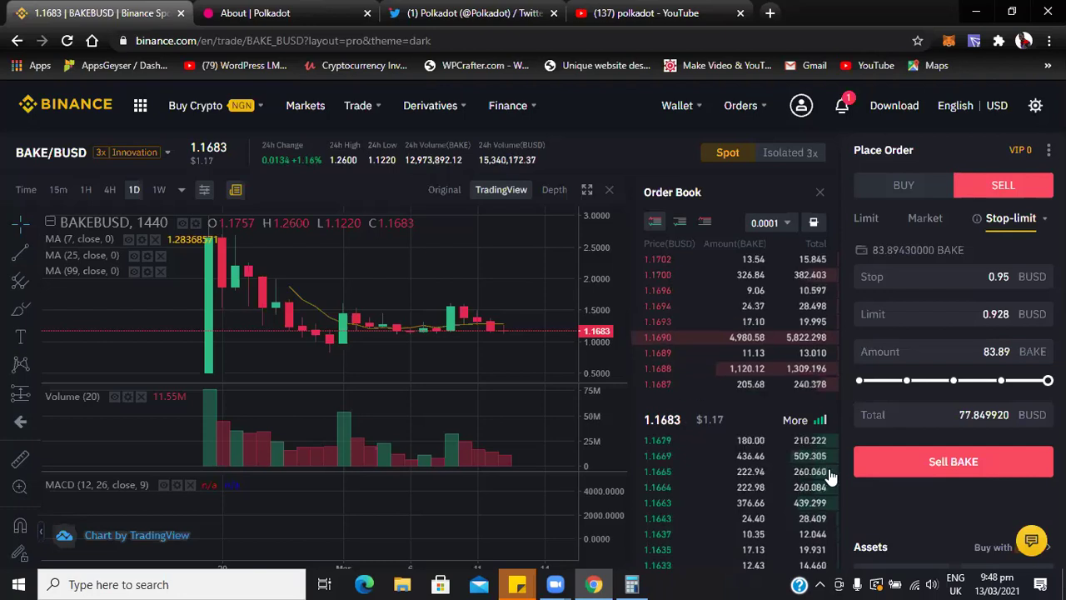
click(631, 583)
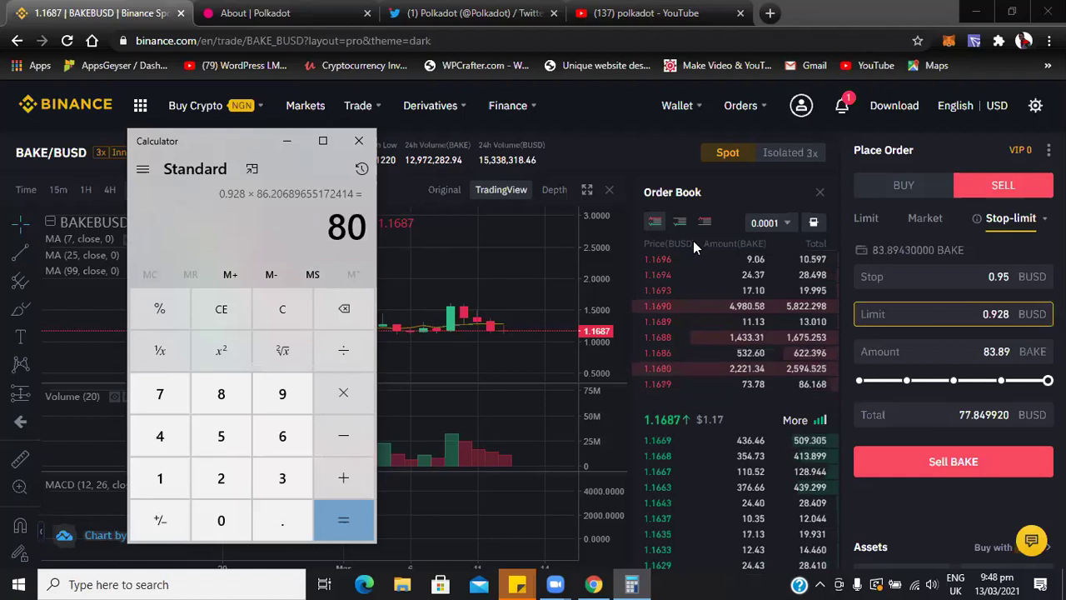
click(358, 142)
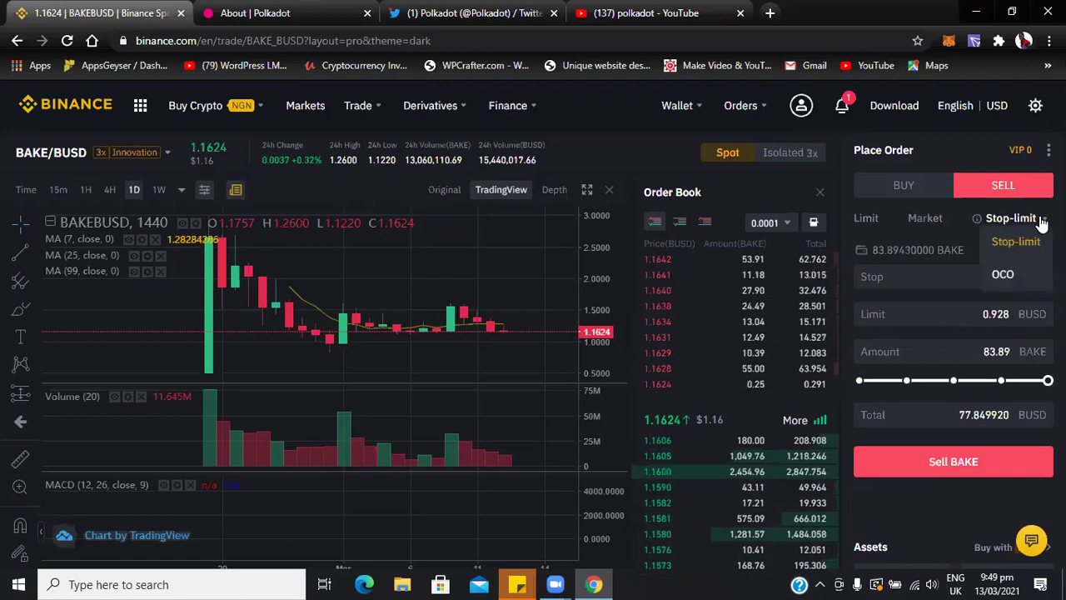
click(1017, 241)
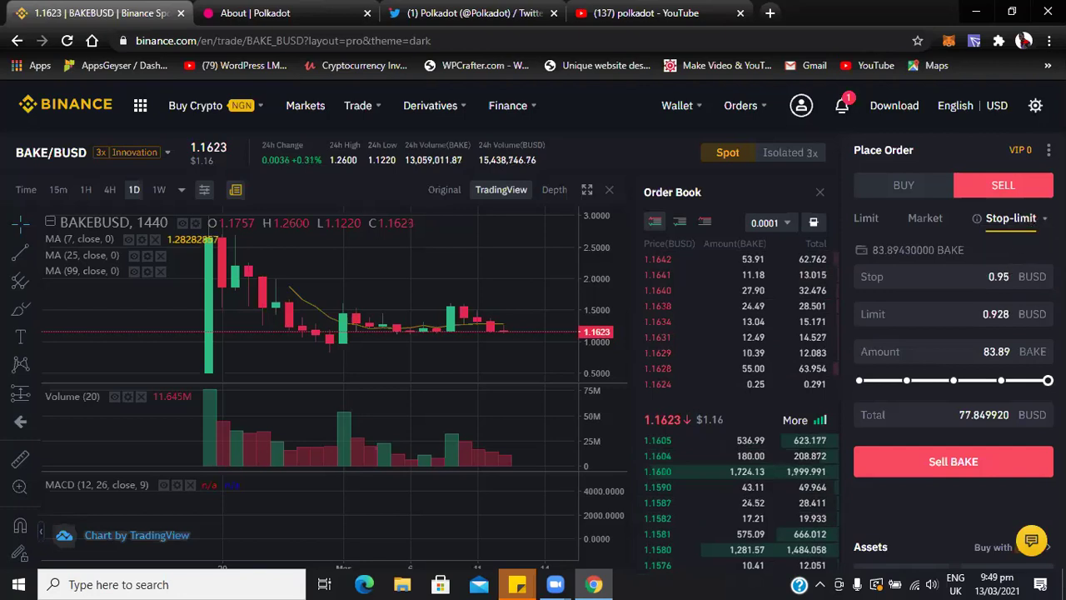
mouse_move(1041, 227)
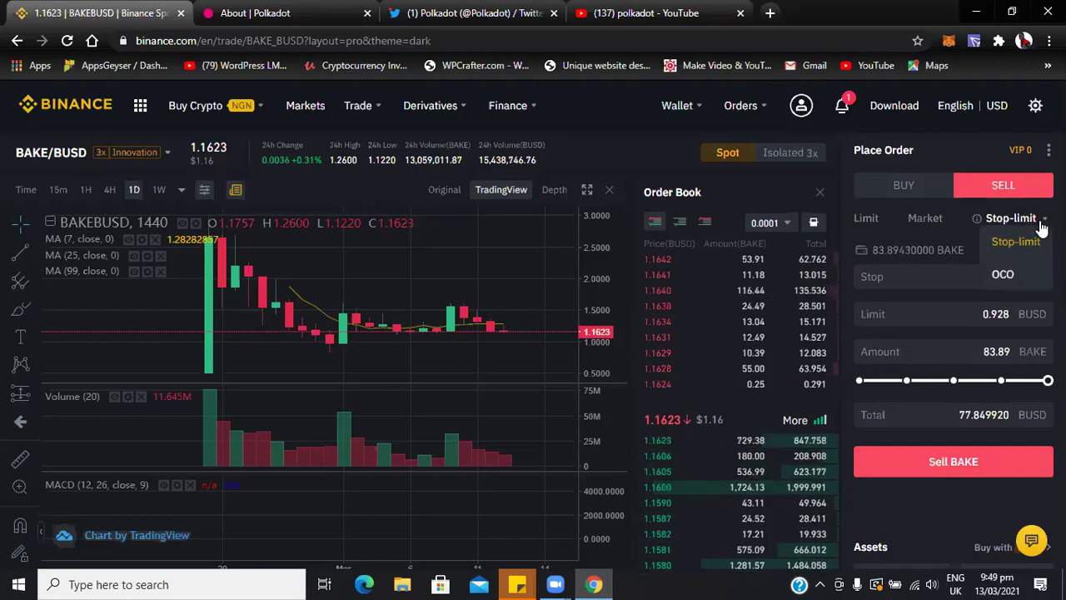
click(1006, 274)
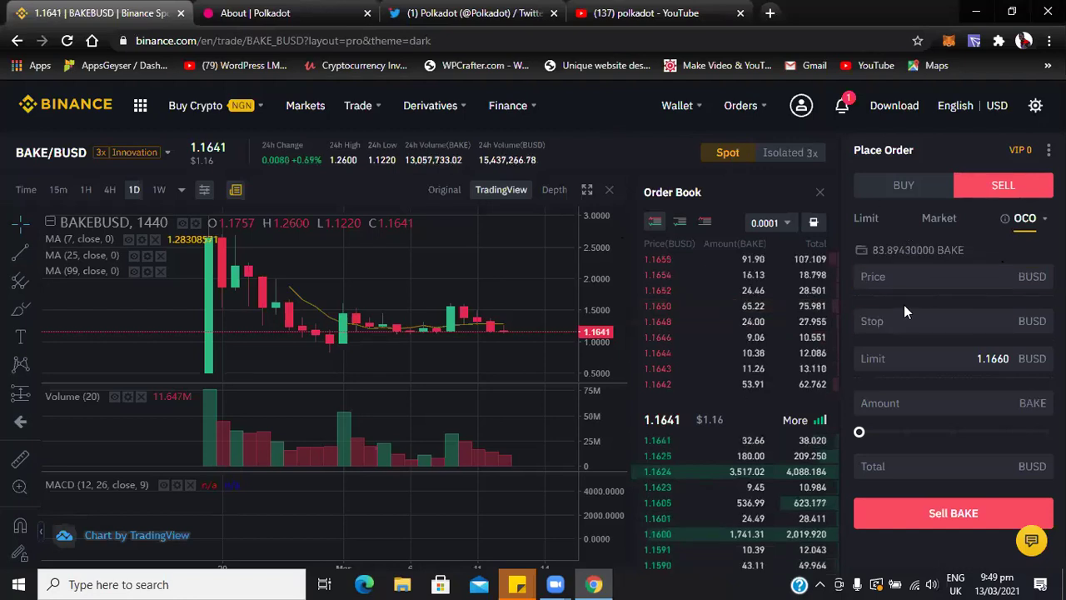
click(918, 402)
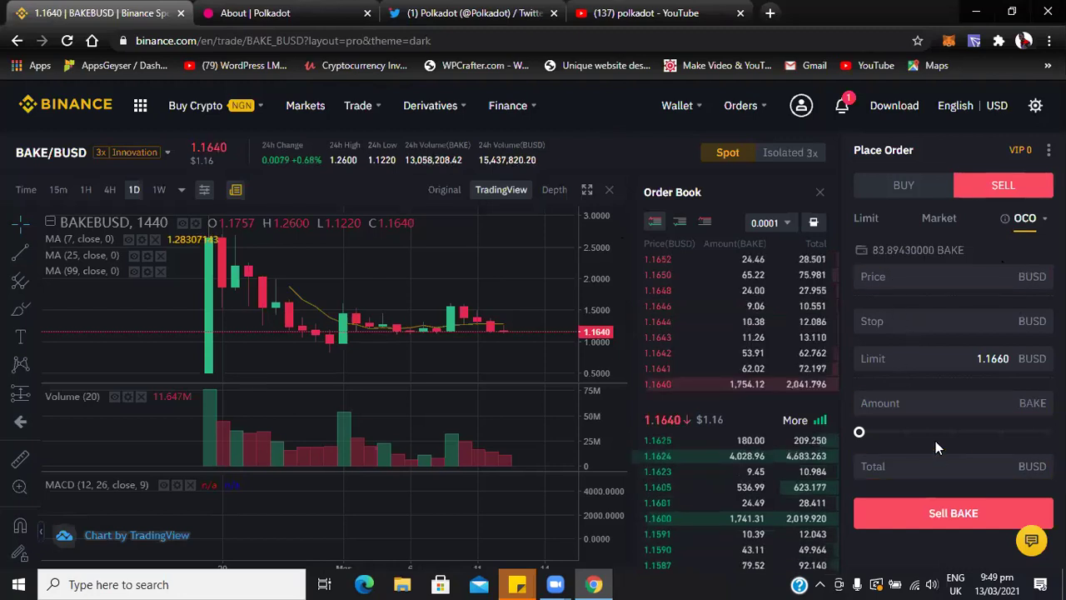
click(925, 277)
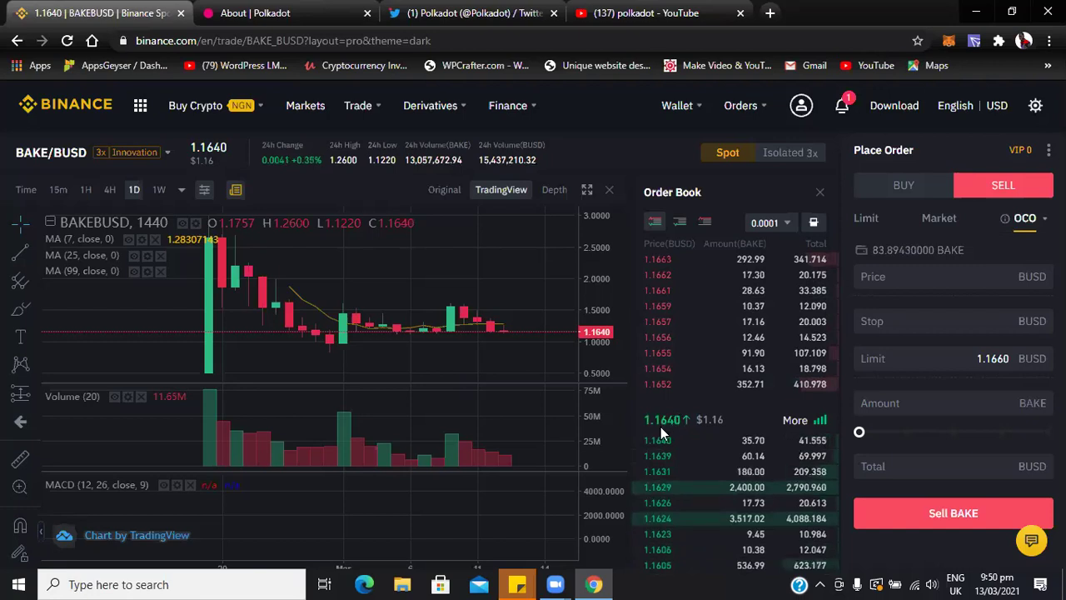
Fill the OCO sell with Price 3, Stop 1, Limit 0.7 BUSD and the full 83.89 BAKE.
click(925, 283)
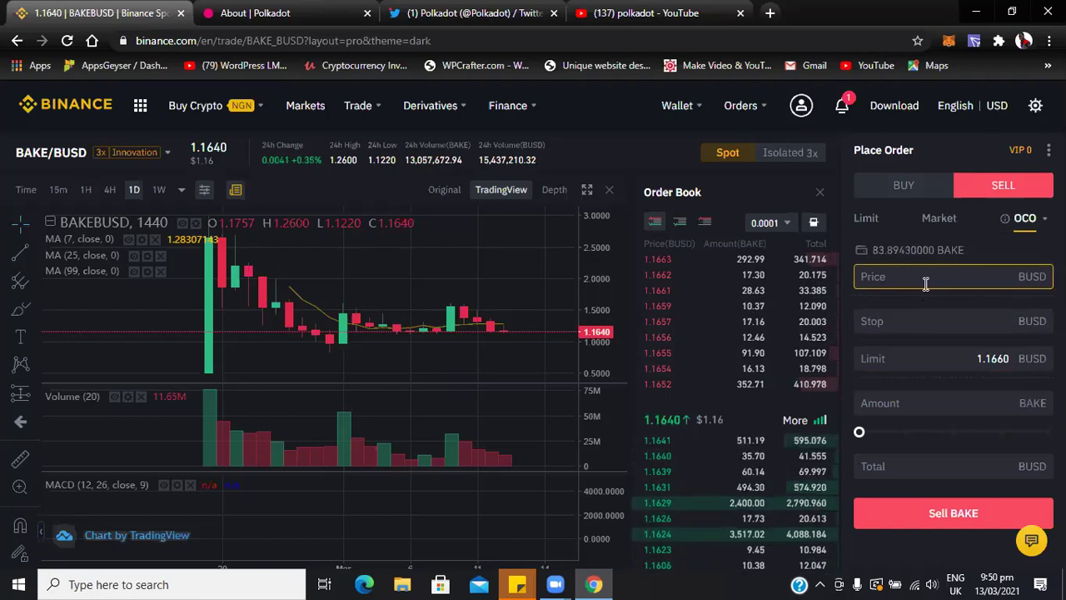
text(3)
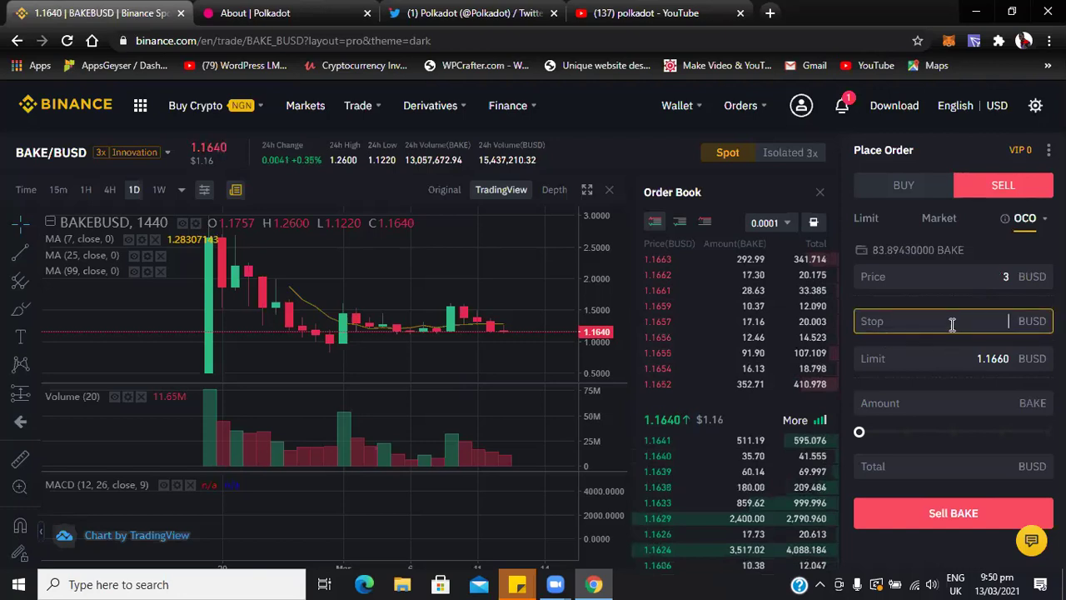
text(1)
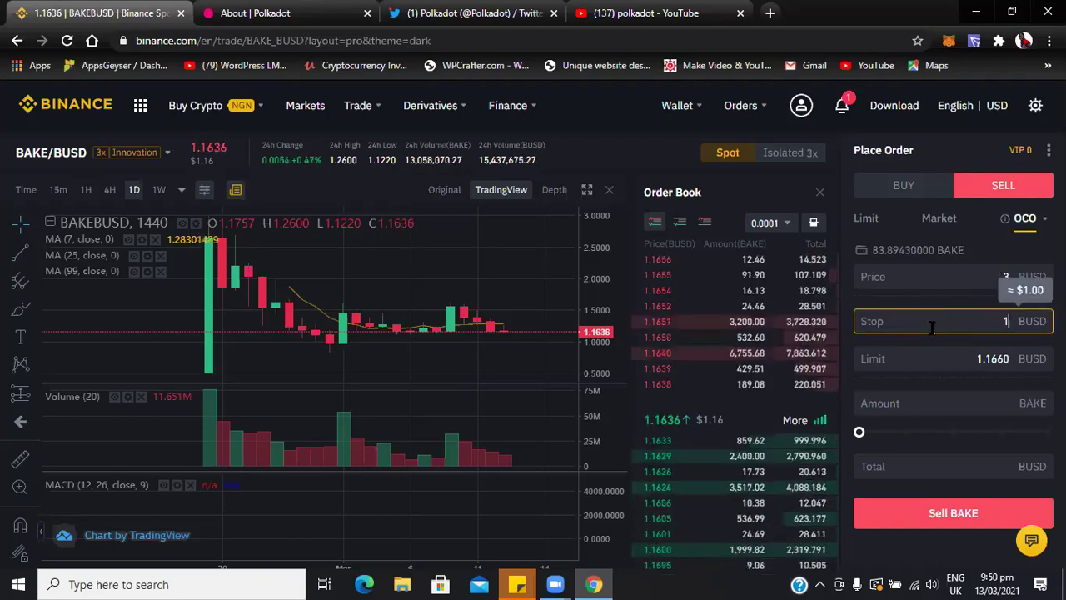
drag(1009, 358, 973, 358)
text(0)
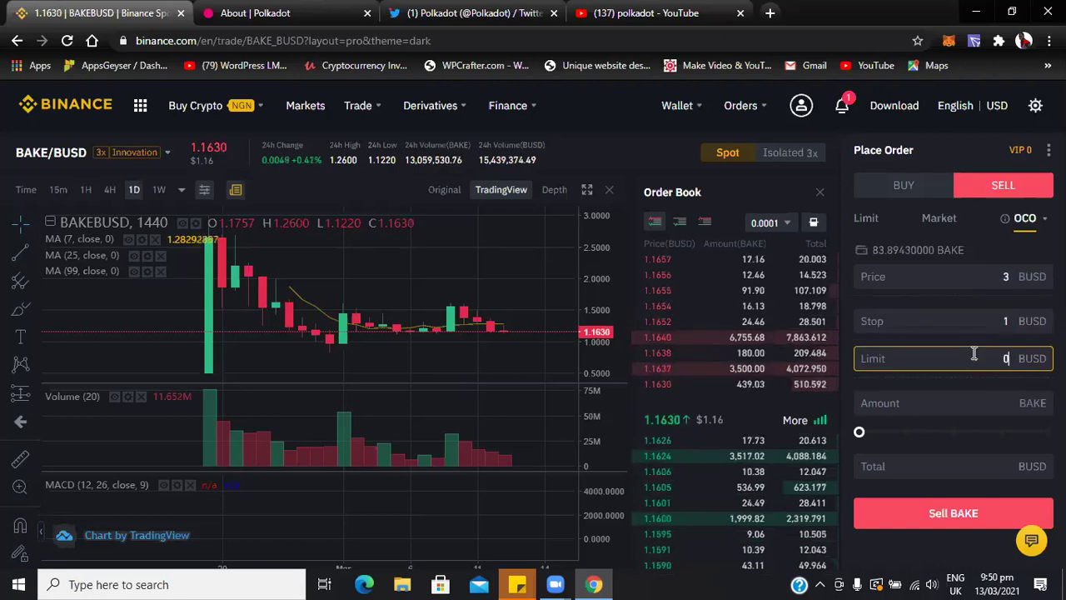
text(.6)
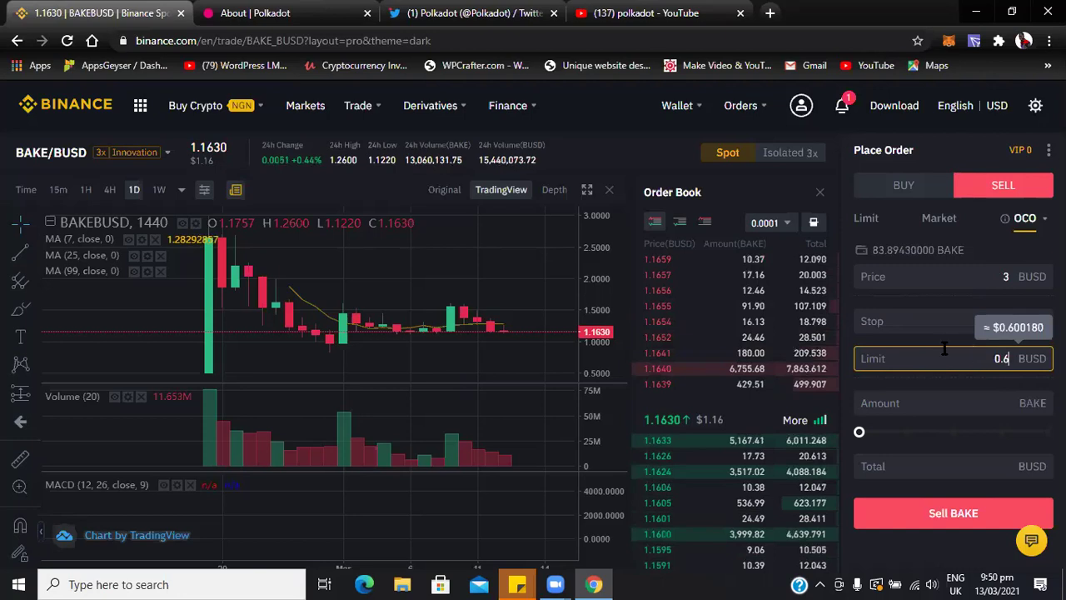
key(BackSpace)
text(7)
drag(859, 432, 1048, 431)
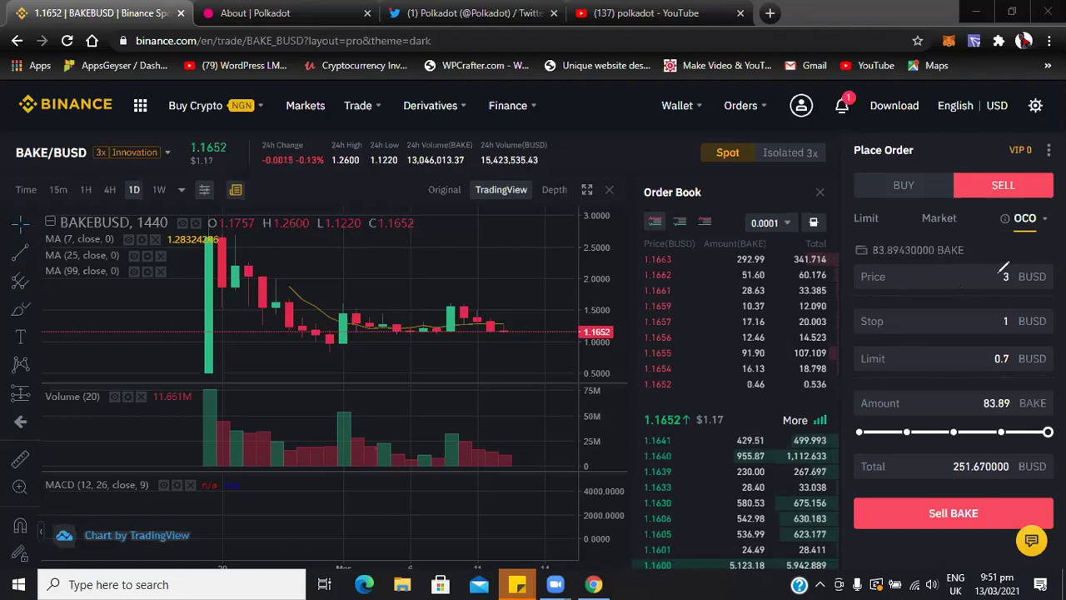
mouse_move(993, 275)
mouse_down()
mouse_move(1037, 261)
mouse_move(1056, 292)
mouse_move(999, 301)
mouse_move(984, 271)
mouse_move(993, 265)
mouse_up()
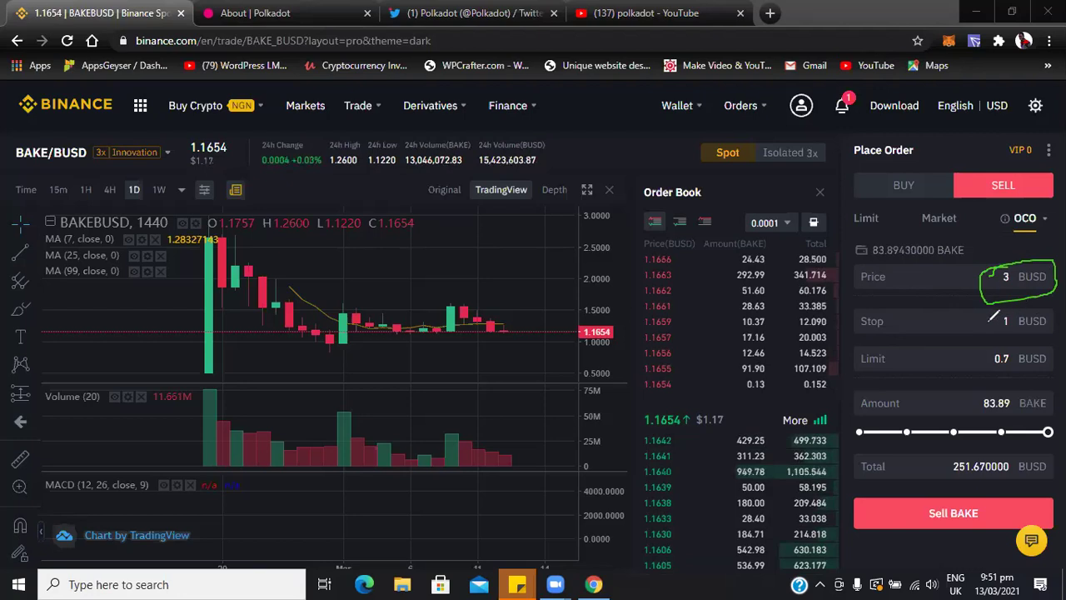
mouse_move(988, 325)
mouse_down()
mouse_move(1016, 298)
mouse_move(1046, 303)
mouse_move(1044, 327)
mouse_move(1004, 335)
mouse_move(994, 316)
mouse_up()
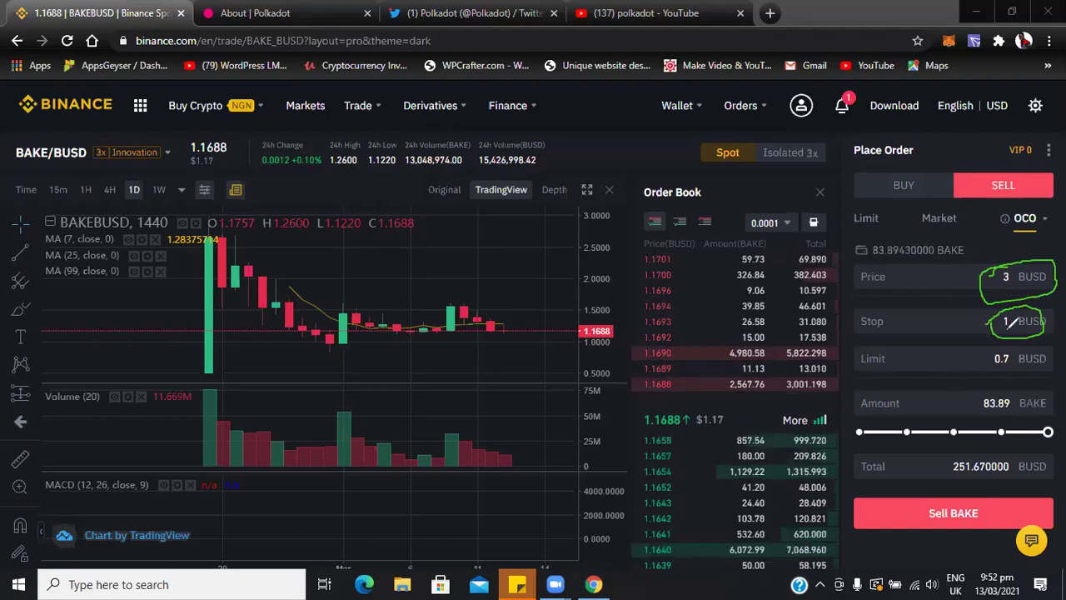
mouse_move(976, 353)
mouse_down()
mouse_move(1018, 338)
mouse_move(1036, 377)
mouse_move(1010, 387)
mouse_move(984, 341)
mouse_up()
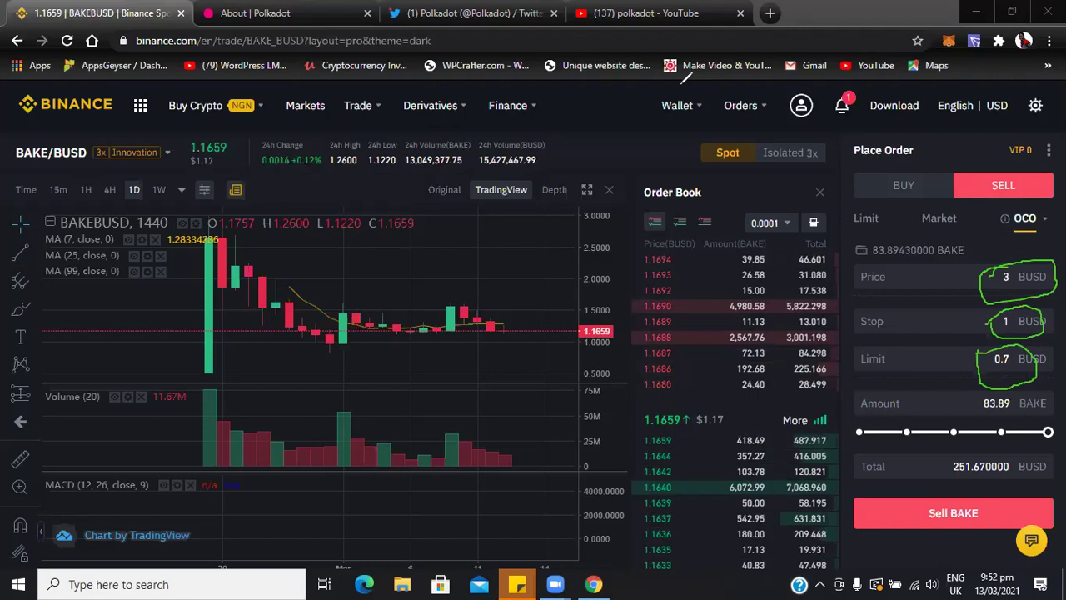
key(e)
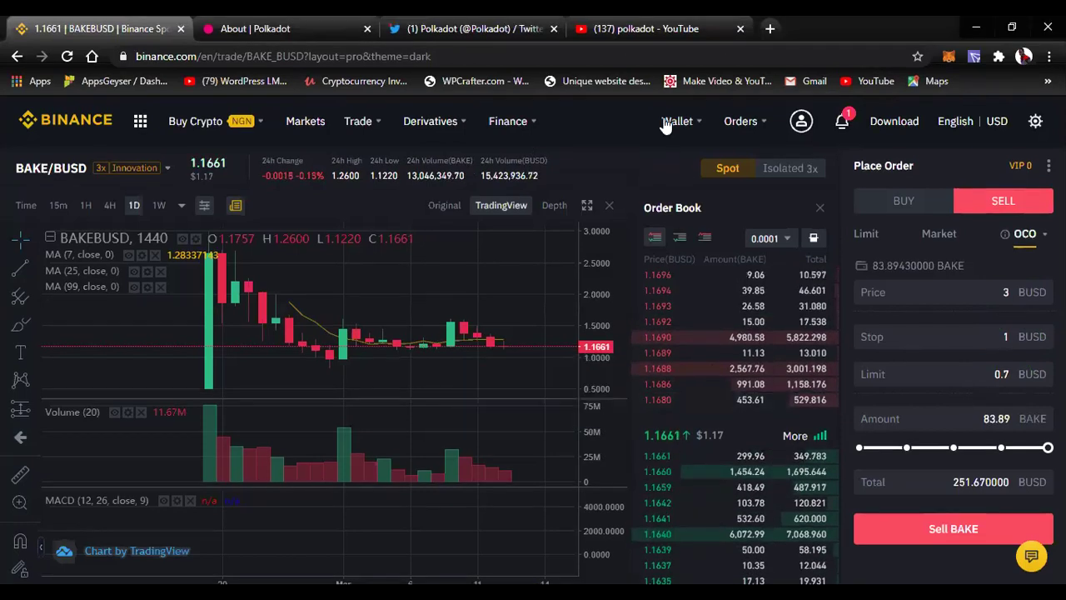
Submit the 83.89 BAKE OCO sell and scroll down to its Open Orders entries.
click(955, 531)
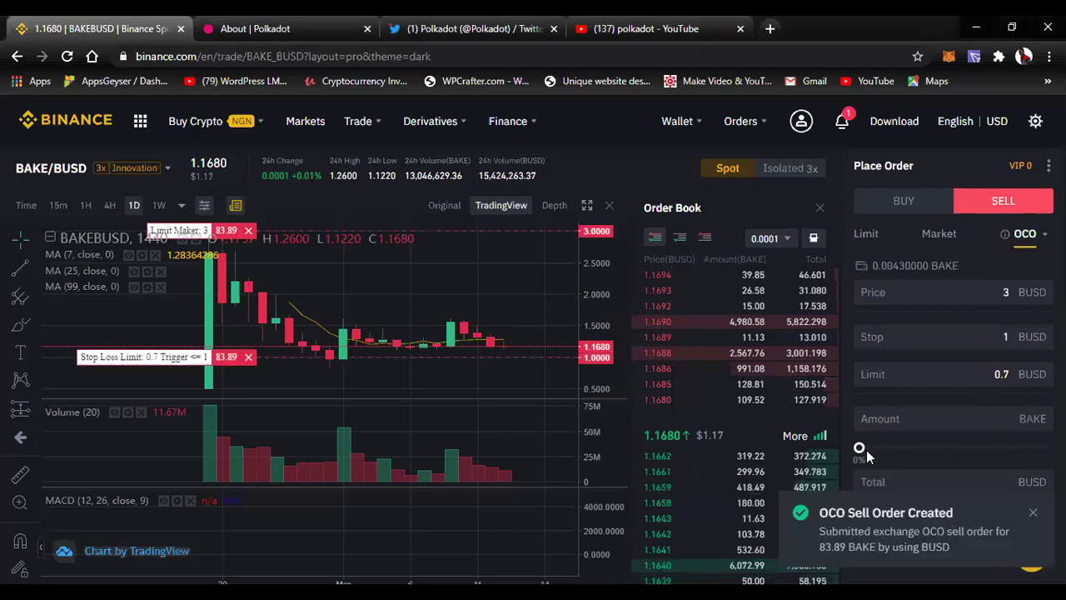
scroll(693, 386, down, 4)
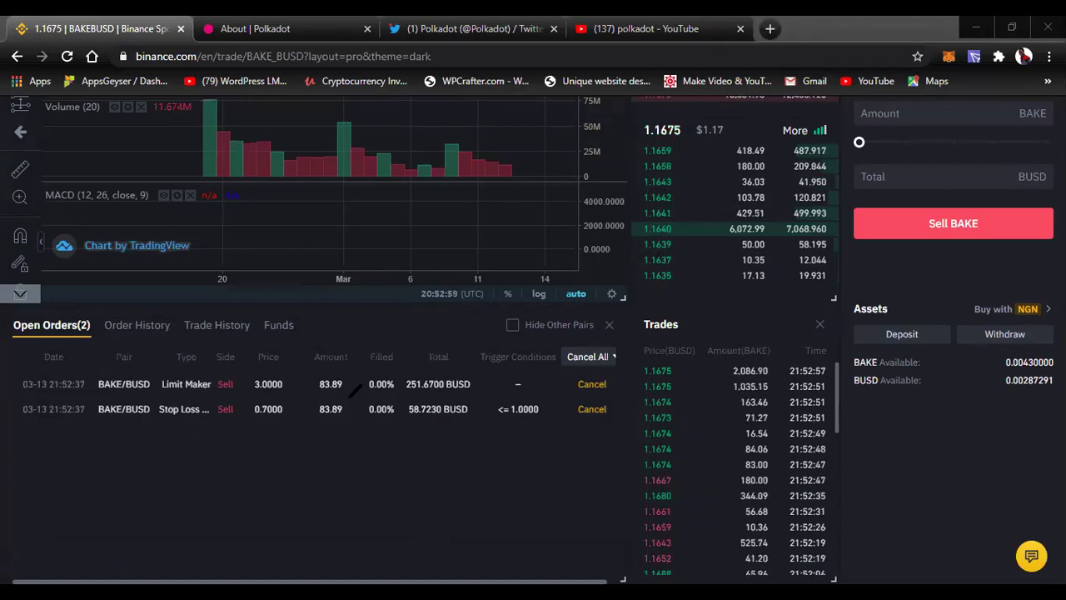
mouse_move(263, 359)
mouse_down()
mouse_move(252, 371)
mouse_move(256, 395)
mouse_move(287, 393)
mouse_move(300, 379)
mouse_move(265, 366)
mouse_up()
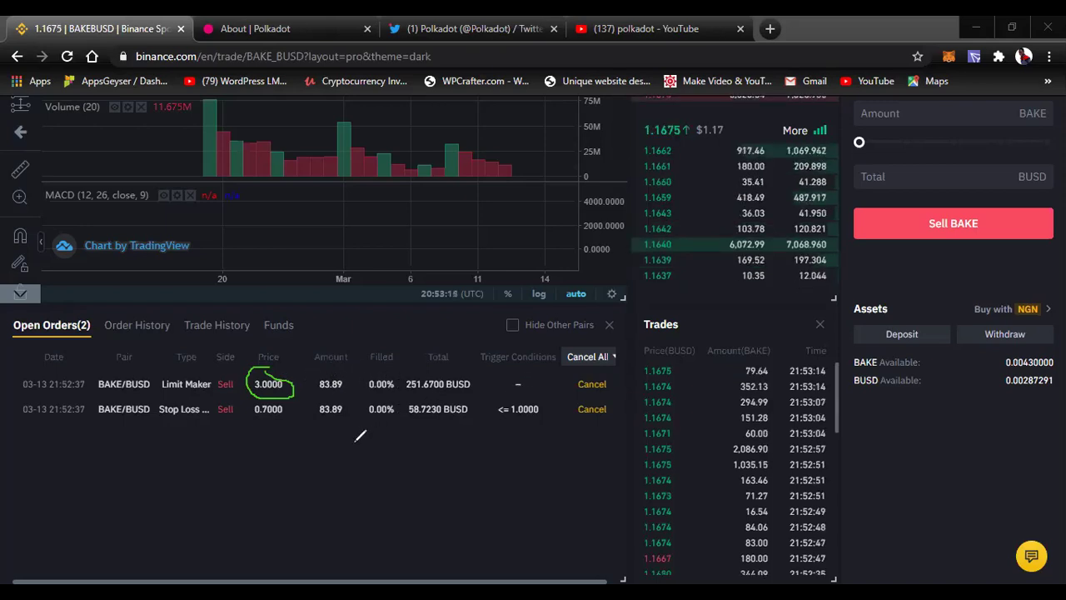
mouse_move(423, 370)
mouse_down()
mouse_move(398, 380)
mouse_move(490, 364)
mouse_move(494, 376)
mouse_move(425, 393)
mouse_move(401, 381)
mouse_up()
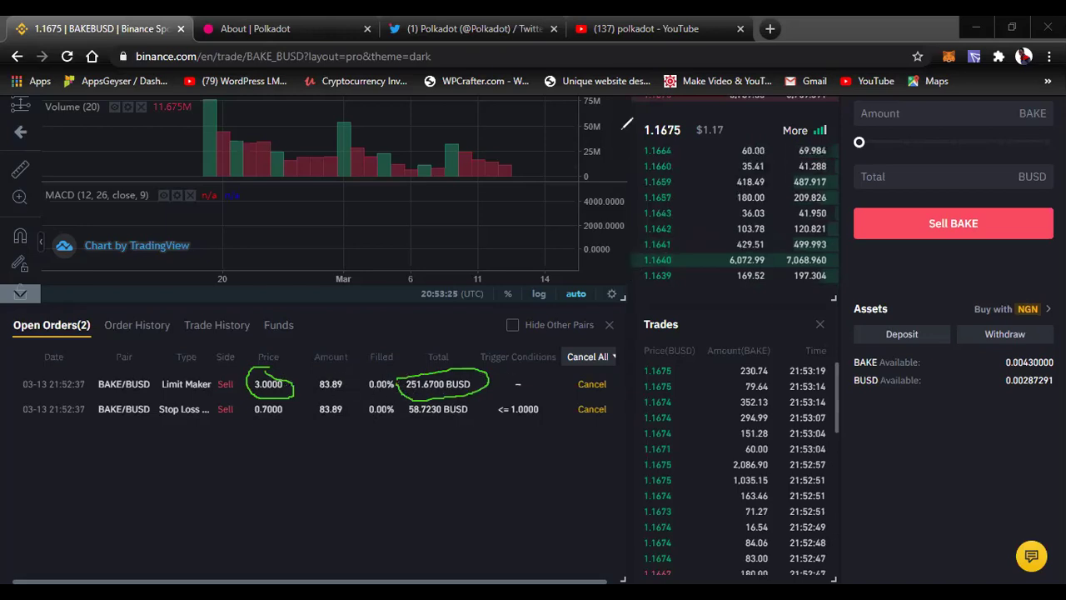
key(e)
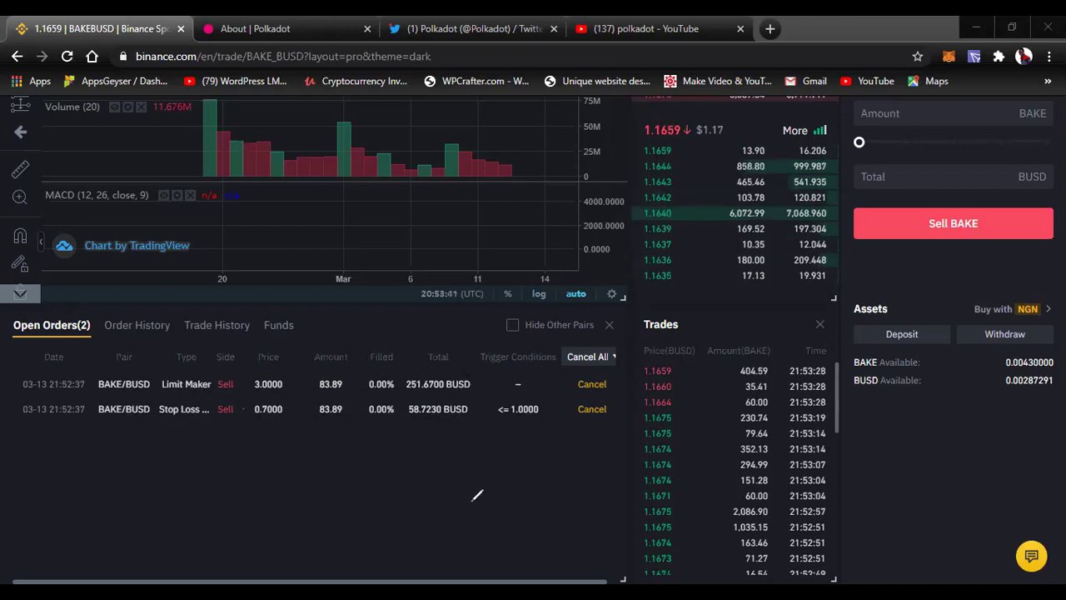
mouse_move(490, 413)
mouse_down()
mouse_move(512, 394)
mouse_move(554, 405)
mouse_move(506, 468)
mouse_move(490, 408)
mouse_up()
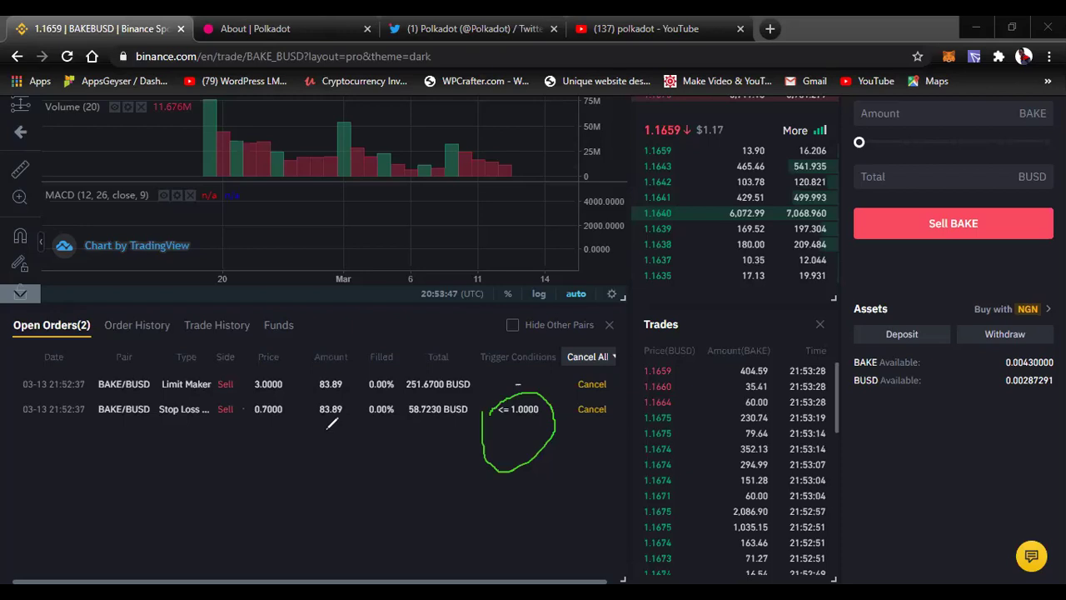
mouse_move(241, 412)
mouse_down()
mouse_move(268, 397)
mouse_move(289, 401)
mouse_move(275, 434)
mouse_move(248, 408)
mouse_up()
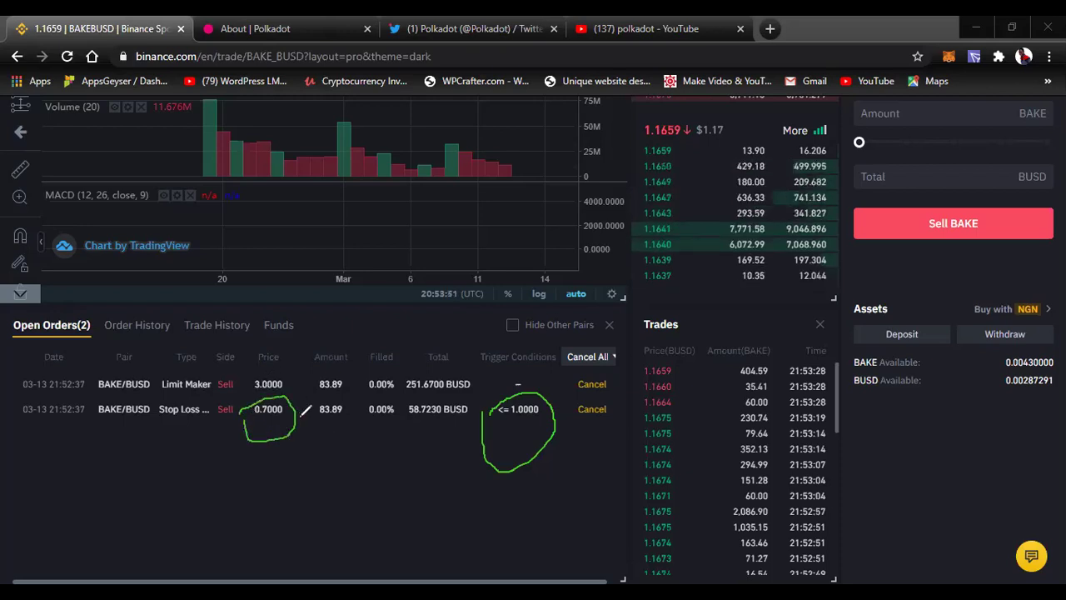
mouse_move(401, 411)
mouse_down()
mouse_move(481, 410)
mouse_move(454, 439)
mouse_move(399, 423)
mouse_move(408, 404)
mouse_up()
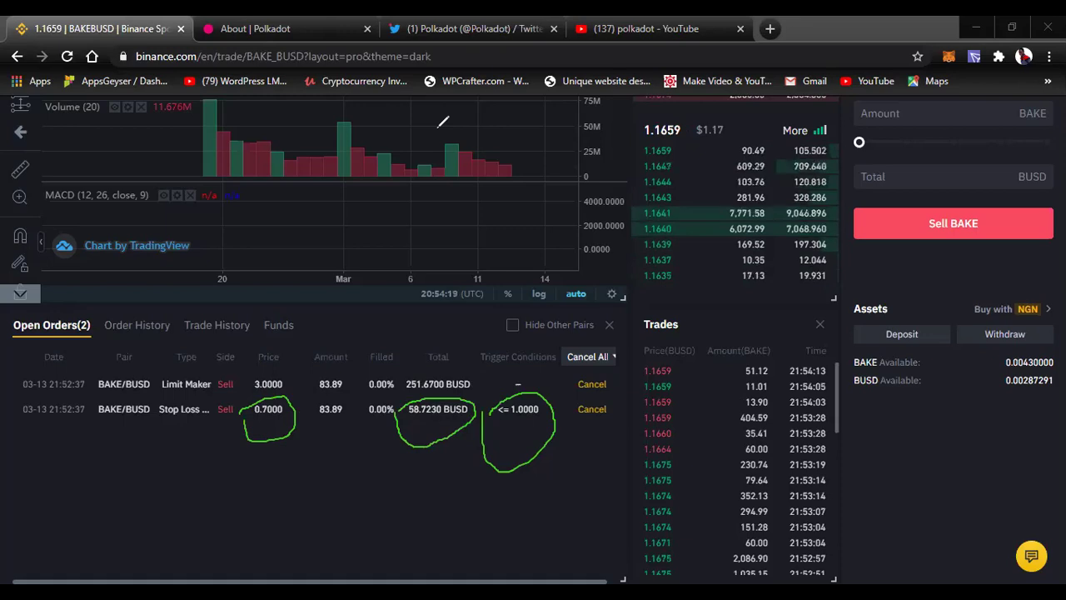
key(e)
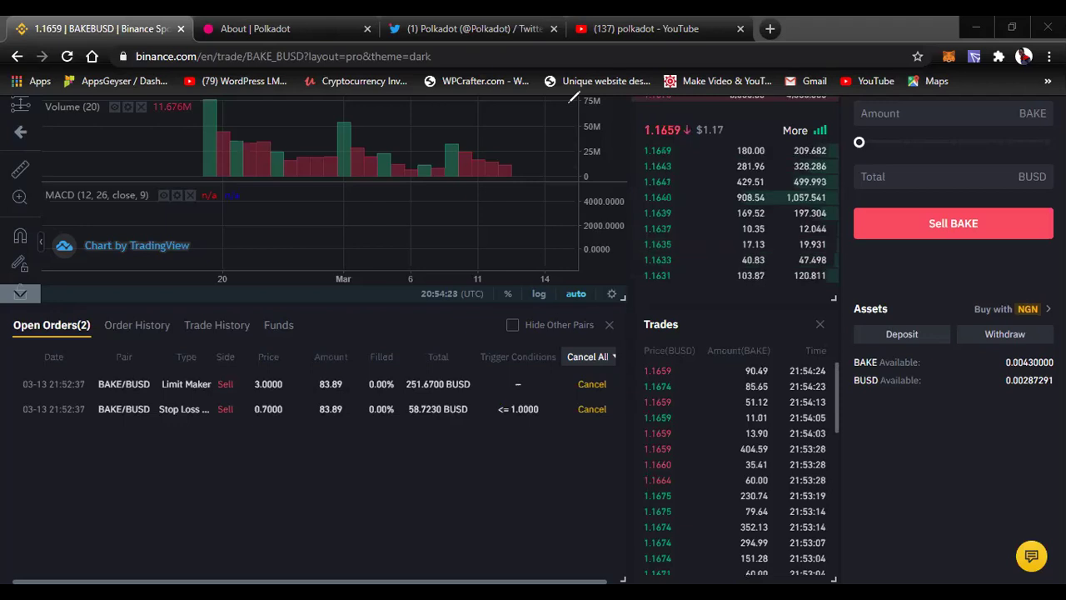
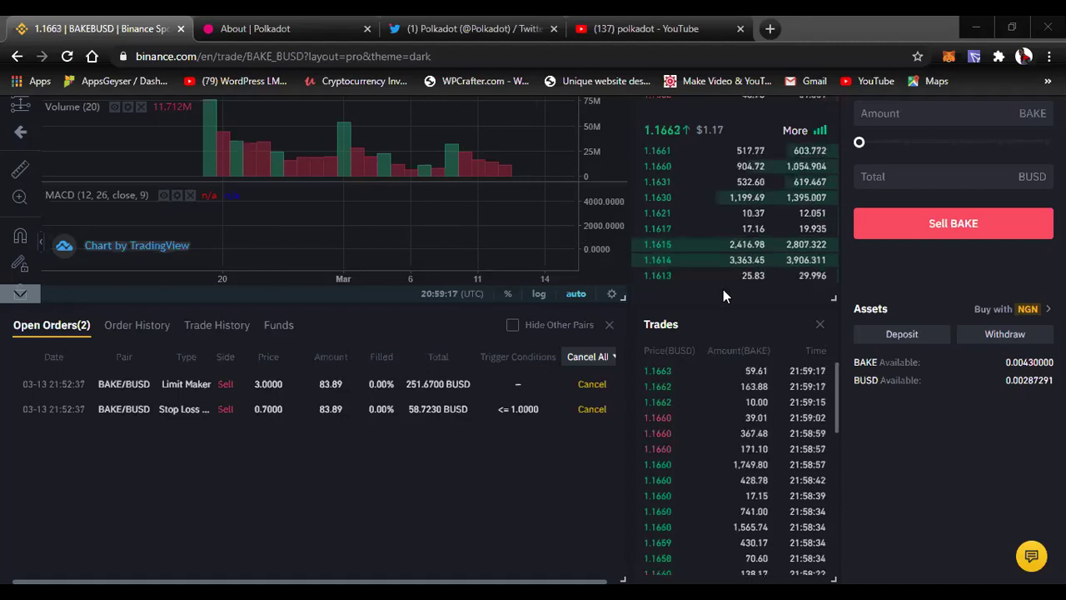
Switch the order type to Stop-limit and cancel the two open BAKE/BUSD orders.
mouse_move(721, 290)
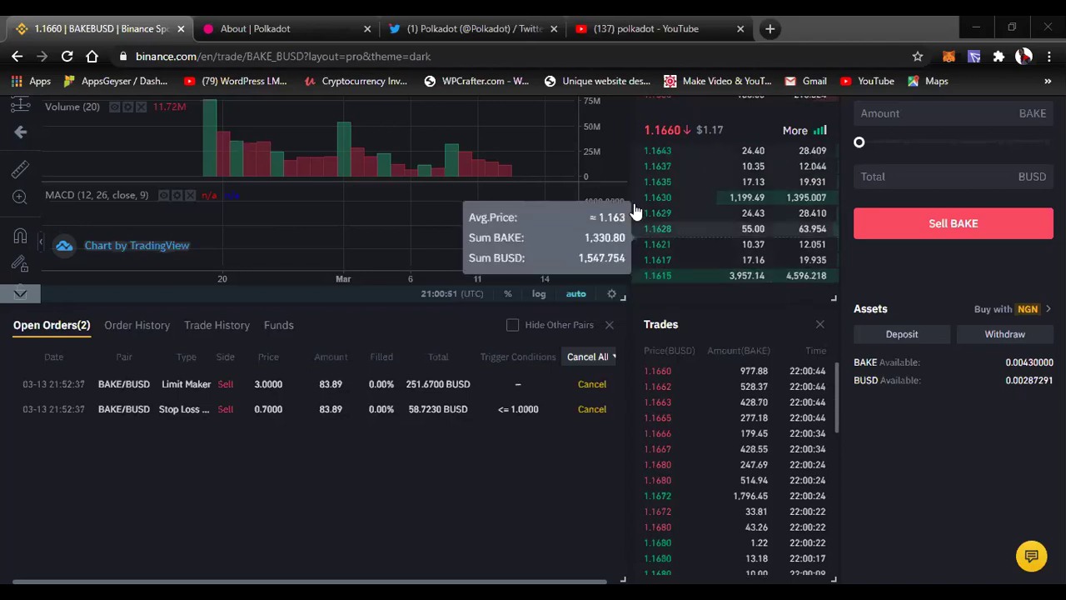
mouse_move(691, 110)
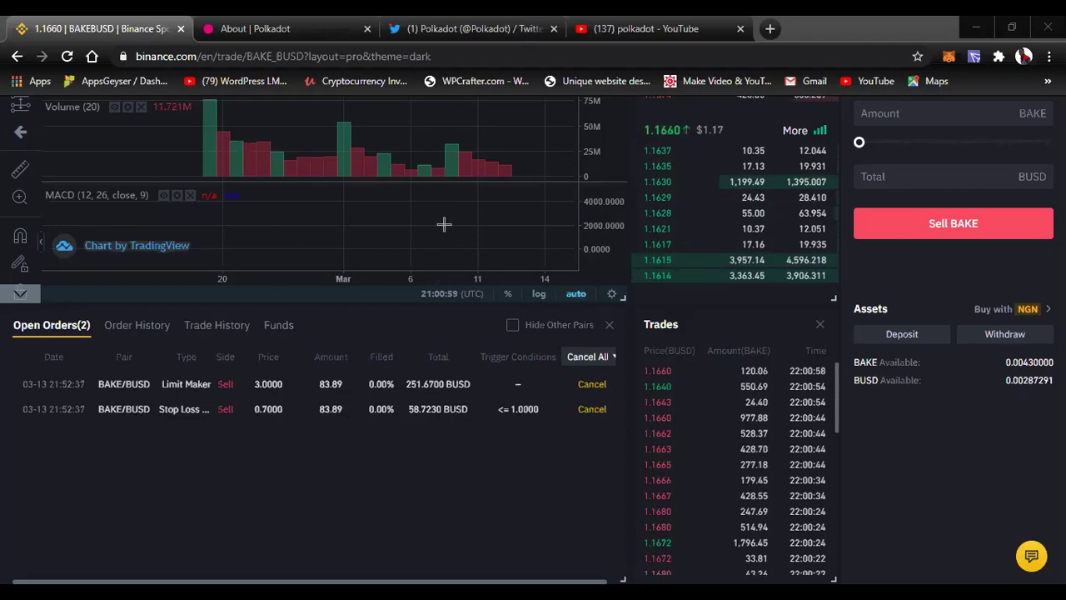
scroll(892, 262, up, 4)
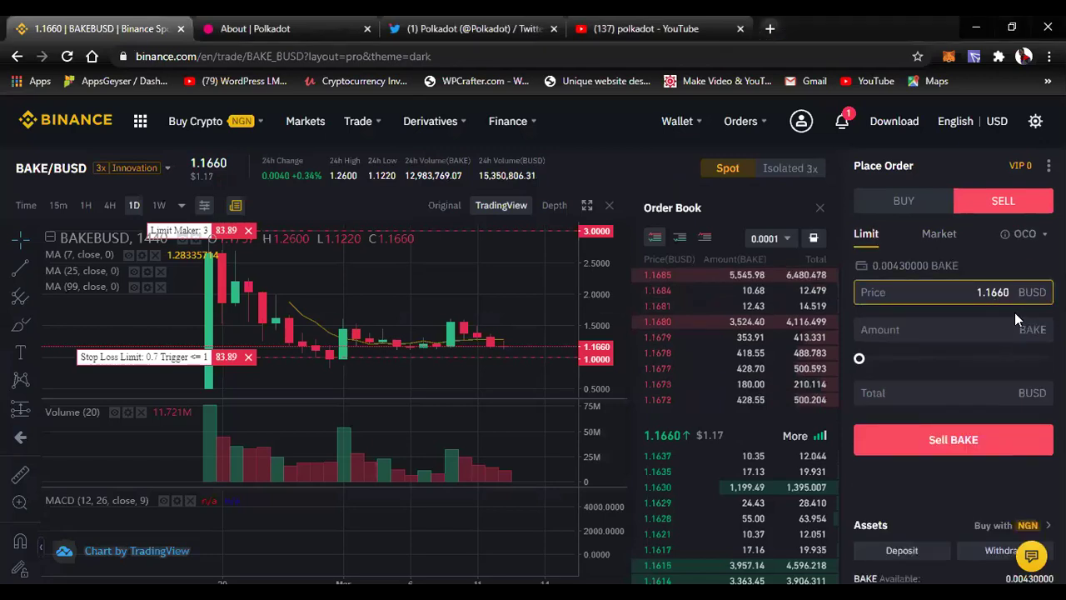
click(1024, 234)
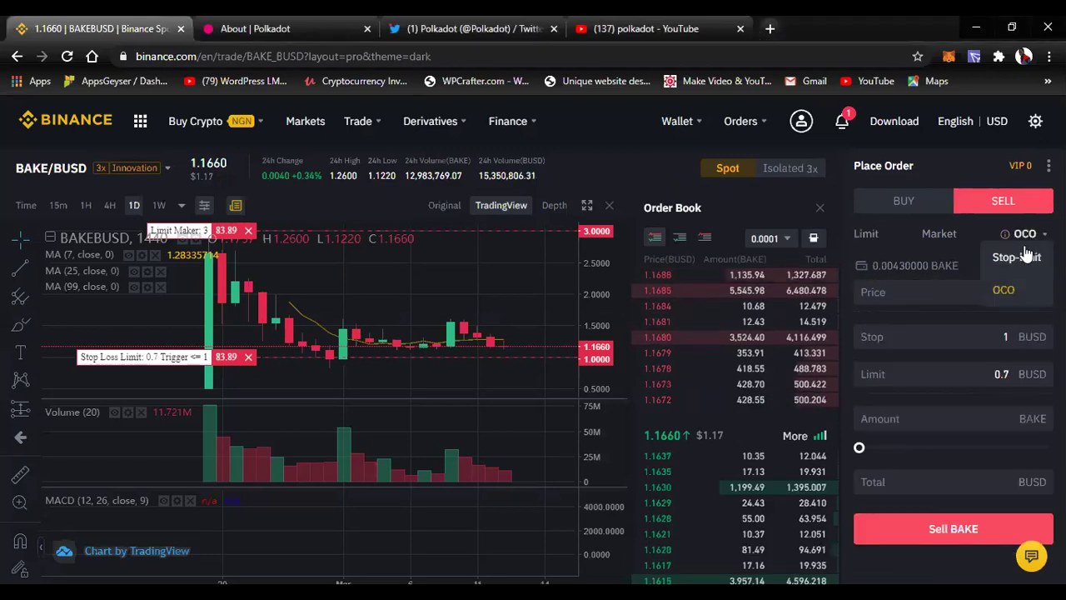
click(1035, 236)
click(1024, 234)
click(1015, 253)
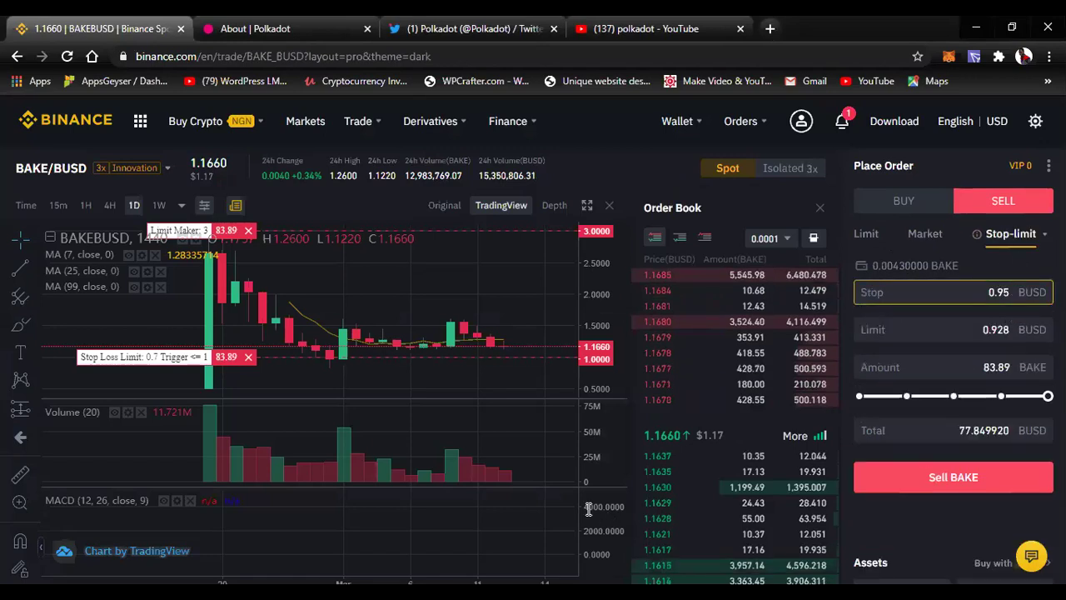
scroll(588, 508, down, 4)
click(601, 384)
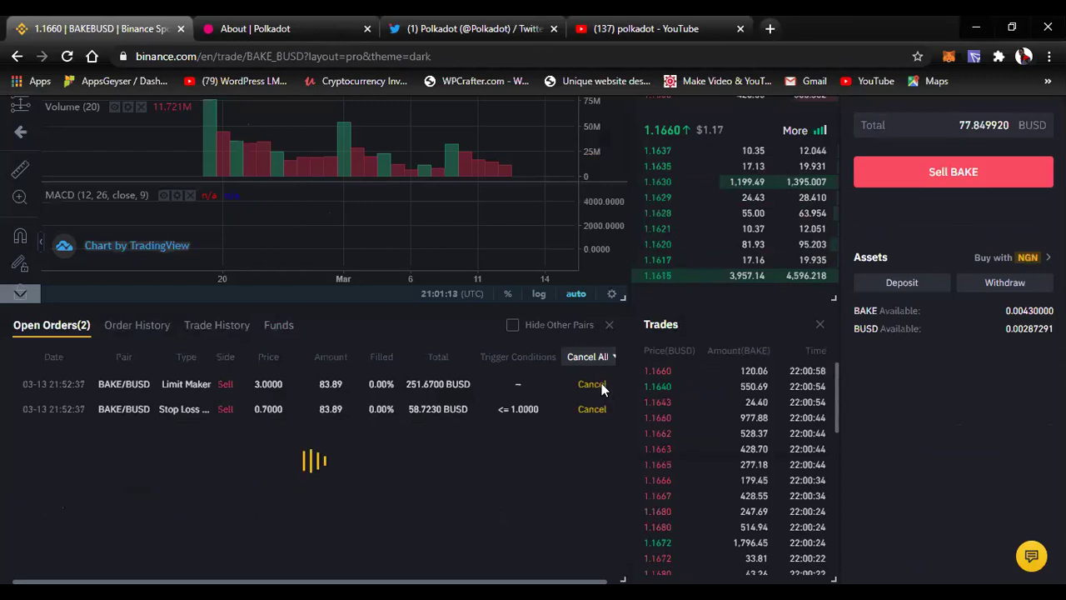
Place a stop-limit sell of 83.89 BAKE with stop 1 and limit 0.7 BUSD.
scroll(1026, 342, up, 3)
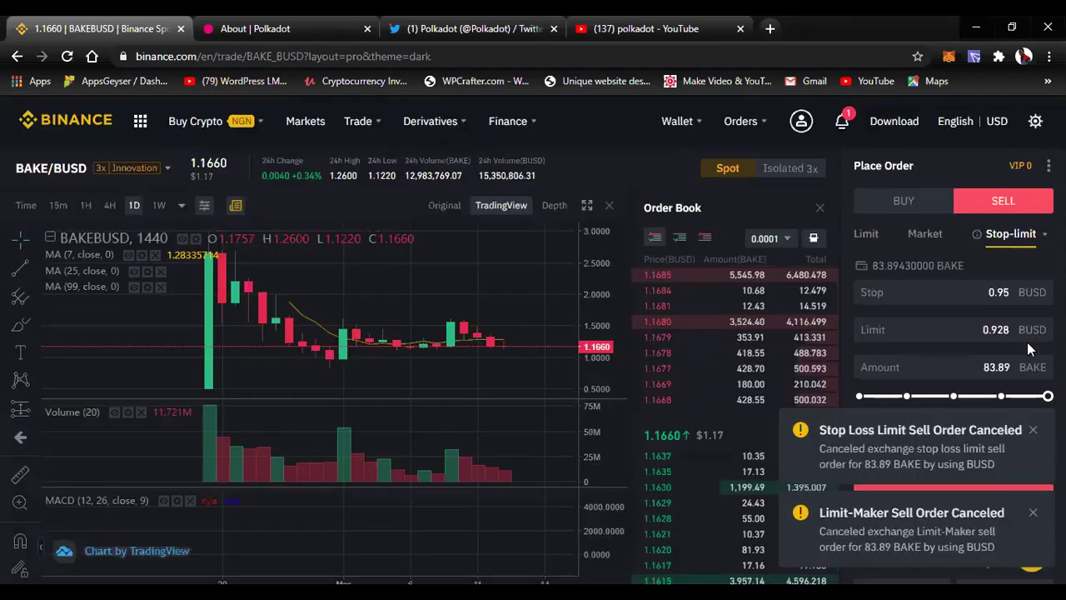
click(1010, 293)
double_click(958, 293)
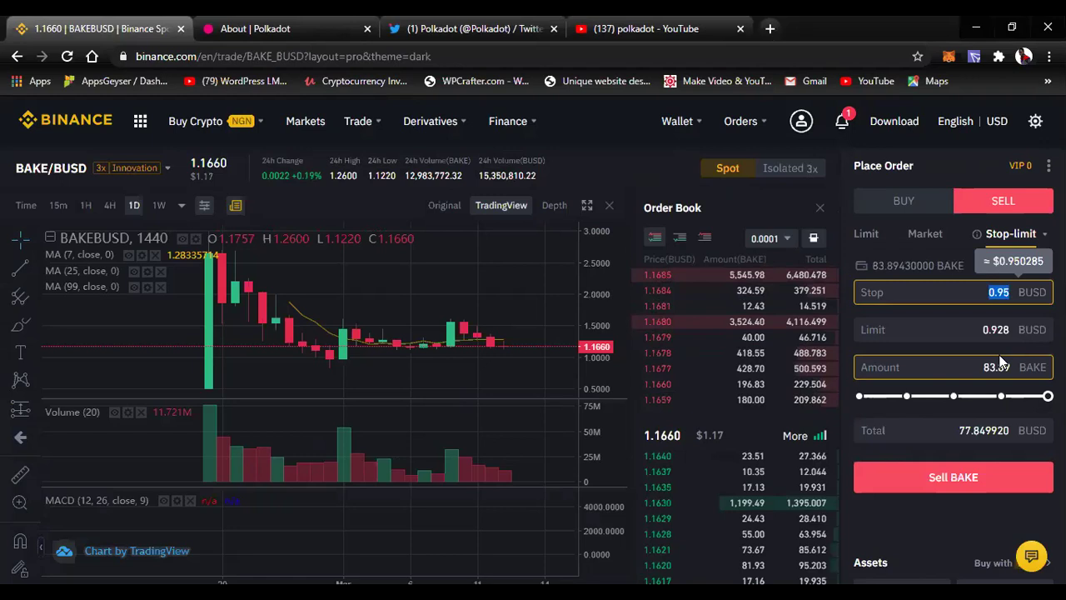
text(1)
click(1024, 330)
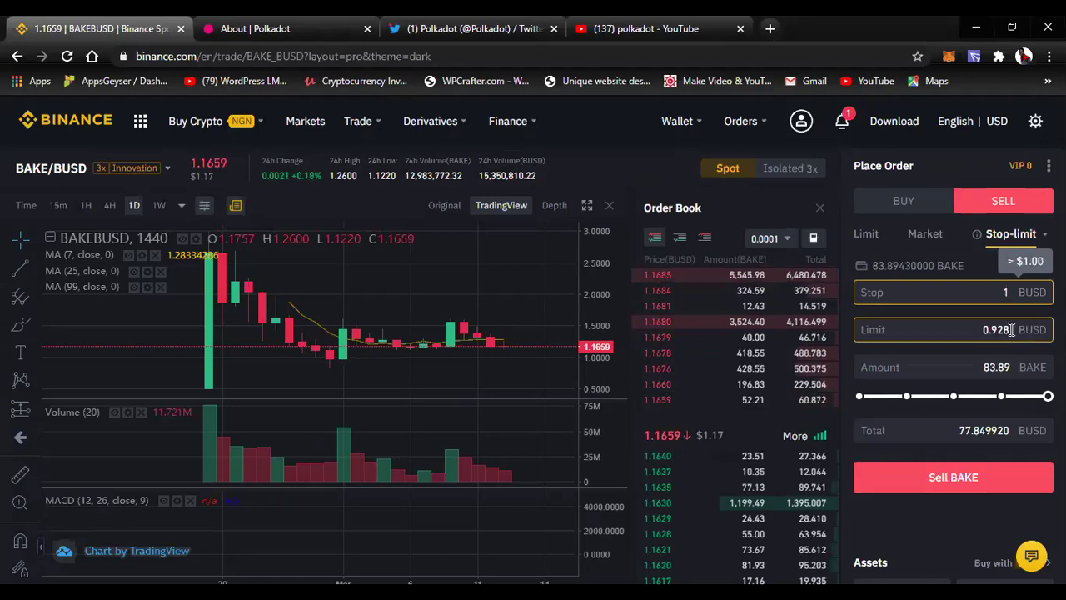
drag(1011, 330, 964, 330)
text(0.7)
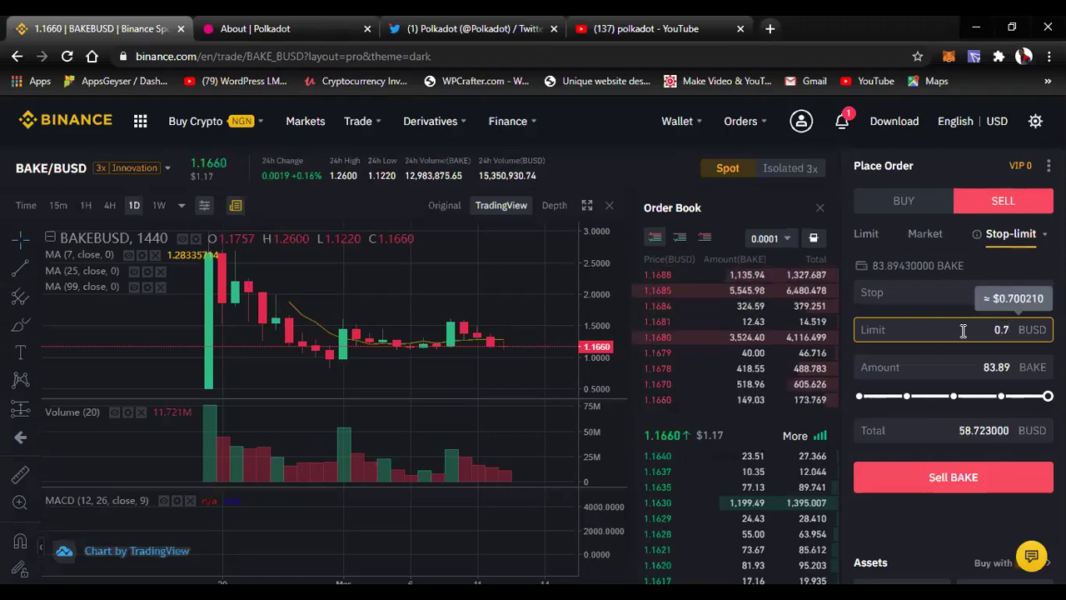
click(989, 473)
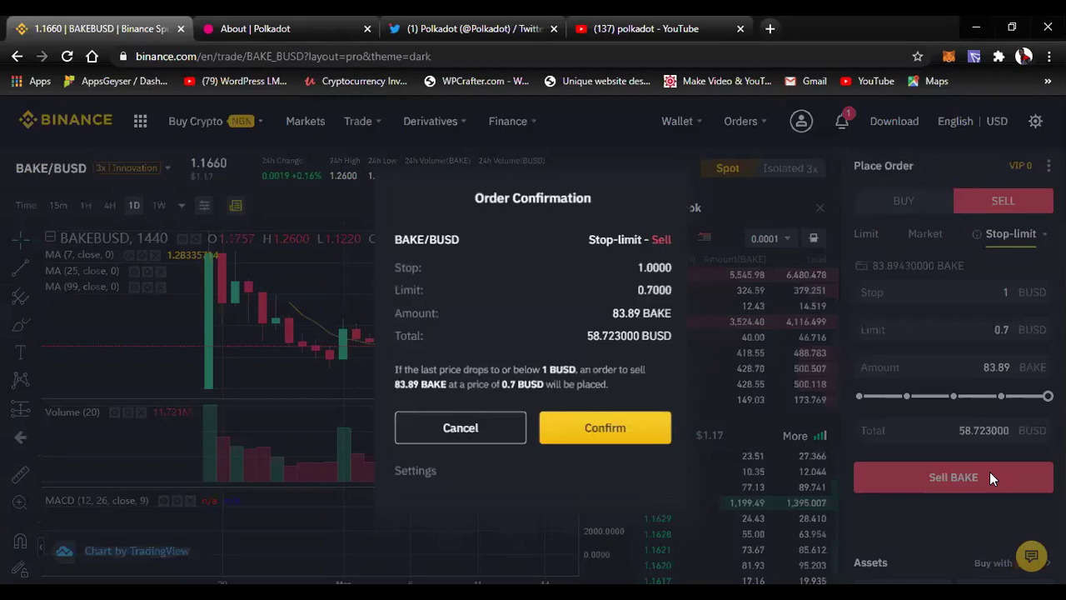
click(617, 428)
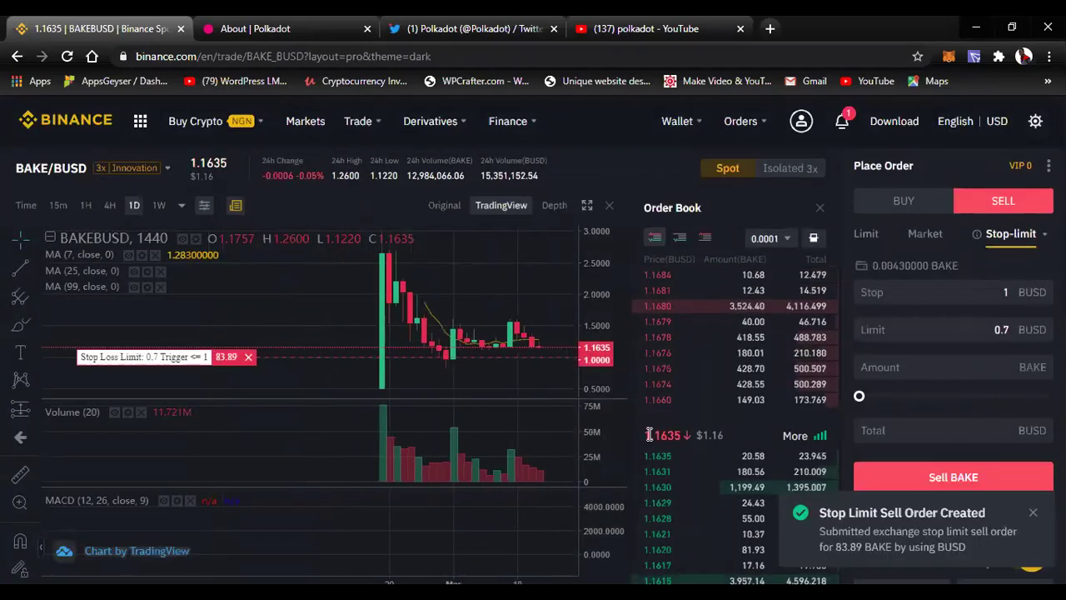
scroll(692, 488, down, 4)
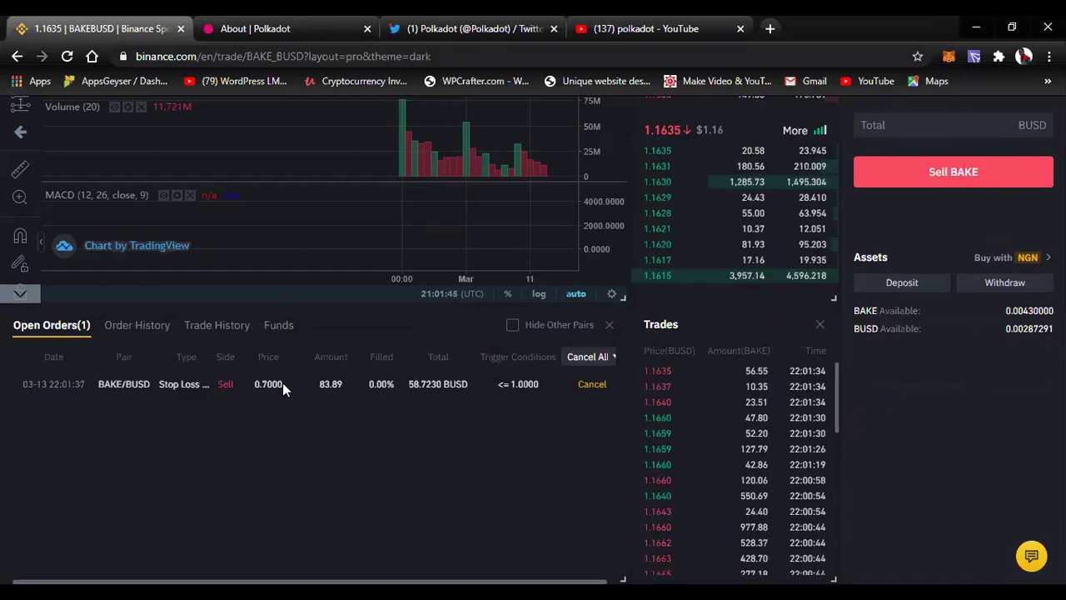
scroll(633, 324, up, 1)
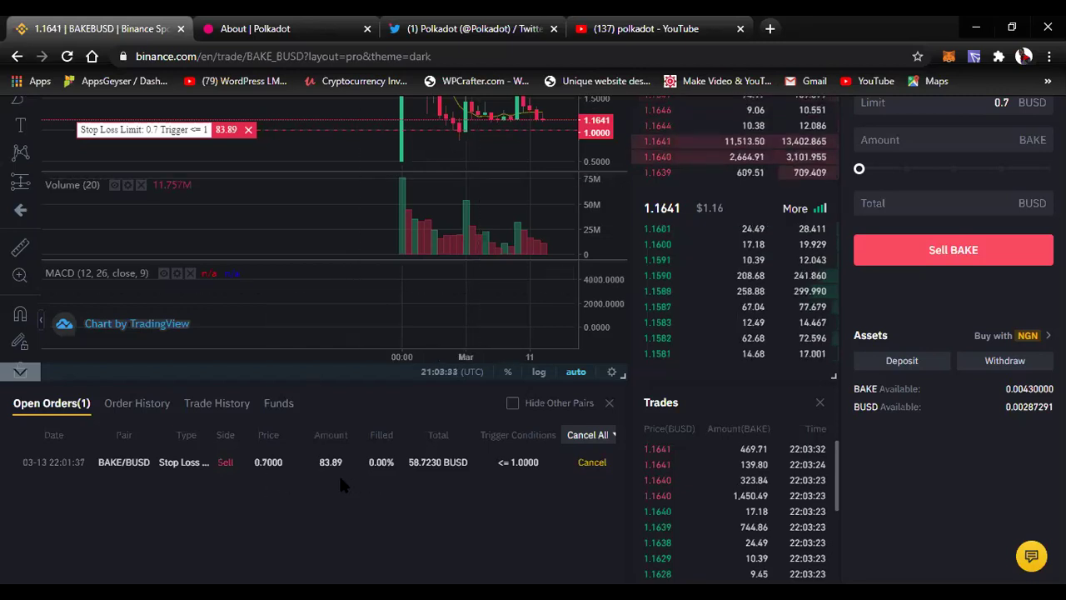
mouse_move(680, 256)
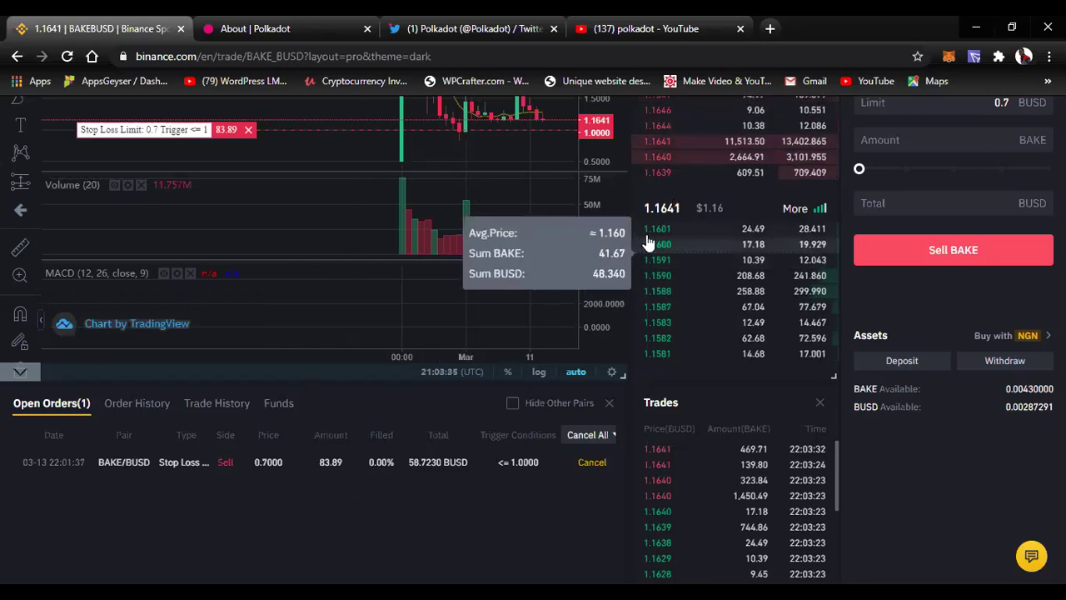
scroll(691, 239, up, 1)
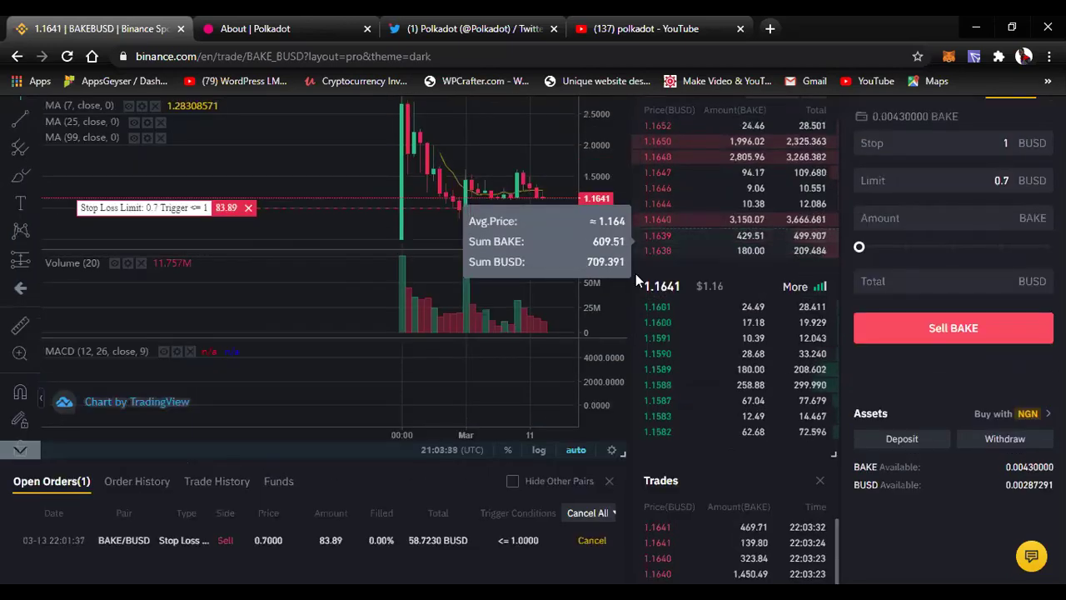
scroll(468, 490, down, 1)
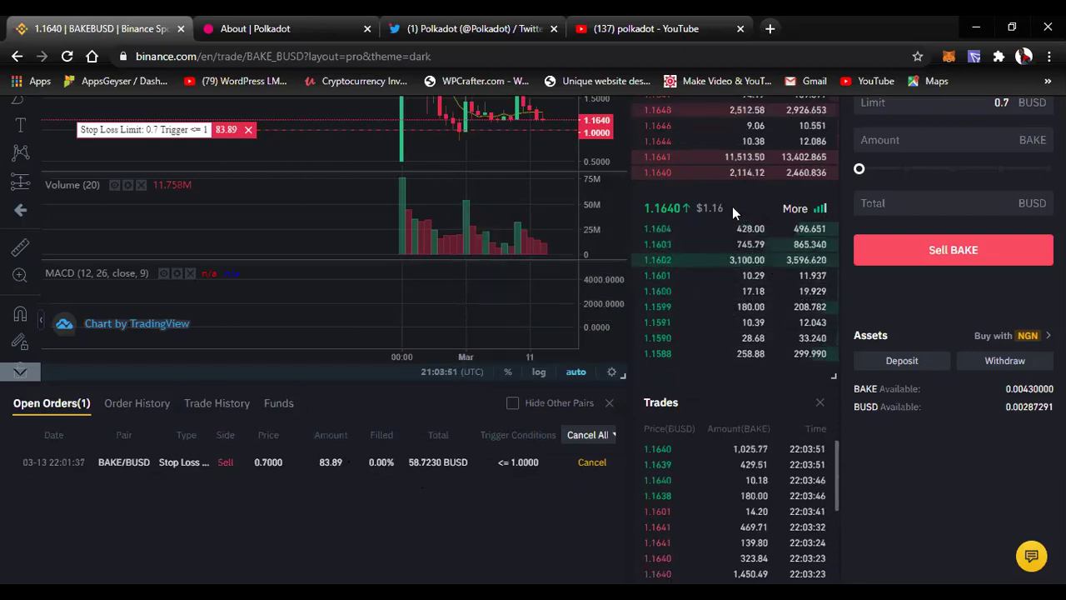
scroll(888, 200, up, 1)
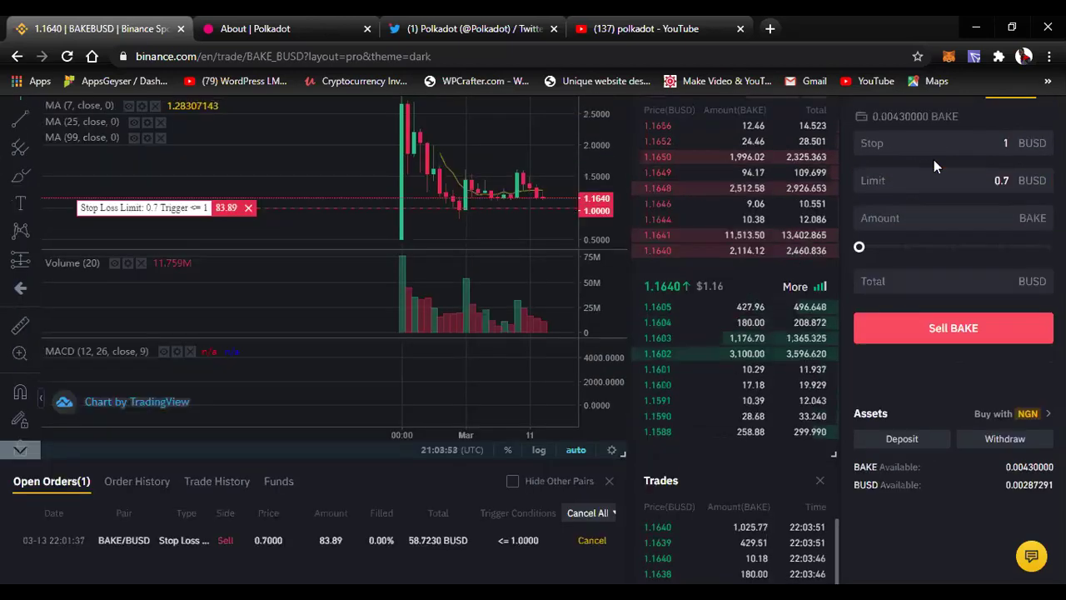
Cancel the stop-loss order and enter a new stop of 2 and limit of 1 BUSD.
click(590, 540)
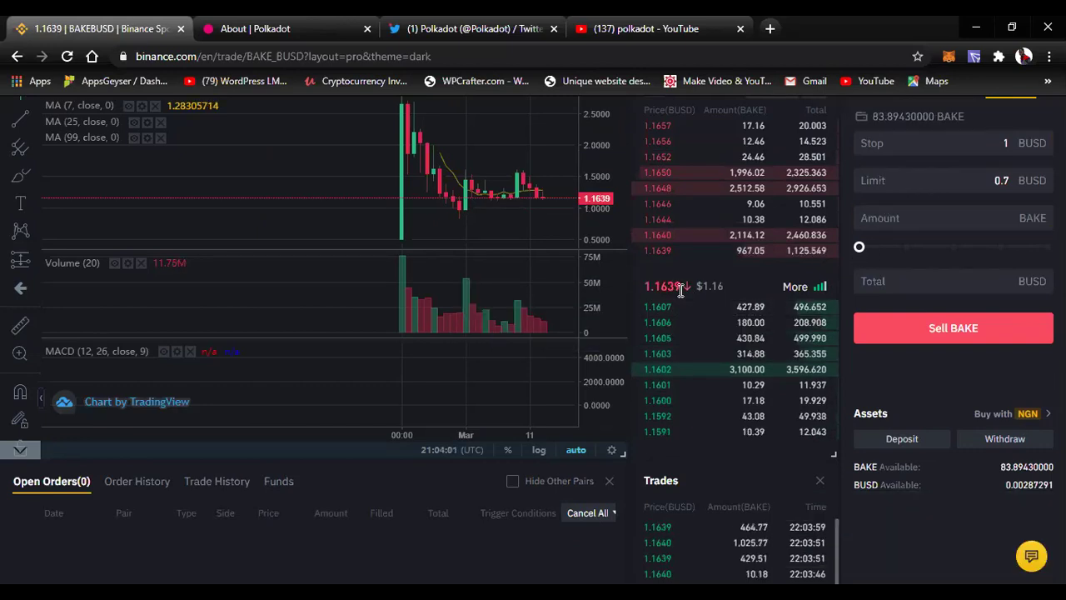
click(1010, 143)
key(BackSpace)
text(2)
click(1004, 178)
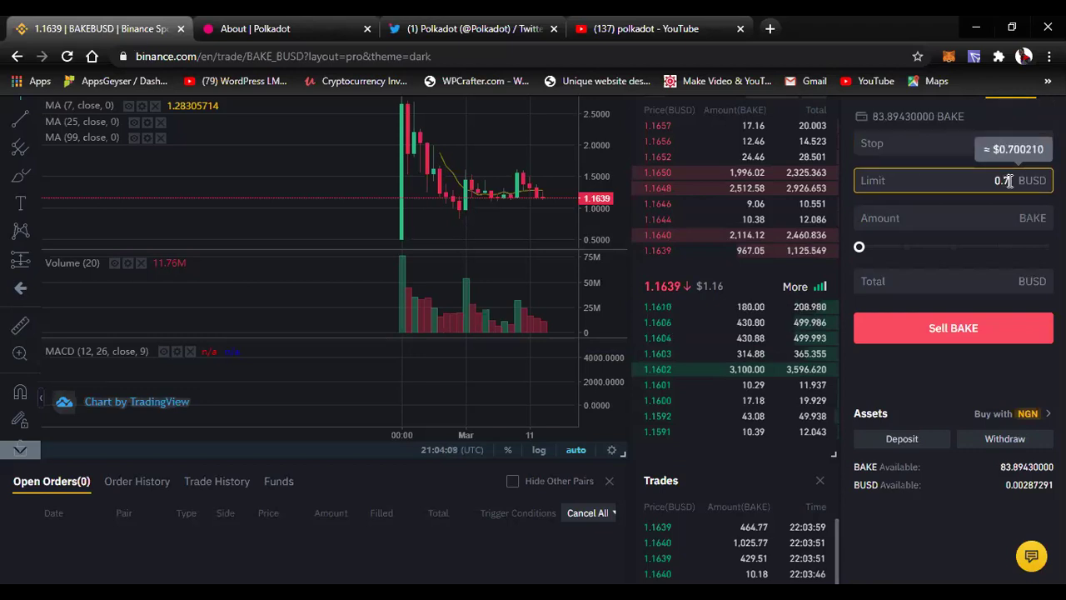
key(BackSpace)
key(BackSpace)
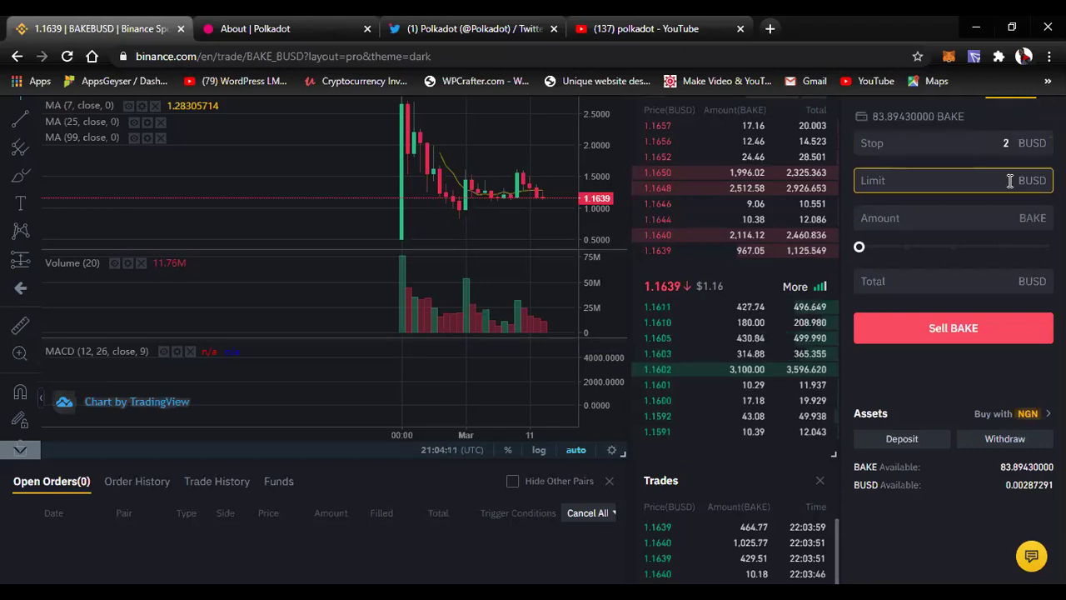
text(1)
Sell the full 83.89 BAKE at those prices and confirm the take-profit order.
drag(860, 244, 1048, 247)
click(1022, 345)
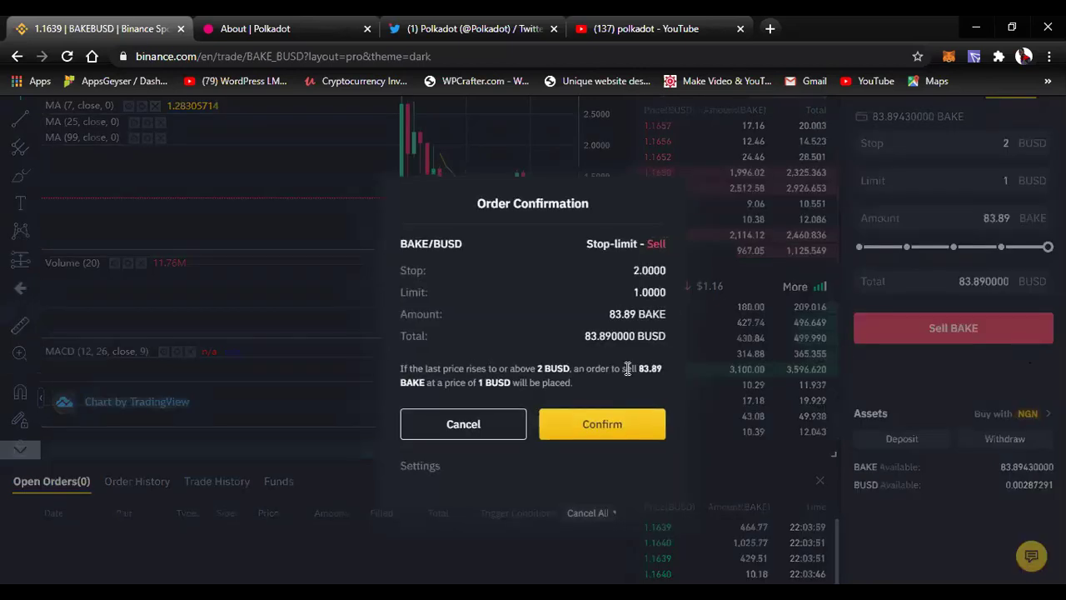
click(608, 423)
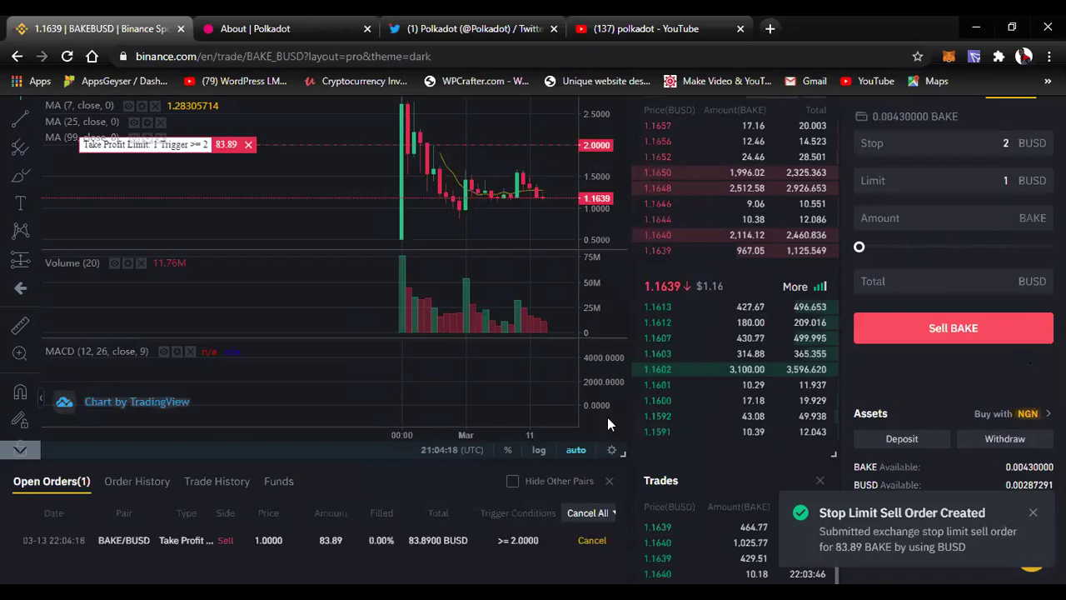
scroll(609, 402, down, 2)
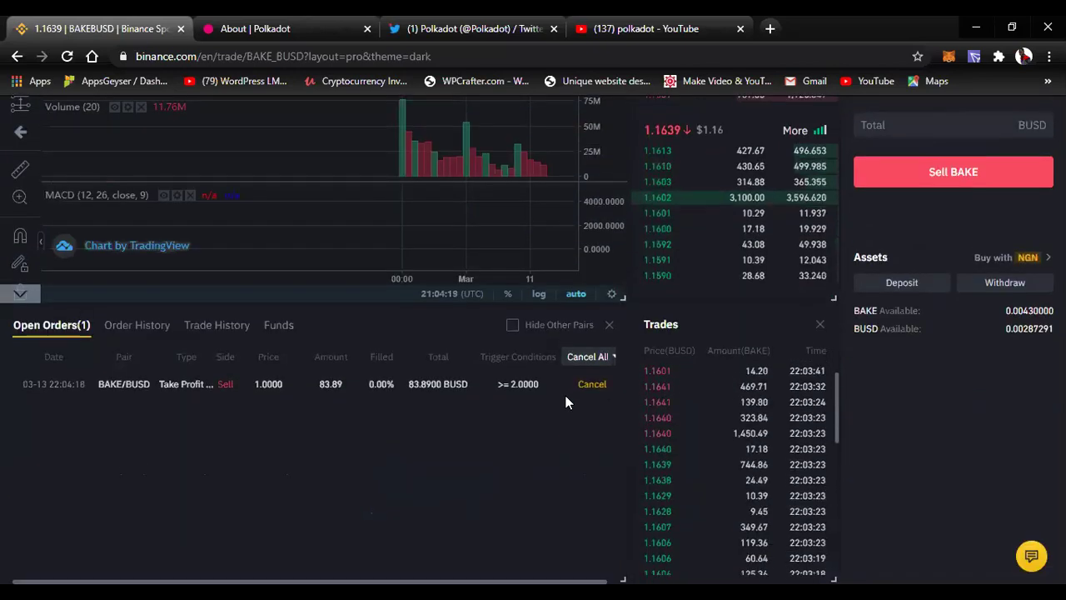
scroll(640, 399, down, 1)
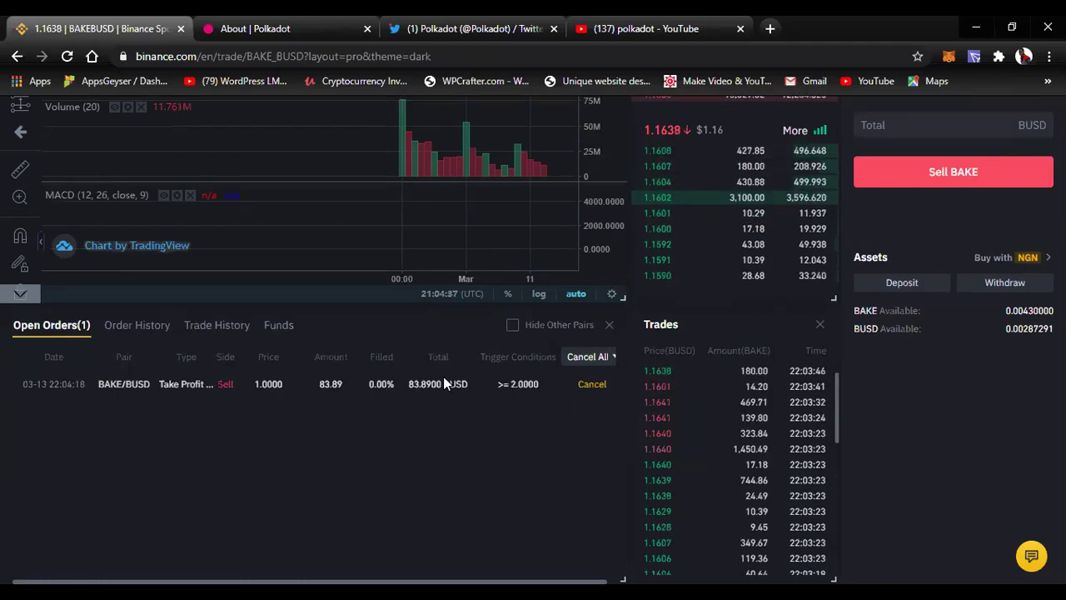
Scroll the page to check the Open Orders panel for the BAKE/BUSD take-profit sell.
scroll(523, 402, up, 1)
scroll(523, 401, down, 1)
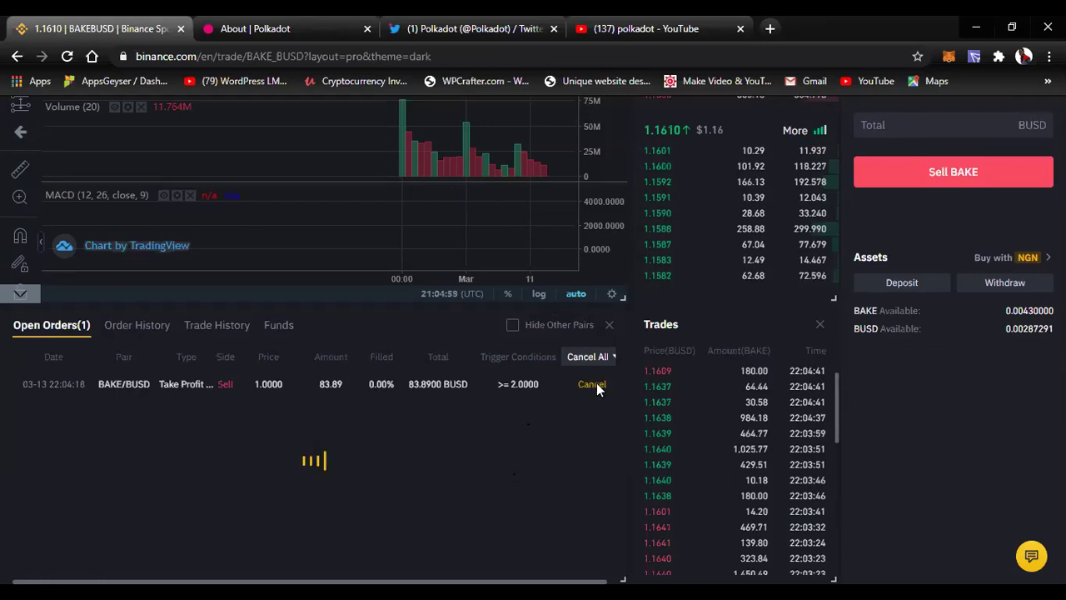
scroll(735, 239, up, 2)
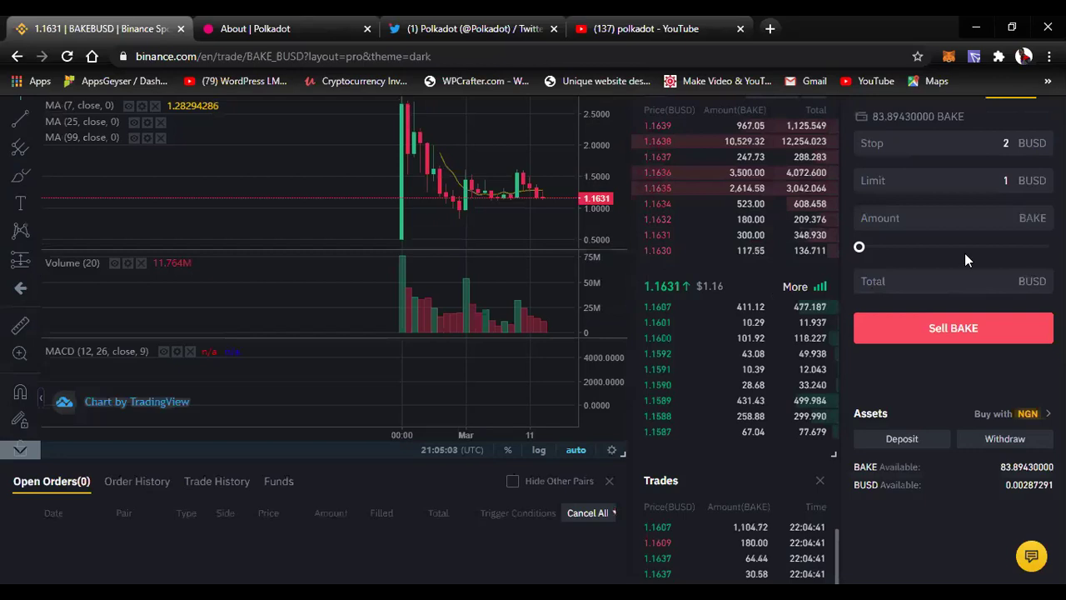
Change the stop price from 2 to 1 and, after trying 0.9, set the limit to 1 BUSD.
click(1009, 145)
key(BackSpace)
text(1)
click(1010, 181)
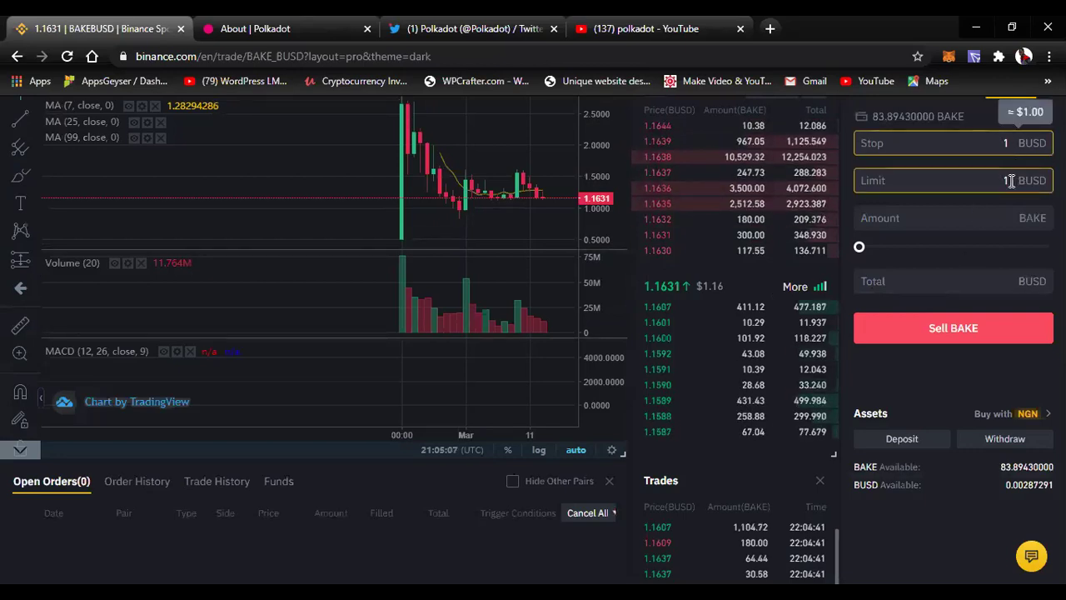
key(BackSpace)
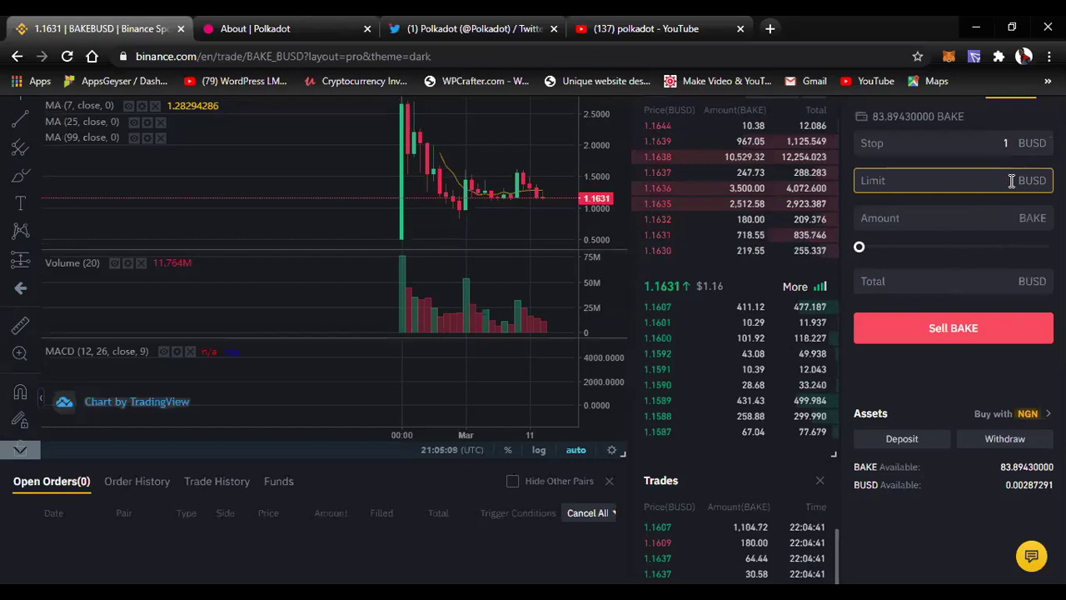
text(0.9)
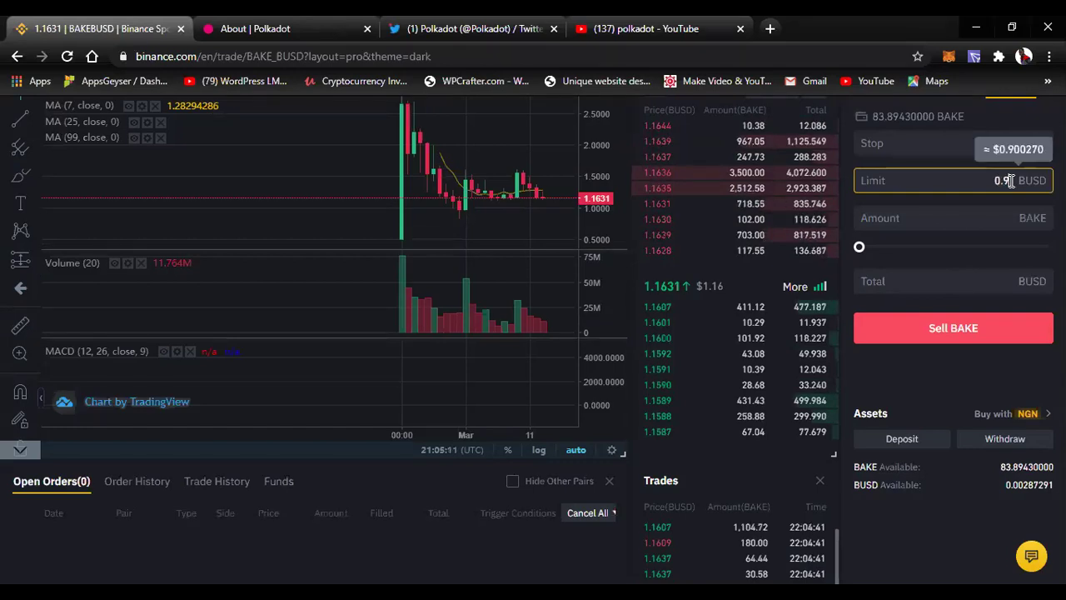
key(BackSpace)
key(BackSpace)
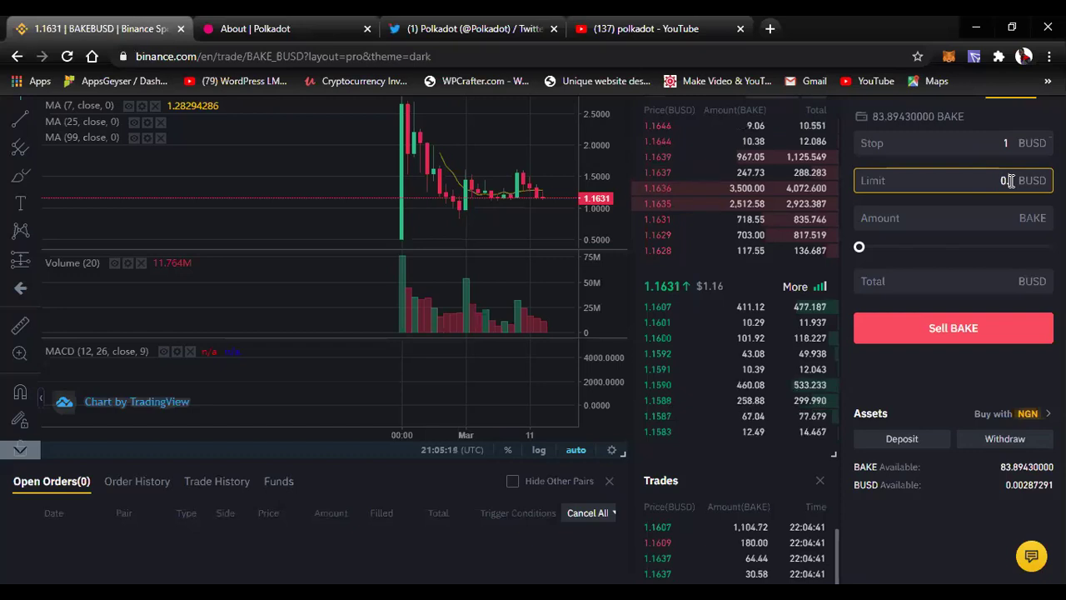
key(BackSpace)
text(1)
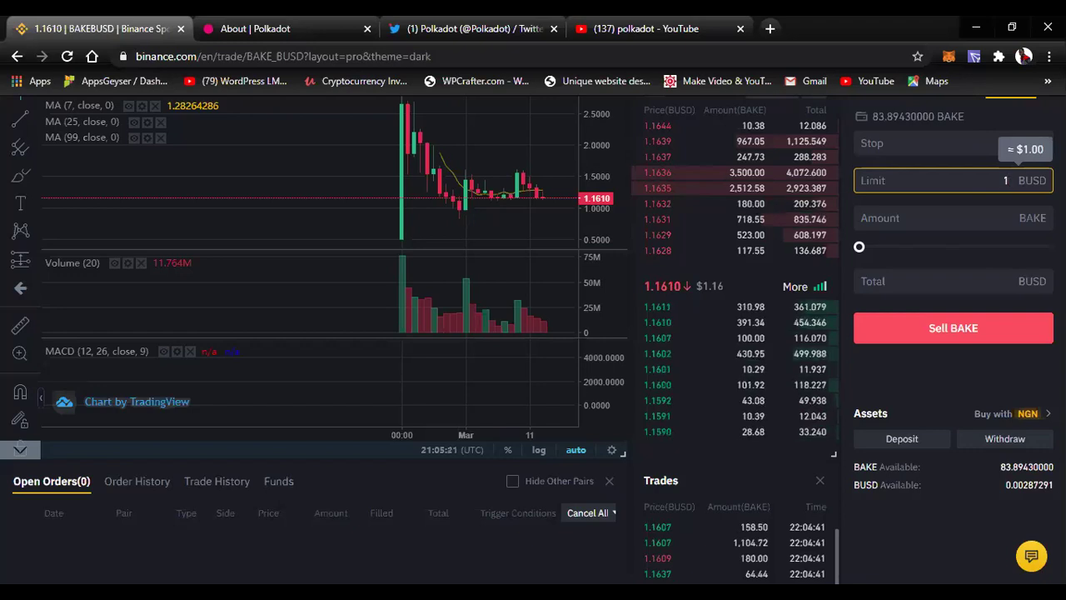
Re-enter the stop price of 1 and revisit the limit and amount fields.
key(shift+Tab)
text(1)
key(Tab)
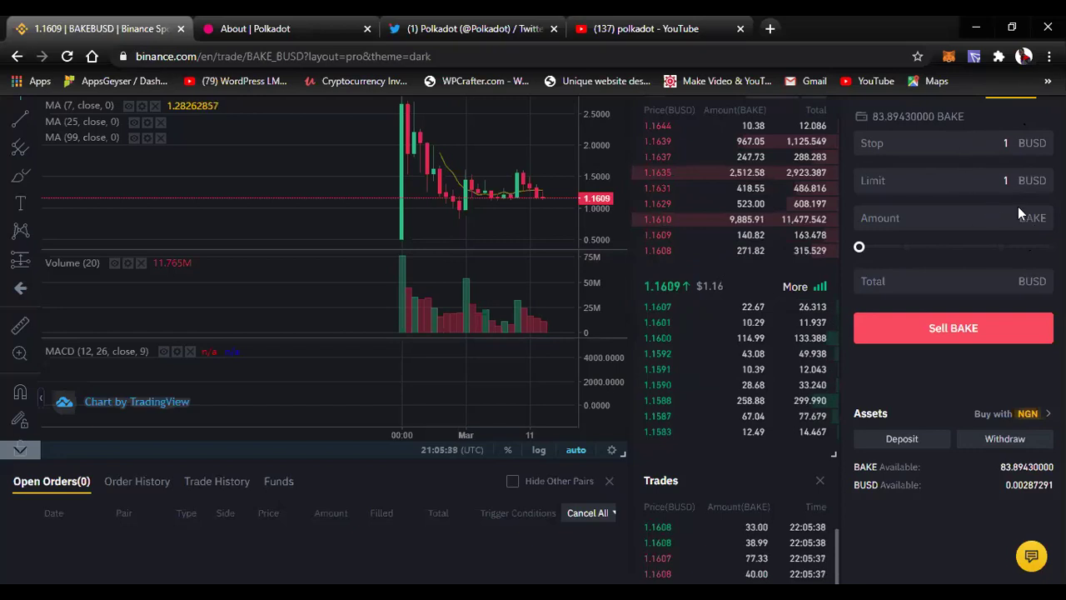
click(1004, 176)
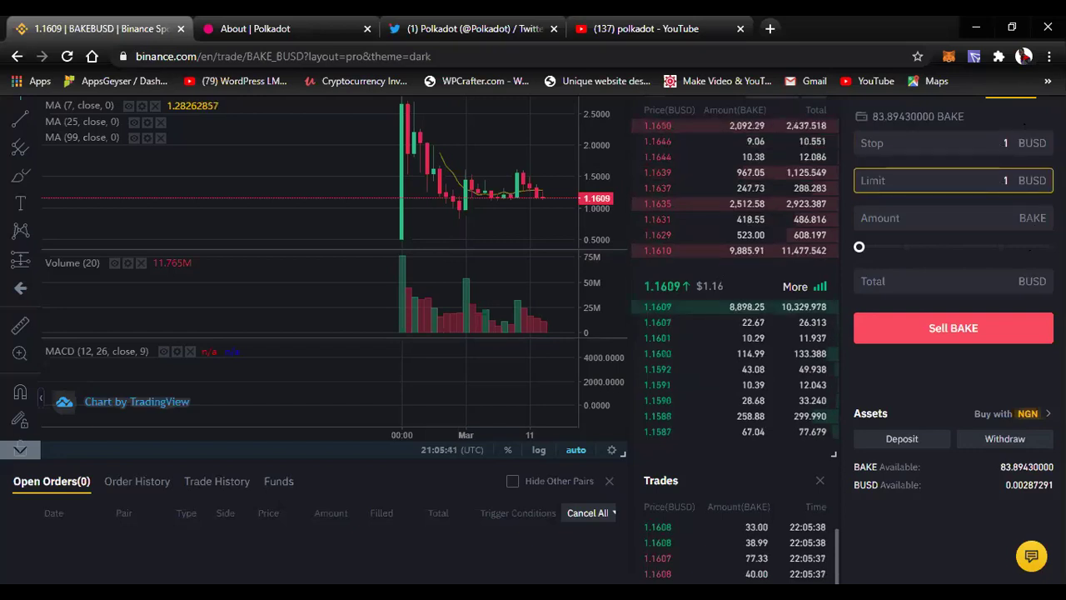
click(969, 211)
click(1024, 177)
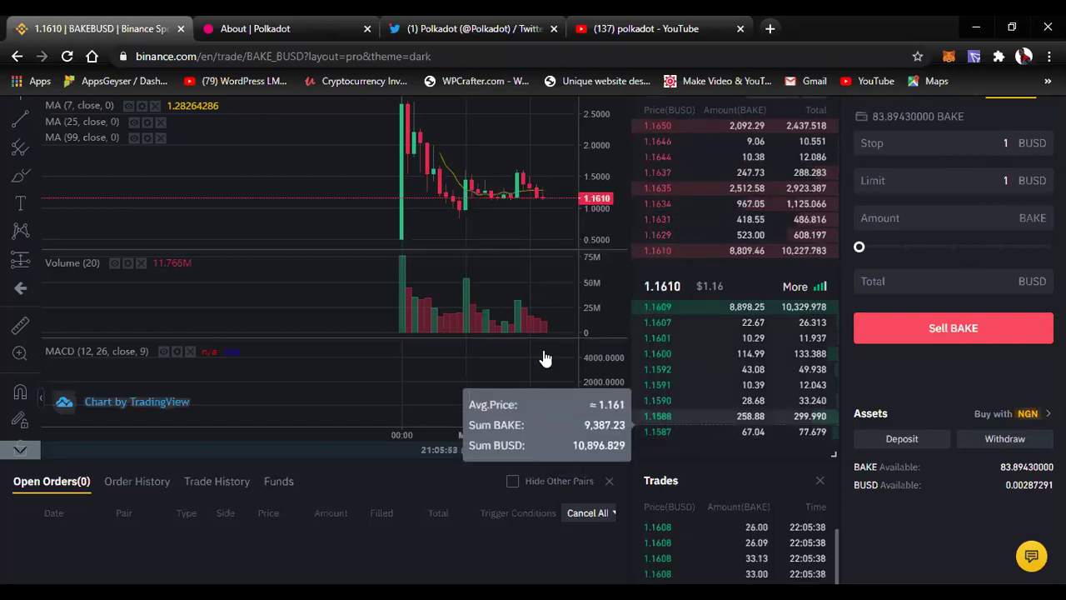
Toggle the order form between Buy and Sell, then return to the Binance home page.
scroll(805, 420, up, 2)
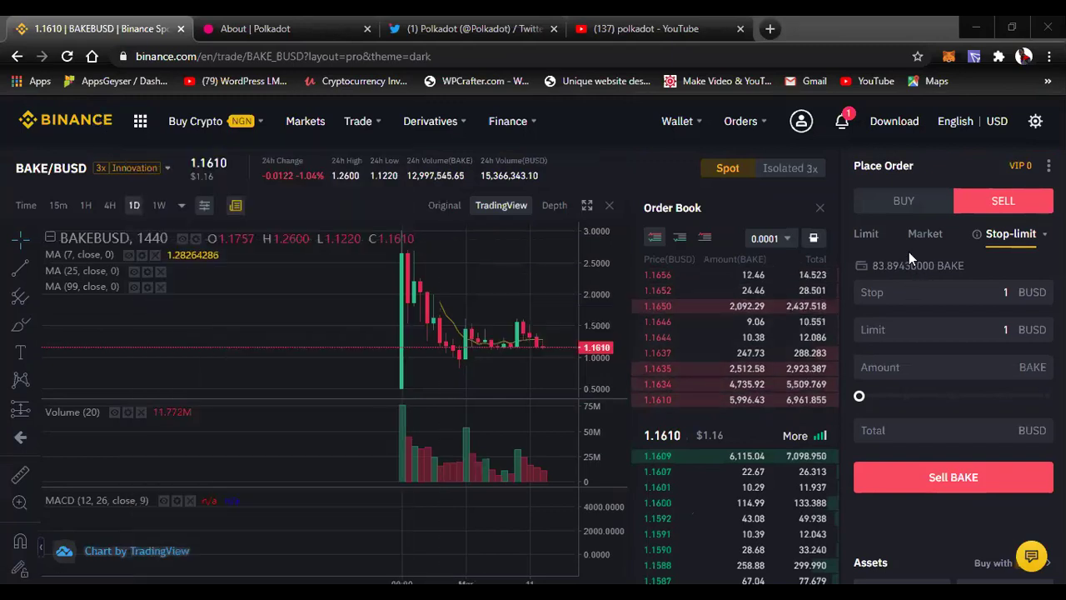
click(897, 202)
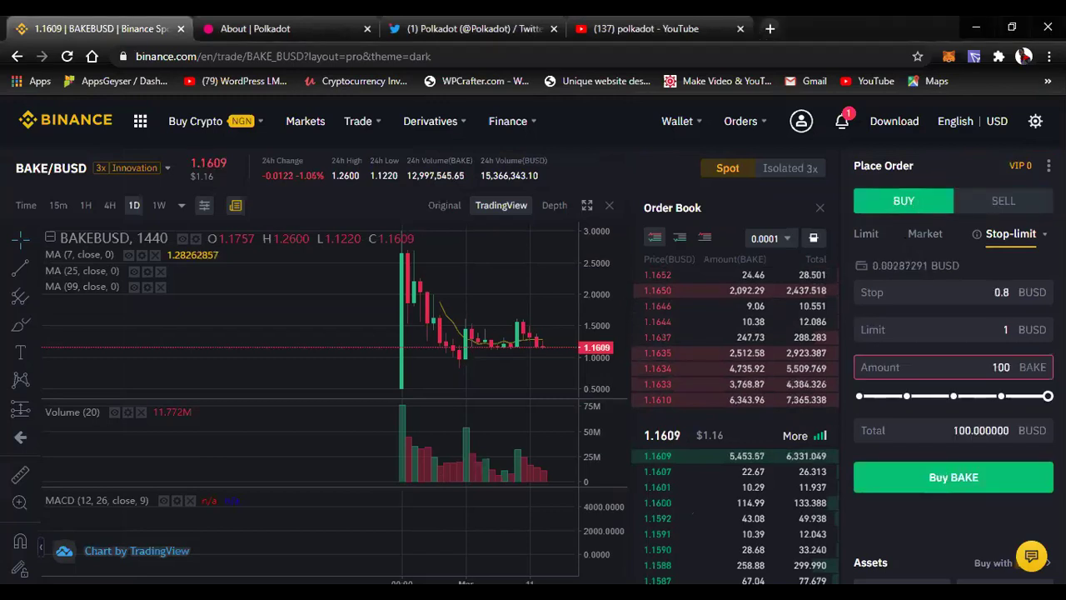
click(1018, 201)
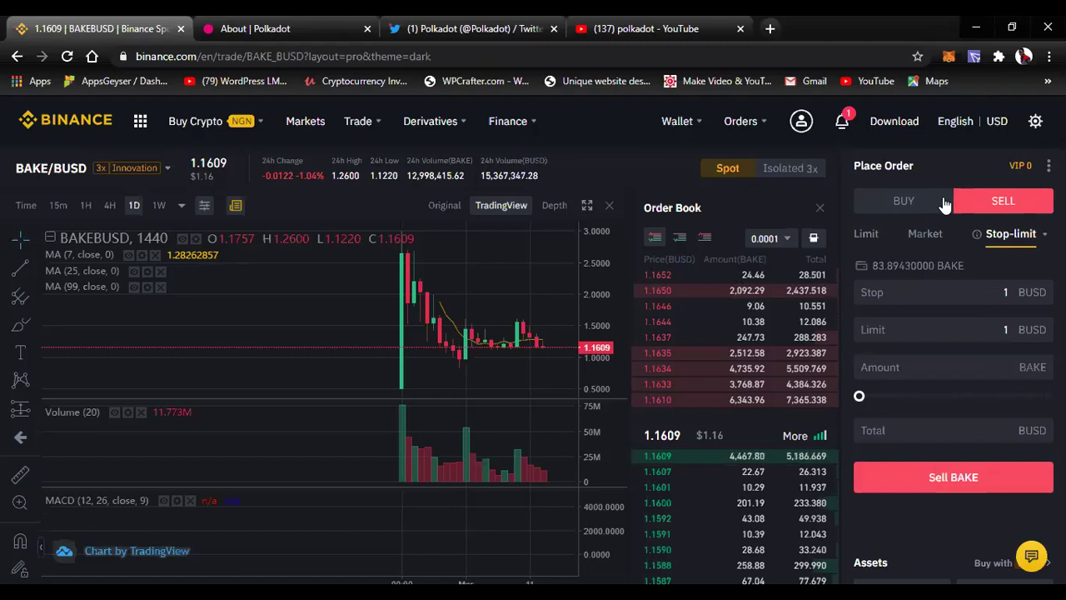
click(83, 119)
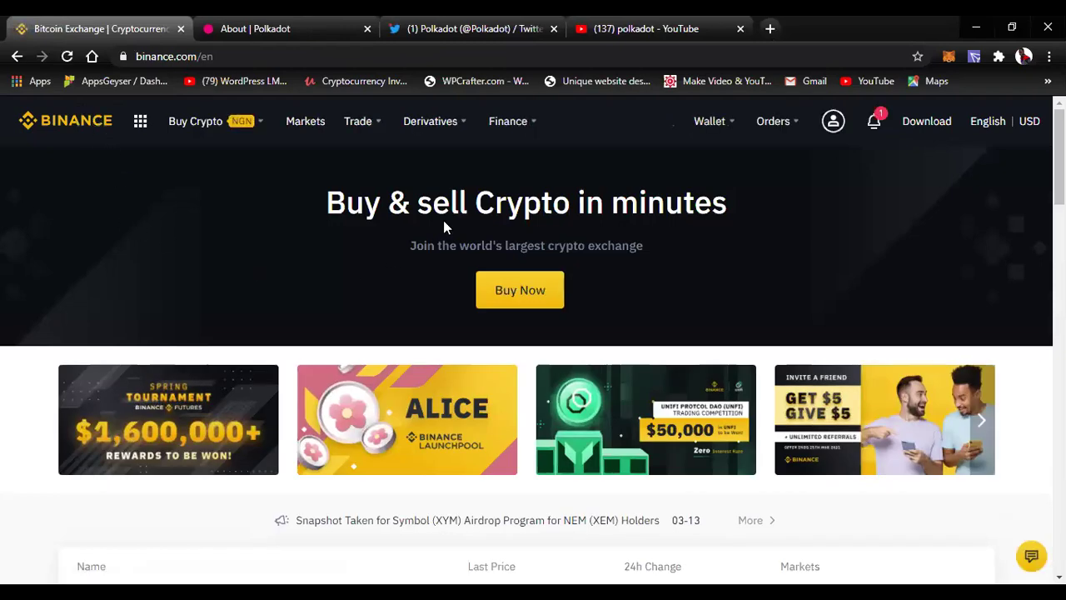
Open the Advanced BTC/USDT trading page from the Trade menu.
mouse_move(377, 126)
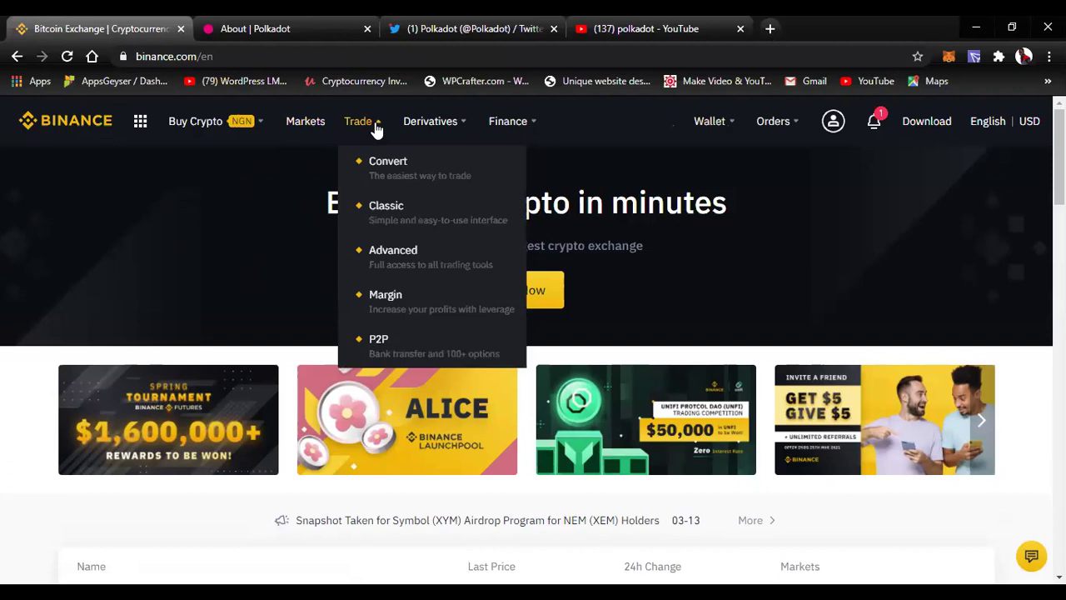
click(383, 248)
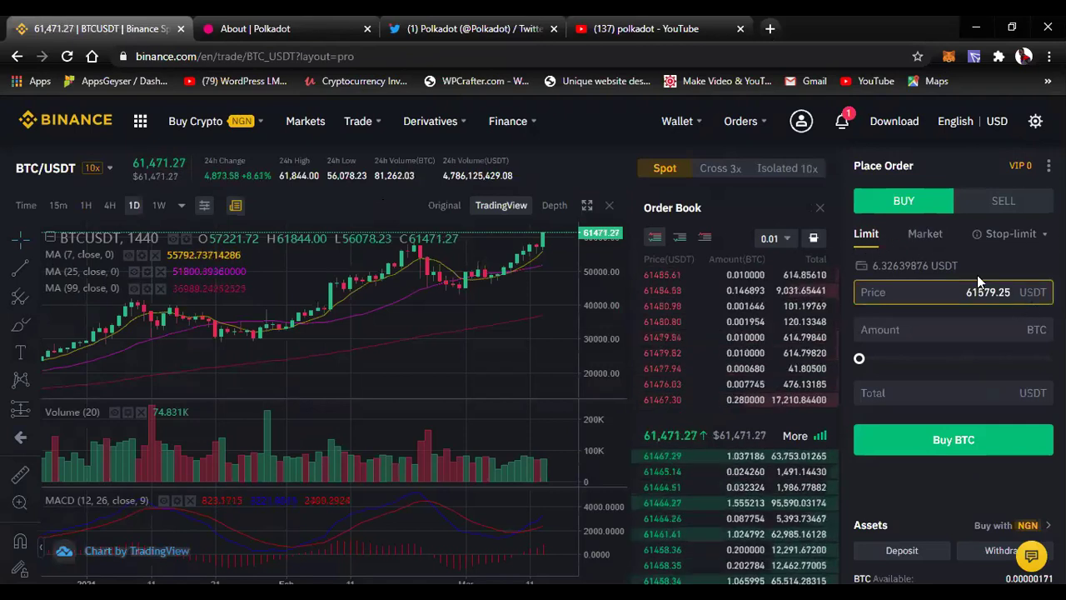
Switch the BTC/USDT order form to a stop-limit sell and check the empty Open Orders list.
click(1007, 237)
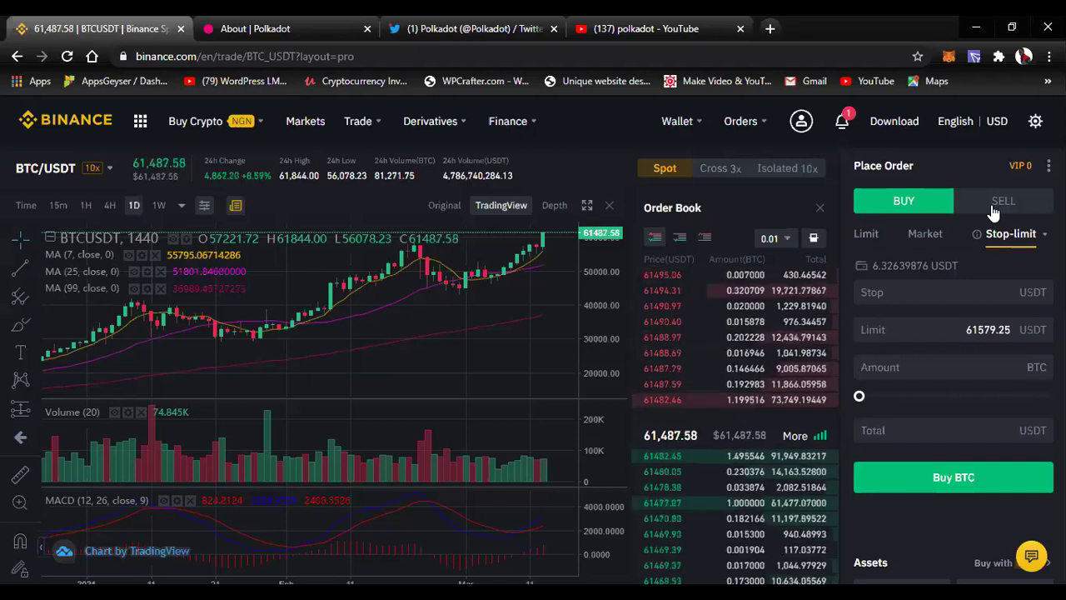
click(992, 210)
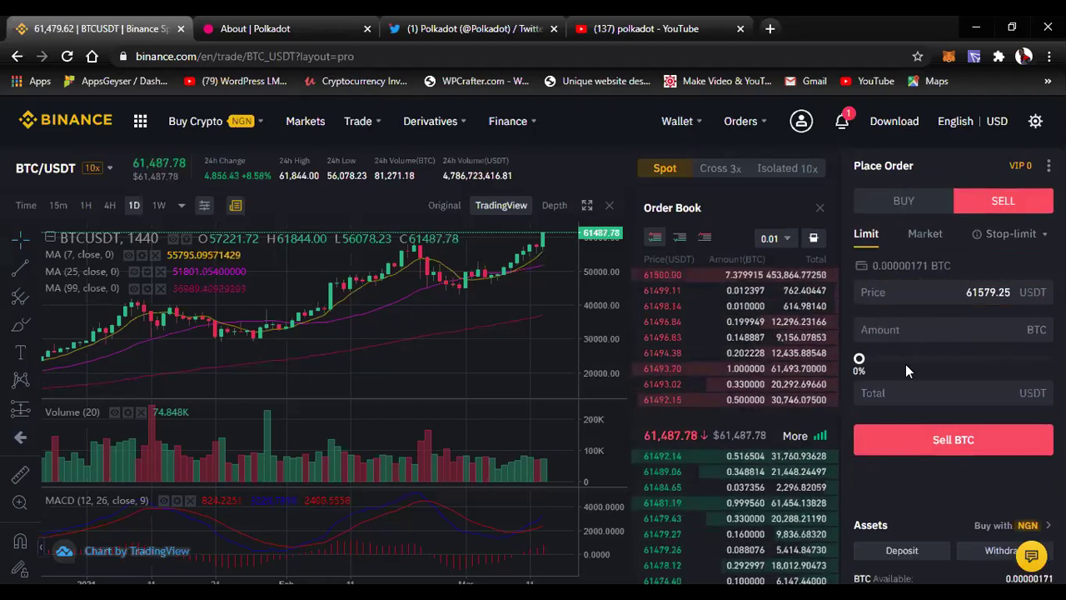
scroll(691, 412, down, 4)
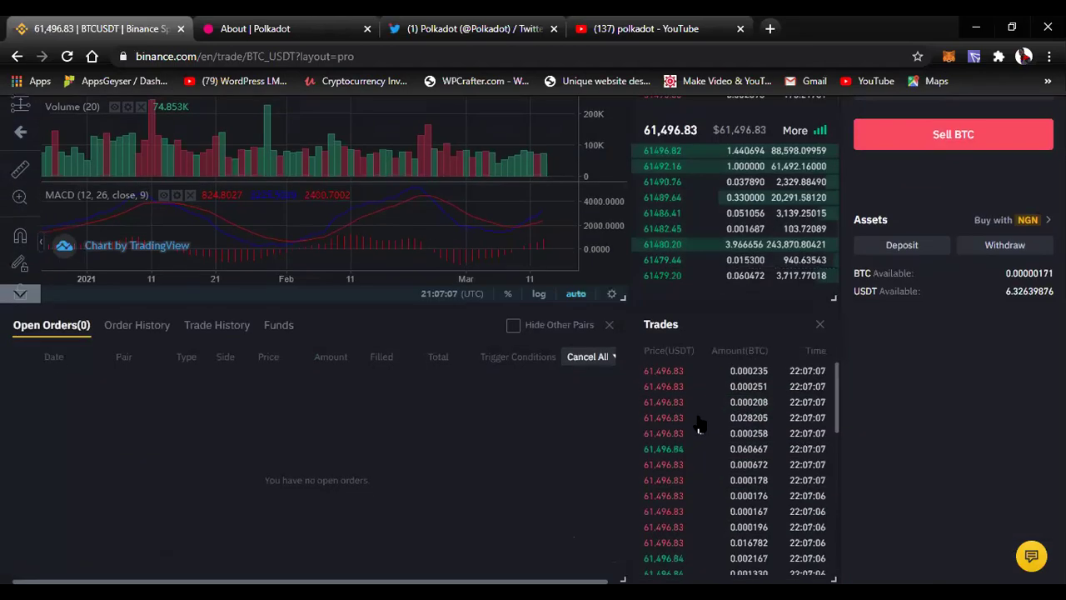
scroll(700, 425, up, 4)
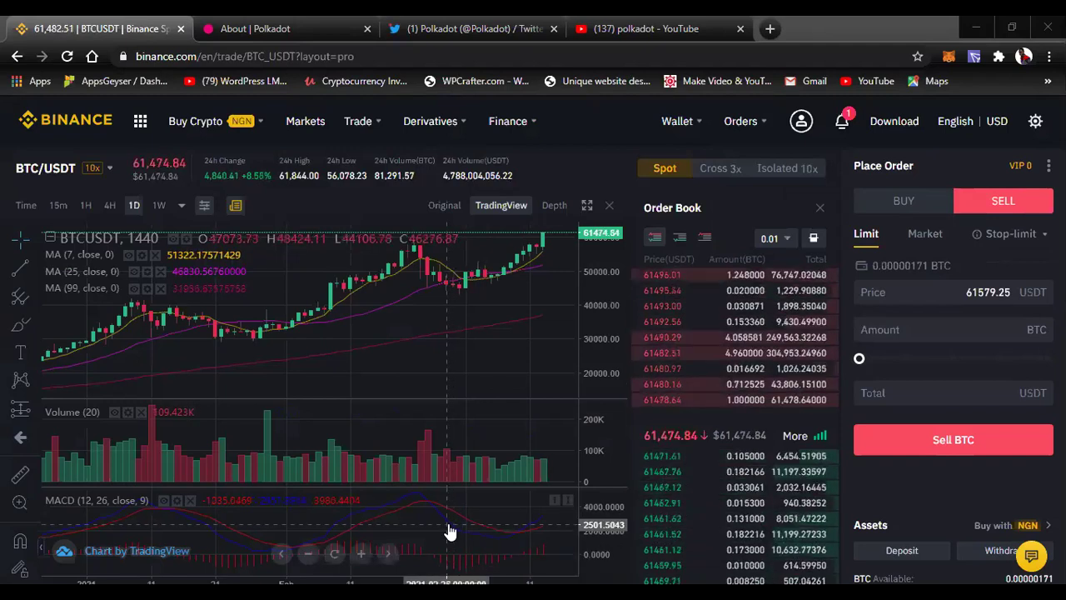
scroll(450, 528, down, 2)
scroll(437, 528, up, 2)
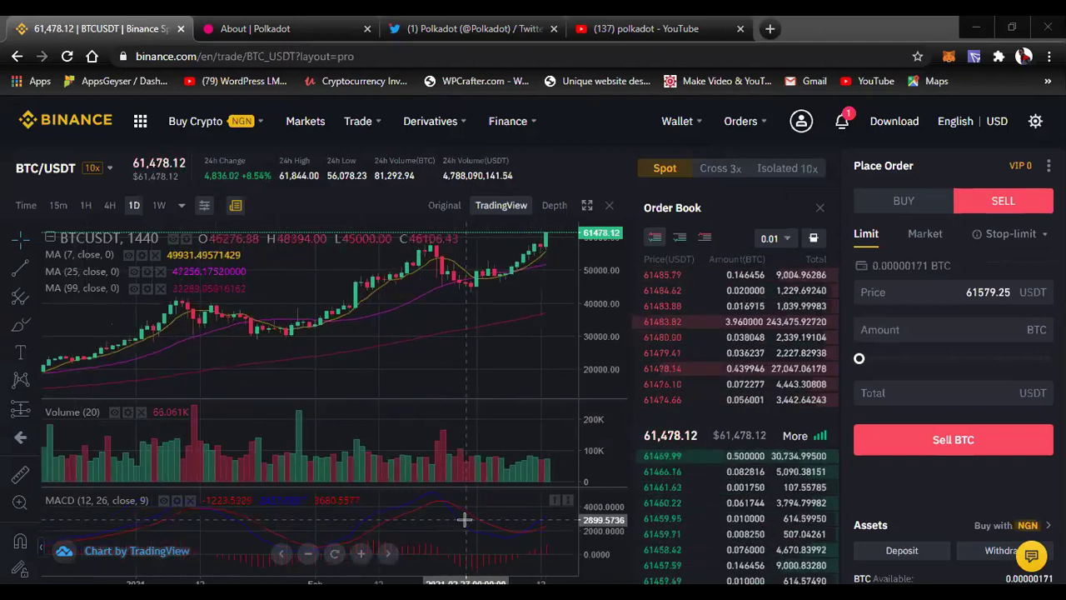
scroll(464, 520, up, 1)
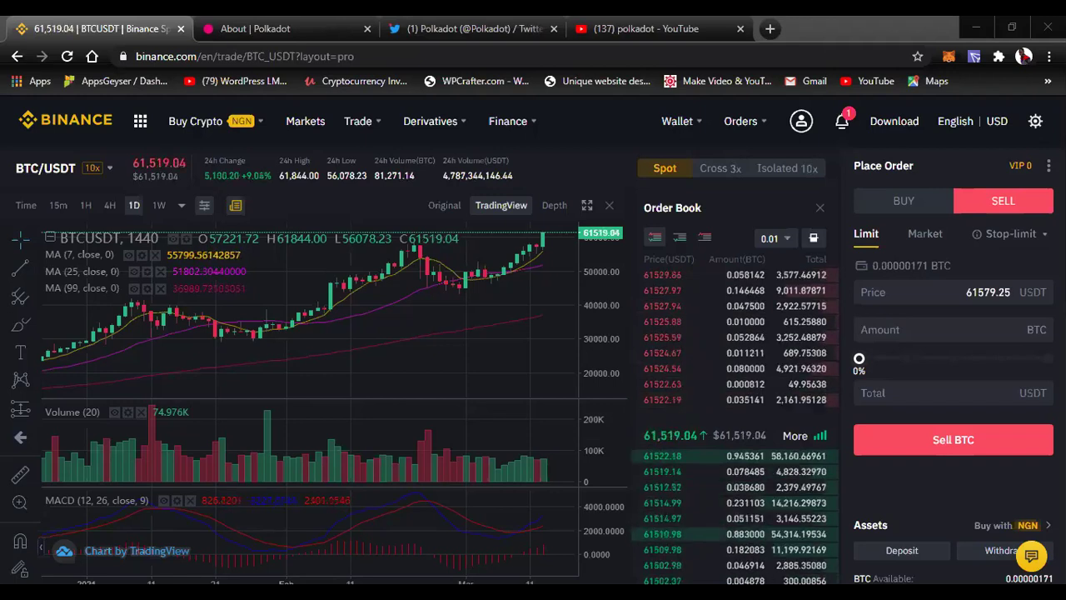
click(977, 333)
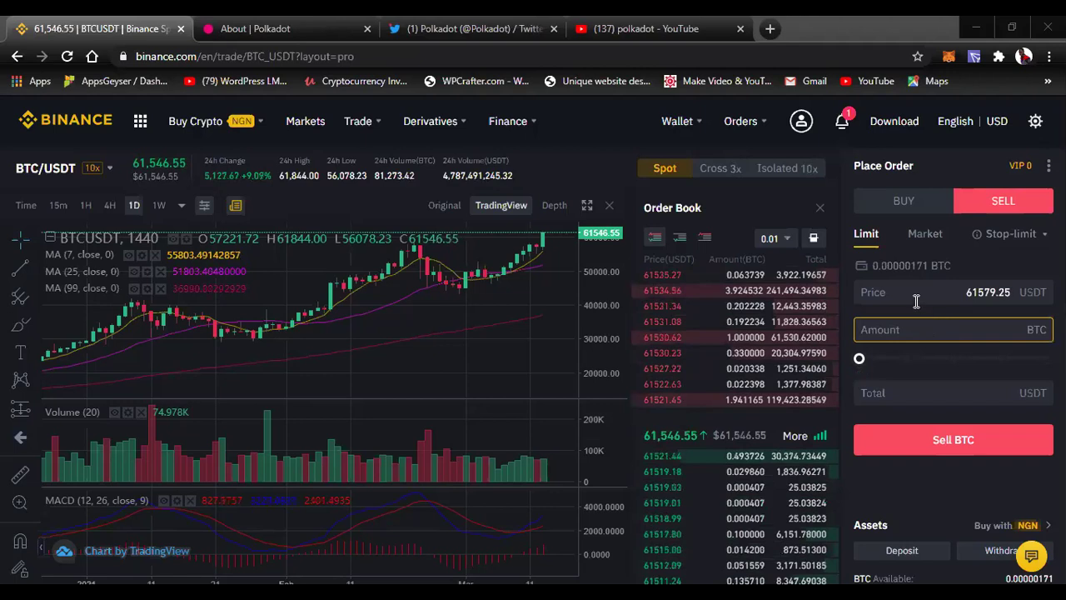
click(917, 298)
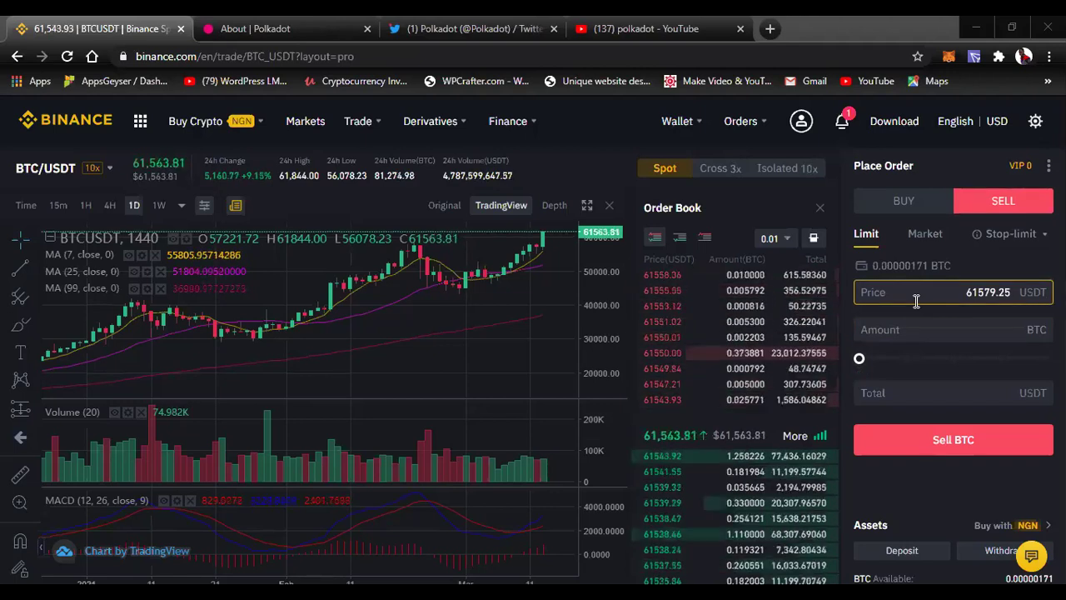